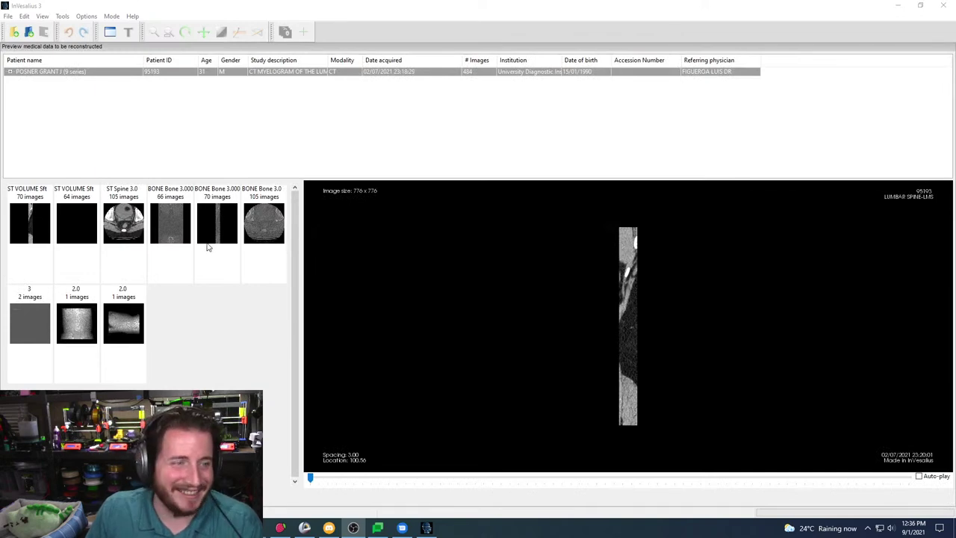
Preview the slices of the ST Spine 3.0 CT series and open that series for reconstruction
{"action": "left_click", "coordinate": [122, 224]}
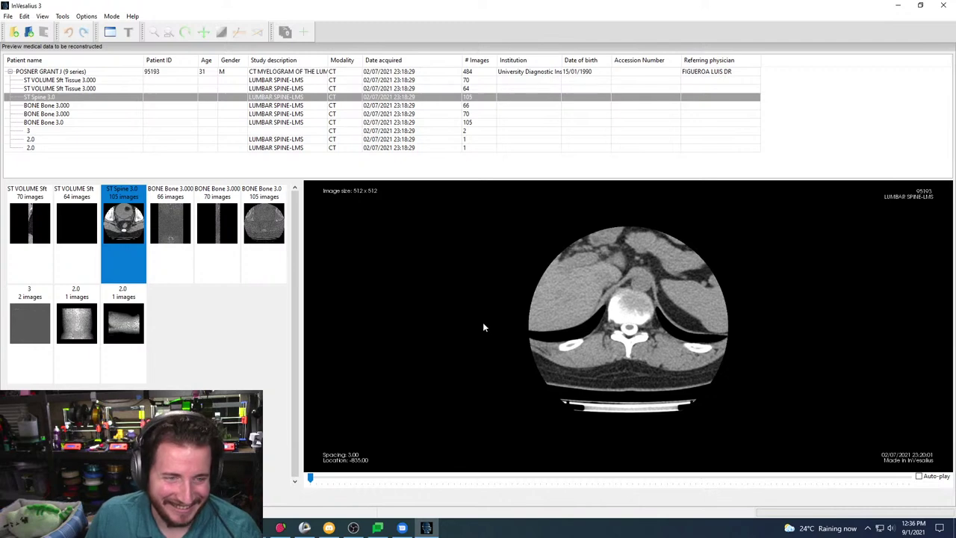
{"action": "left_click_drag", "start_coordinate": [310, 477], "coordinate": [446, 490]}
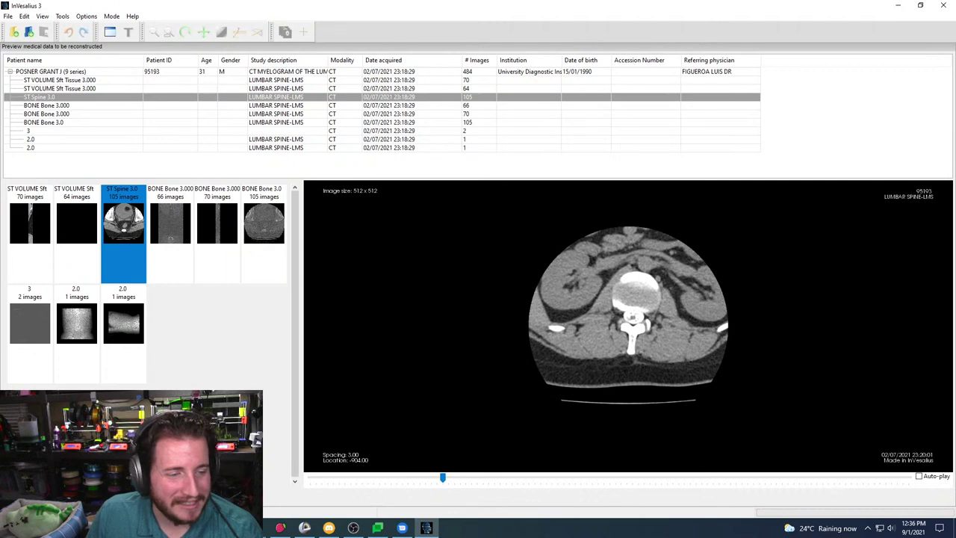
{"action": "double_click", "coordinate": [123, 223]}
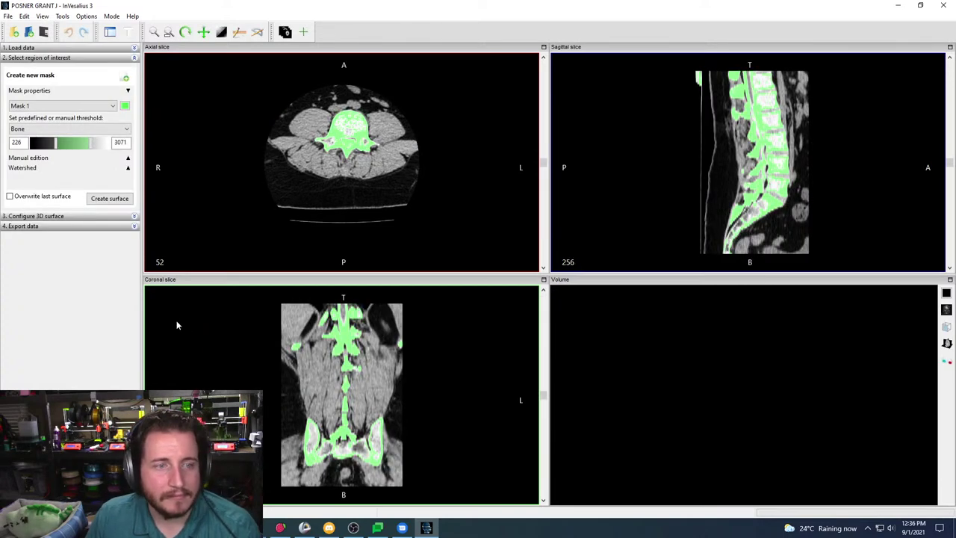
Set Mask 1's threshold preset to Spongial Bone (Adult) and create a 3D surface from it
{"action": "left_click", "coordinate": [106, 130]}
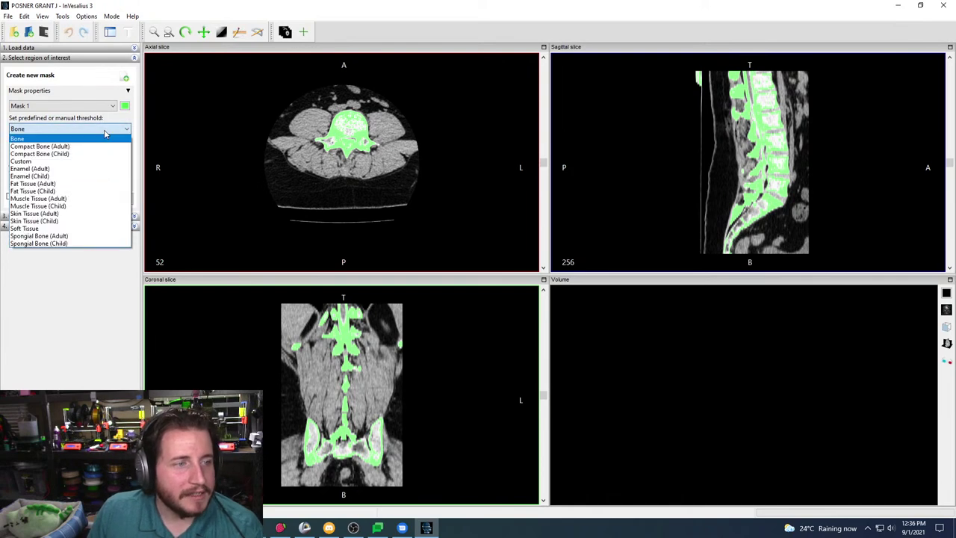
{"action": "left_click", "coordinate": [50, 237]}
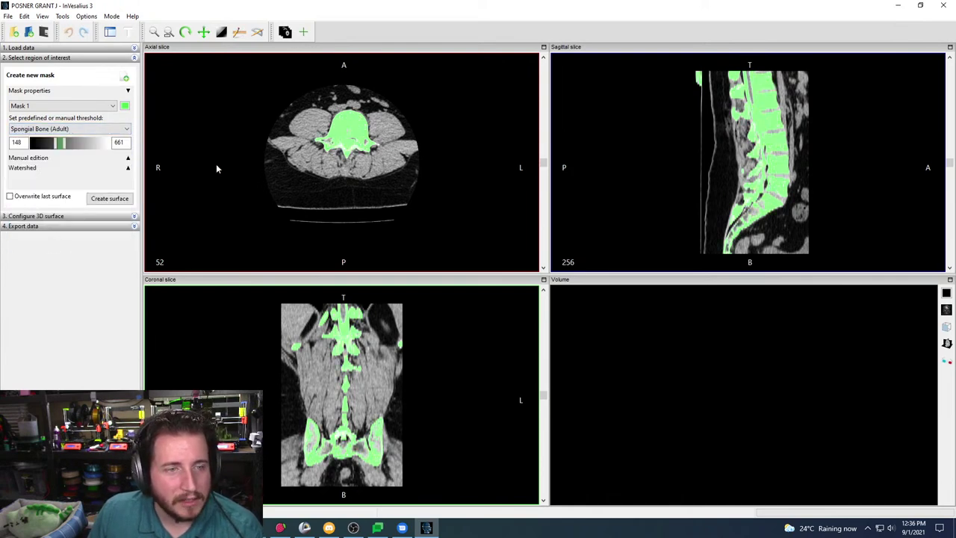
{"action": "left_click", "coordinate": [110, 199]}
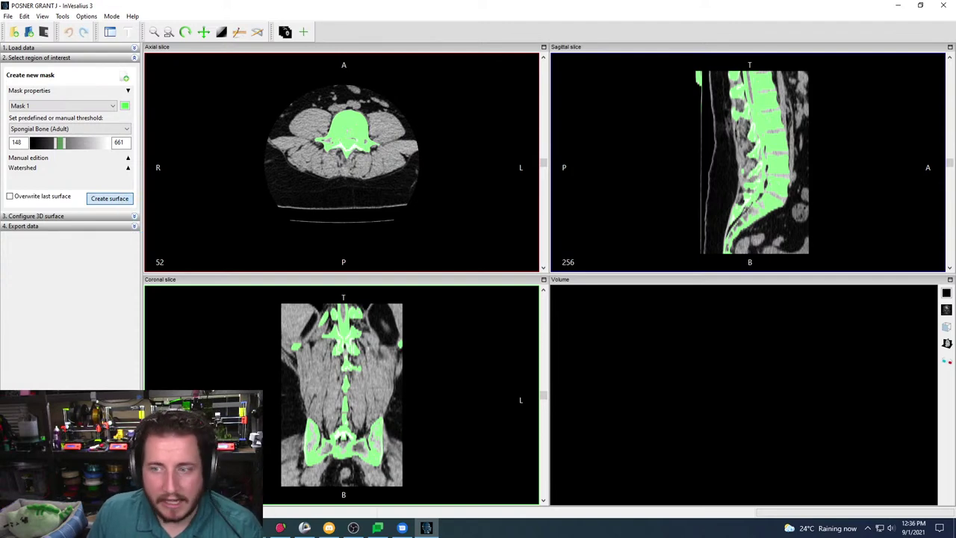
Check the CPU performance graphs in Task Manager
{"action": "key", "text": "ctrl+shift+Escape"}
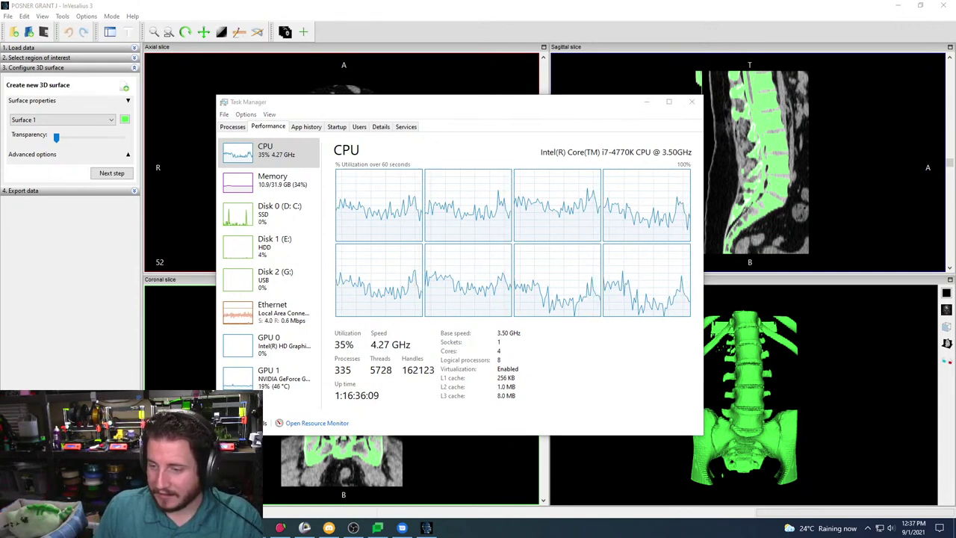
{"action": "left_click", "coordinate": [329, 528]}
{"action": "left_click_drag", "start_coordinate": [498, 85], "coordinate": [955, 87]}
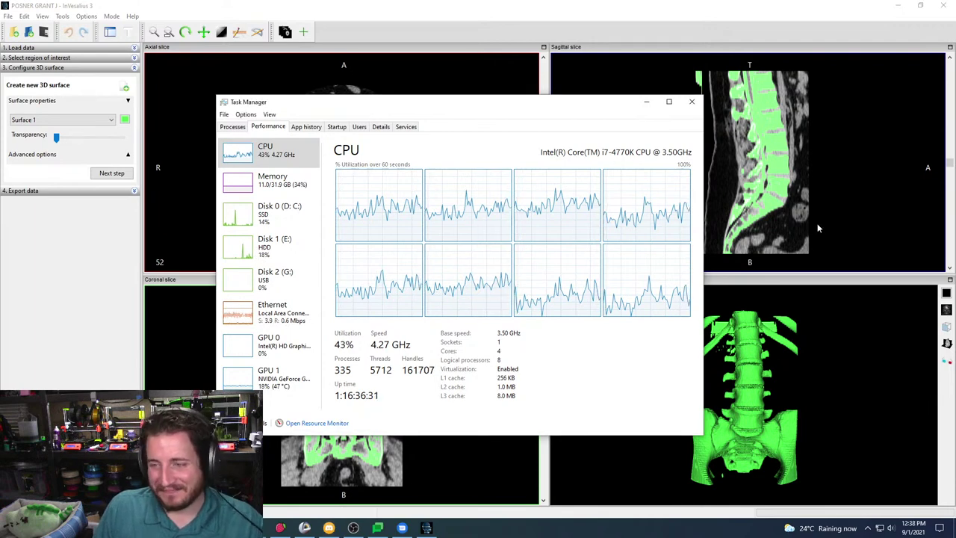
{"action": "left_click", "coordinate": [439, 229]}
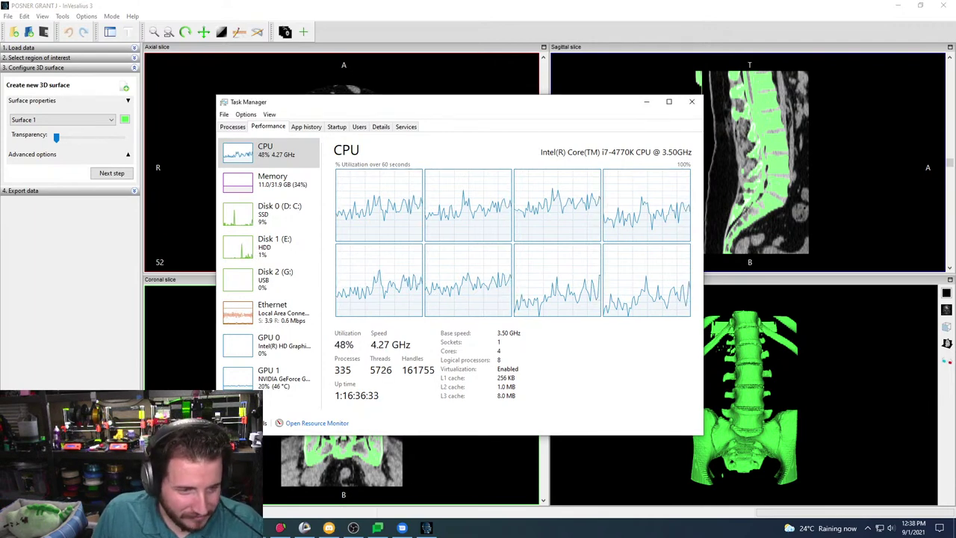
Switch to PrusaSlicer to view the spine model without discs, then return to InVesalius
{"action": "left_click", "coordinate": [329, 528]}
{"action": "left_click", "coordinate": [332, 507]}
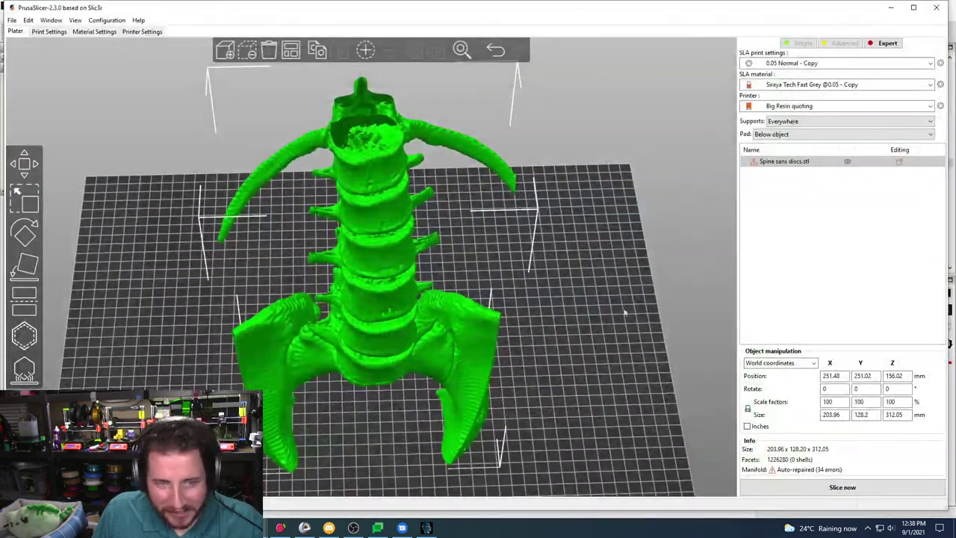
{"action": "left_click", "coordinate": [899, 5]}
{"action": "left_click", "coordinate": [848, 351]}
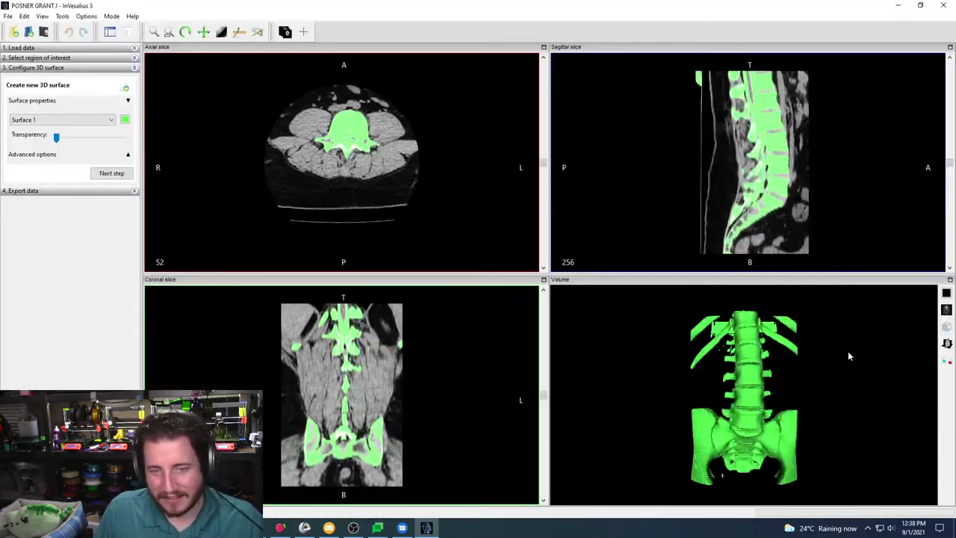
Extract the largest connected surface from the spongial bone model using the advanced surface options
{"action": "left_click", "coordinate": [128, 154]}
{"action": "left_click", "coordinate": [122, 125]}
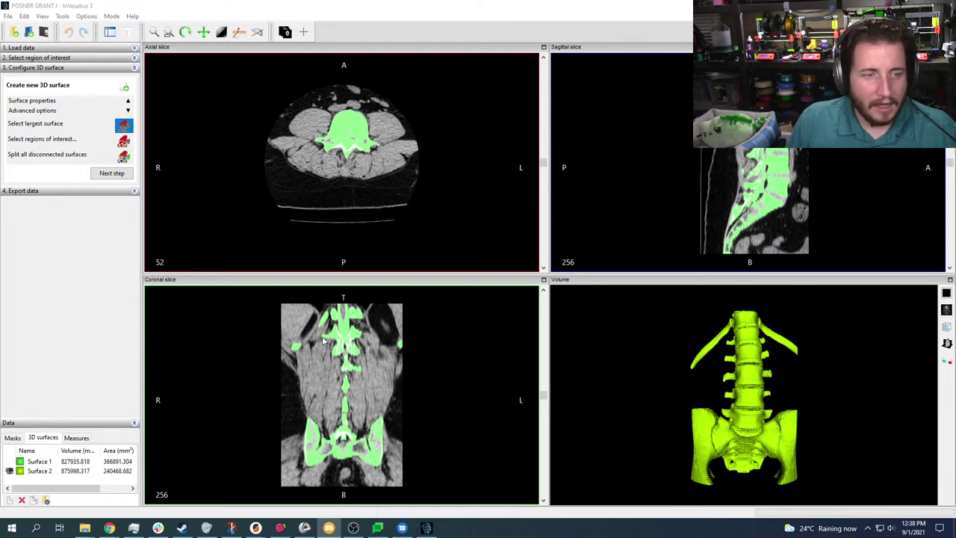
{"action": "left_click", "coordinate": [70, 269]}
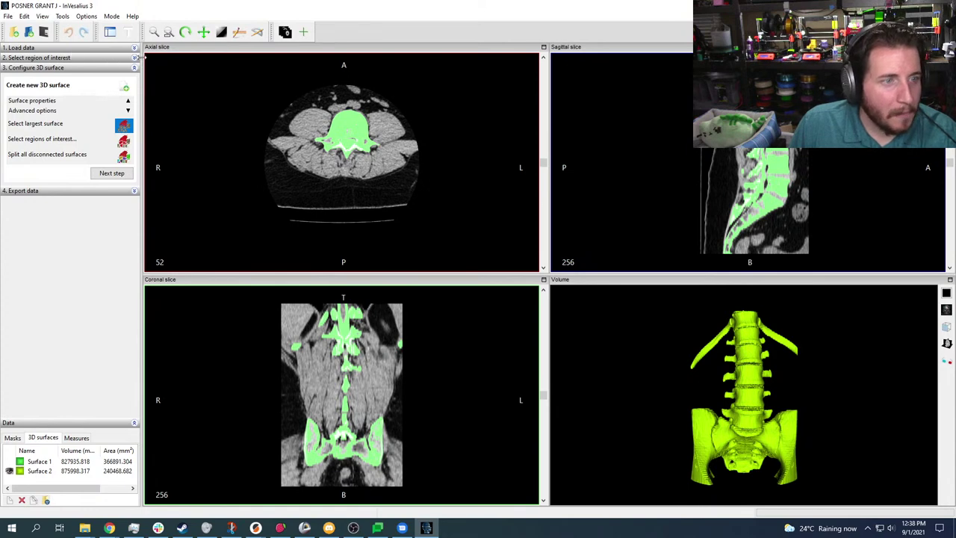
Set Mask 1's threshold preset to Bone
{"action": "left_click", "coordinate": [135, 57]}
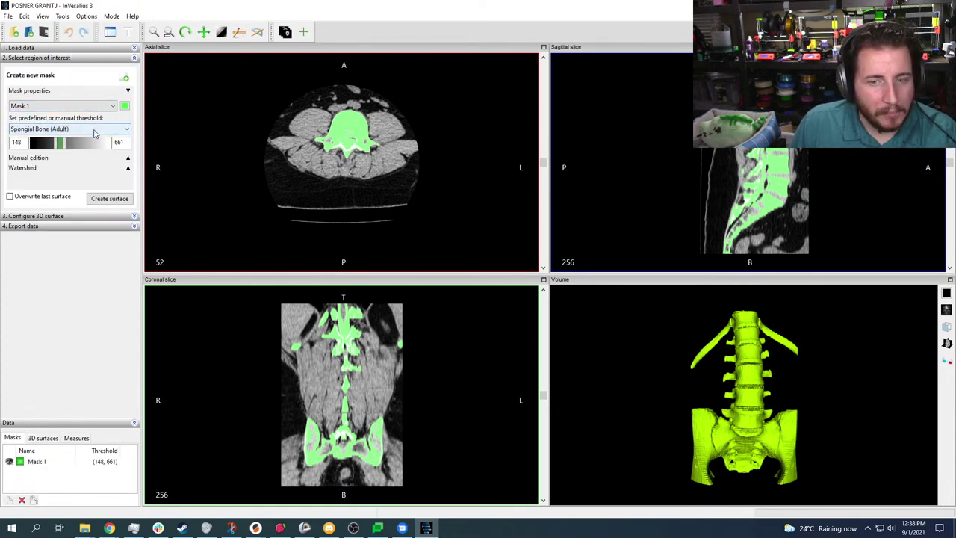
{"action": "left_click", "coordinate": [94, 132]}
{"action": "left_click", "coordinate": [75, 140]}
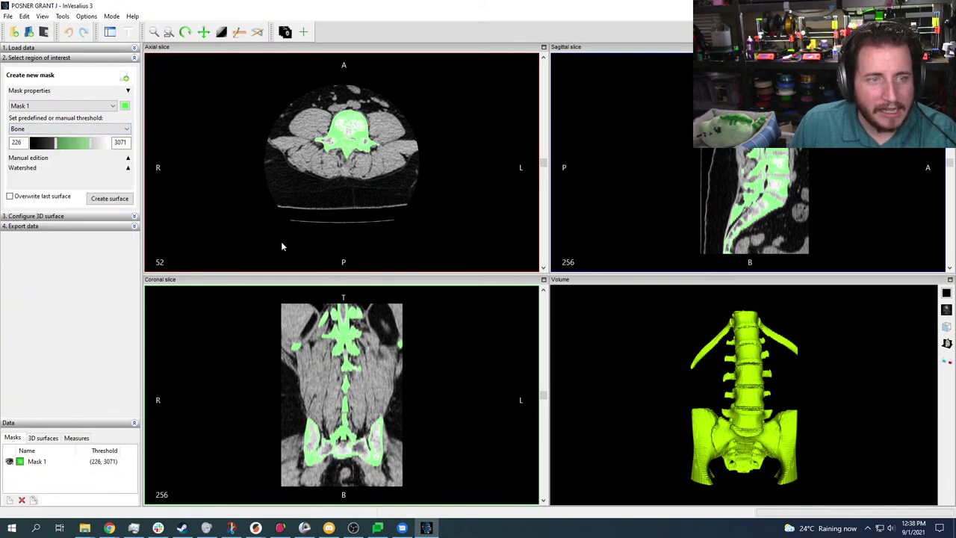
{"action": "left_click", "coordinate": [109, 129]}
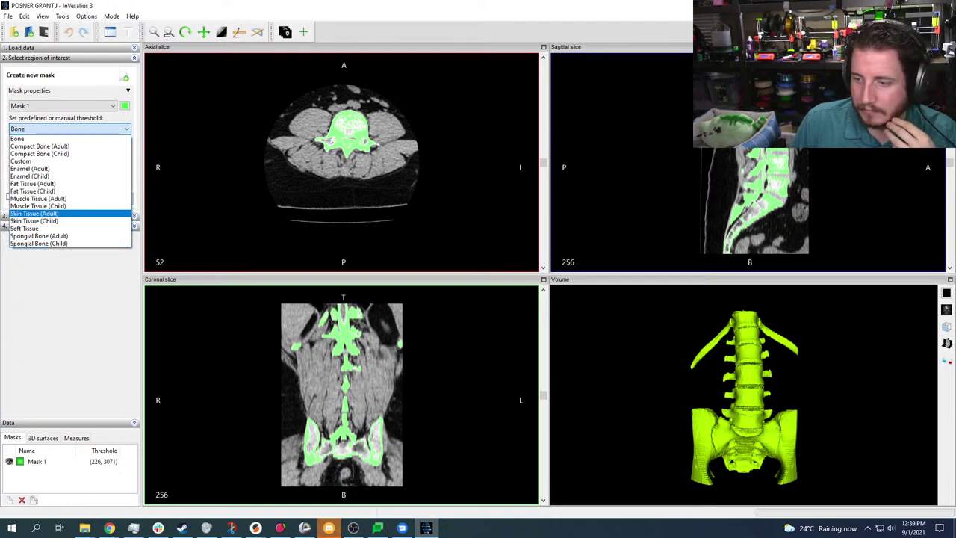
{"action": "key", "text": "Escape"}
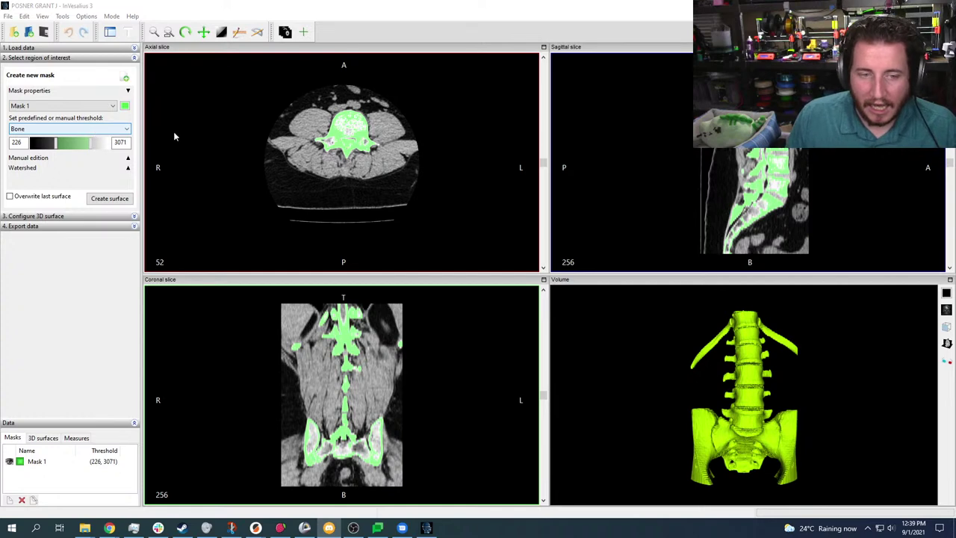
Set Mask 1's threshold preset to Compact Bone (Adult) and create another 3D surface from it
{"action": "left_click_drag", "start_coordinate": [817, 421], "coordinate": [718, 426]}
{"action": "scroll", "coordinate": [748, 421], "scroll_direction": "up", "scroll_amount": 5}
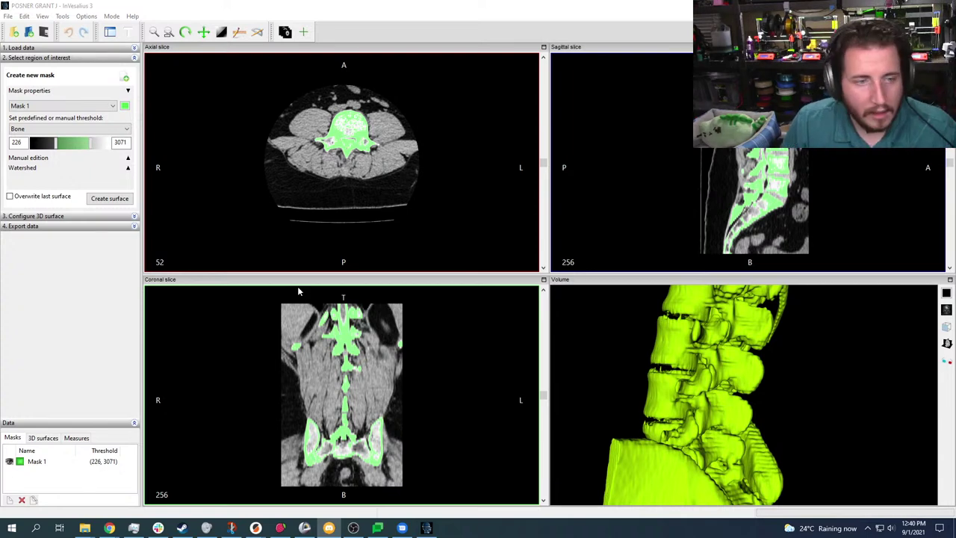
{"action": "left_click", "coordinate": [97, 133]}
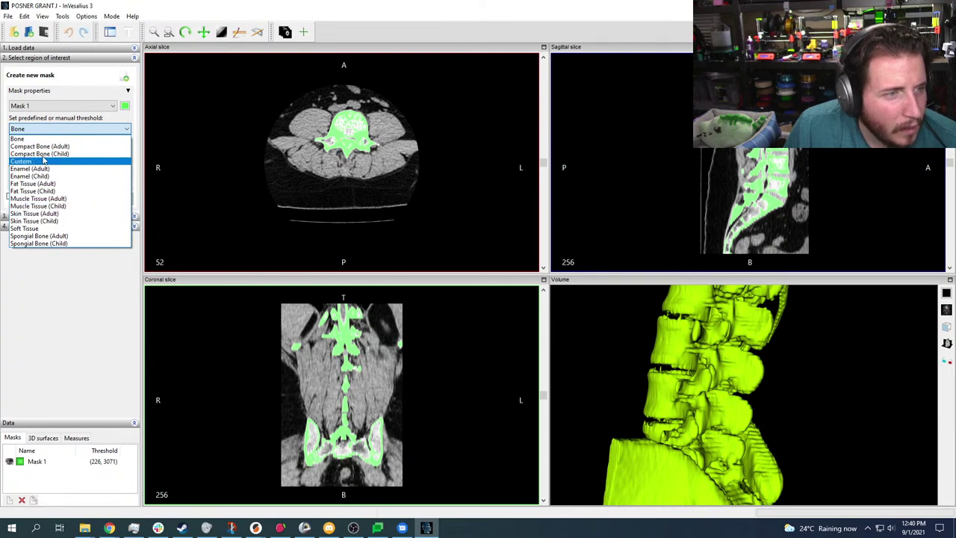
{"action": "left_click", "coordinate": [41, 148]}
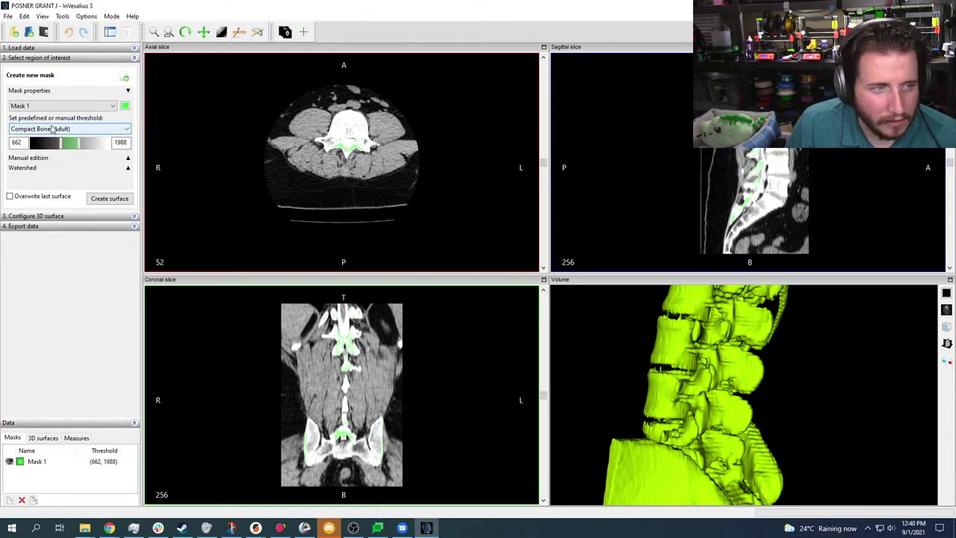
{"action": "left_click", "coordinate": [104, 200]}
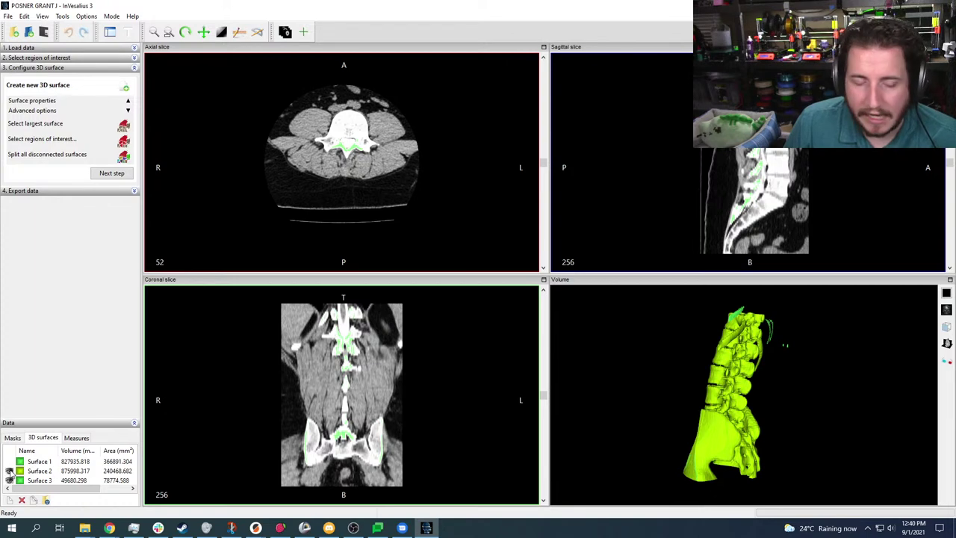
Hide Surface 2 and examine the compact bone surface from several angles in the volume view
{"action": "left_click", "coordinate": [9, 471]}
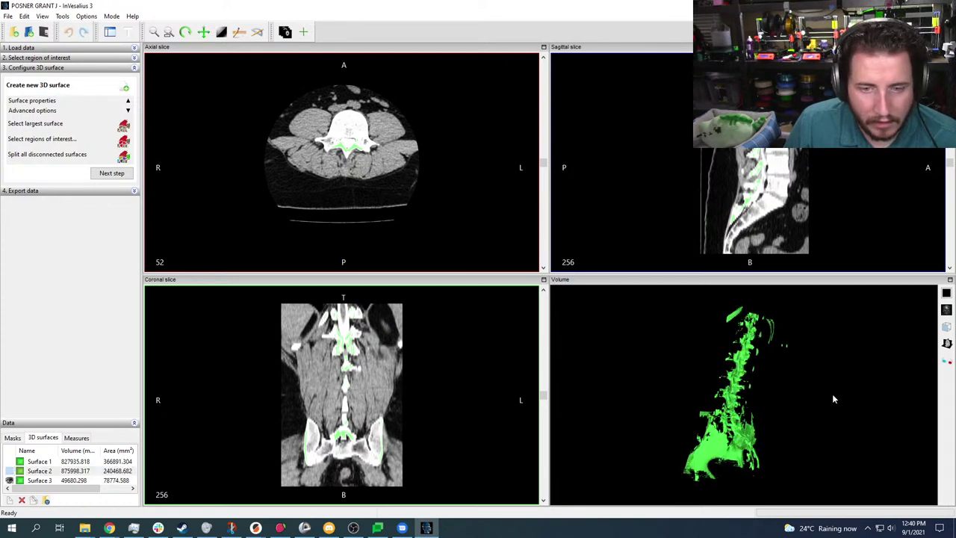
{"action": "left_click_drag", "start_coordinate": [833, 395], "coordinate": [685, 443]}
{"action": "scroll", "coordinate": [687, 401], "scroll_direction": "up", "scroll_amount": 4}
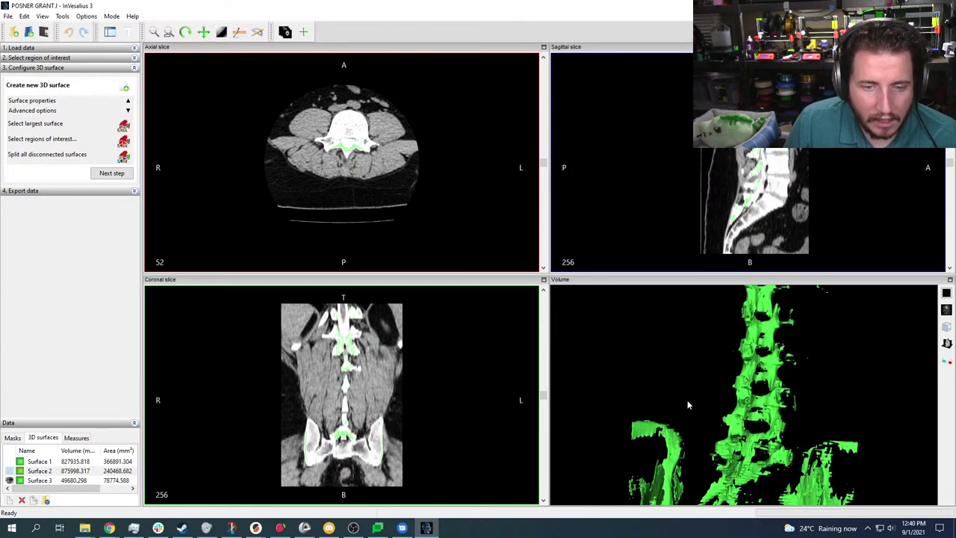
{"action": "right_click_drag", "start_coordinate": [667, 368], "coordinate": [685, 422]}
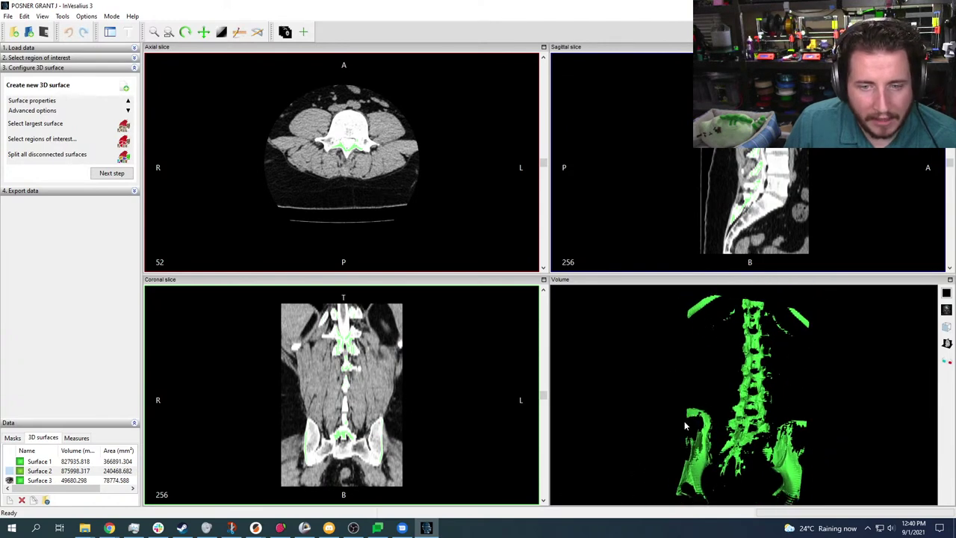
{"action": "left_click_drag", "start_coordinate": [685, 422], "coordinate": [781, 480]}
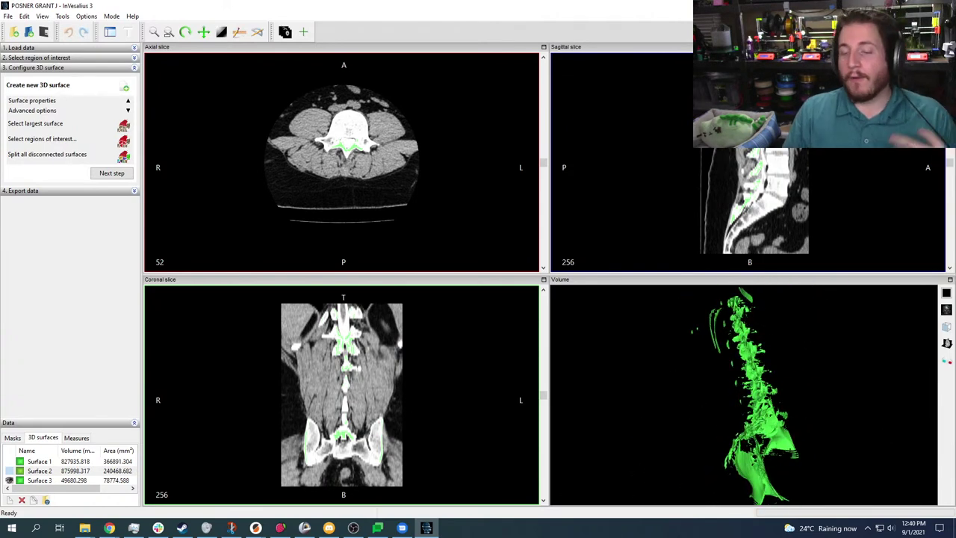
{"action": "key", "text": "alt+Tab"}
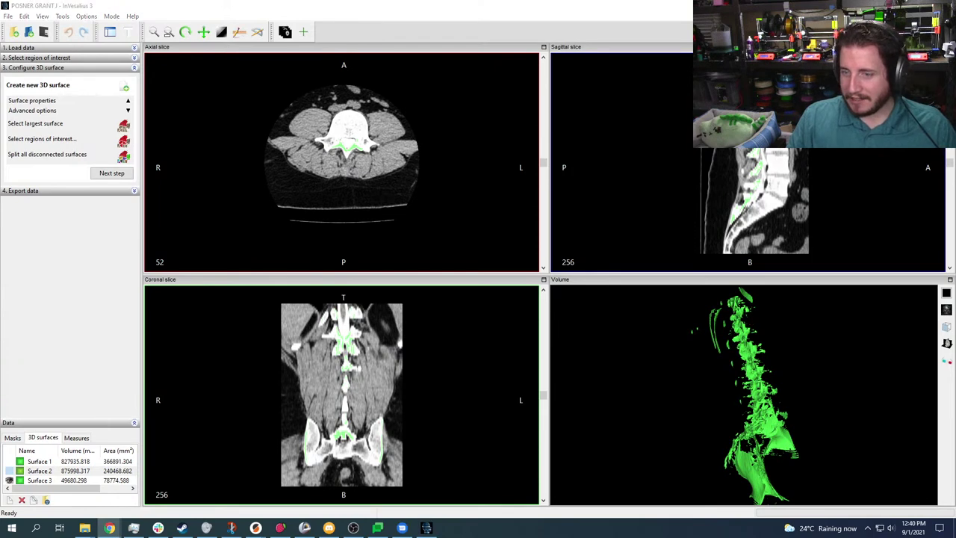
{"action": "key", "text": "alt+Tab"}
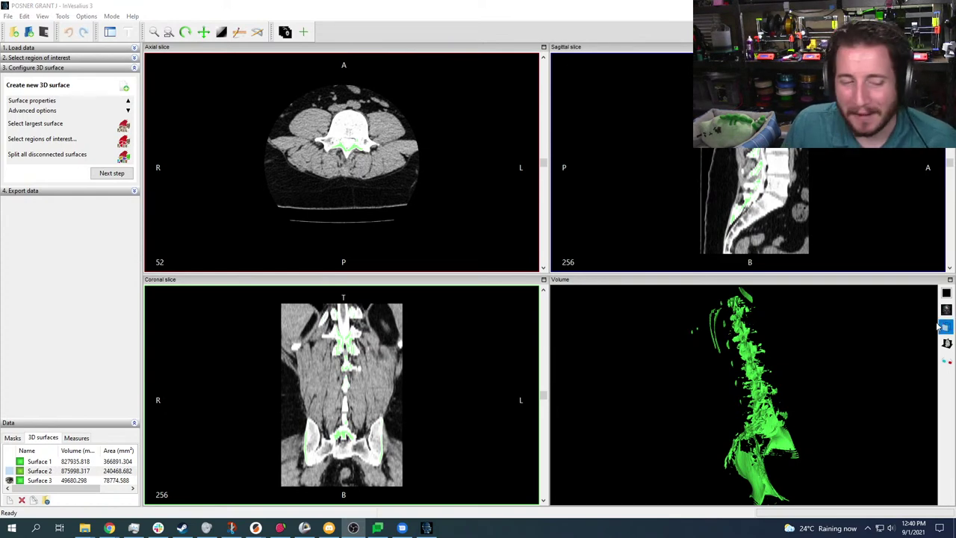
{"action": "left_click_drag", "start_coordinate": [739, 355], "coordinate": [952, 374]}
{"action": "scroll", "coordinate": [827, 383], "scroll_direction": "up", "scroll_amount": 3}
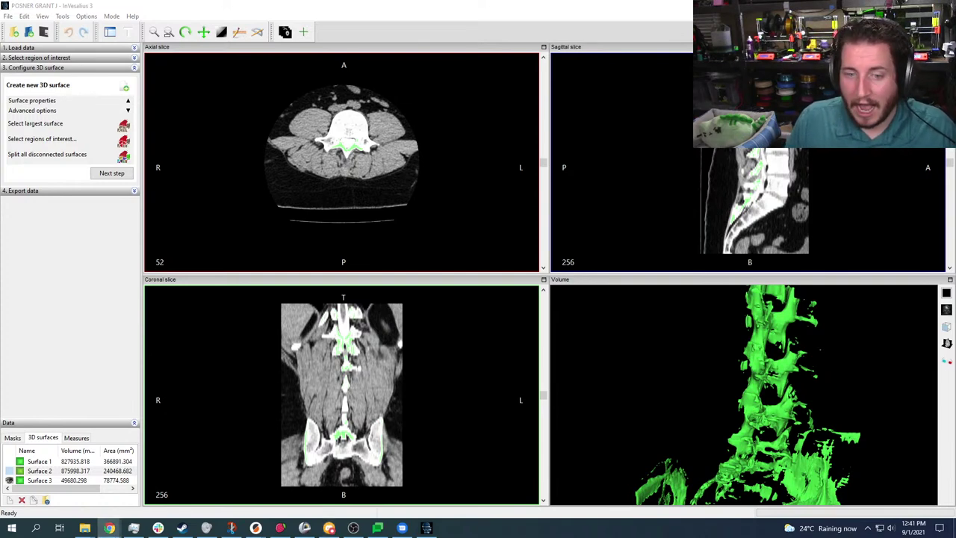
Switch to PrusaSlicer, inspect the Spine sans discs.stl vertebrae from several angles, and return to InVesalius
{"action": "mouse_move", "coordinate": [281, 526]}
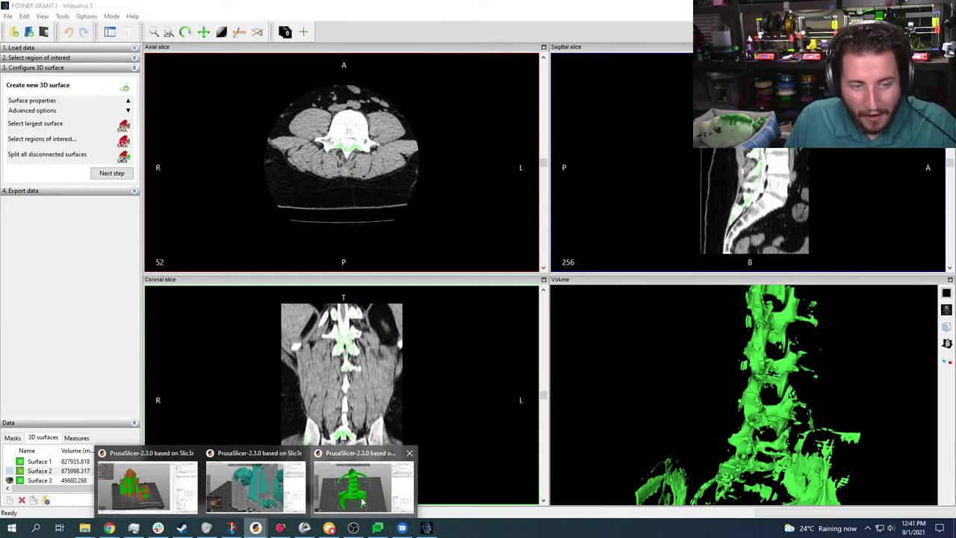
{"action": "left_click", "coordinate": [393, 502]}
{"action": "left_click_drag", "start_coordinate": [602, 382], "coordinate": [522, 321]}
{"action": "scroll", "coordinate": [567, 319], "scroll_direction": "down", "scroll_amount": 5}
{"action": "middle_click_drag", "start_coordinate": [521, 322], "coordinate": [596, 409]}
{"action": "scroll", "coordinate": [405, 356], "scroll_direction": "up", "scroll_amount": 4}
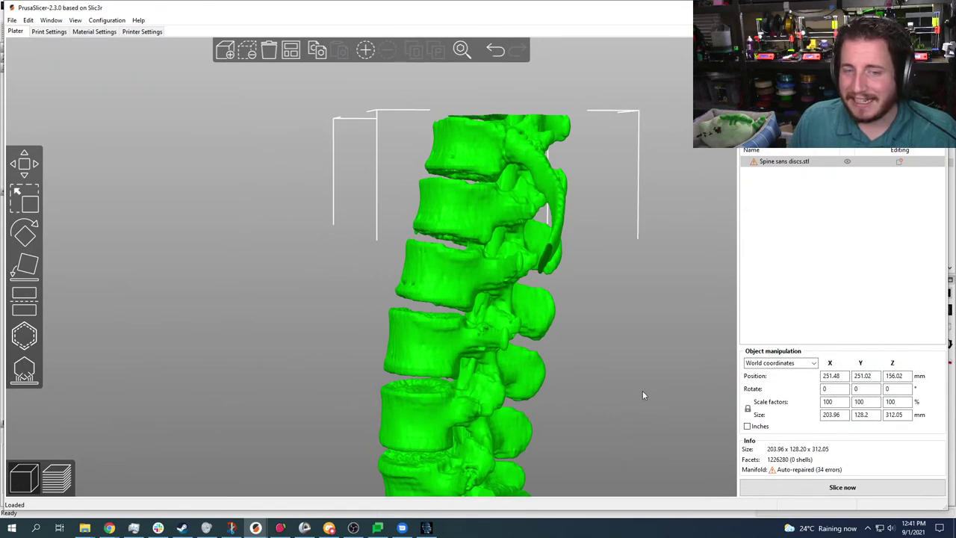
{"action": "left_click_drag", "start_coordinate": [642, 395], "coordinate": [583, 379]}
{"action": "scroll", "coordinate": [605, 351], "scroll_direction": "down", "scroll_amount": 3}
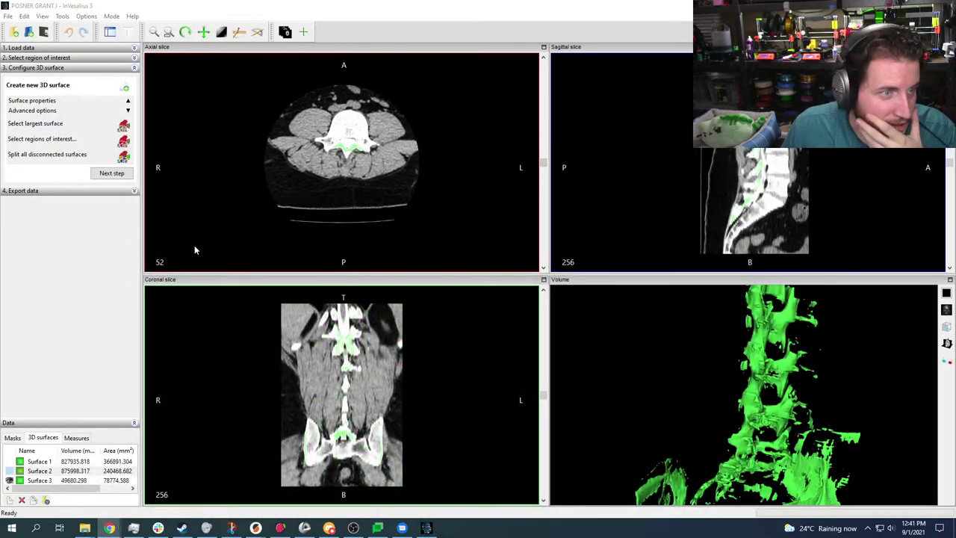
Set Mask 1's predefined threshold back to Bone in the region of interest settings
{"action": "left_click", "coordinate": [134, 57]}
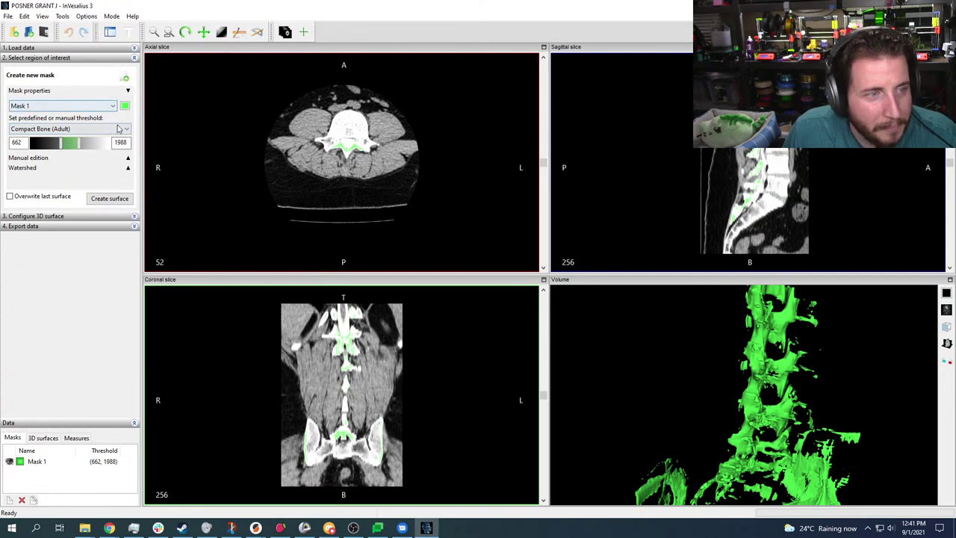
{"action": "left_click", "coordinate": [117, 129]}
{"action": "left_click", "coordinate": [45, 136]}
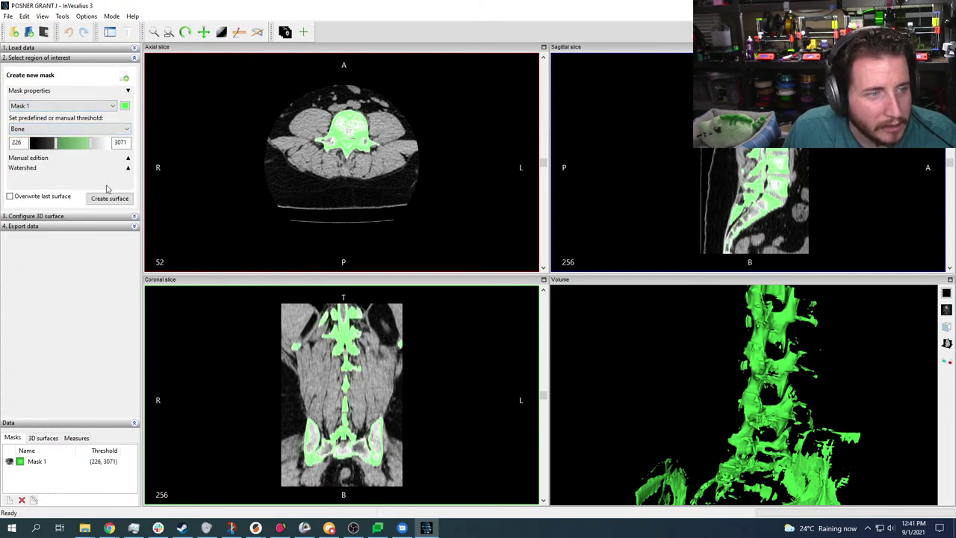
Change Mask 1's colour to pure blue and create a new 3D surface from it
{"action": "left_click", "coordinate": [126, 106]}
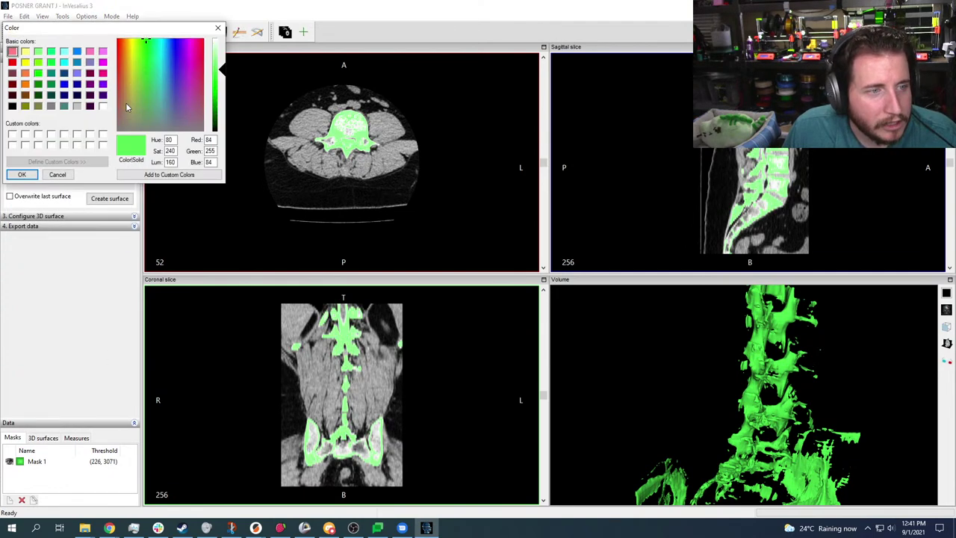
{"action": "left_click", "coordinate": [64, 84]}
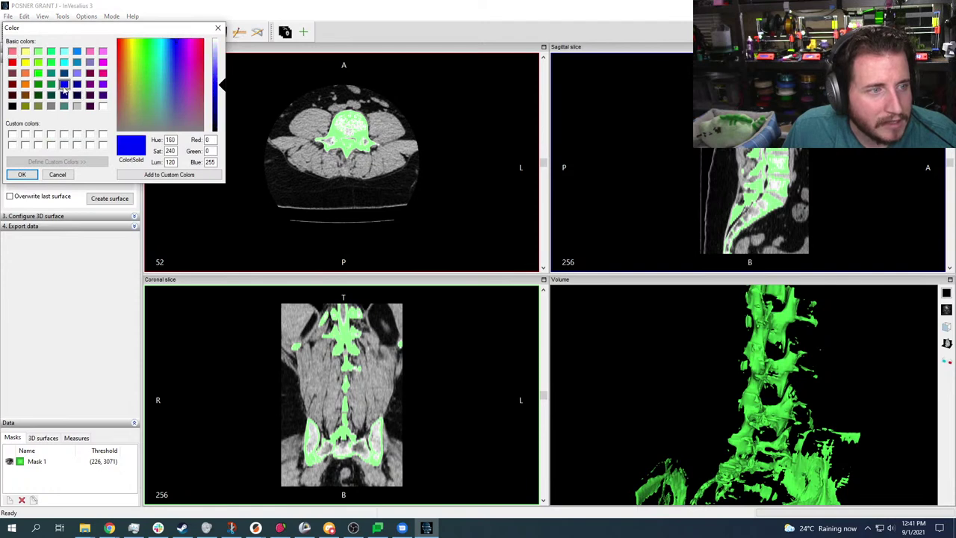
{"action": "left_click", "coordinate": [21, 175]}
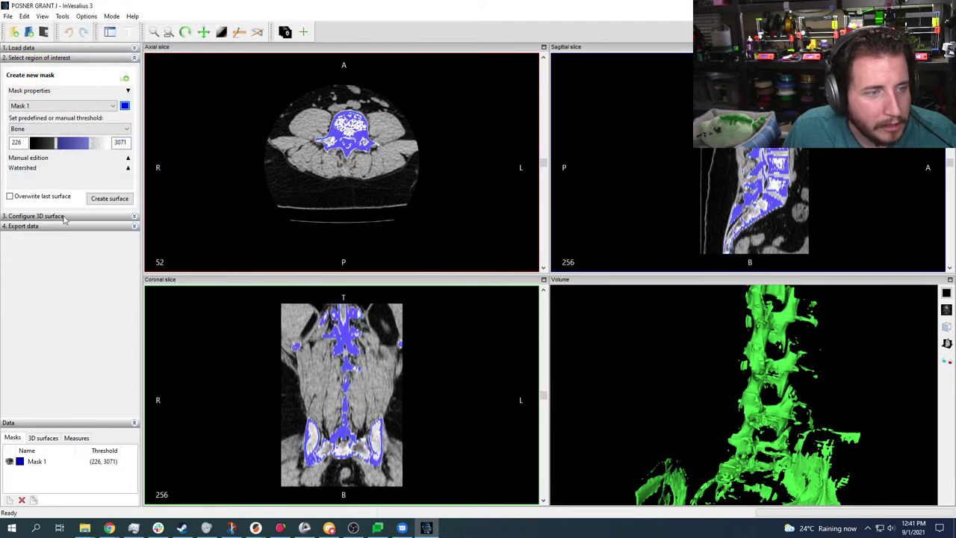
{"action": "left_click", "coordinate": [112, 199]}
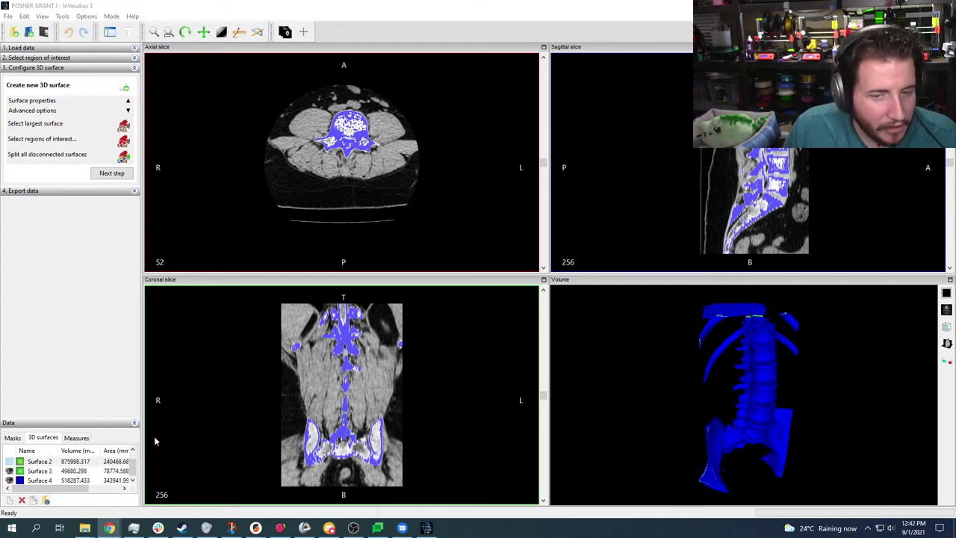
Examine the blue Surface 4 against Surface 3 by toggling its visibility, and hide Surface 3
{"action": "left_click_drag", "start_coordinate": [705, 387], "coordinate": [792, 403]}
{"action": "left_click_drag", "start_coordinate": [864, 378], "coordinate": [809, 423]}
{"action": "scroll", "coordinate": [809, 424], "scroll_direction": "up", "scroll_amount": 2}
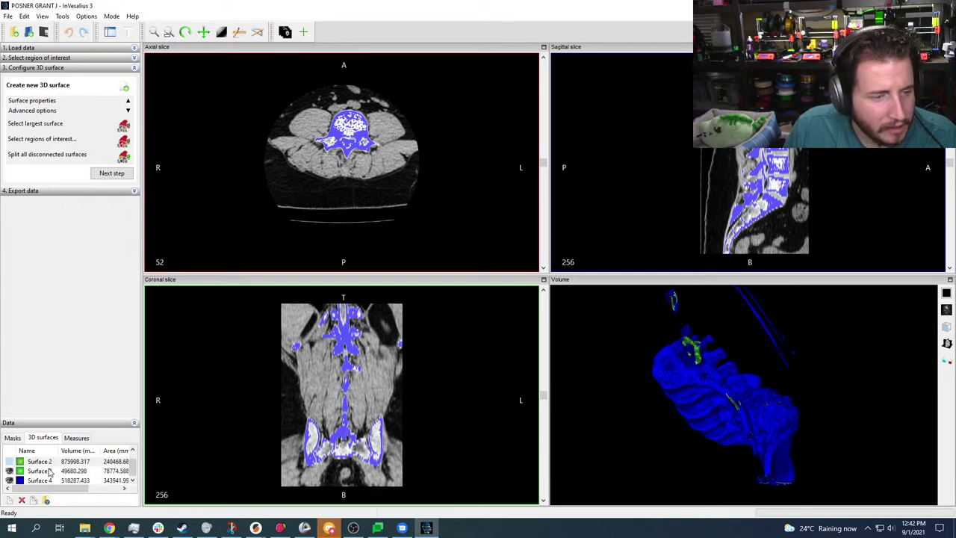
{"action": "left_click", "coordinate": [9, 481]}
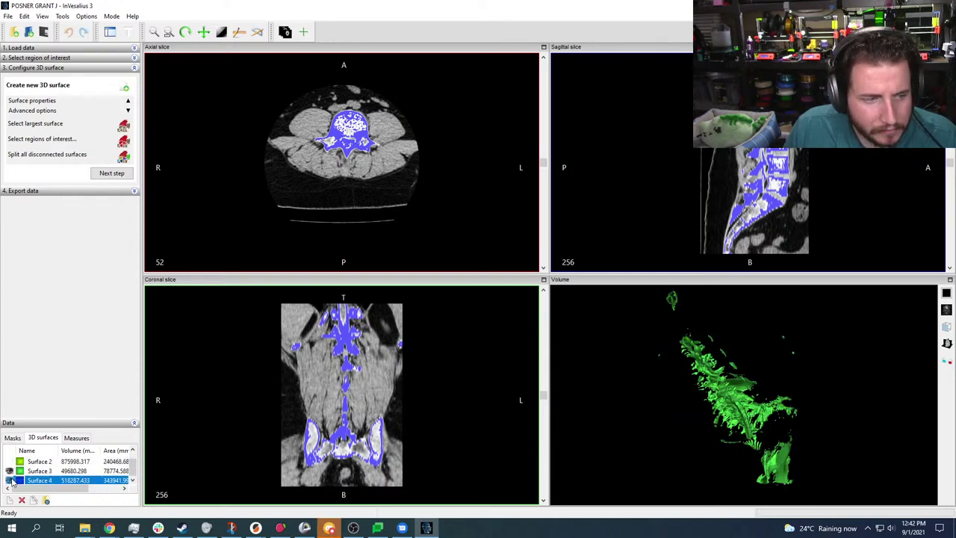
{"action": "left_click", "coordinate": [9, 480]}
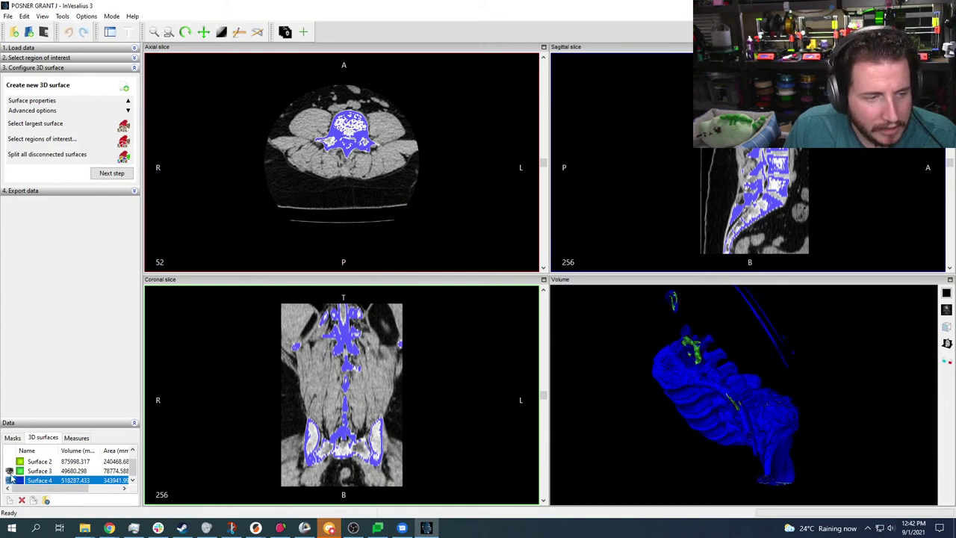
{"action": "left_click", "coordinate": [10, 471]}
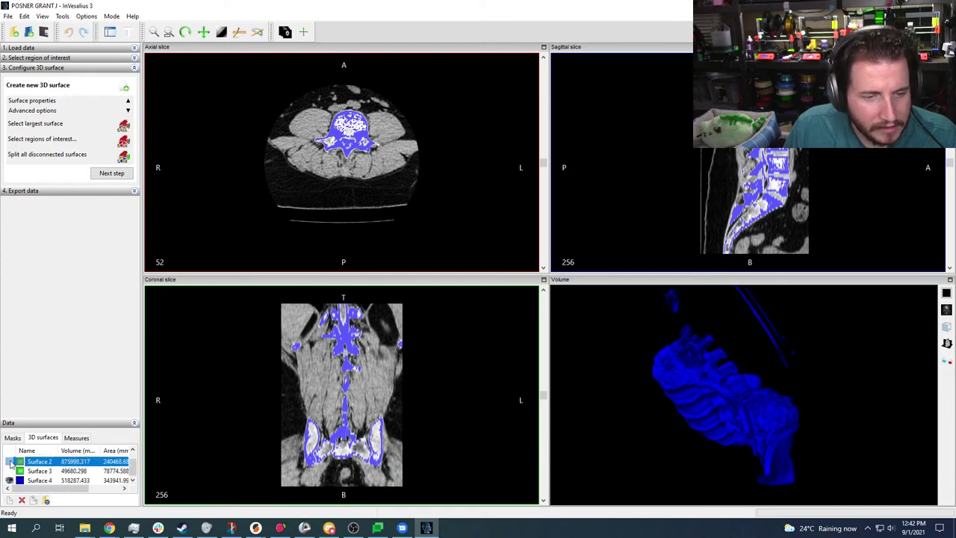
Show Surface 2 together with Surface 4 and compare the two from several angles
{"action": "left_click", "coordinate": [9, 460]}
{"action": "left_click_drag", "start_coordinate": [598, 407], "coordinate": [637, 399]}
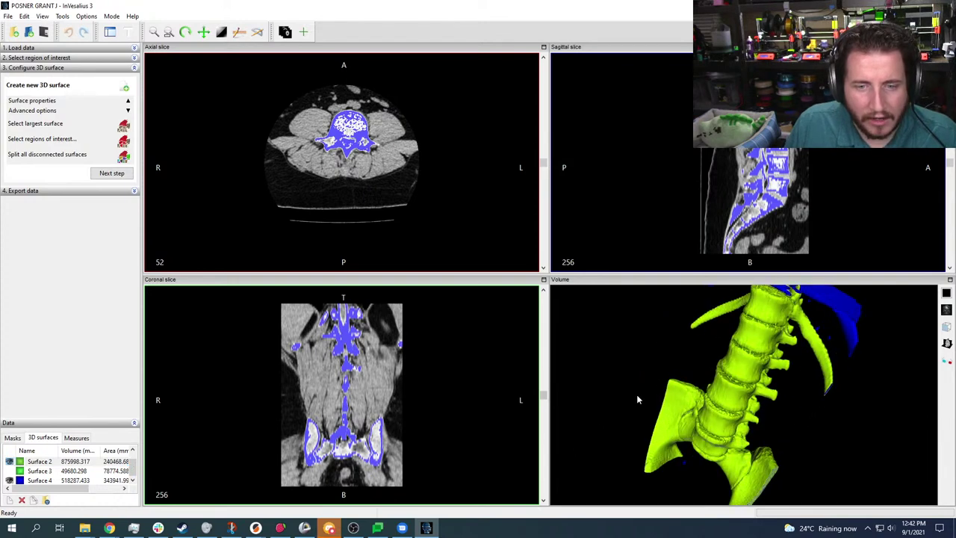
{"action": "scroll", "coordinate": [631, 382], "scroll_direction": "down", "scroll_amount": 5}
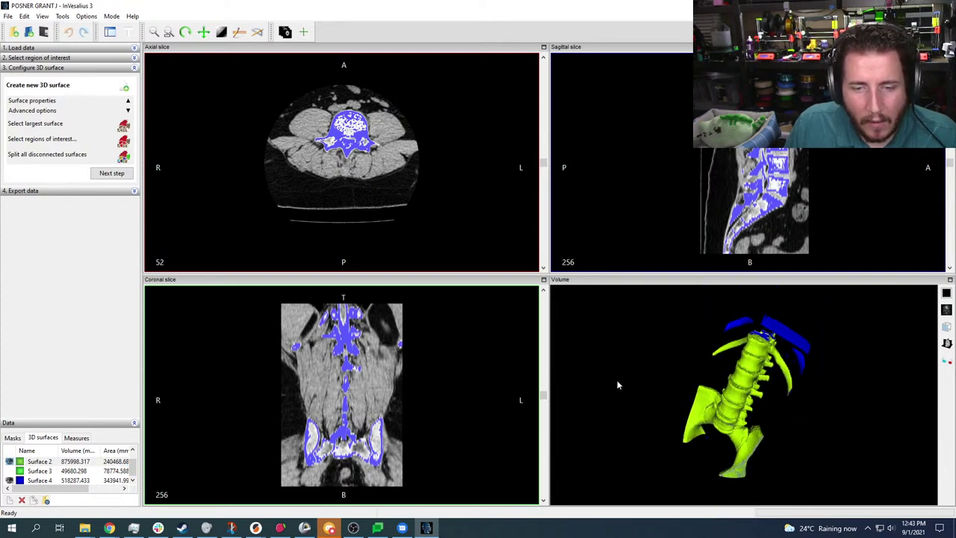
{"action": "left_click_drag", "start_coordinate": [615, 385], "coordinate": [596, 410]}
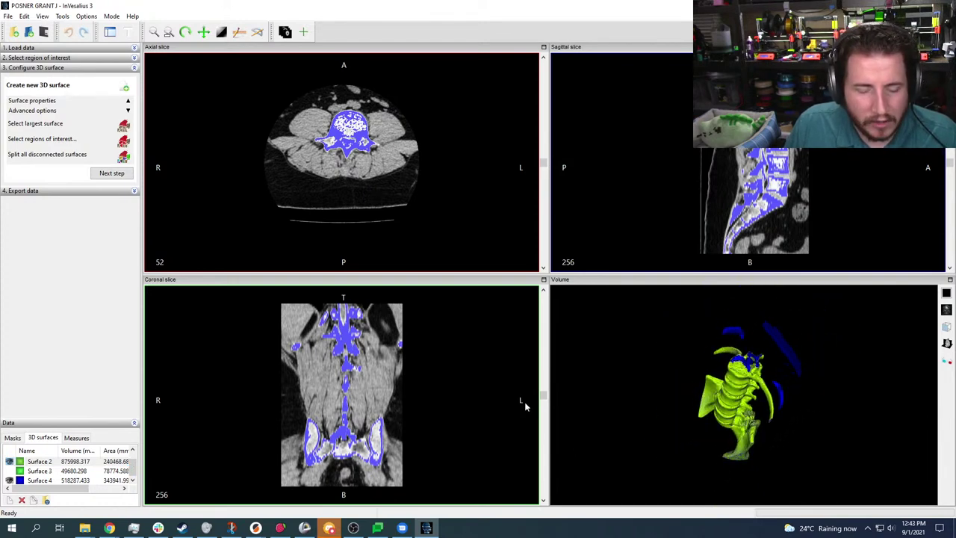
Extract the largest connected region of Surface 4 as a new surface and briefly overlay Surface 3 for comparison
{"action": "left_click", "coordinate": [49, 480]}
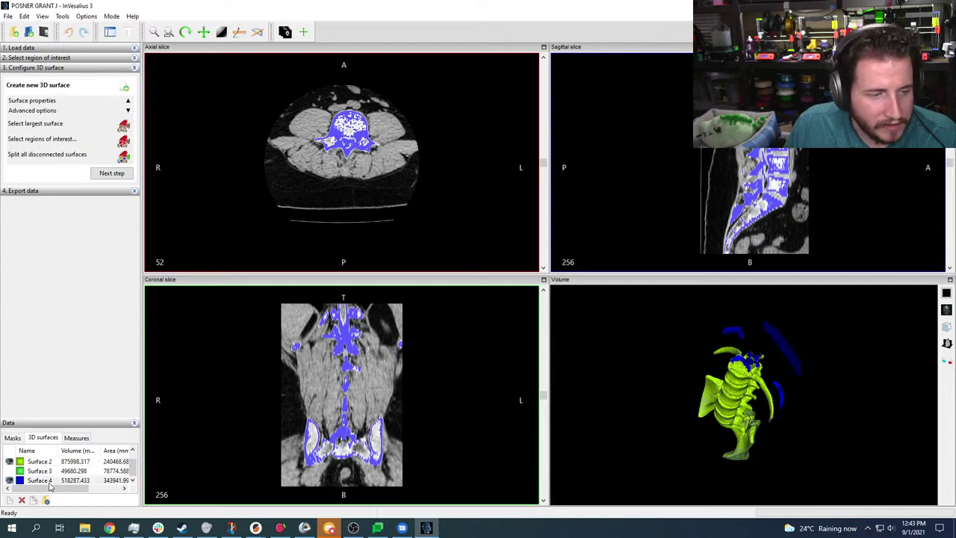
{"action": "left_click", "coordinate": [123, 127]}
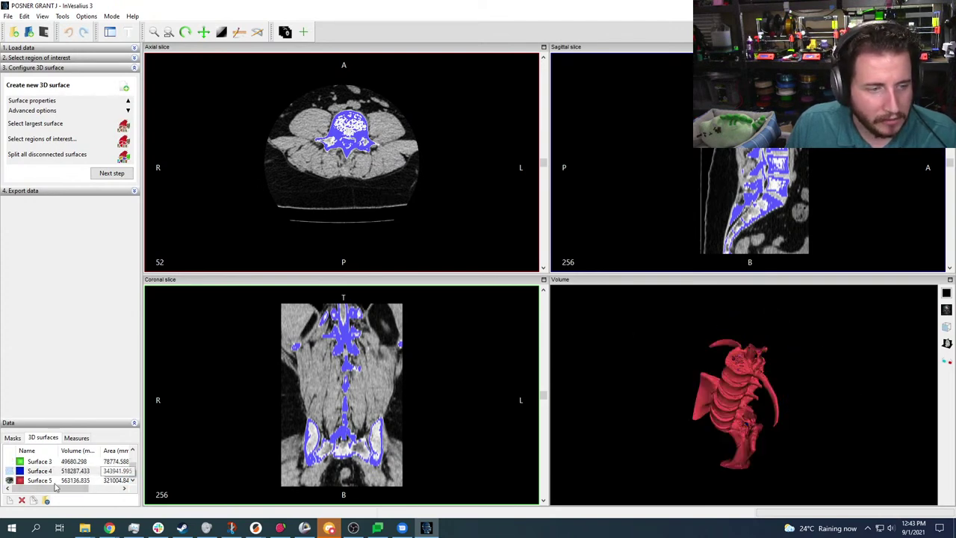
{"action": "left_click", "coordinate": [9, 462]}
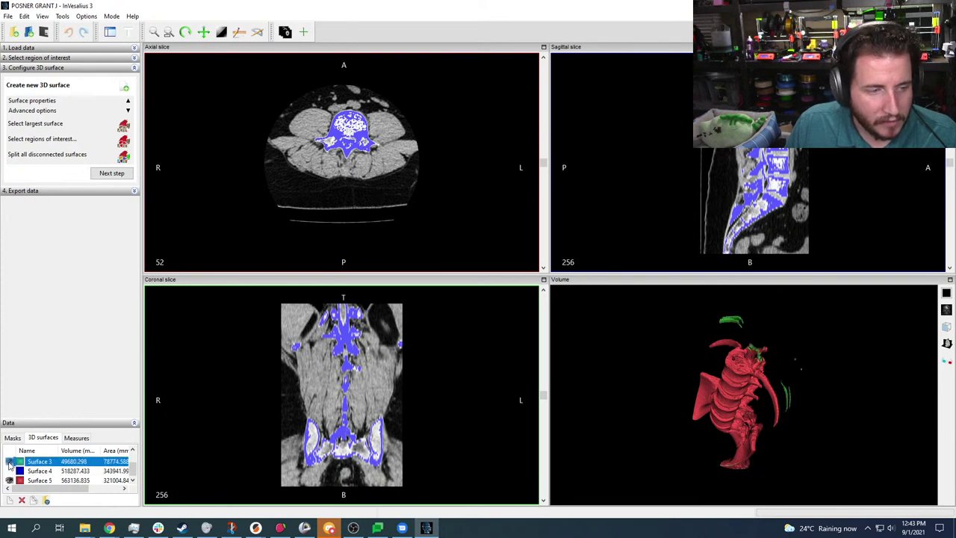
{"action": "left_click_drag", "start_coordinate": [672, 425], "coordinate": [692, 414]}
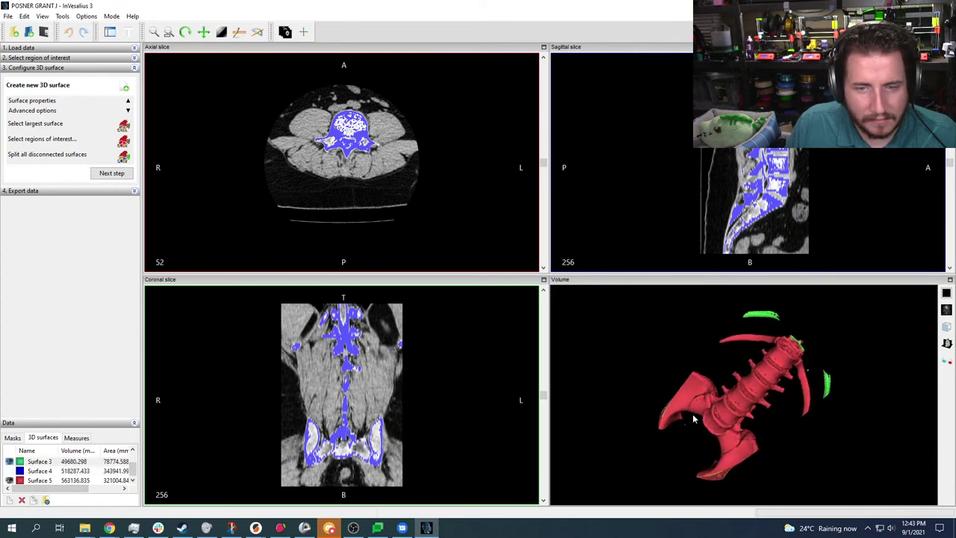
{"action": "left_click", "coordinate": [8, 462]}
Overlay Surface 2 on the red largest-region surface and compare their vertebrae from several angles in an enlarged volume view
{"action": "scroll", "coordinate": [10, 466], "scroll_direction": "up", "scroll_amount": 2}
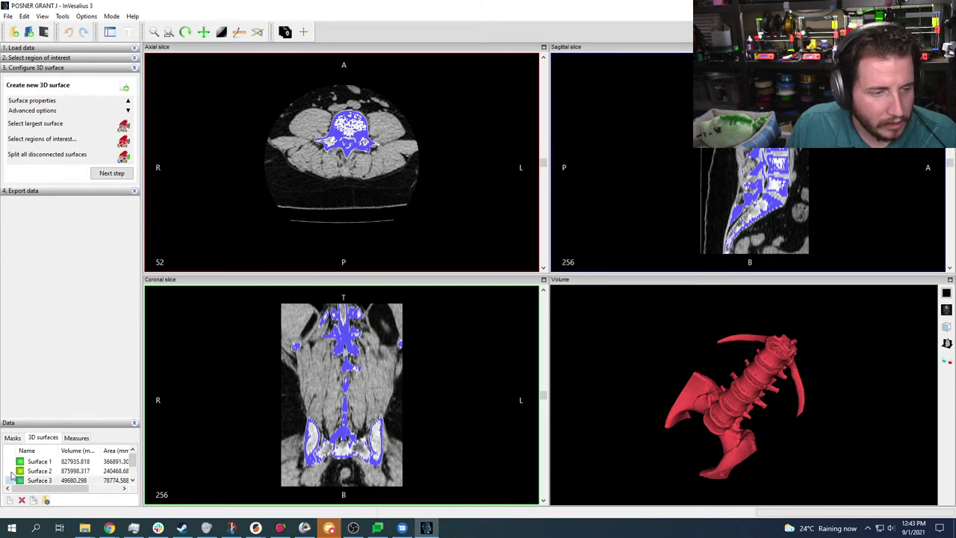
{"action": "left_click", "coordinate": [10, 472]}
{"action": "left_click", "coordinate": [10, 471]}
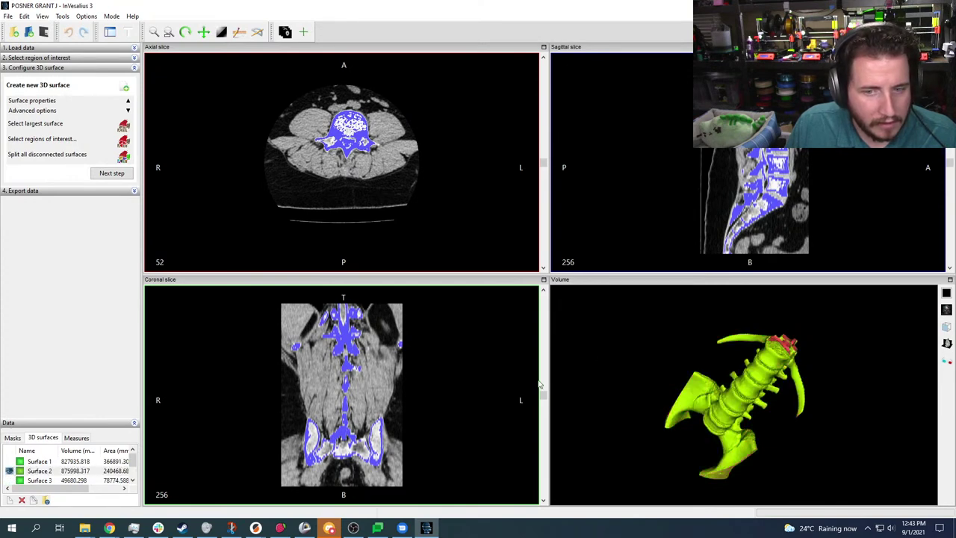
{"action": "left_click_drag", "start_coordinate": [647, 371], "coordinate": [604, 364]}
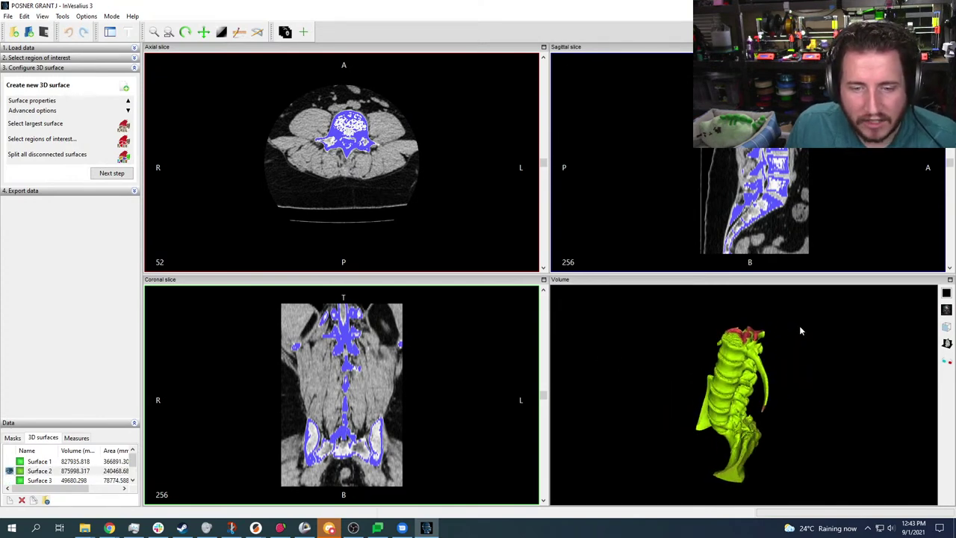
{"action": "scroll", "coordinate": [822, 328], "scroll_direction": "up", "scroll_amount": 3}
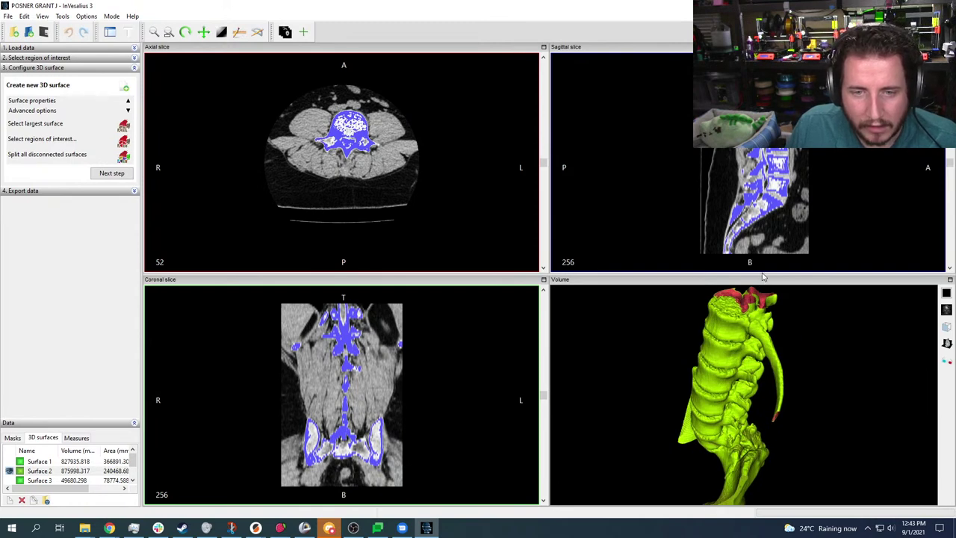
{"action": "left_click_drag", "start_coordinate": [761, 268], "coordinate": [750, 165]}
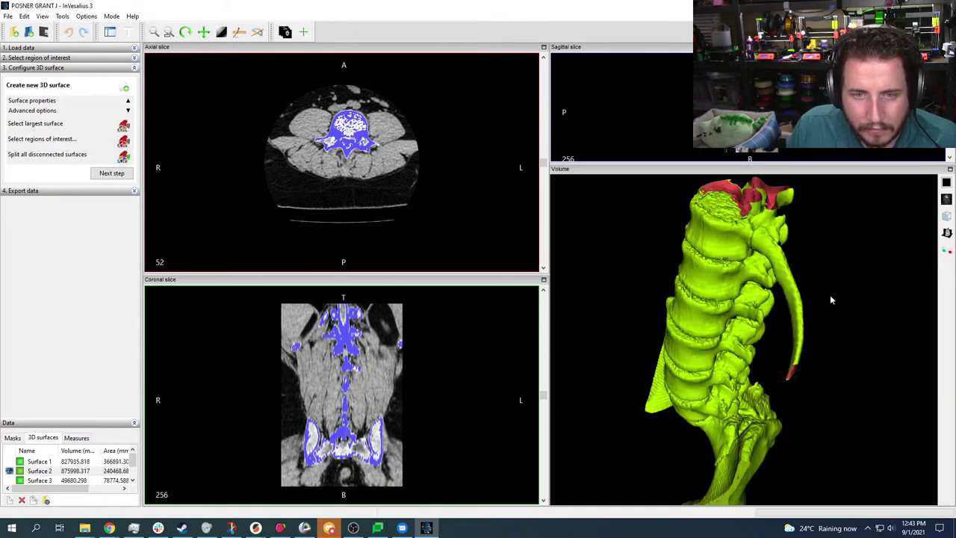
{"action": "left_click_drag", "start_coordinate": [855, 295], "coordinate": [849, 334]}
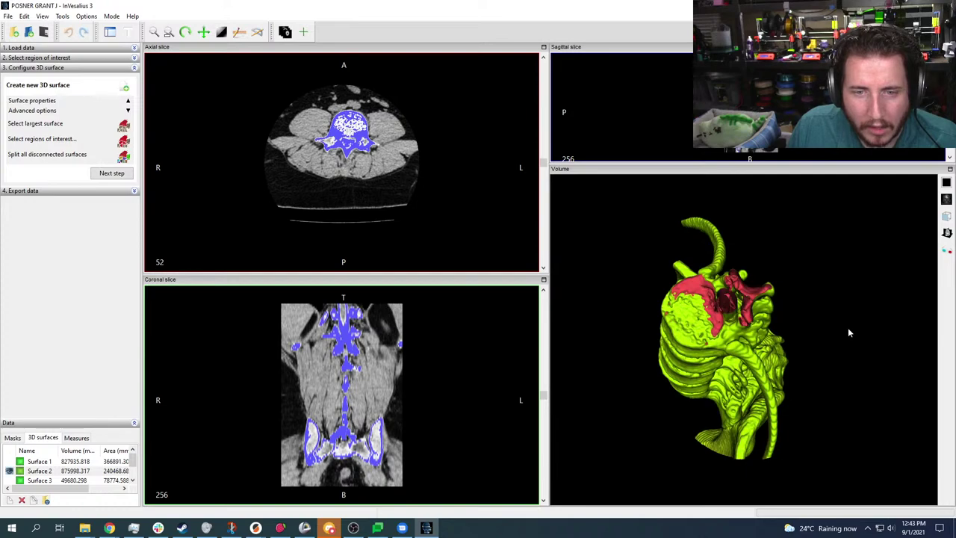
{"action": "scroll", "coordinate": [848, 327], "scroll_direction": "up", "scroll_amount": 5}
{"action": "left_click_drag", "start_coordinate": [839, 289], "coordinate": [824, 330]}
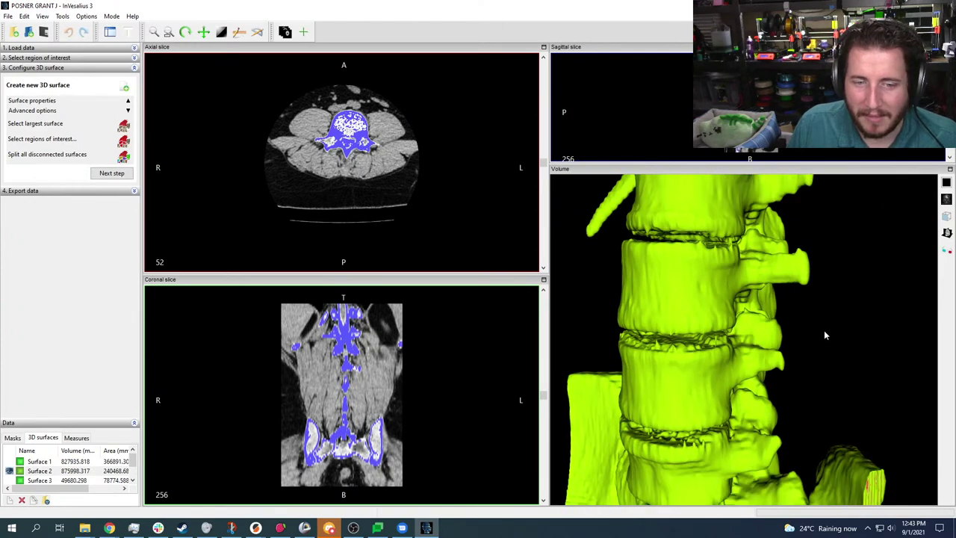
{"action": "scroll", "coordinate": [825, 328], "scroll_direction": "down", "scroll_amount": 4}
{"action": "scroll", "coordinate": [819, 305], "scroll_direction": "down", "scroll_amount": 3}
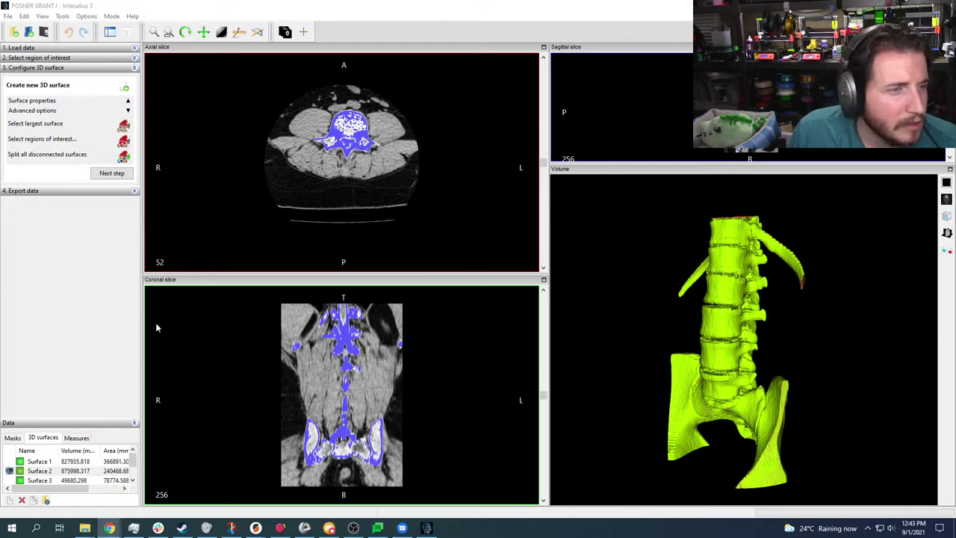
Save the InVesalius project in the Downloads folder as back LIVE.inv3
{"action": "left_click", "coordinate": [133, 59]}
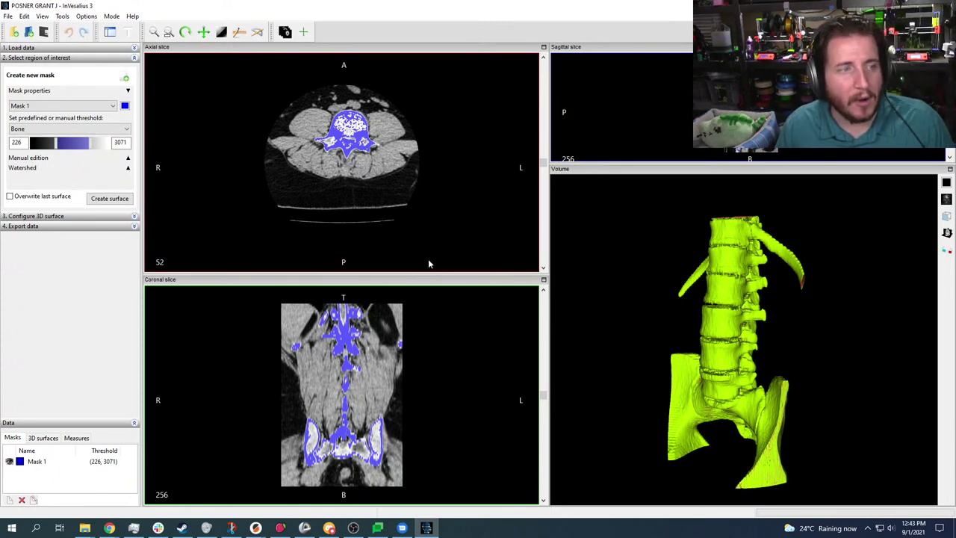
{"action": "left_click", "coordinate": [43, 33]}
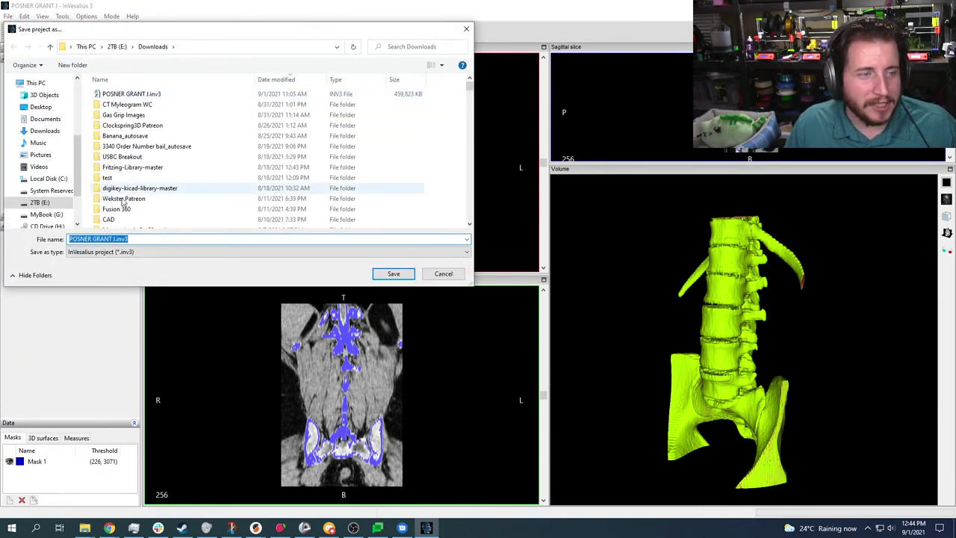
{"action": "left_click", "coordinate": [115, 239]}
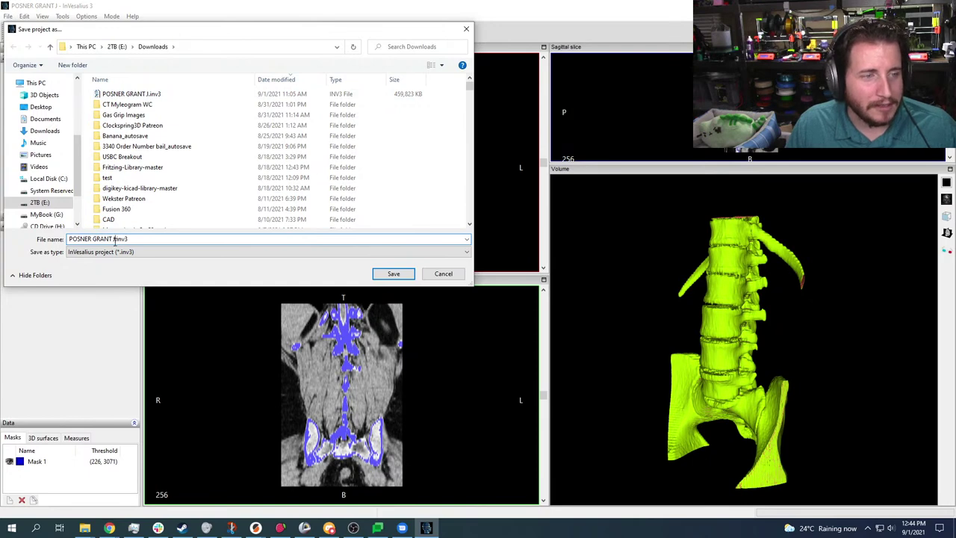
{"action": "left_click_drag", "start_coordinate": [115, 239], "coordinate": [66, 246]}
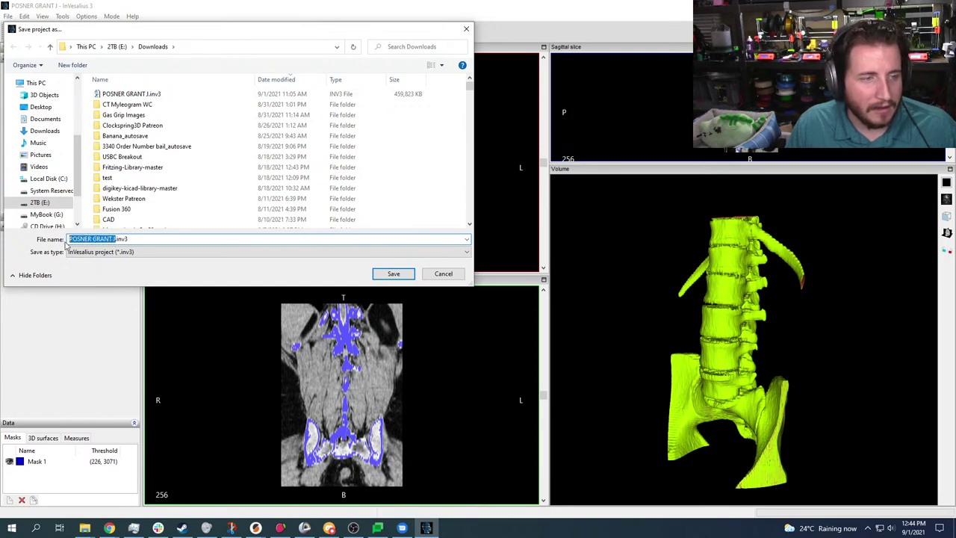
{"action": "type", "text": "back LIVE"}
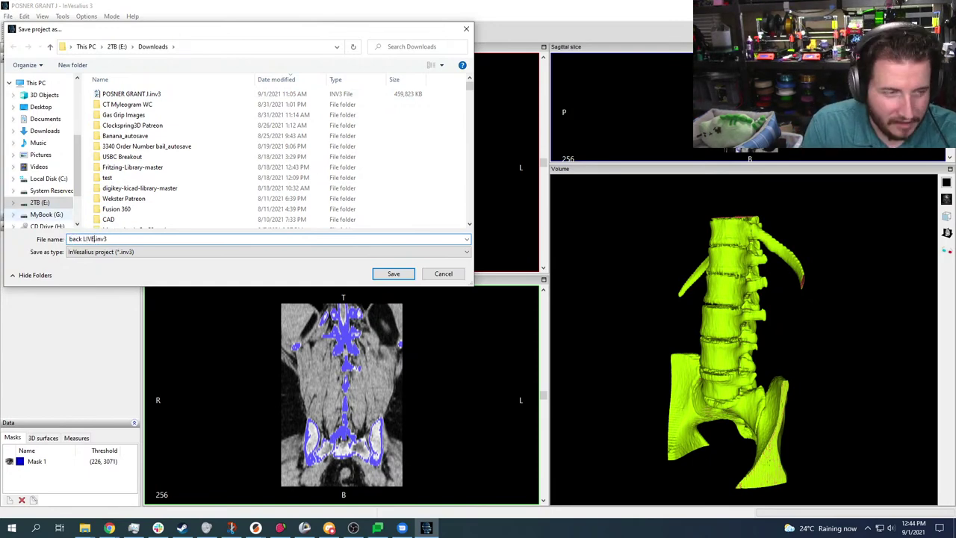
{"action": "key", "text": "Return"}
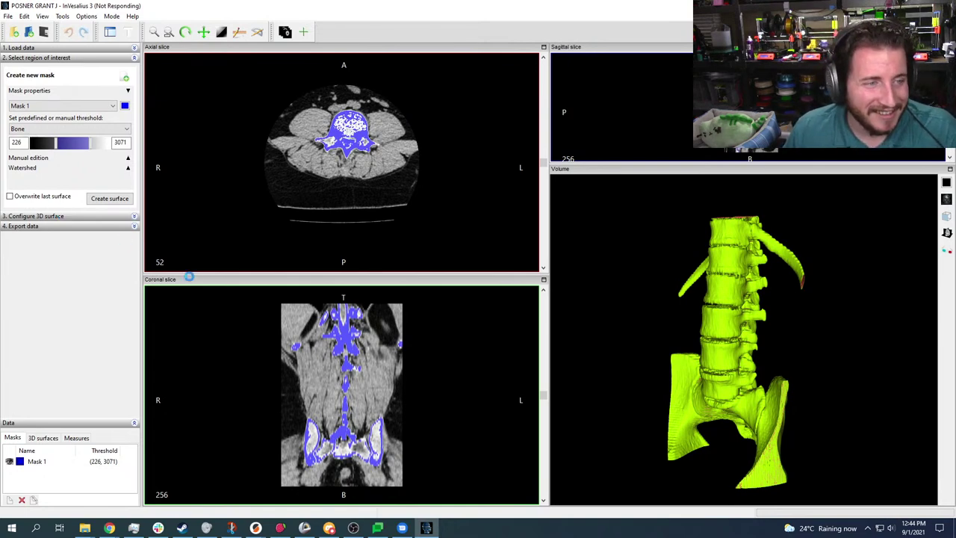
Switch to Task Manager, check the memory and CPU performance graphs, and return to InVesalius
{"action": "left_click", "coordinate": [134, 528]}
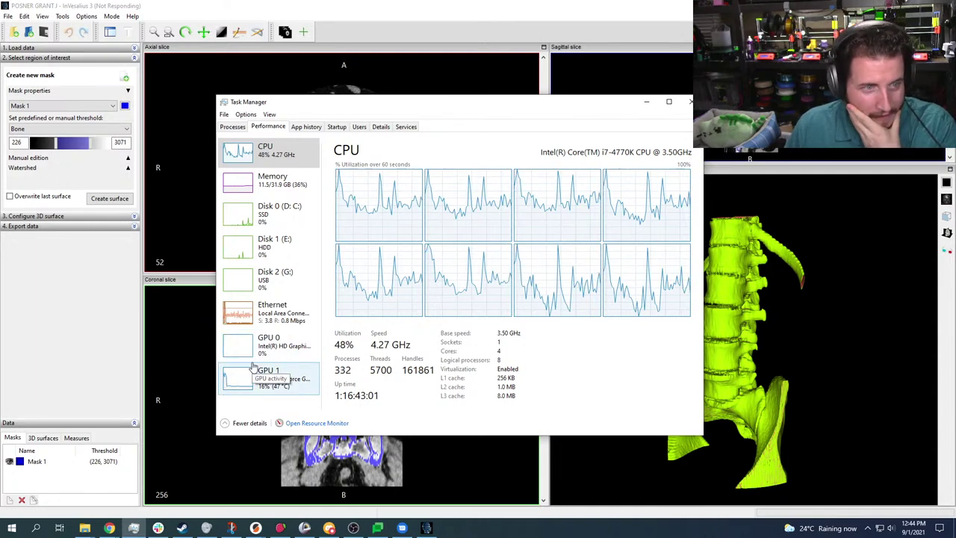
{"action": "left_click", "coordinate": [269, 187]}
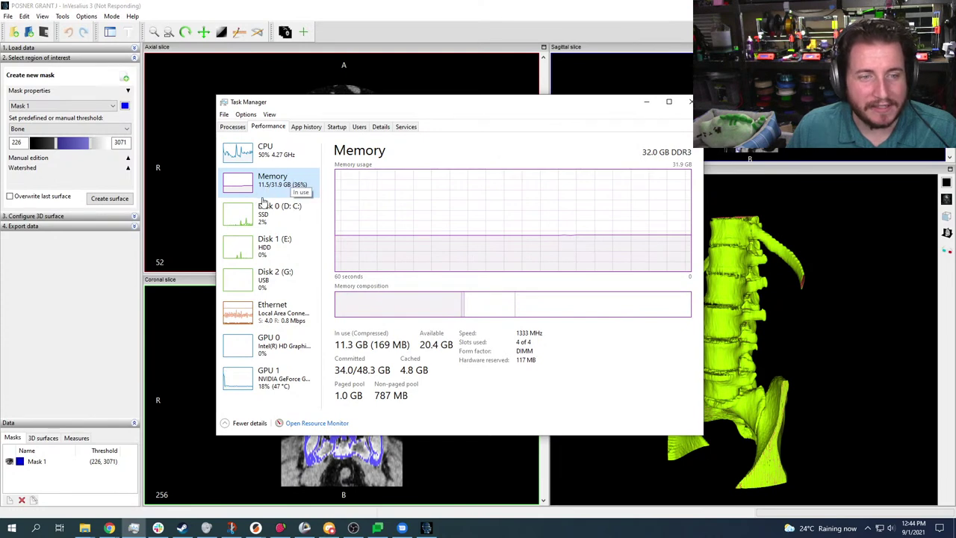
{"action": "left_click", "coordinate": [267, 151]}
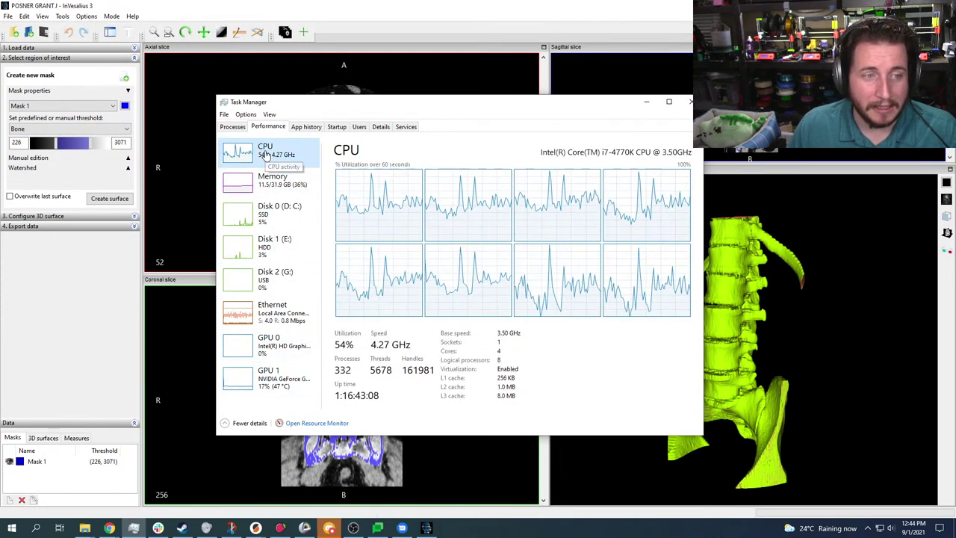
{"action": "left_click", "coordinate": [857, 261]}
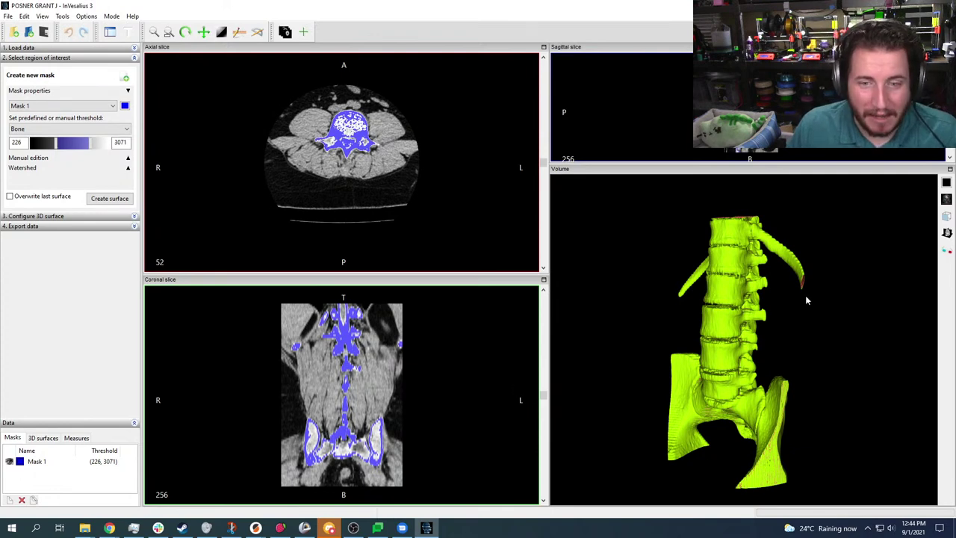
Apply the Muscle Tissue (Adult) threshold preset to Mask 1, check it on the axial slices, and lower its minimum to -158
{"action": "left_click_drag", "start_coordinate": [806, 300], "coordinate": [783, 334]}
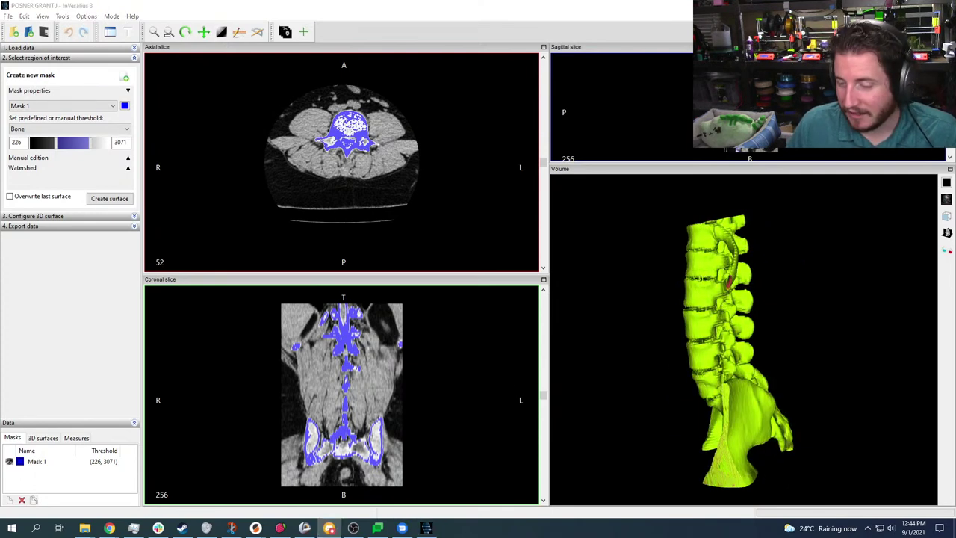
{"action": "left_click", "coordinate": [110, 130]}
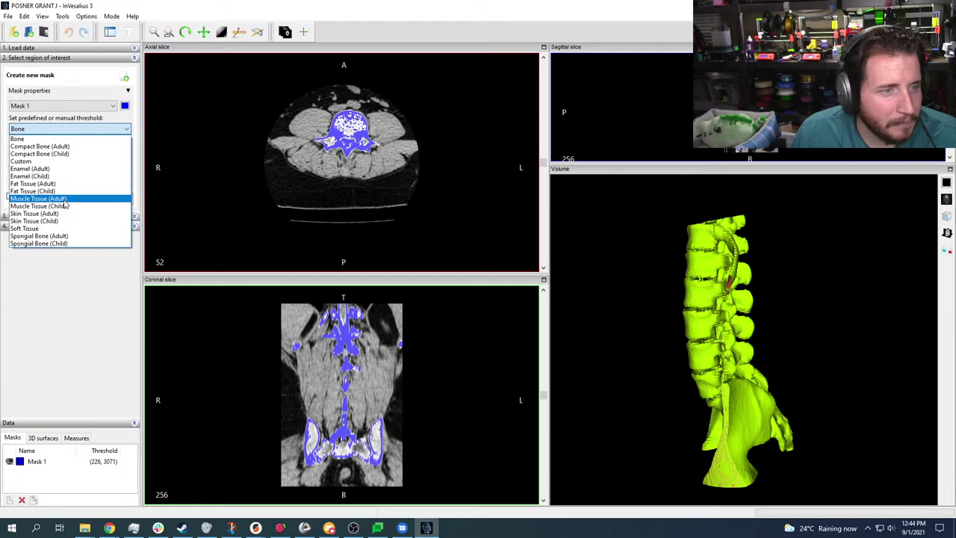
{"action": "left_click", "coordinate": [64, 198]}
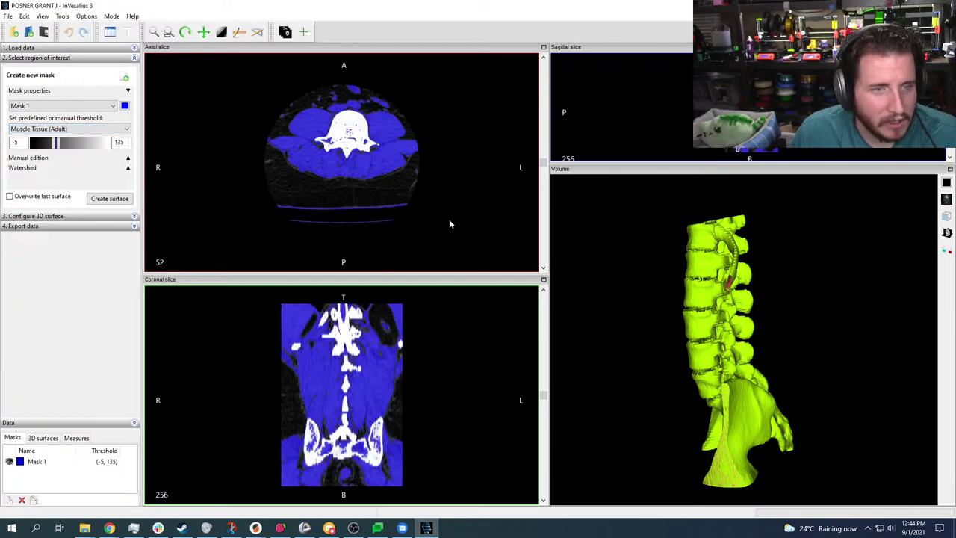
{"action": "scroll", "coordinate": [507, 166], "scroll_direction": "down", "scroll_amount": 6}
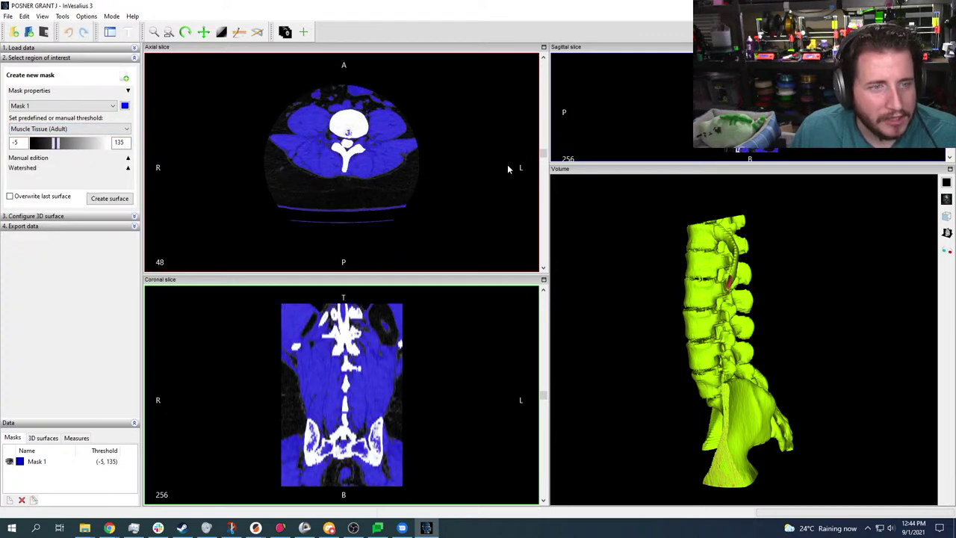
{"action": "scroll", "coordinate": [507, 168], "scroll_direction": "down", "scroll_amount": 1}
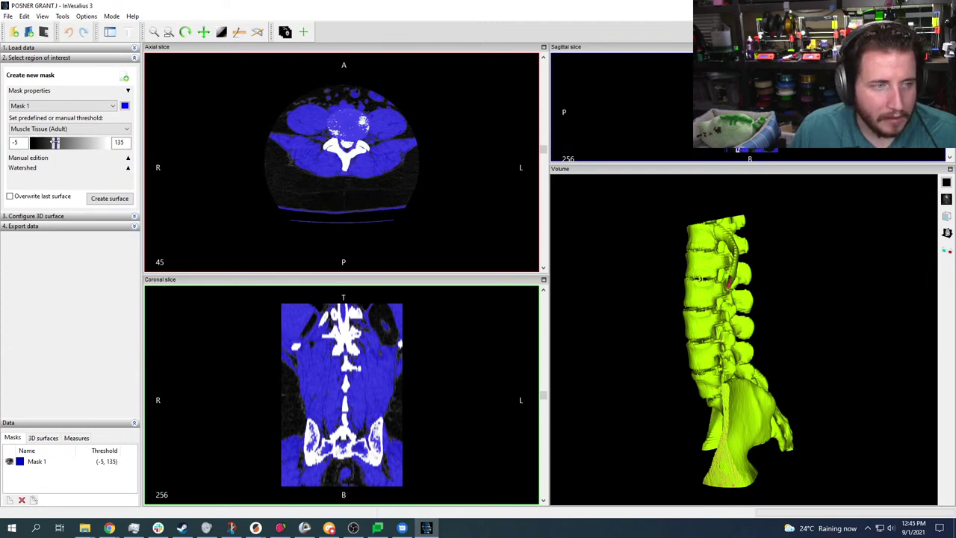
{"action": "left_click_drag", "start_coordinate": [54, 142], "coordinate": [53, 142]}
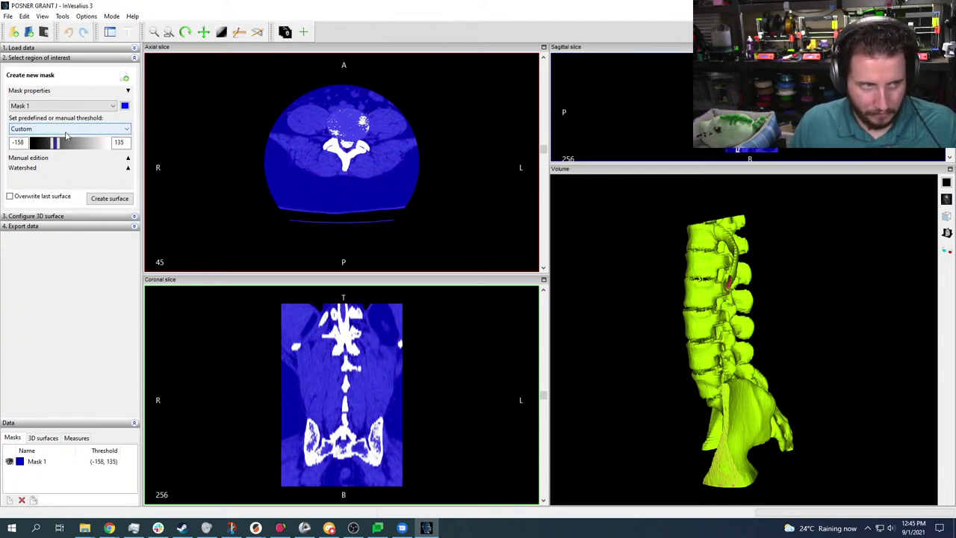
Apply the Soft Tissue threshold preset to Mask 1 and raise its minimum to -112
{"action": "left_click", "coordinate": [65, 131]}
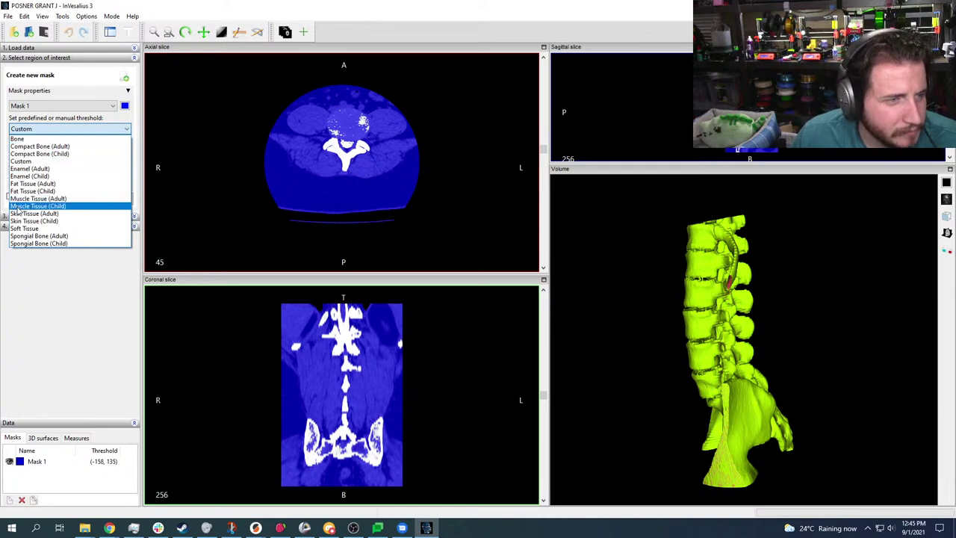
{"action": "left_click", "coordinate": [30, 230]}
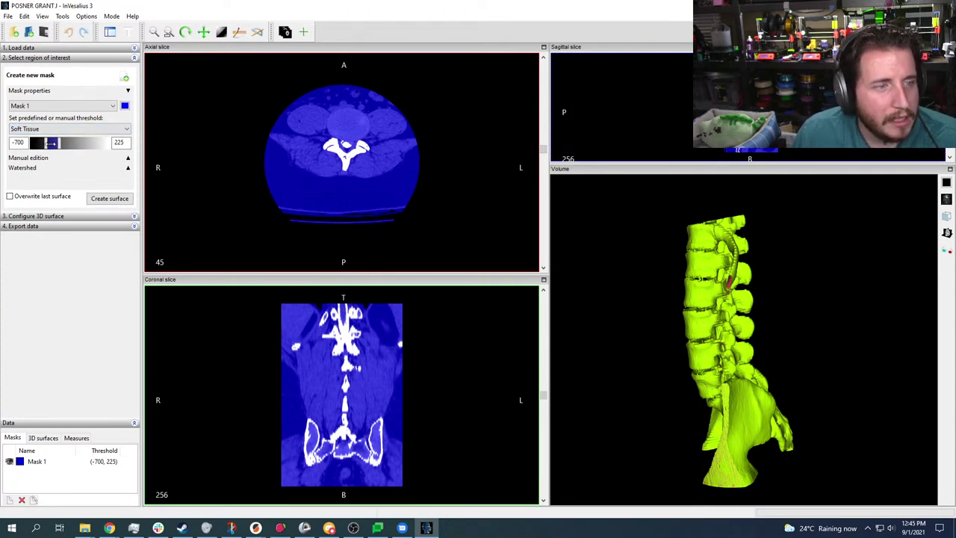
{"action": "left_click_drag", "start_coordinate": [50, 141], "coordinate": [55, 142]}
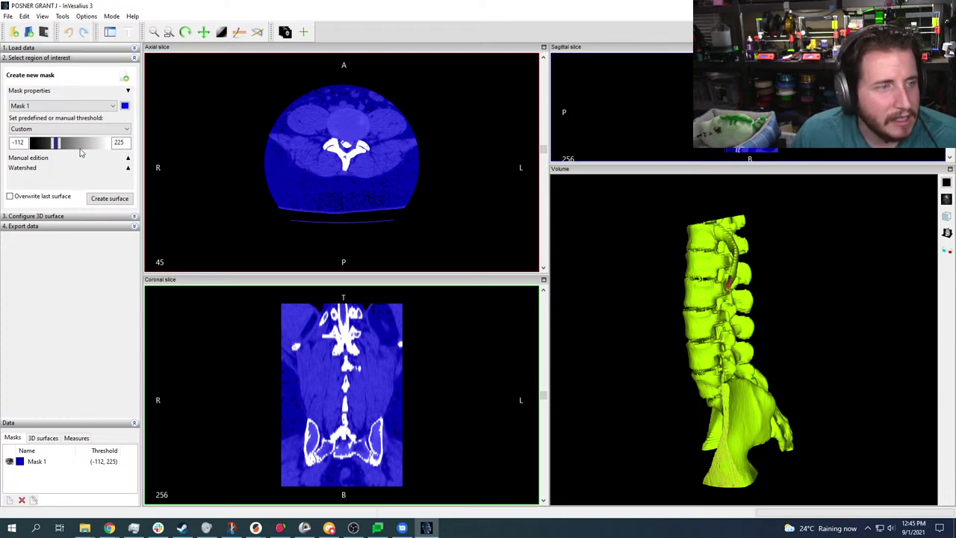
Set the Mask 1 threshold range to a minimum of -10 and a maximum of 190
{"action": "double_click", "coordinate": [116, 142]}
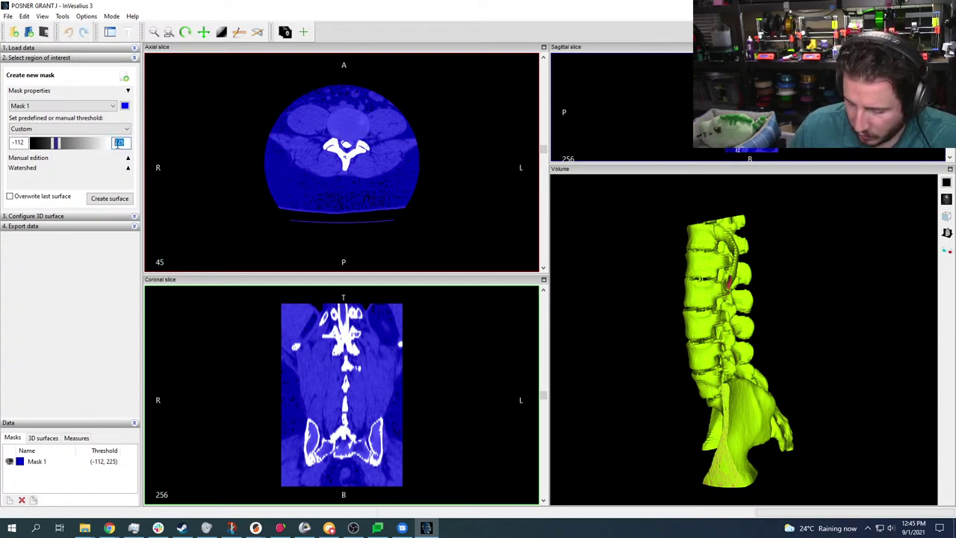
{"action": "type", "text": "190"}
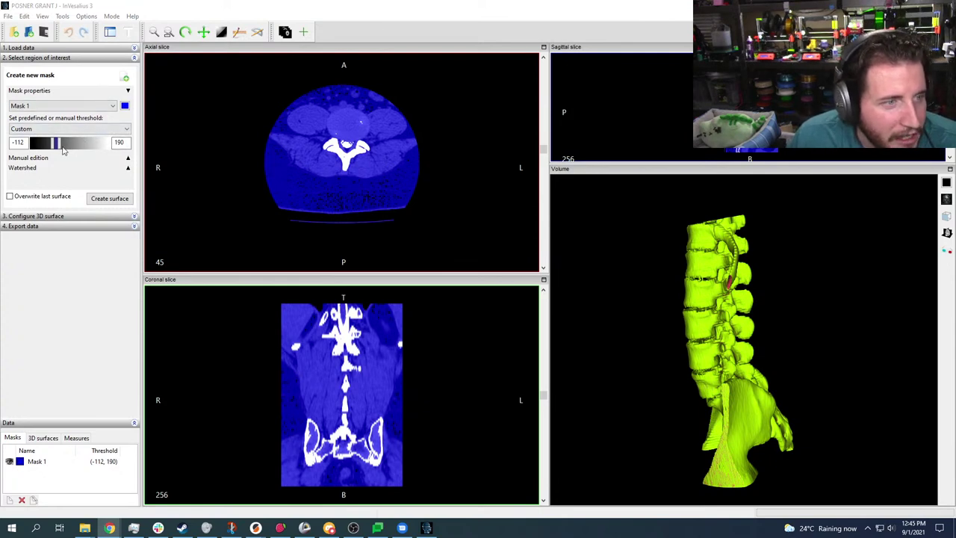
{"action": "left_click_drag", "start_coordinate": [28, 142], "coordinate": [18, 144]}
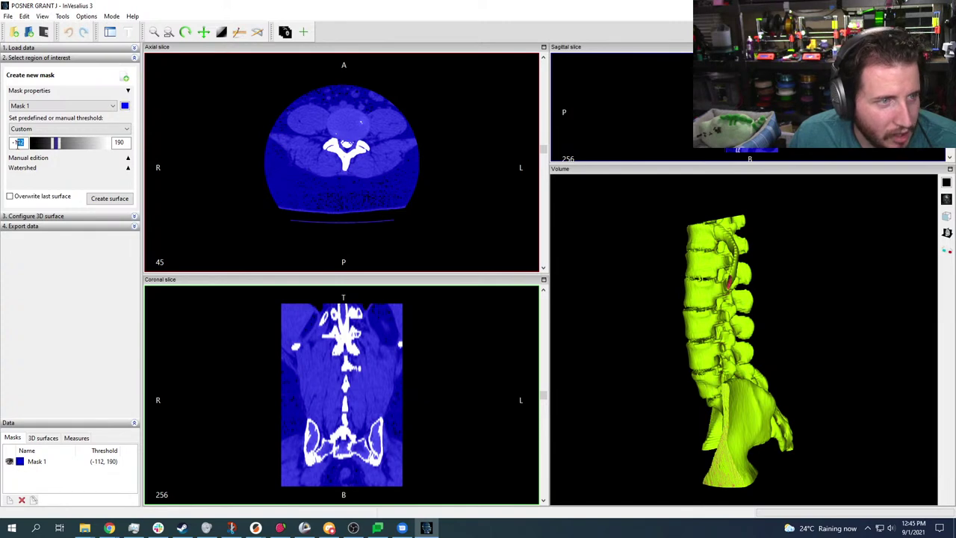
{"action": "type", "text": "0"}
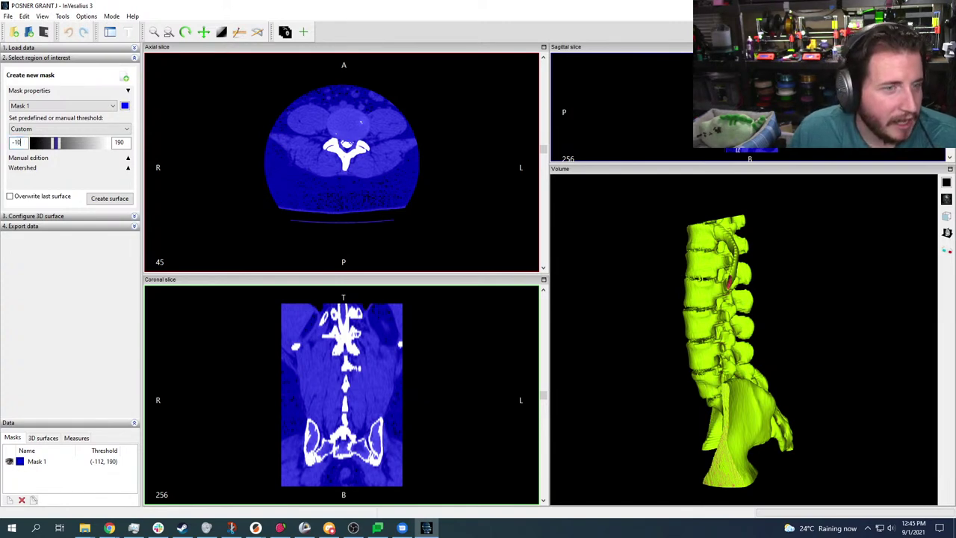
{"action": "key", "text": "Return"}
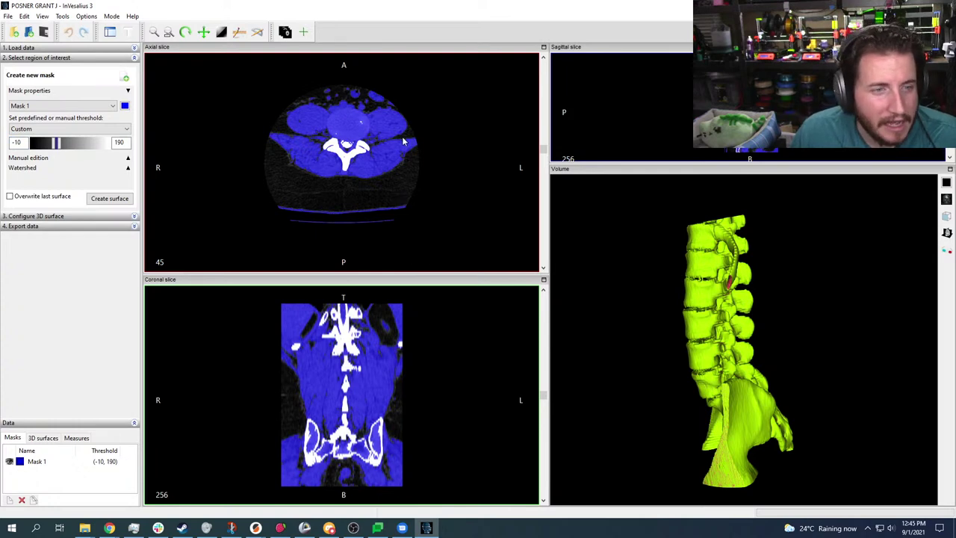
Try maximum thresholds of 100 and 150 for Mask 1
{"action": "double_click", "coordinate": [120, 143]}
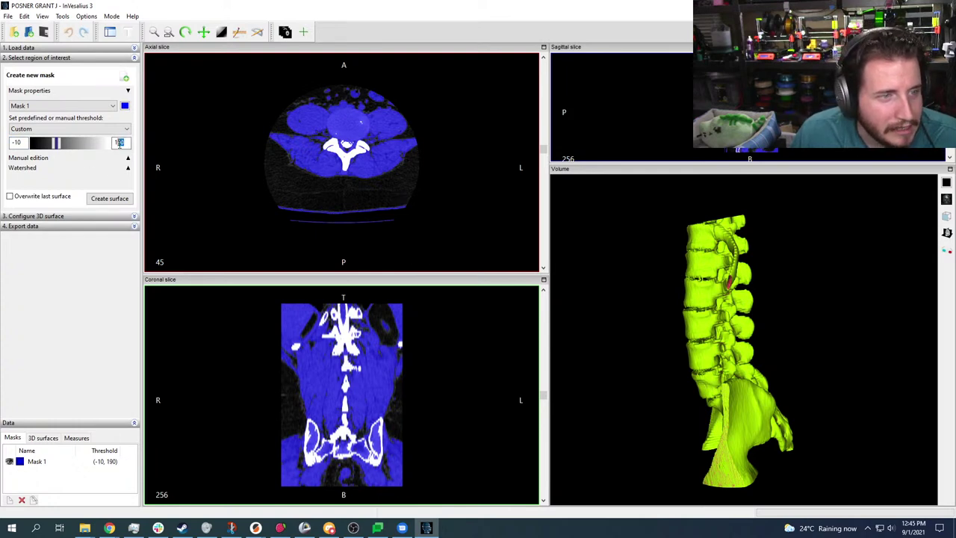
{"action": "type", "text": "2"}
{"action": "type", "text": "100"}
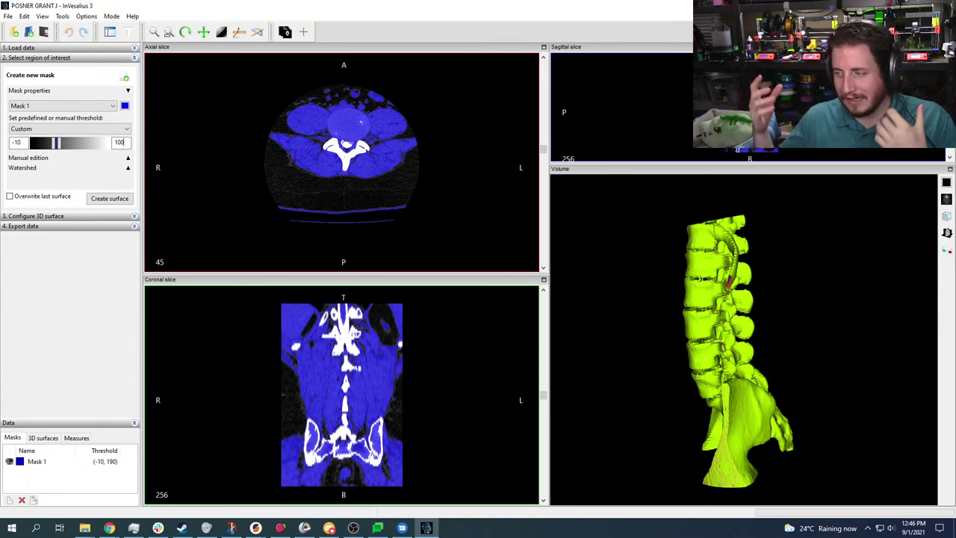
{"action": "key", "text": "Return"}
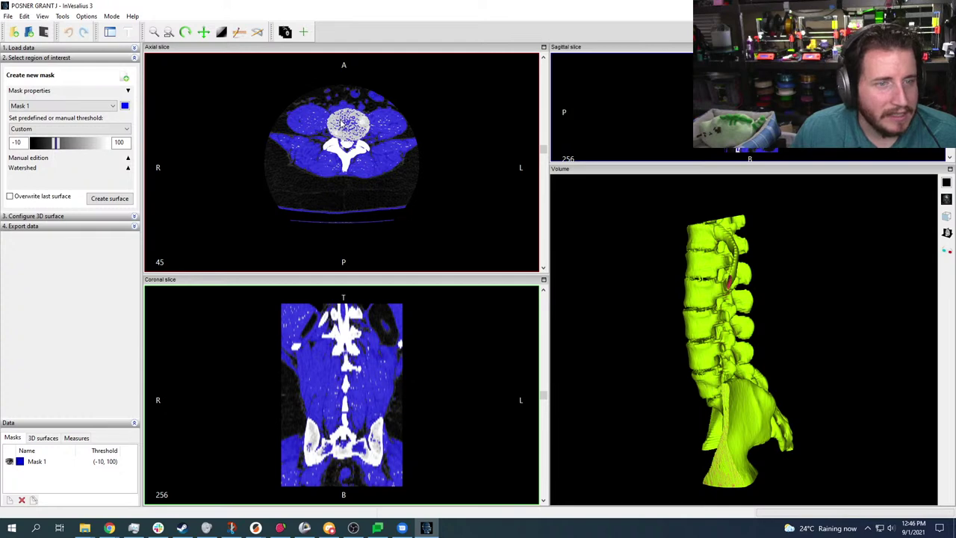
{"action": "double_click", "coordinate": [120, 142]}
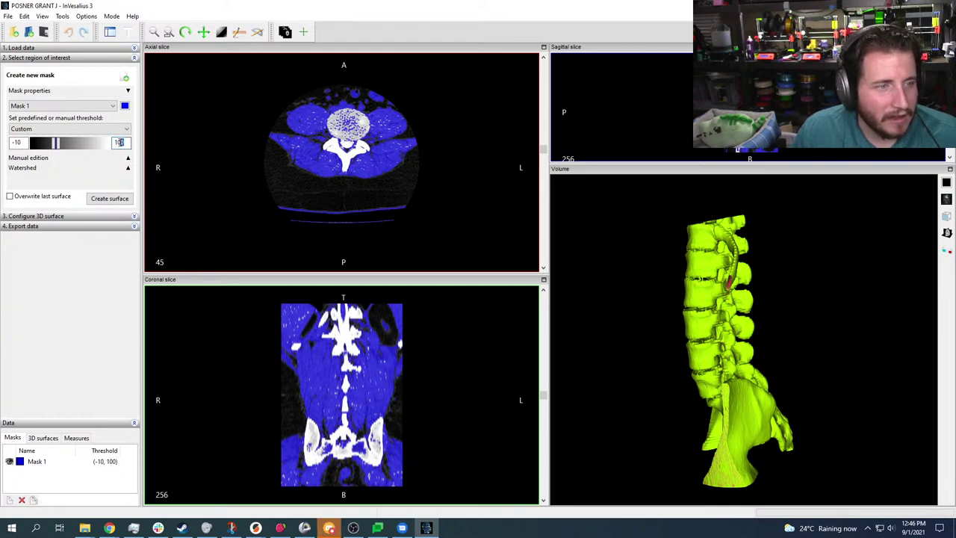
{"action": "type", "text": "150"}
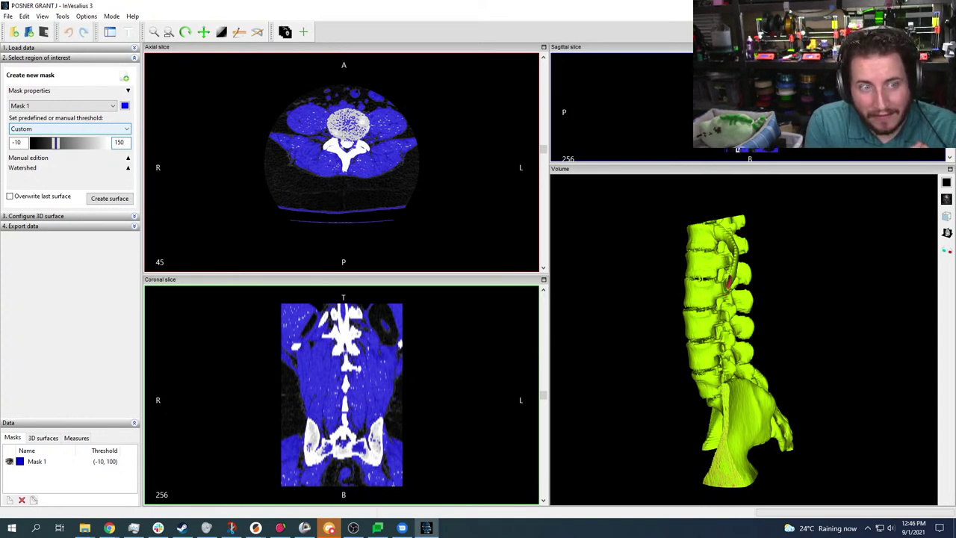
{"action": "left_click", "coordinate": [230, 118]}
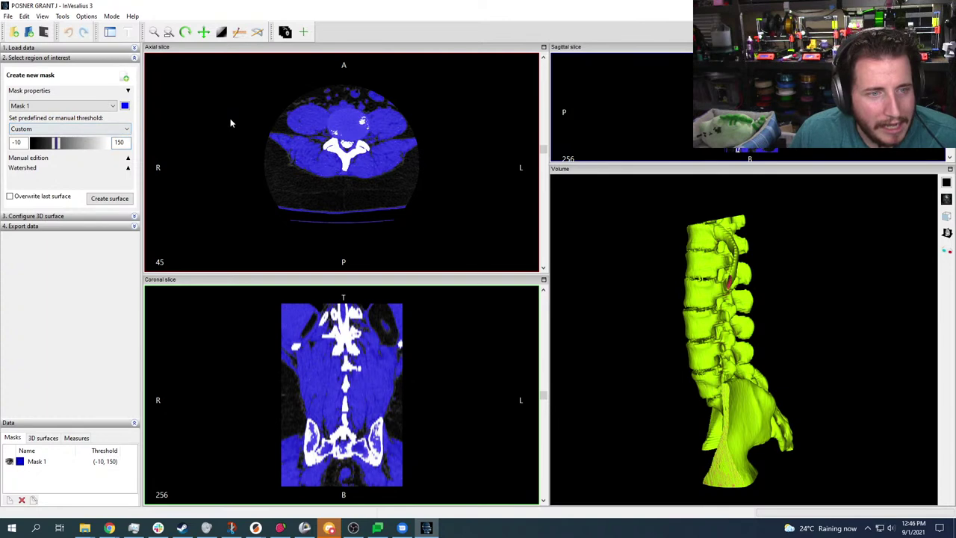
Set the maximum threshold of Mask 1 to 160 and check the disc coverage on neighbouring axial slices
{"action": "double_click", "coordinate": [118, 142]}
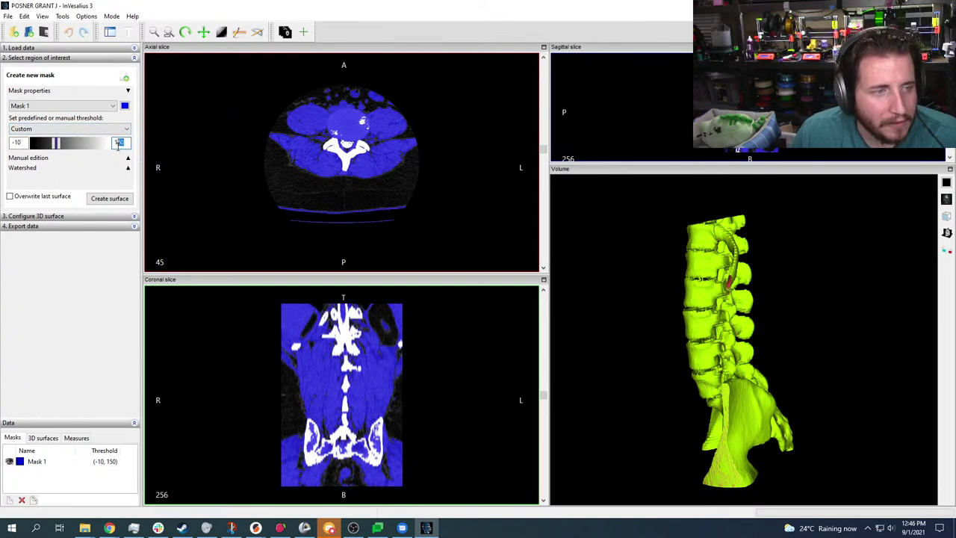
{"action": "type", "text": "160"}
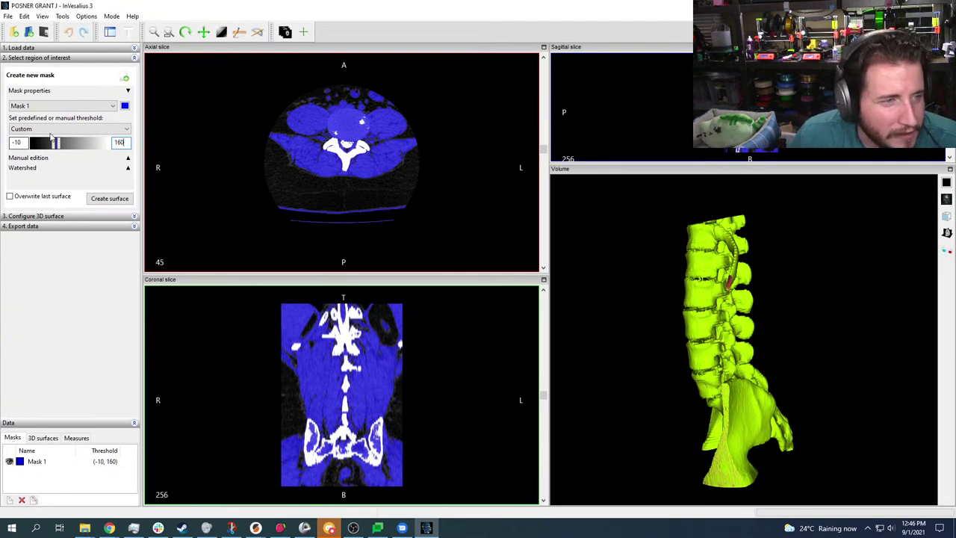
{"action": "key", "text": "Return"}
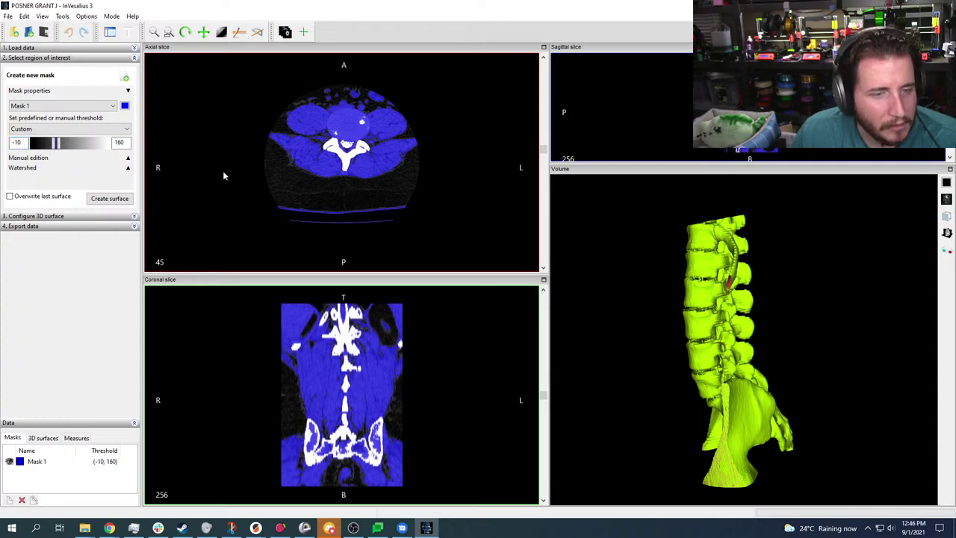
{"action": "scroll", "coordinate": [502, 148], "scroll_direction": "down", "scroll_amount": 2}
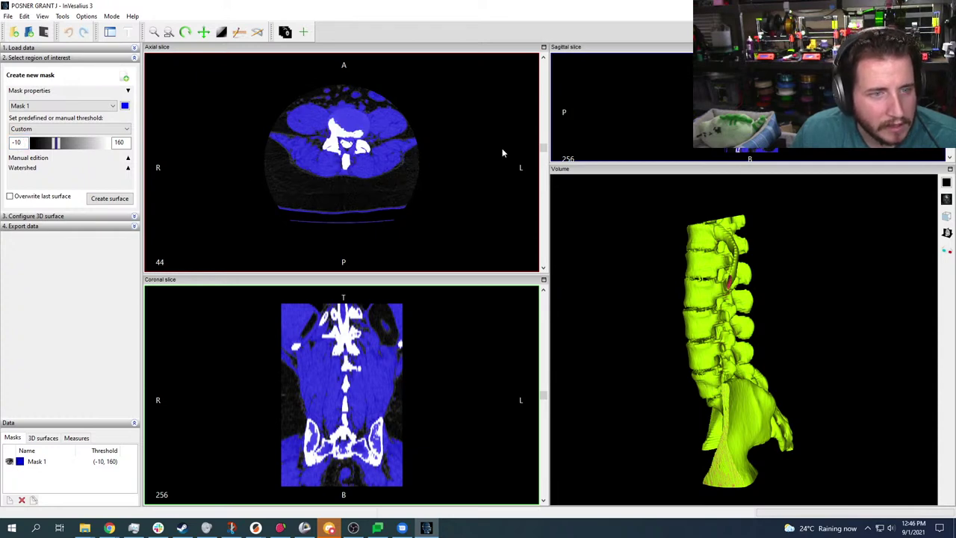
{"action": "scroll", "coordinate": [500, 156], "scroll_direction": "up", "scroll_amount": 2}
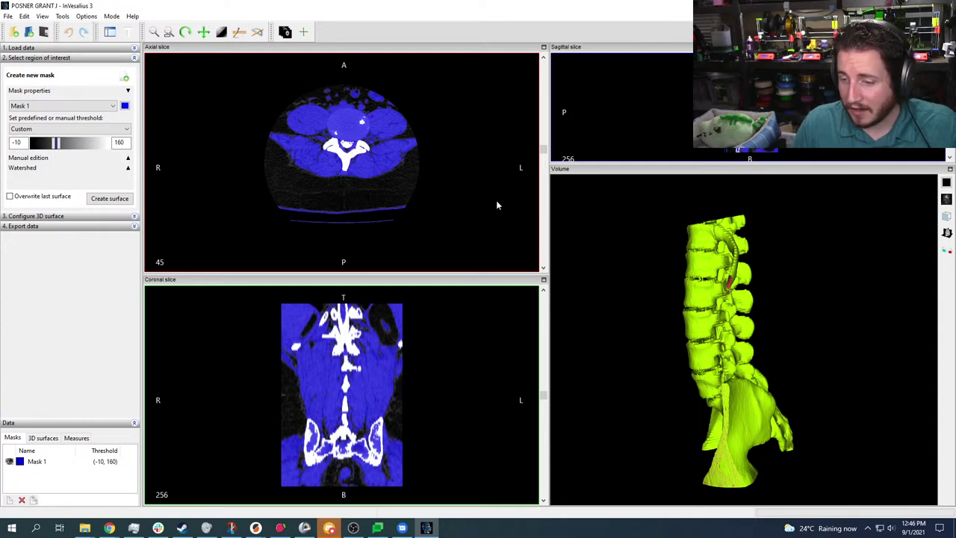
Set the minimum threshold of Mask 1 to 25
{"action": "left_click_drag", "start_coordinate": [26, 146], "coordinate": [18, 147]}
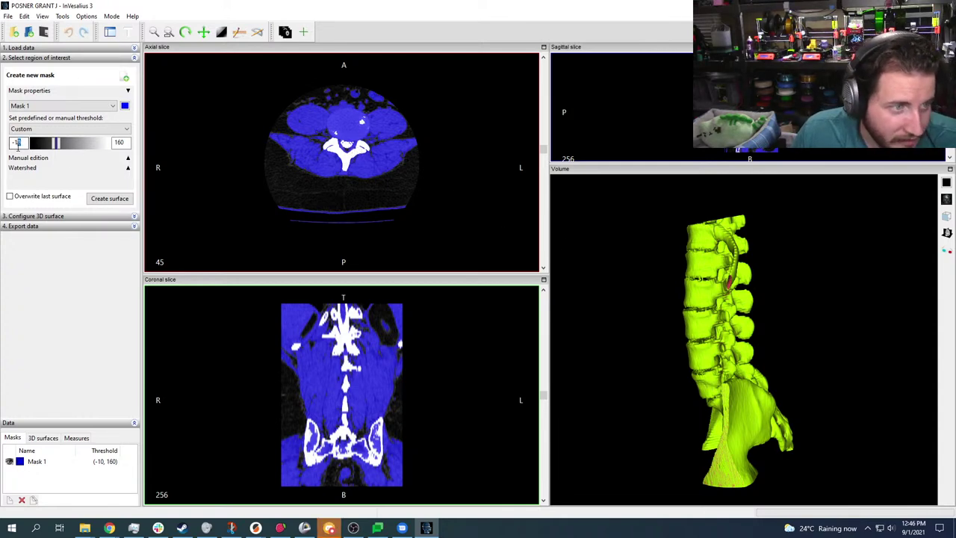
{"action": "double_click", "coordinate": [16, 143]}
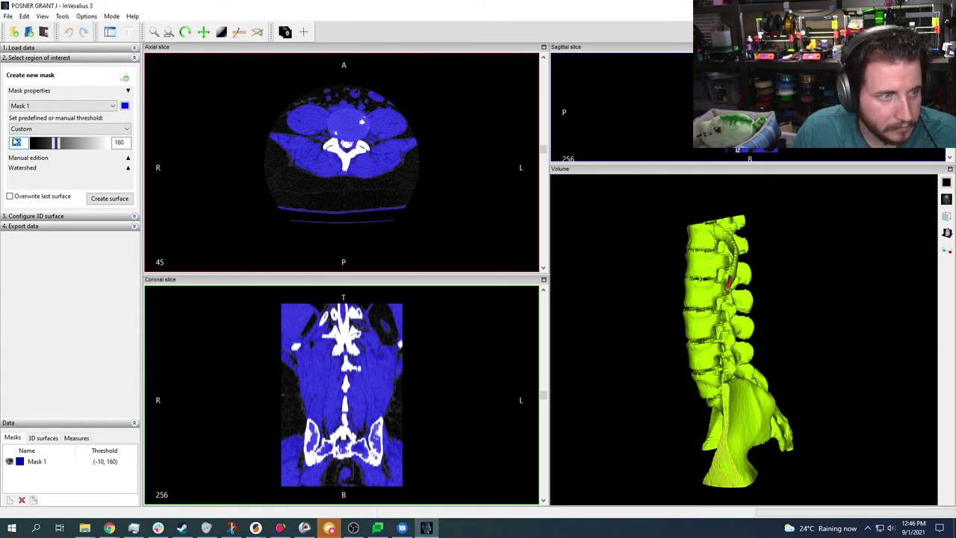
{"action": "type", "text": "-2"}
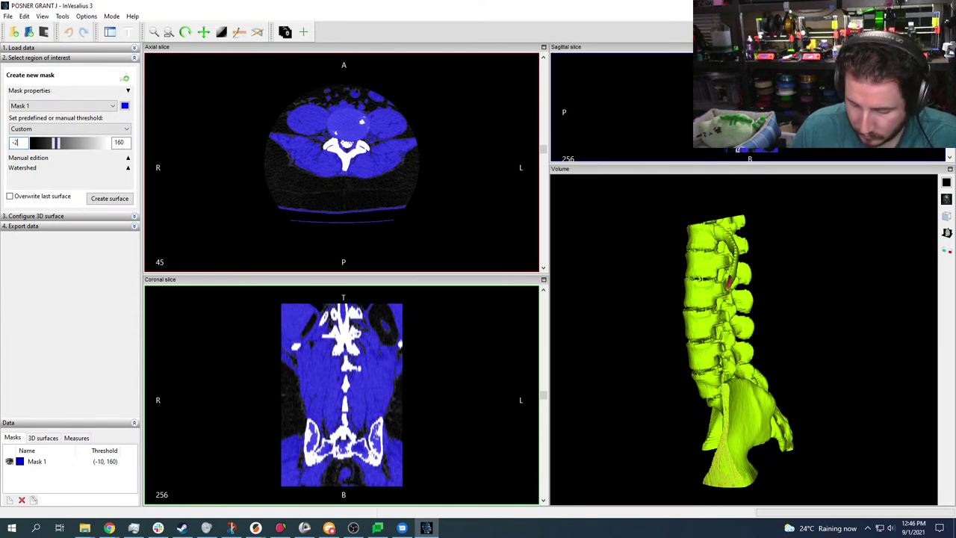
{"action": "type", "text": "5"}
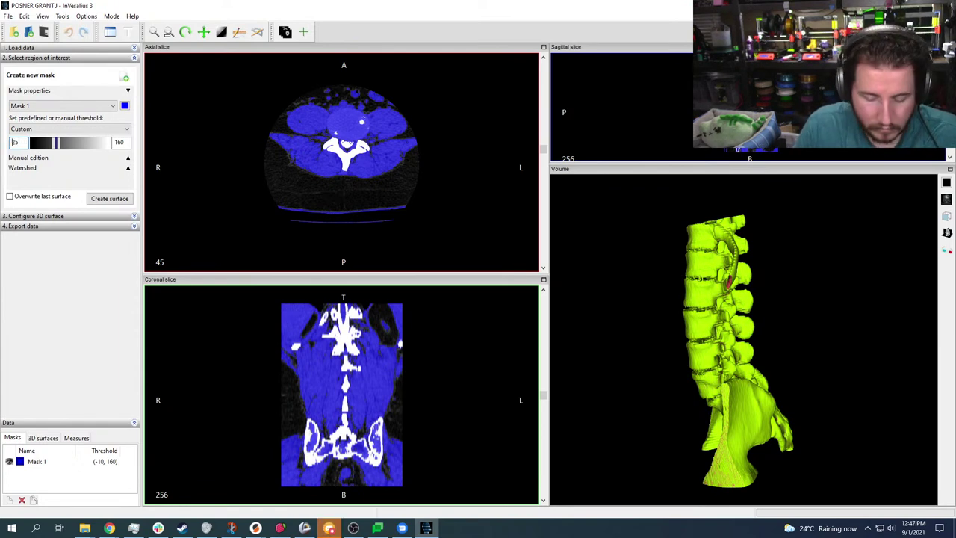
{"action": "key", "text": "Return"}
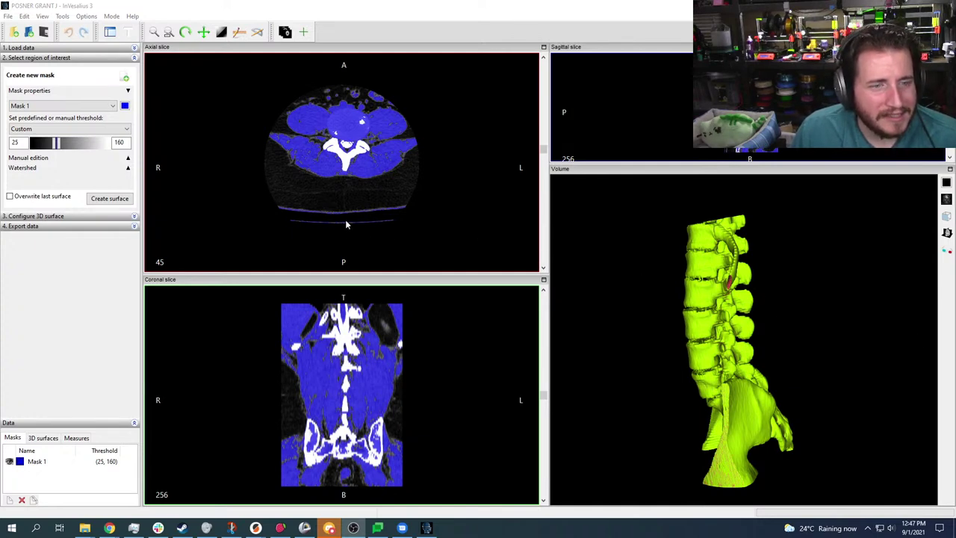
Set the manual mask editing brush to Erase and go to the first axial slices at the pelvic end
{"action": "left_click", "coordinate": [128, 159]}
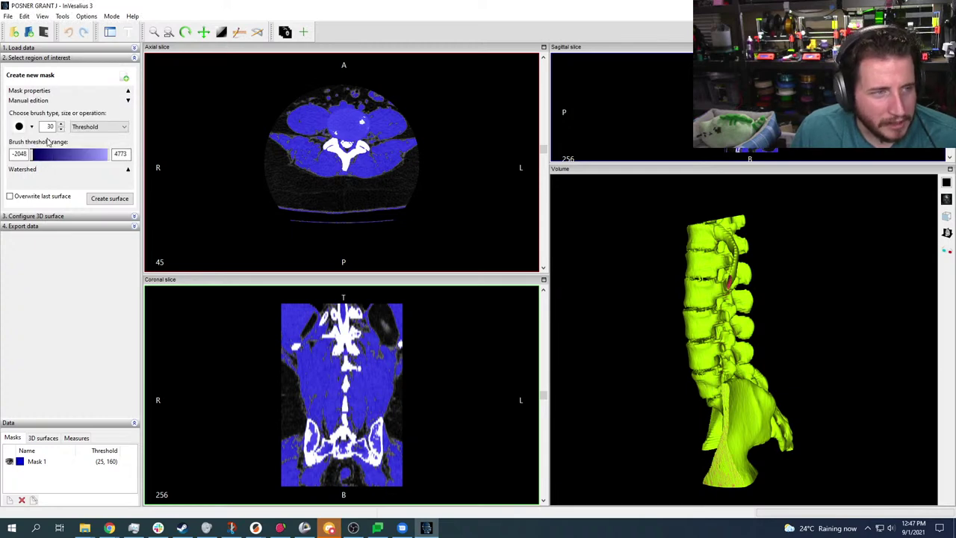
{"action": "left_click_drag", "start_coordinate": [35, 158], "coordinate": [98, 160]}
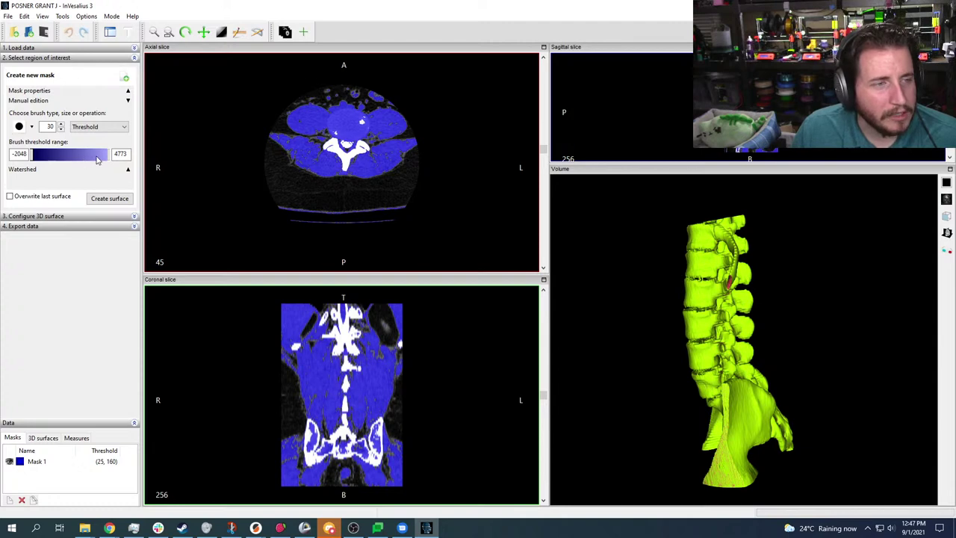
{"action": "left_click", "coordinate": [123, 127]}
{"action": "left_click", "coordinate": [97, 144]}
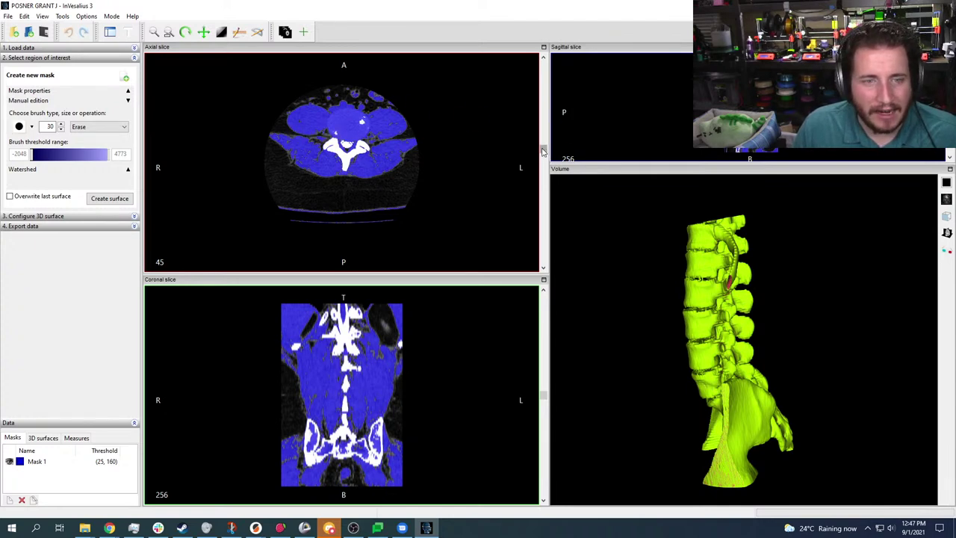
{"action": "left_click_drag", "start_coordinate": [543, 151], "coordinate": [512, 50]}
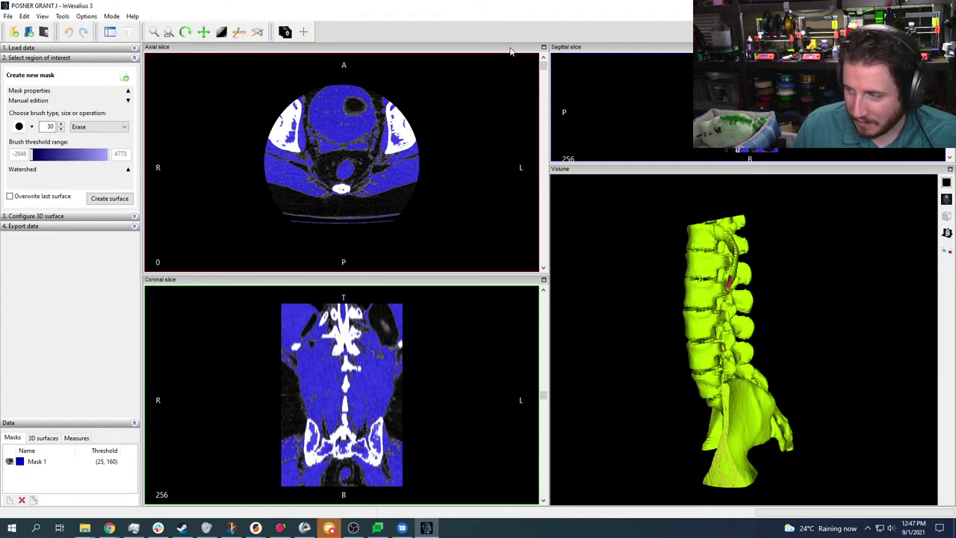
{"action": "scroll", "coordinate": [537, 127], "scroll_direction": "down", "scroll_amount": 3}
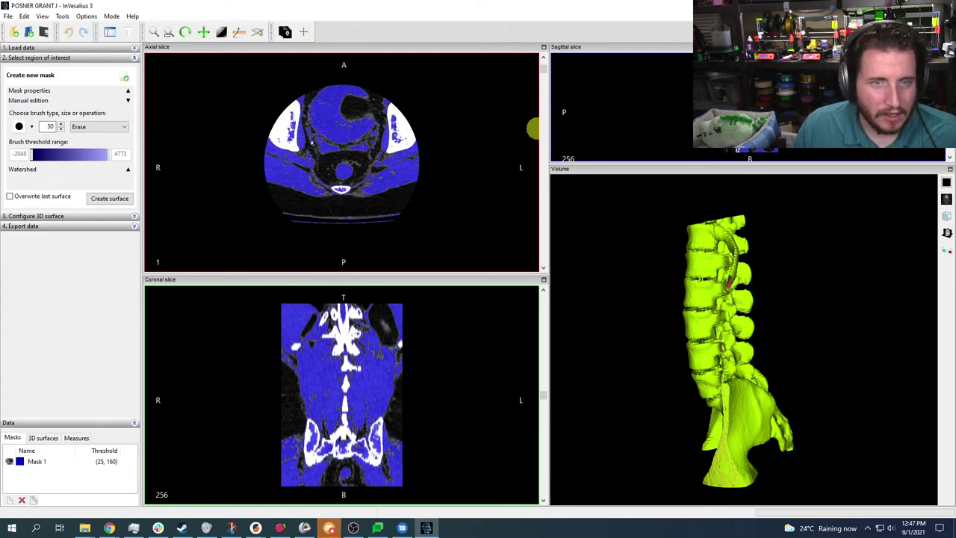
Erase the inner part of the muscle beside the disc on the R side of axial slice 45
{"action": "scroll", "coordinate": [552, 140], "scroll_direction": "down", "scroll_amount": 1}
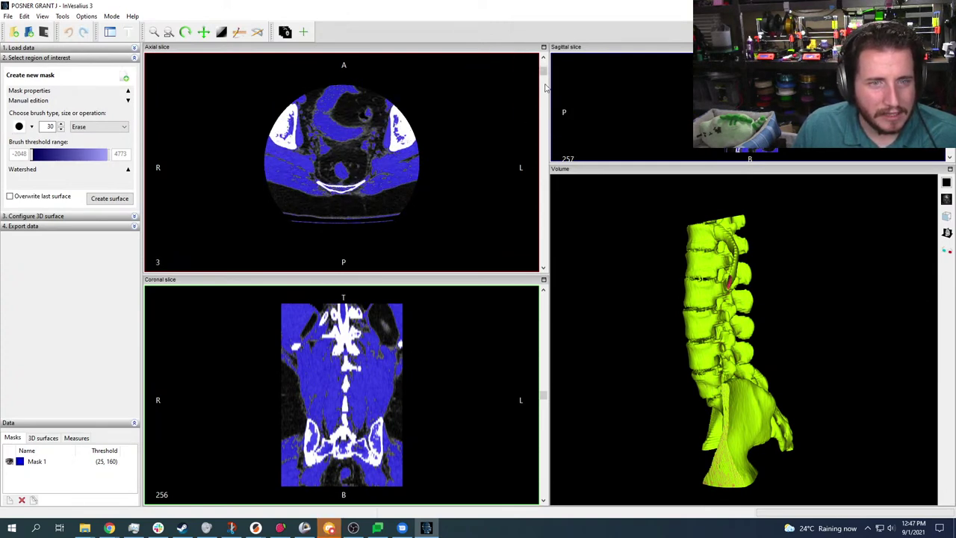
{"action": "left_click_drag", "start_coordinate": [545, 73], "coordinate": [543, 112]}
{"action": "scroll", "coordinate": [497, 160], "scroll_direction": "down", "scroll_amount": 10}
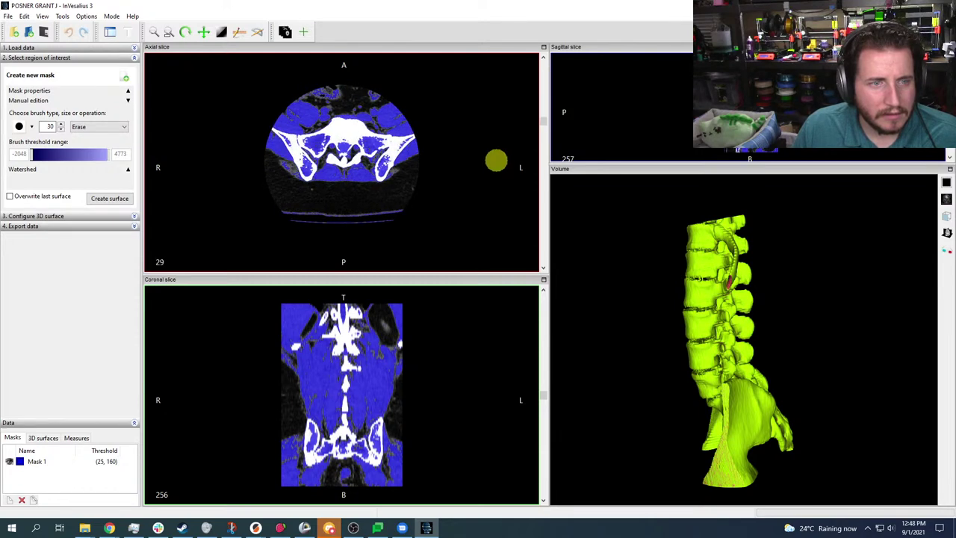
{"action": "scroll", "coordinate": [497, 161], "scroll_direction": "down", "scroll_amount": 11}
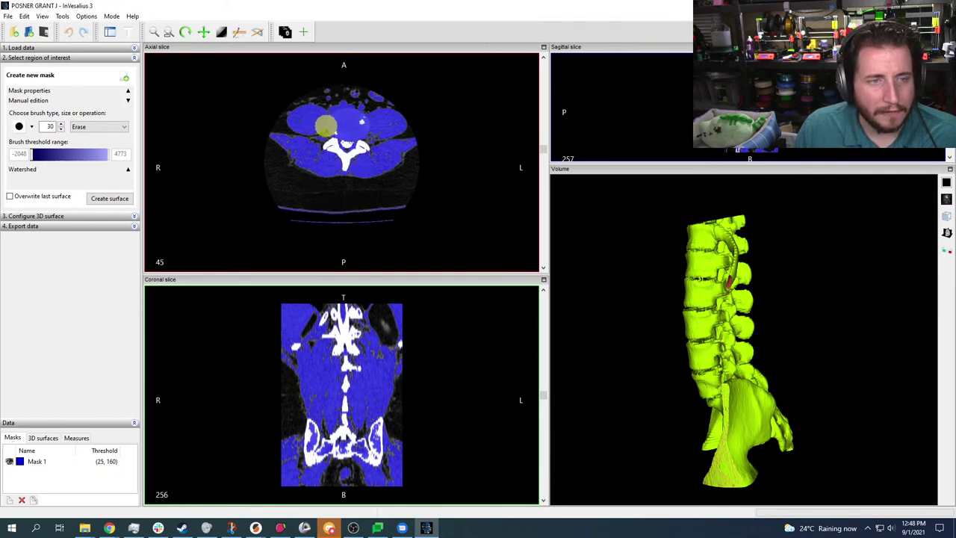
{"action": "left_click", "coordinate": [128, 171]}
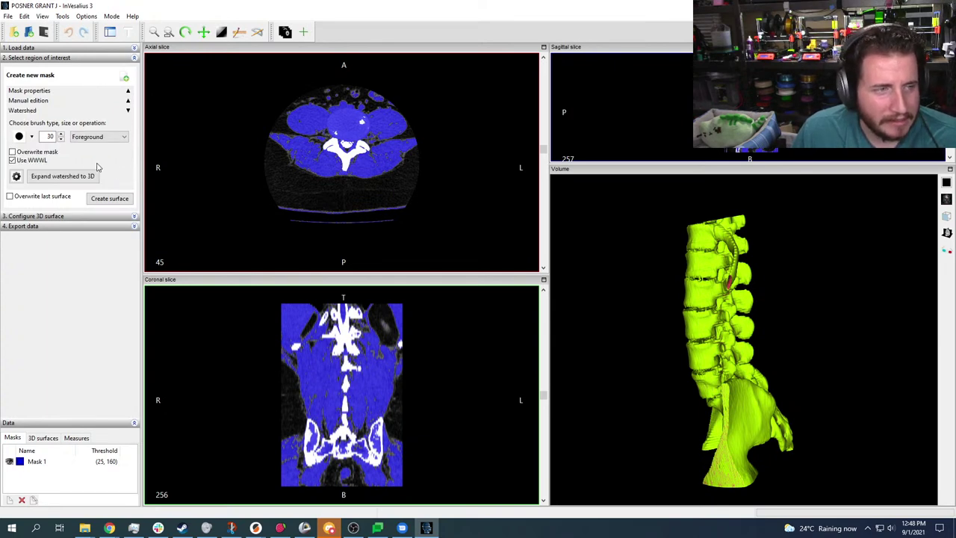
{"action": "left_click", "coordinate": [129, 101]}
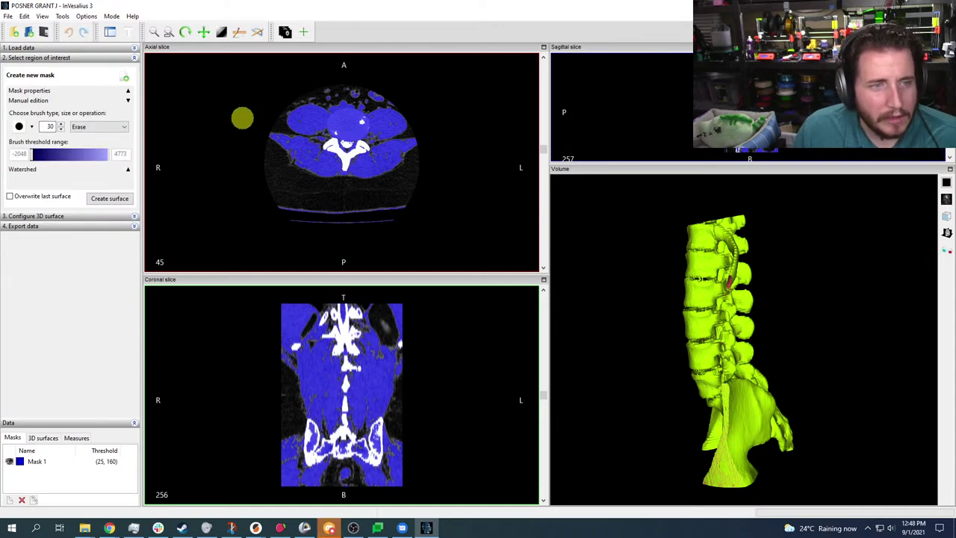
{"action": "mouse_move", "coordinate": [320, 100]}
{"action": "left_mouse_down"}
{"action": "mouse_move", "coordinate": [310, 125]}
{"action": "mouse_move", "coordinate": [314, 117]}
{"action": "left_mouse_up"}
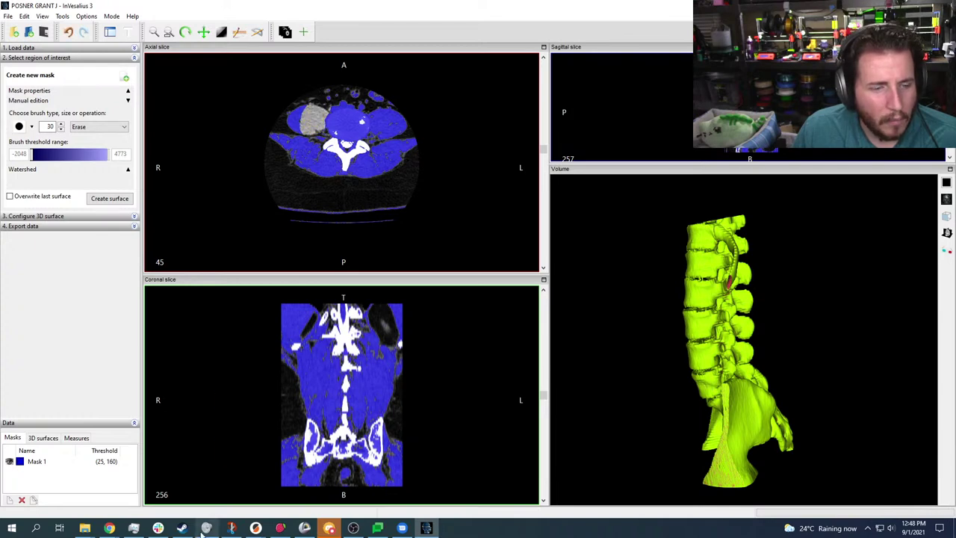
Check the processor load in Task Manager and return to the CT project
{"action": "left_click", "coordinate": [133, 528]}
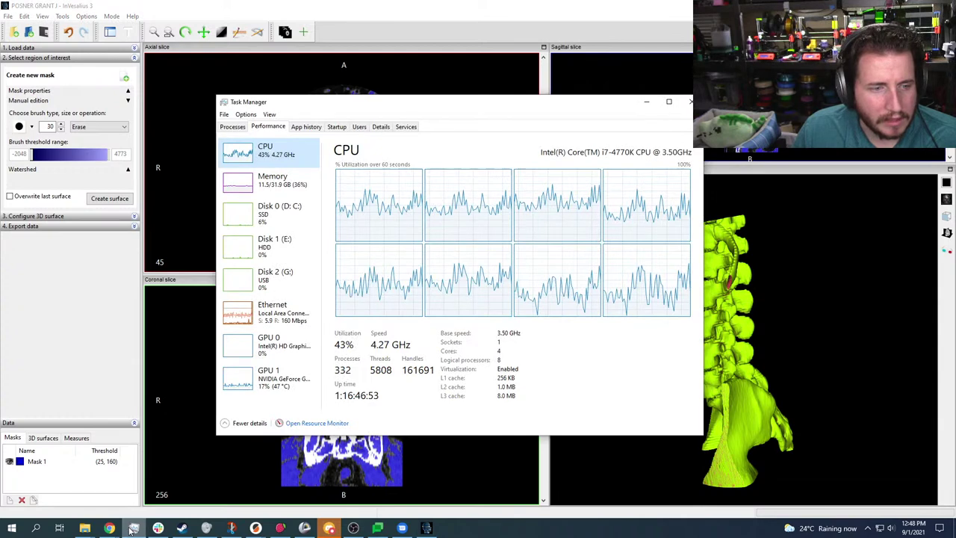
{"action": "left_click", "coordinate": [133, 528]}
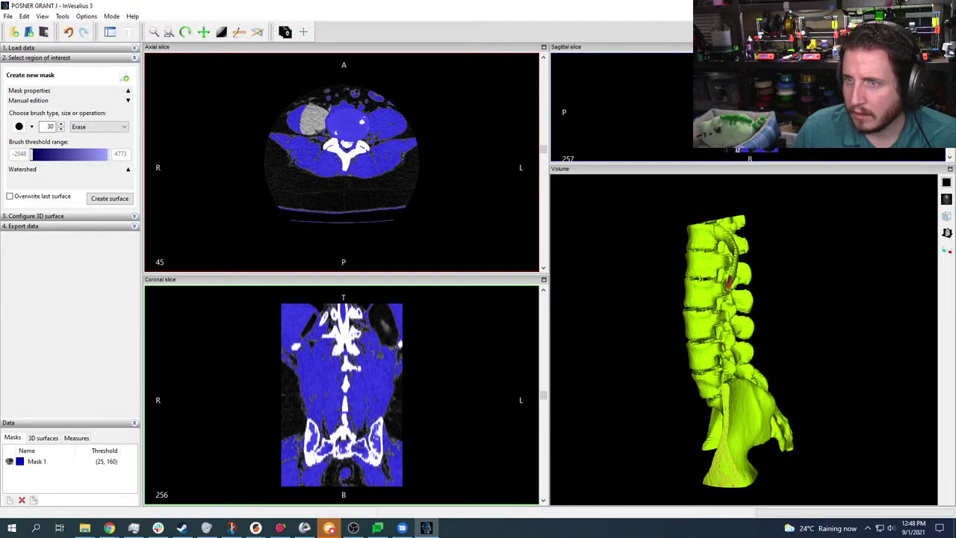
{"action": "left_click", "coordinate": [109, 528]}
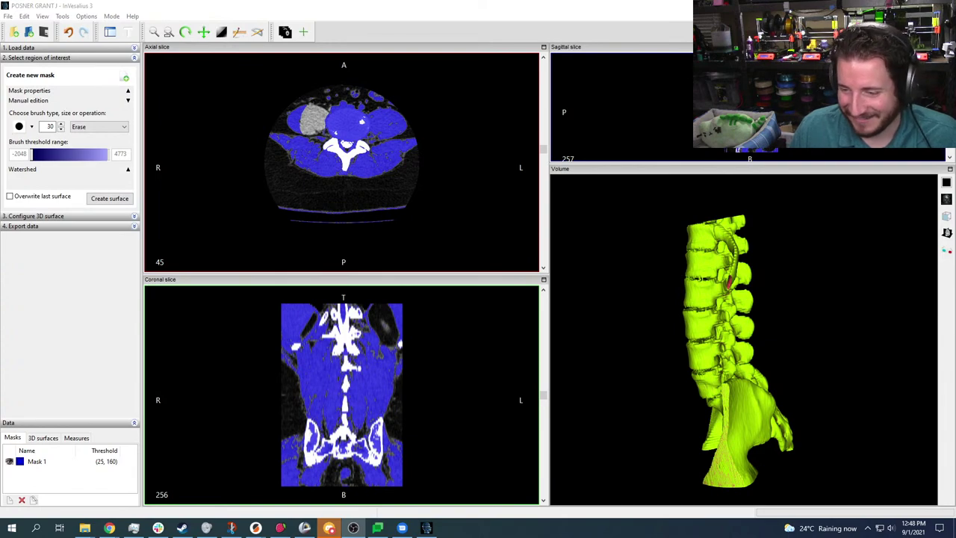
{"action": "left_click", "coordinate": [280, 528]}
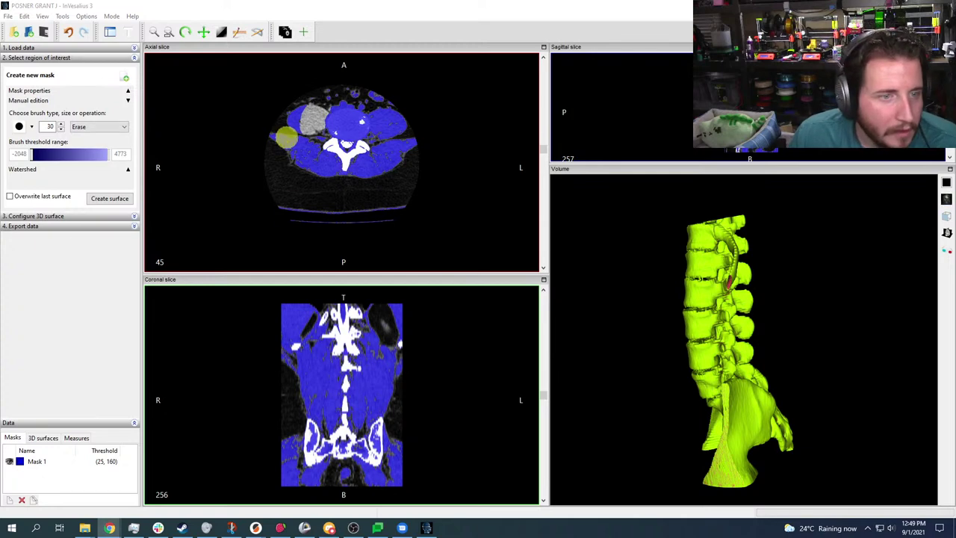
Erase the remaining R-side muscles, the scanner table line and the L-side back muscles from the mask on axial slice 45
{"action": "mouse_move", "coordinate": [300, 115]}
{"action": "left_mouse_down"}
{"action": "mouse_move", "coordinate": [291, 141]}
{"action": "mouse_move", "coordinate": [286, 117]}
{"action": "mouse_move", "coordinate": [277, 135]}
{"action": "mouse_move", "coordinate": [295, 147]}
{"action": "mouse_move", "coordinate": [315, 143]}
{"action": "mouse_move", "coordinate": [333, 164]}
{"action": "mouse_move", "coordinate": [320, 171]}
{"action": "mouse_move", "coordinate": [299, 160]}
{"action": "left_mouse_up"}
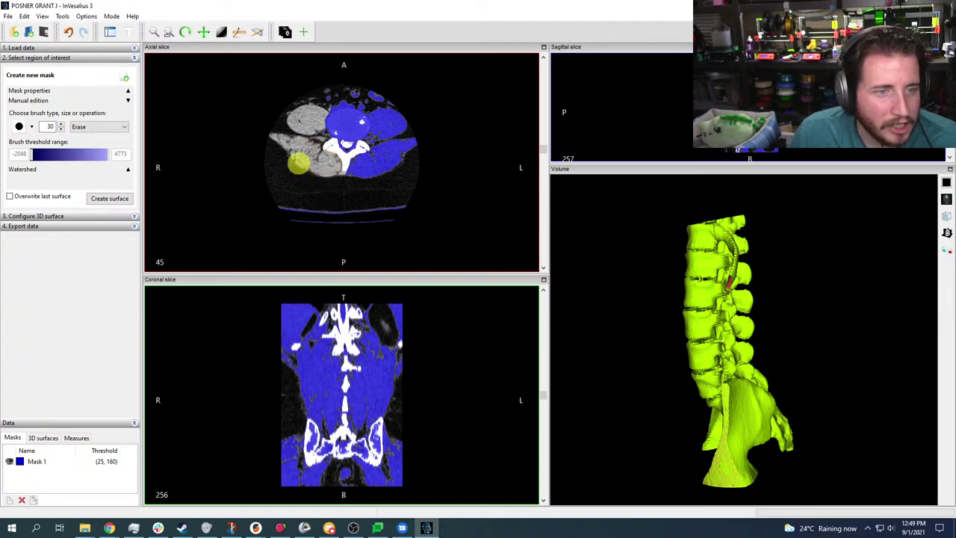
{"action": "left_click_drag", "start_coordinate": [285, 212], "coordinate": [396, 215]}
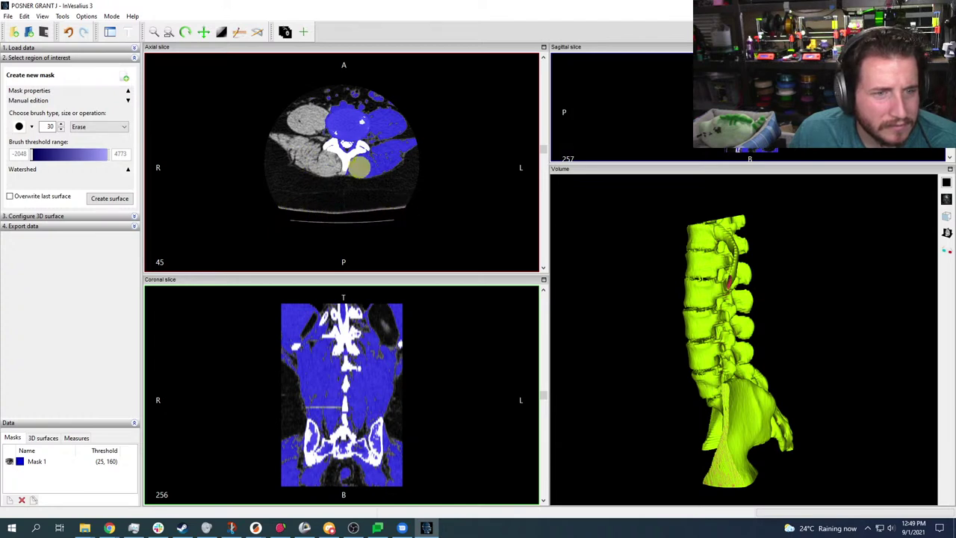
{"action": "mouse_move", "coordinate": [353, 175]}
{"action": "left_mouse_down"}
{"action": "mouse_move", "coordinate": [368, 154]}
{"action": "mouse_move", "coordinate": [423, 138]}
{"action": "mouse_move", "coordinate": [369, 171]}
{"action": "mouse_move", "coordinate": [391, 139]}
{"action": "left_mouse_up"}
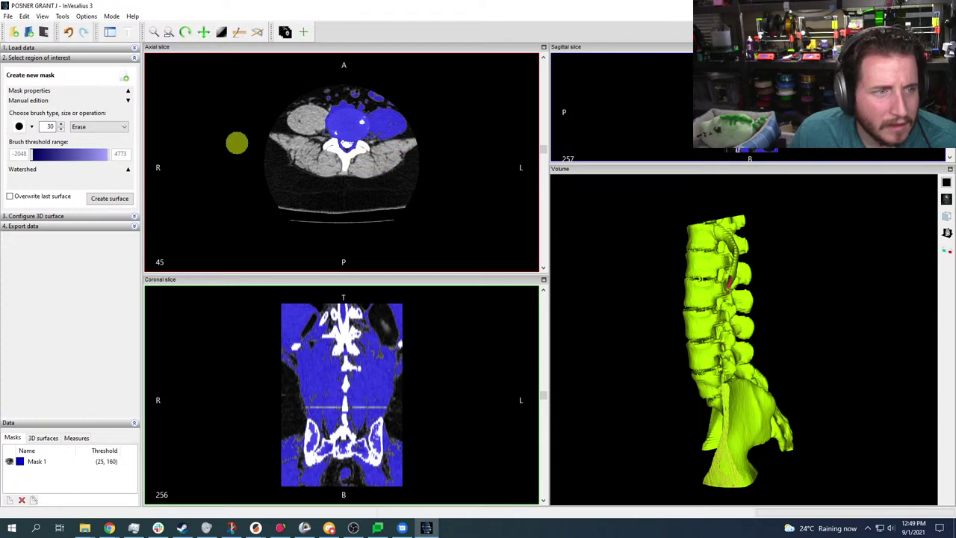
Set the eraser size to 19 and erase the L-side muscle and the small structures in front of the disc on slice 45
{"action": "left_click", "coordinate": [60, 129]}
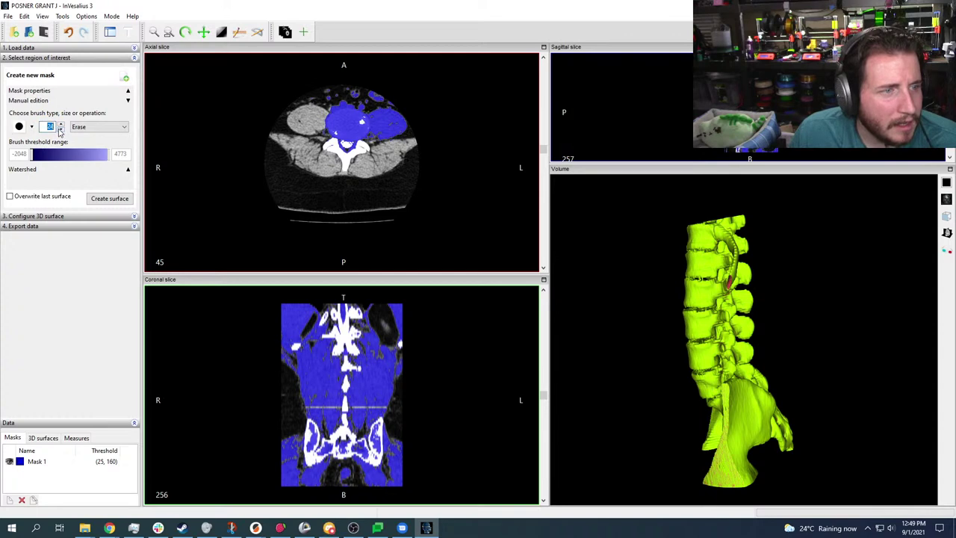
{"action": "scroll", "coordinate": [60, 131], "scroll_direction": "up", "scroll_amount": 4}
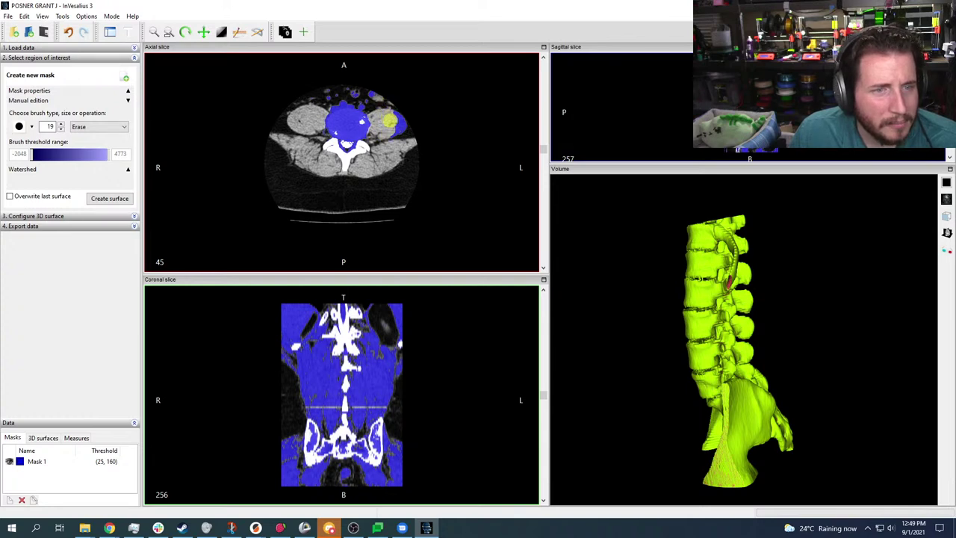
{"action": "mouse_move", "coordinate": [396, 114]}
{"action": "left_mouse_down"}
{"action": "mouse_move", "coordinate": [403, 123]}
{"action": "mouse_move", "coordinate": [393, 133]}
{"action": "left_mouse_up"}
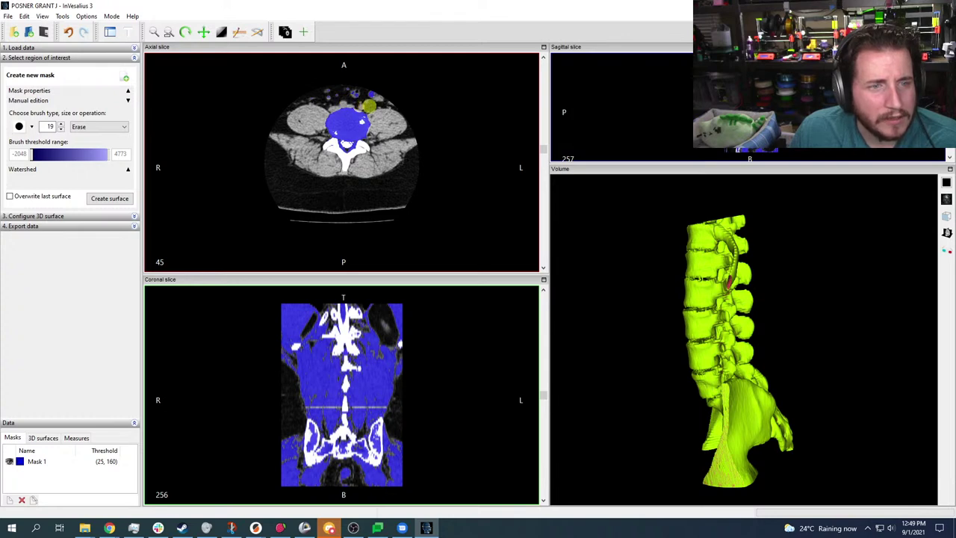
{"action": "key", "text": "ctrl+z"}
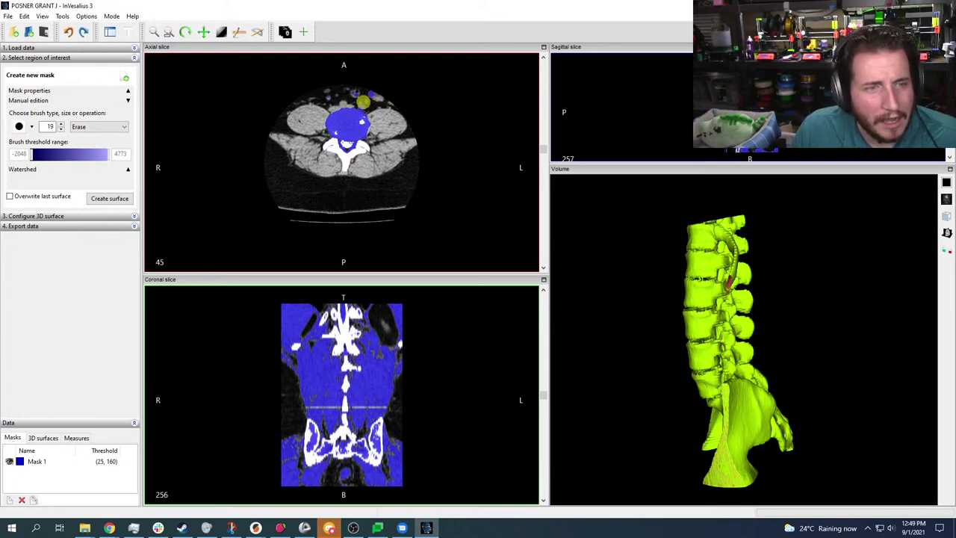
{"action": "left_click_drag", "start_coordinate": [367, 102], "coordinate": [373, 96]}
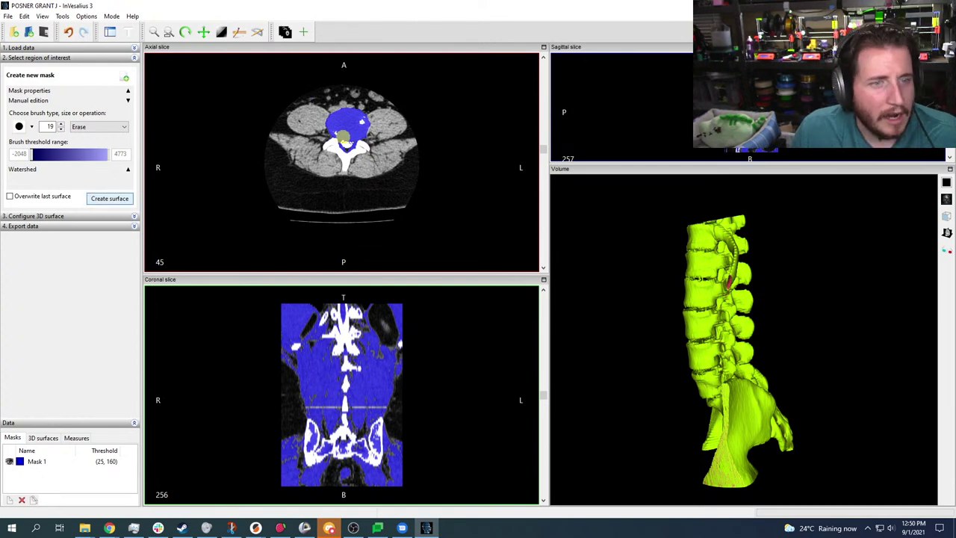
Erase the muscle beside the vertebra on the L side of axial slice 44
{"action": "scroll", "coordinate": [407, 133], "scroll_direction": "down", "scroll_amount": 1}
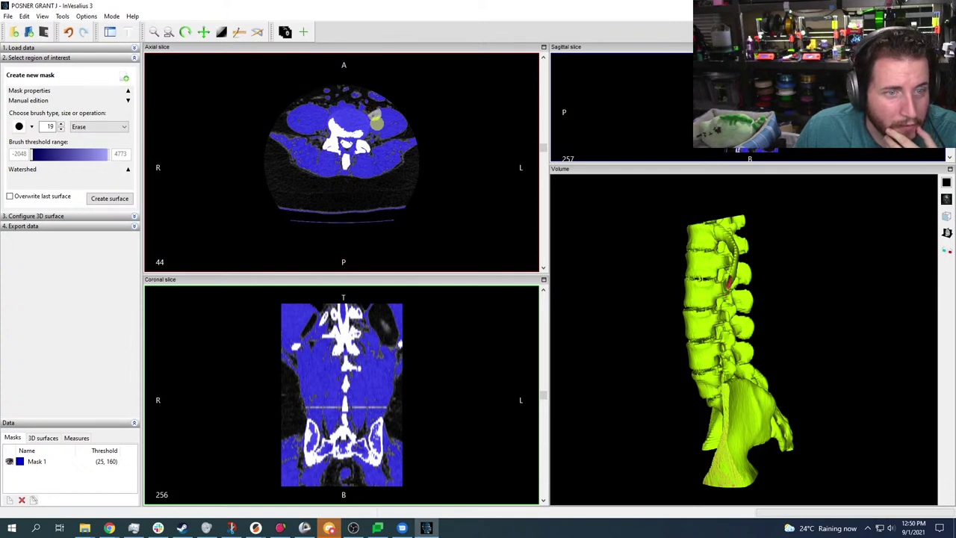
{"action": "left_click_drag", "start_coordinate": [376, 123], "coordinate": [376, 144]}
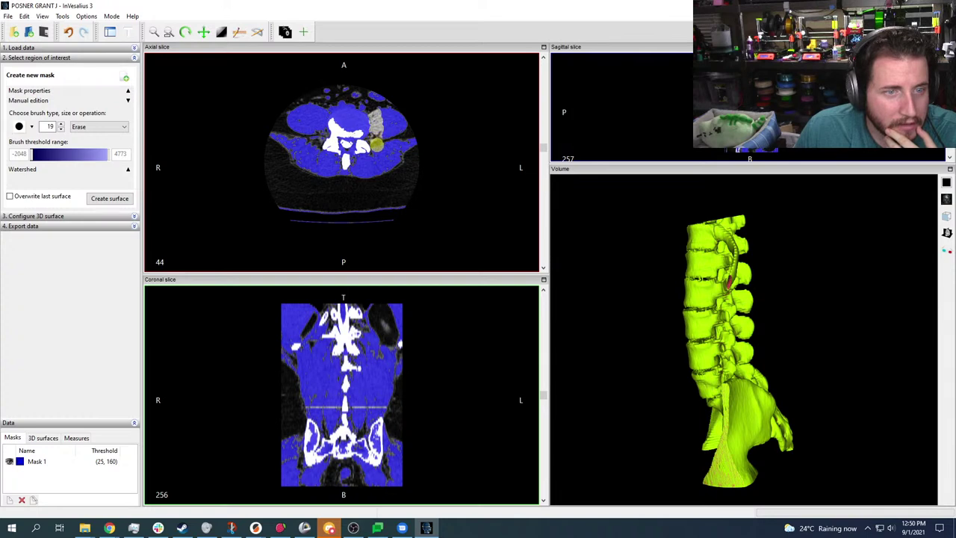
{"action": "mouse_move", "coordinate": [372, 97]}
{"action": "left_mouse_down"}
{"action": "mouse_move", "coordinate": [378, 134]}
{"action": "mouse_move", "coordinate": [389, 110]}
{"action": "mouse_move", "coordinate": [411, 142]}
{"action": "left_mouse_up"}
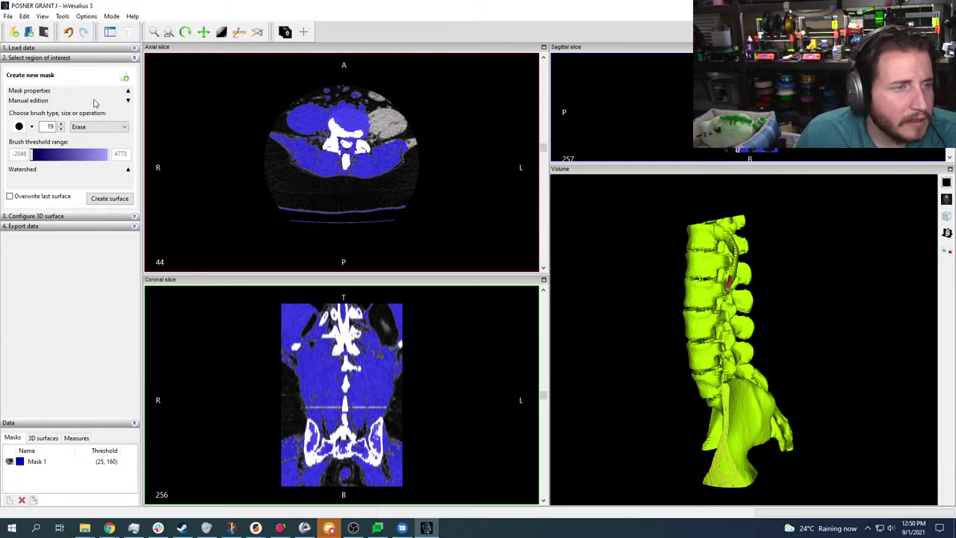
Set the minimum threshold of Mask 1 to 50 with axial slice 57 in view
{"action": "left_click", "coordinate": [129, 93]}
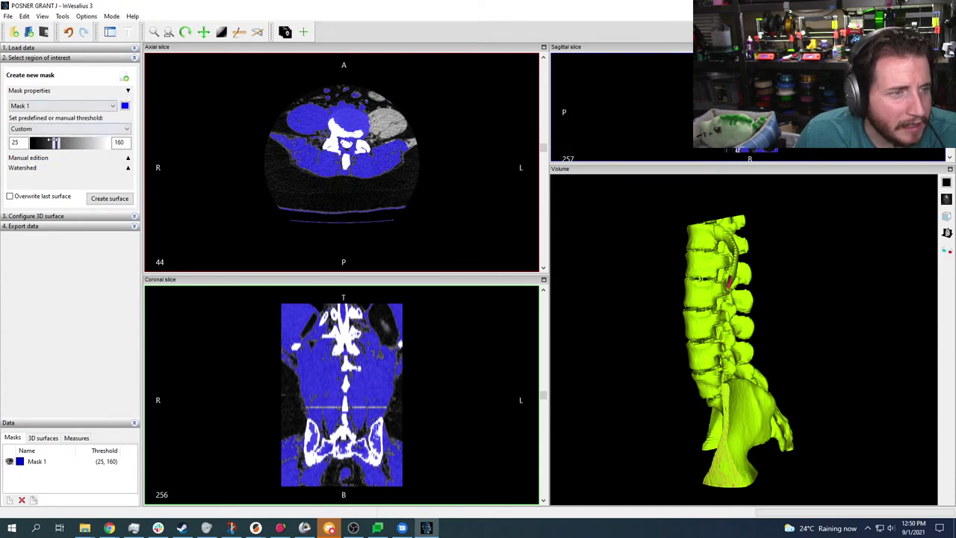
{"action": "double_click", "coordinate": [17, 143]}
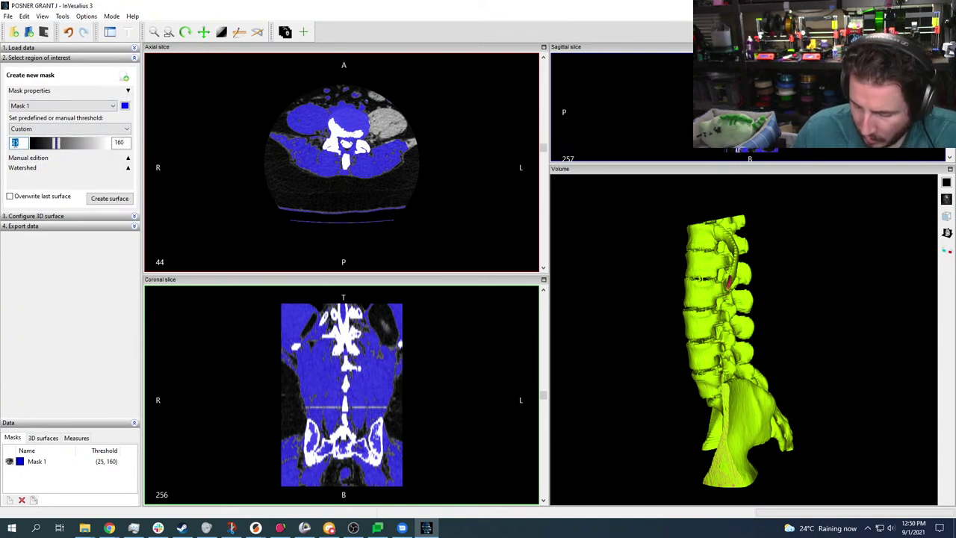
{"action": "scroll", "coordinate": [388, 173], "scroll_direction": "up", "scroll_amount": 1}
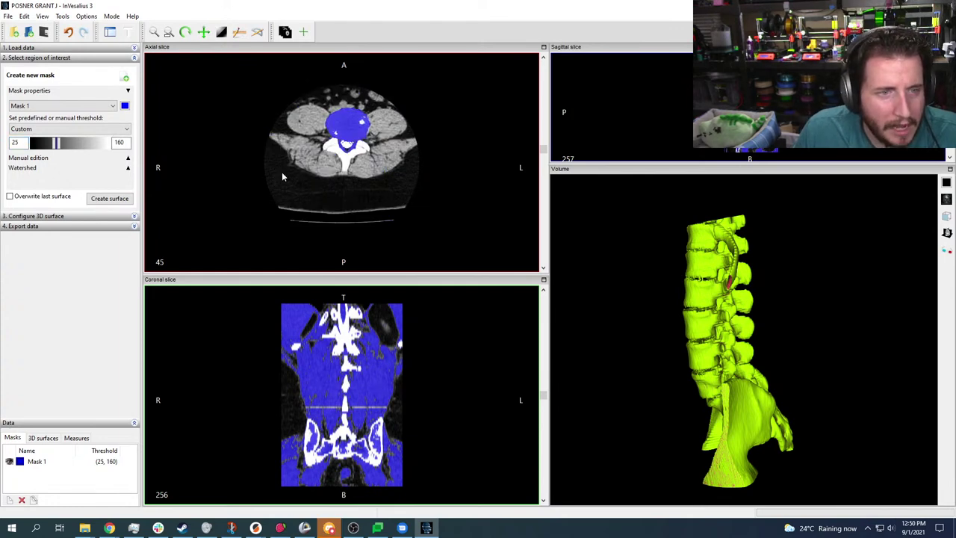
{"action": "scroll", "coordinate": [278, 173], "scroll_direction": "up", "scroll_amount": 7}
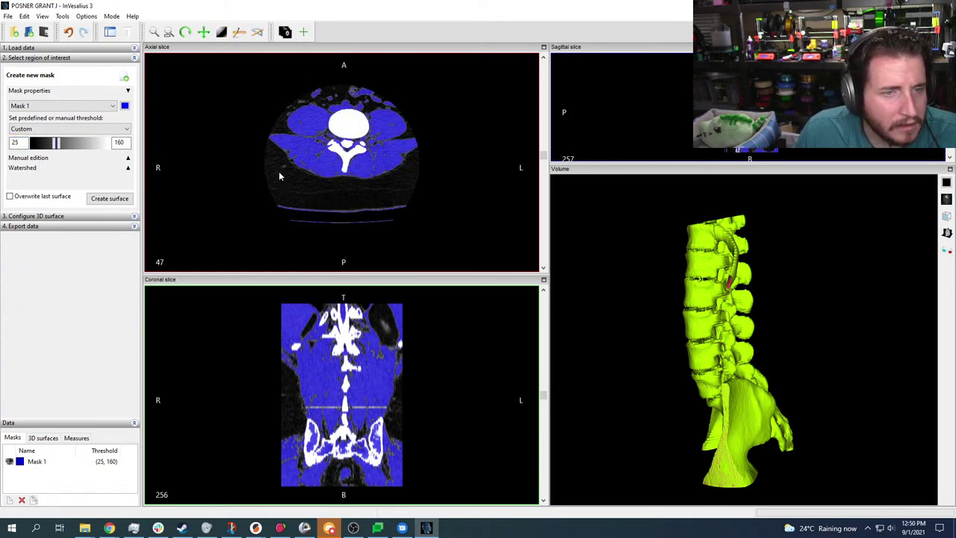
{"action": "scroll", "coordinate": [279, 168], "scroll_direction": "up", "scroll_amount": 5}
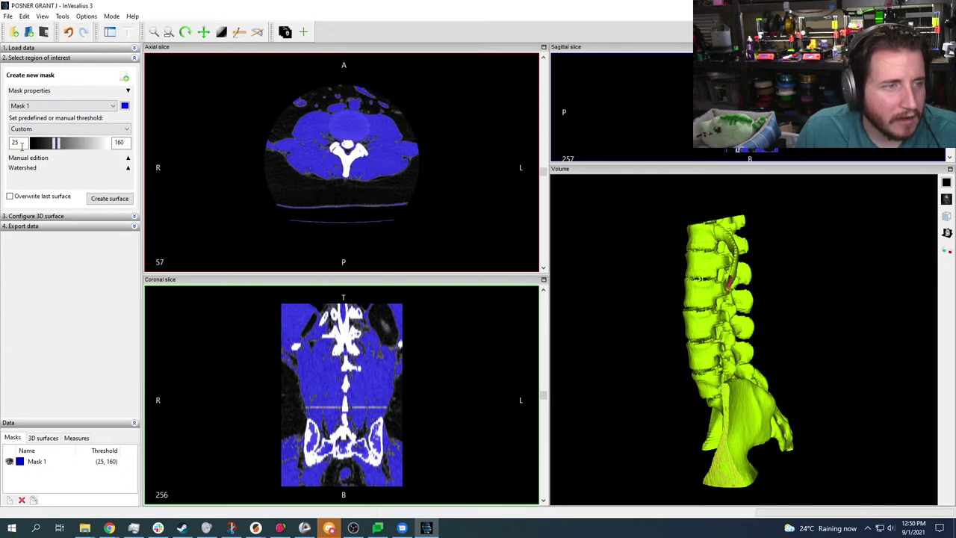
{"action": "left_click_drag", "start_coordinate": [22, 144], "coordinate": [8, 145]}
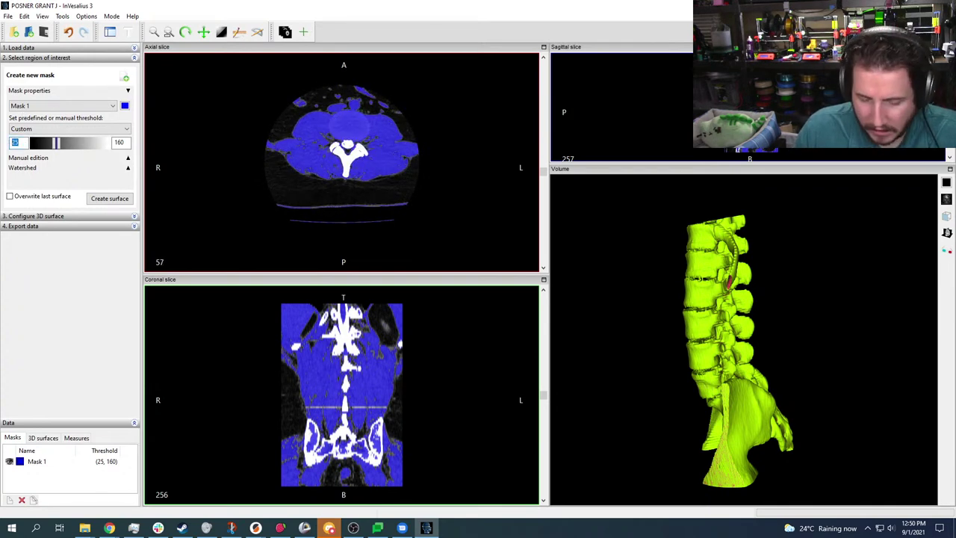
{"action": "type", "text": "50"}
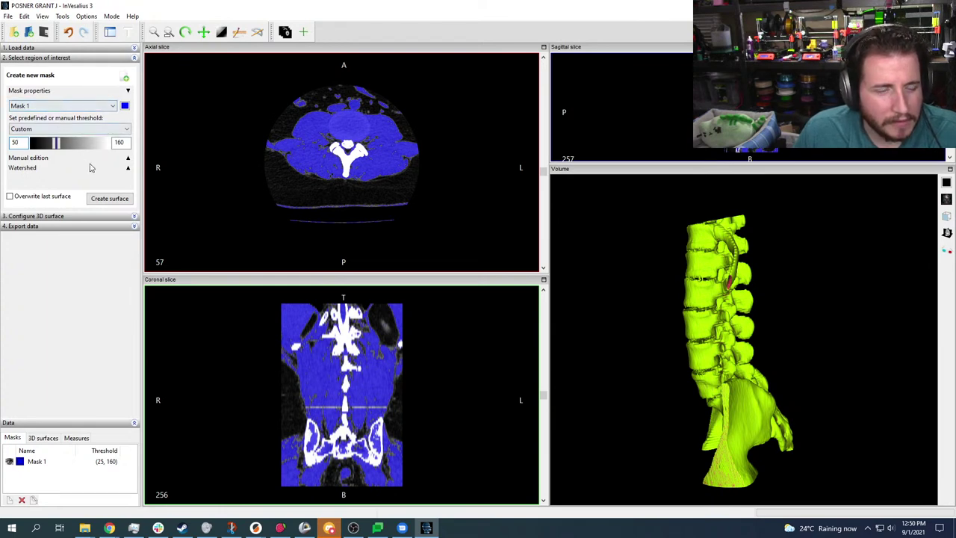
{"action": "key", "text": "Return"}
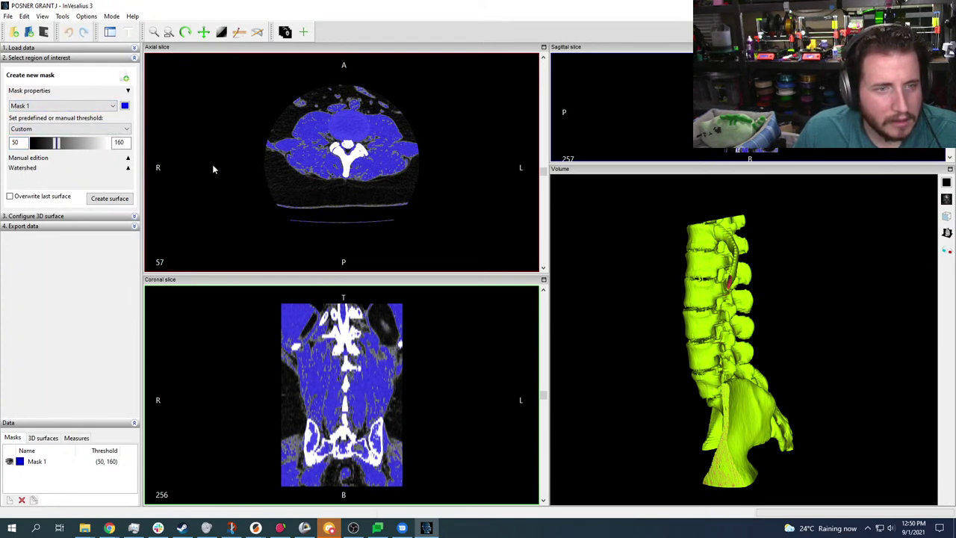
Set the minimum threshold of Mask 1 to 75 and check the processor load in Task Manager
{"action": "left_click_drag", "start_coordinate": [25, 146], "coordinate": [2, 147]}
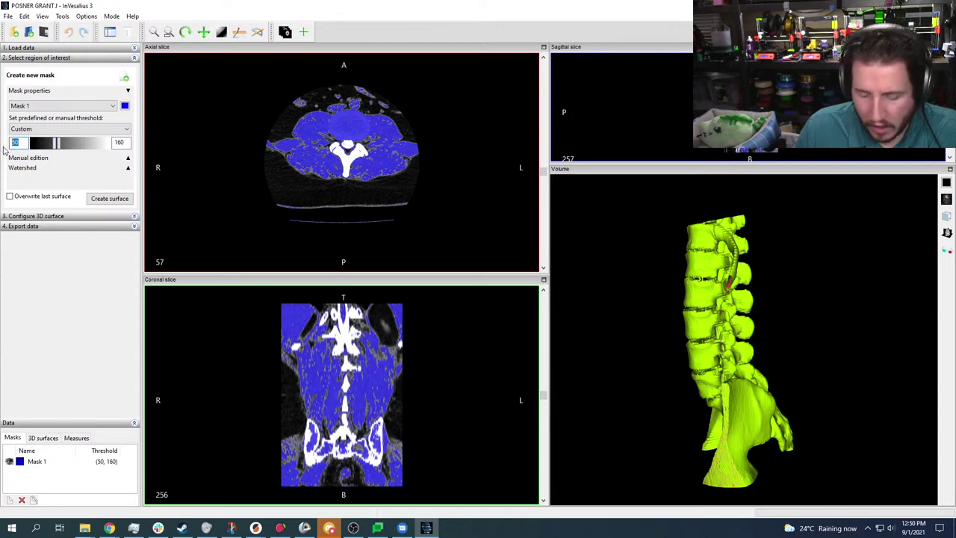
{"action": "type", "text": "75"}
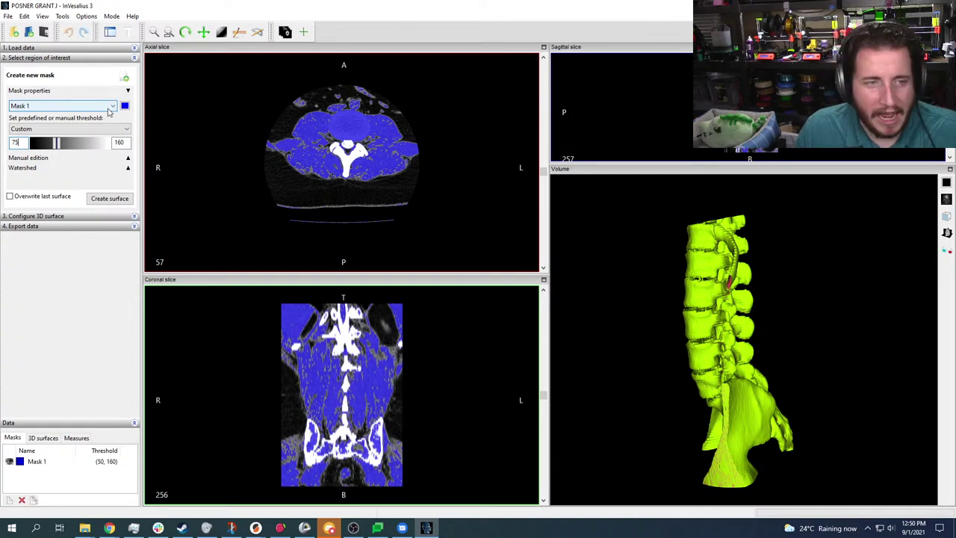
{"action": "key", "text": "Return"}
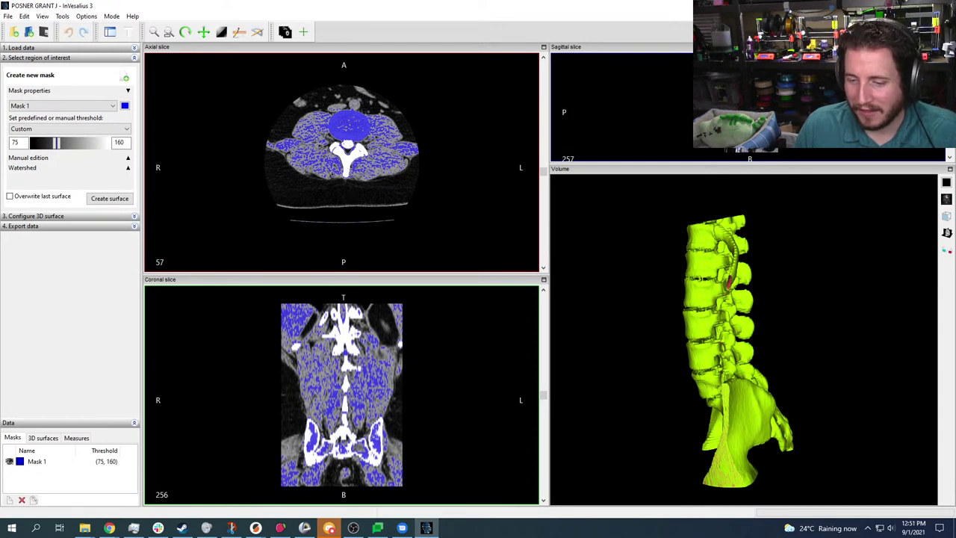
{"action": "key", "text": "ctrl+shift+Escape"}
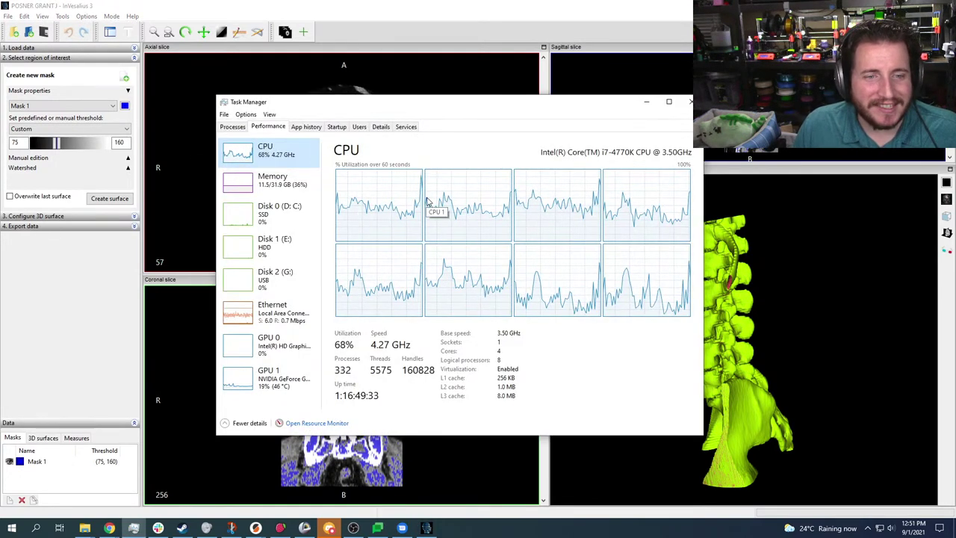
{"action": "left_click", "coordinate": [189, 196]}
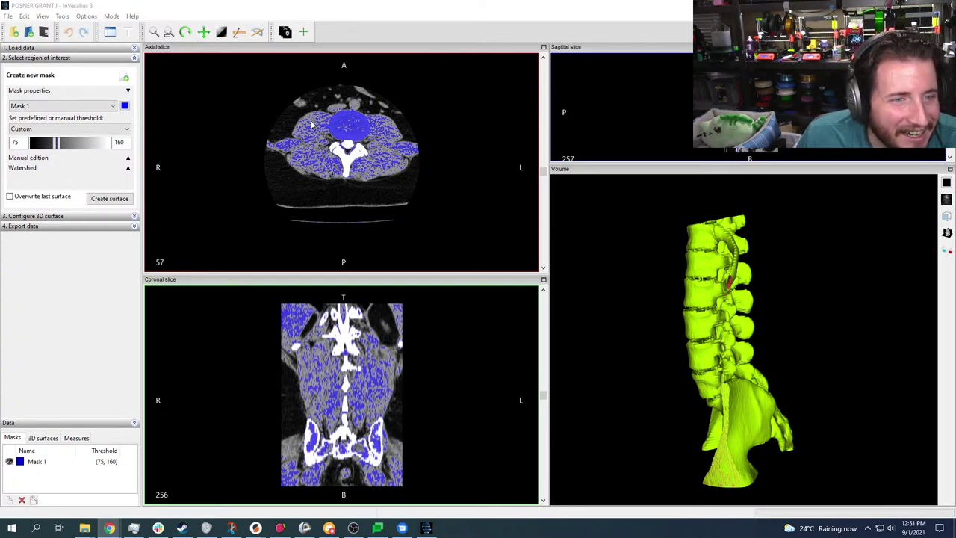
Set the minimum threshold of Mask 1 to 80
{"action": "left_click_drag", "start_coordinate": [25, 142], "coordinate": [6, 142]}
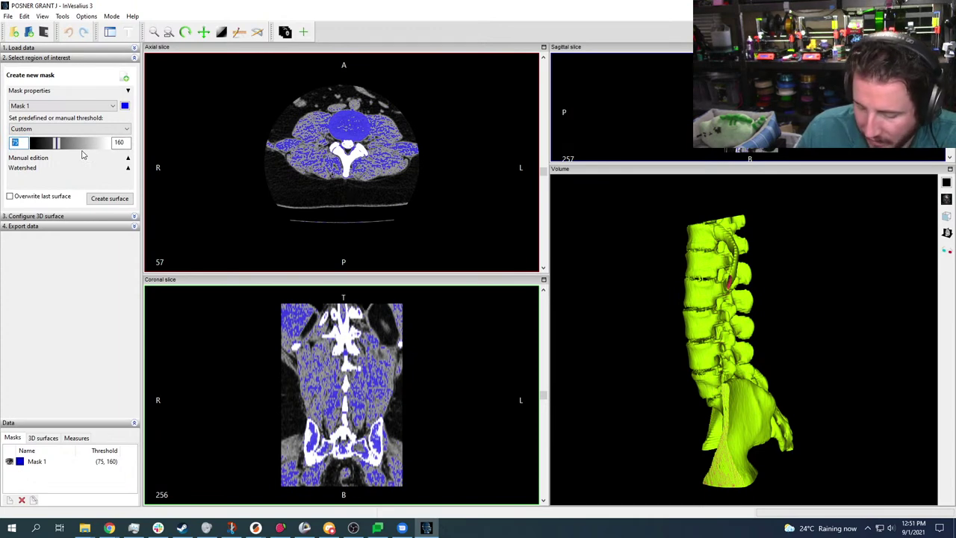
{"action": "type", "text": "80"}
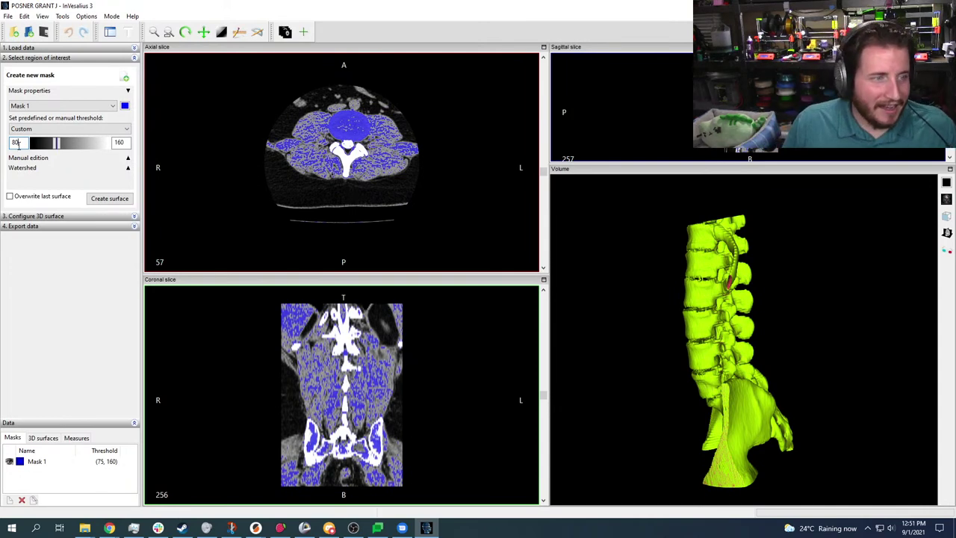
{"action": "key", "text": "Return"}
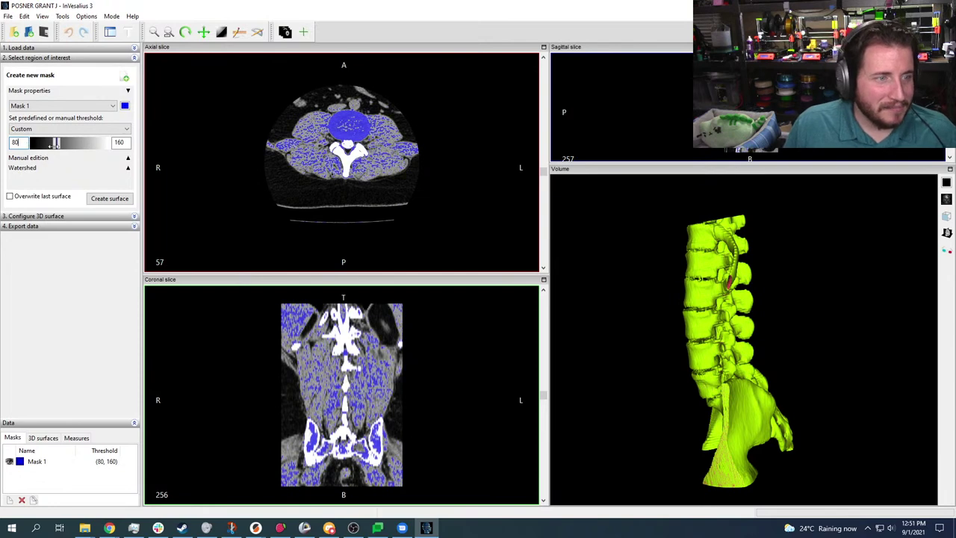
Look through the manual edition brush shapes and operations and the watershed settings for Mask 1
{"action": "left_click", "coordinate": [128, 159]}
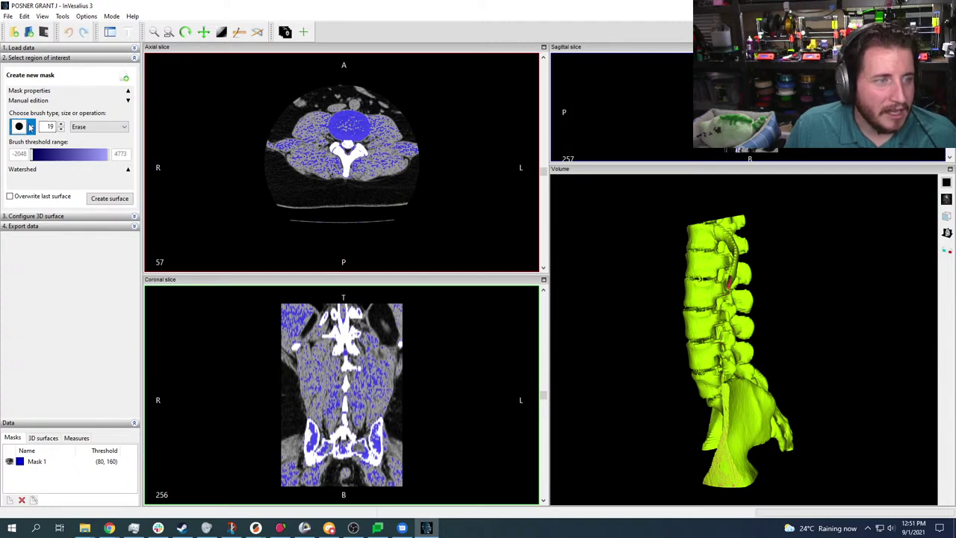
{"action": "left_click", "coordinate": [30, 127]}
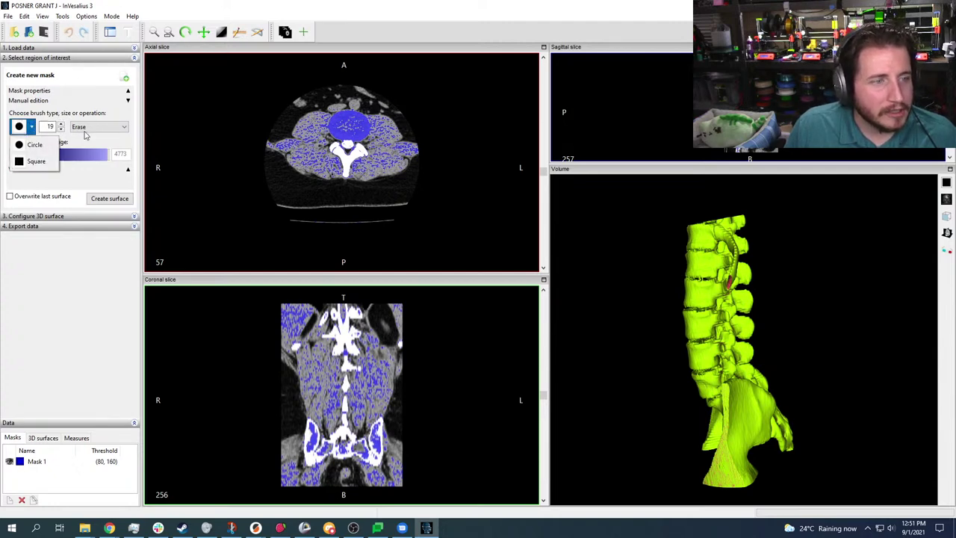
{"action": "left_click", "coordinate": [117, 128]}
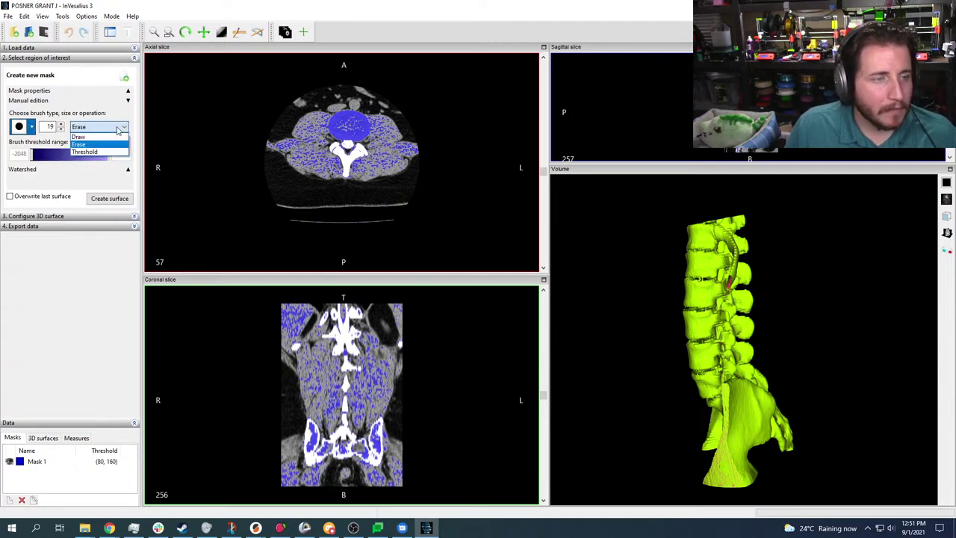
{"action": "left_click", "coordinate": [117, 129]}
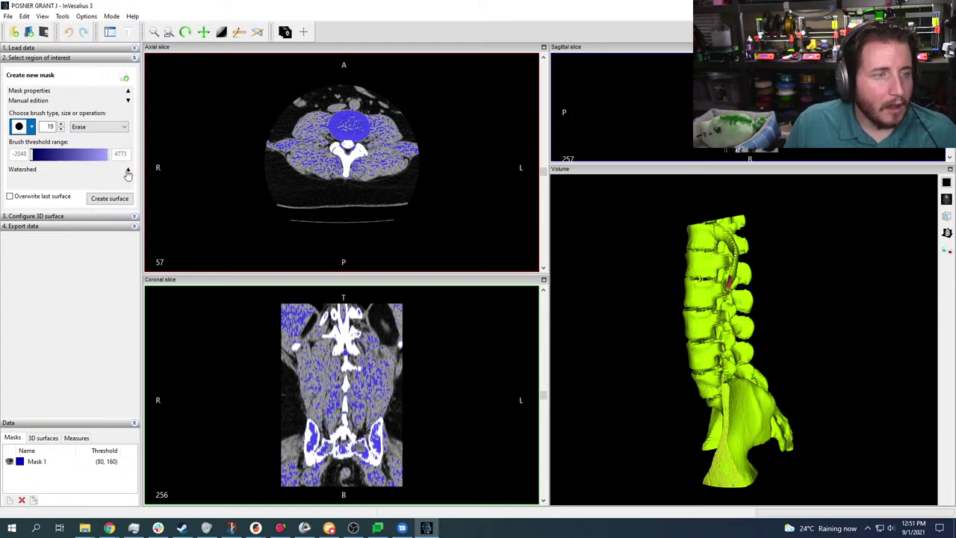
{"action": "left_click", "coordinate": [127, 171]}
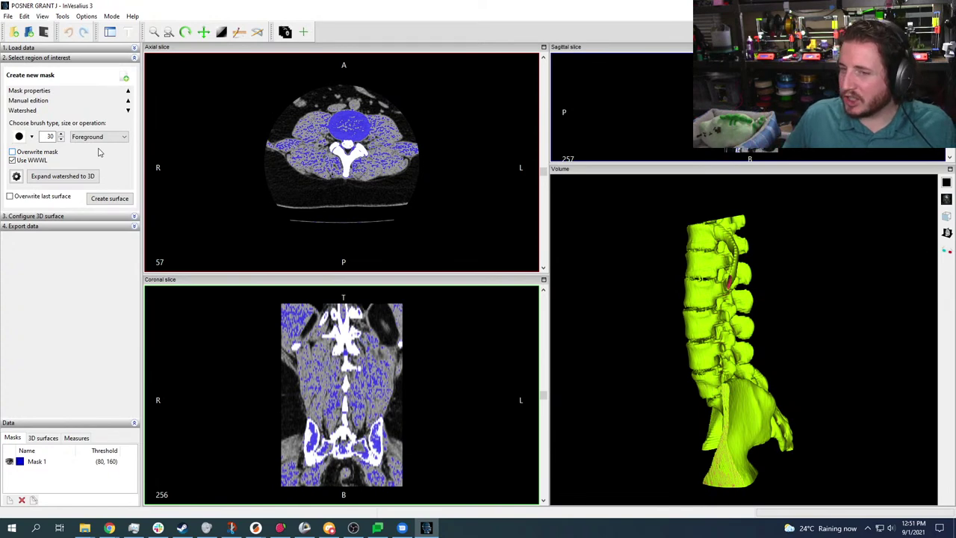
{"action": "left_click", "coordinate": [128, 92]}
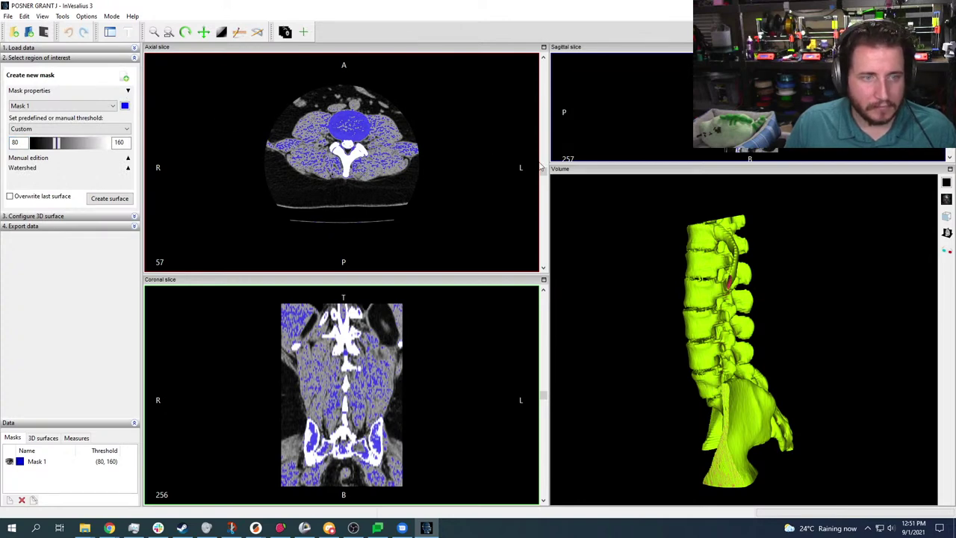
Set the minimum threshold of Mask 1 to 90 with axial slice 57 in view
{"action": "scroll", "coordinate": [540, 169], "scroll_direction": "up", "scroll_amount": 1}
{"action": "scroll", "coordinate": [540, 168], "scroll_direction": "down", "scroll_amount": 1}
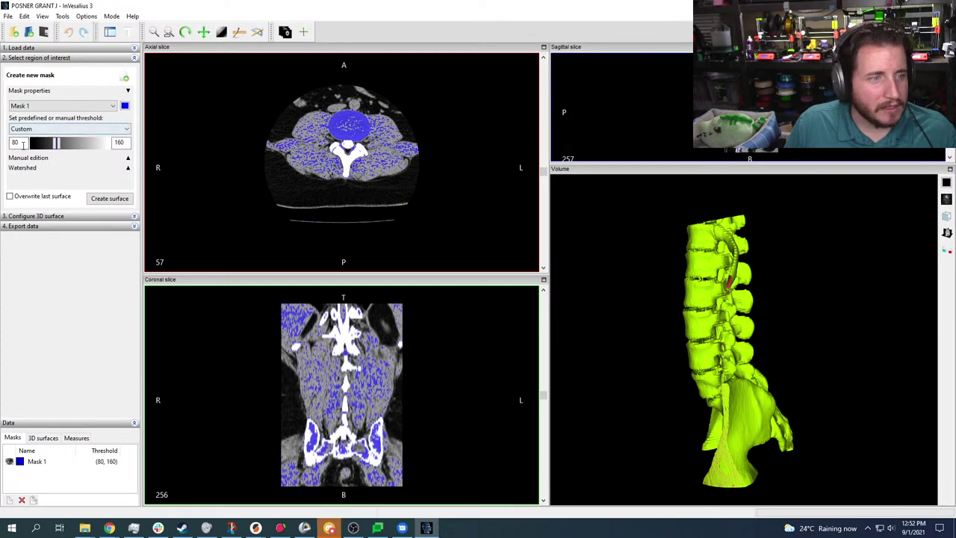
{"action": "left_click_drag", "start_coordinate": [22, 143], "coordinate": [5, 145]}
{"action": "type", "text": "90"}
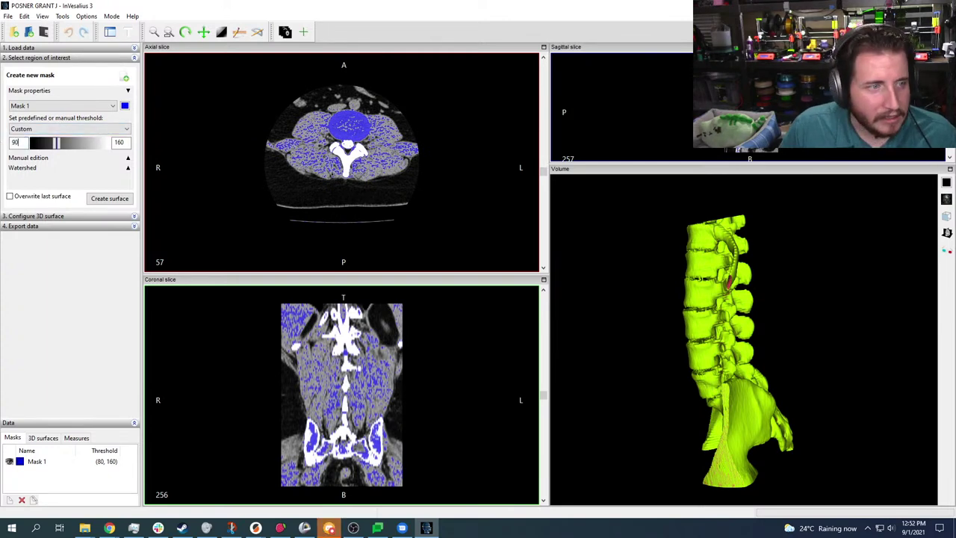
{"action": "key", "text": "Return"}
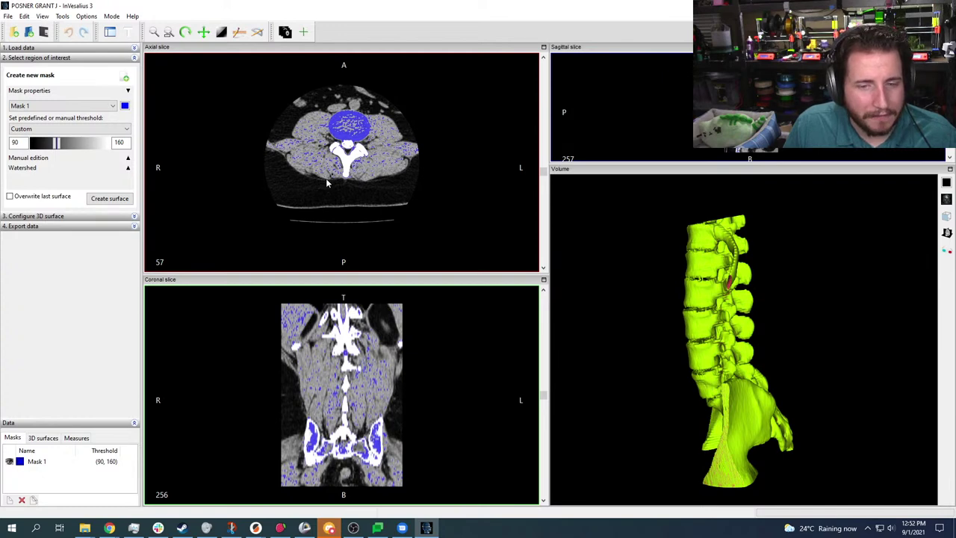
Enlarge the sagittal slice view and set the minimum threshold of Mask 1 back to 80
{"action": "left_click_drag", "start_coordinate": [745, 160], "coordinate": [750, 203]}
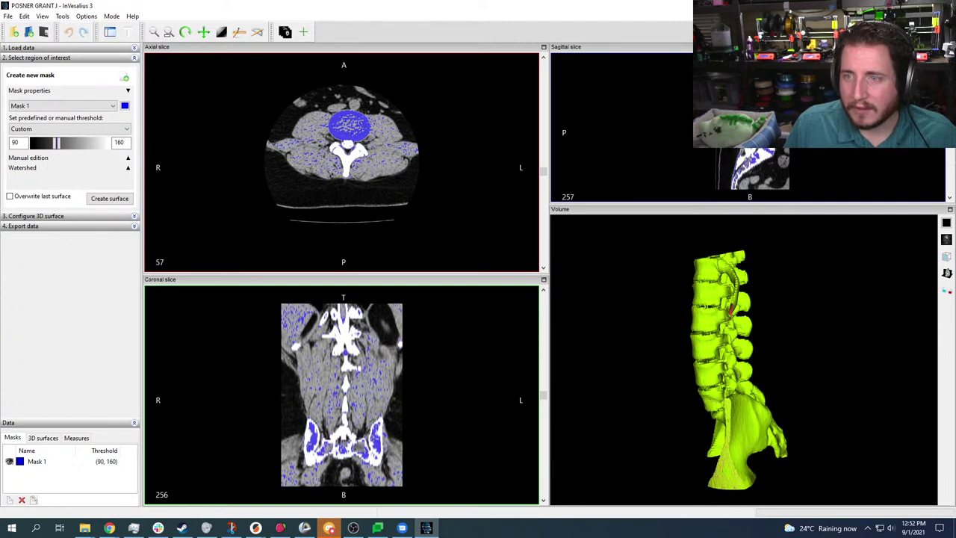
{"action": "left_click", "coordinate": [109, 527]}
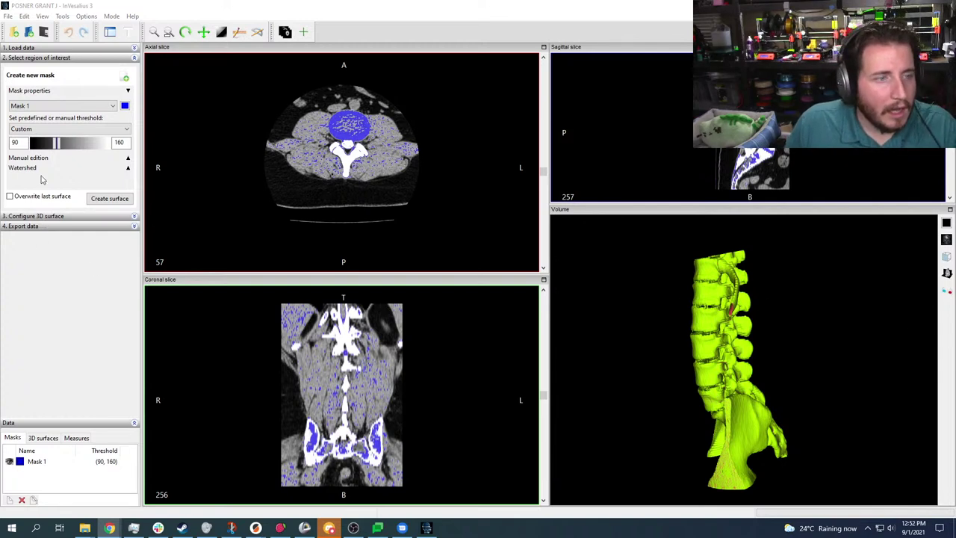
{"action": "double_click", "coordinate": [17, 143]}
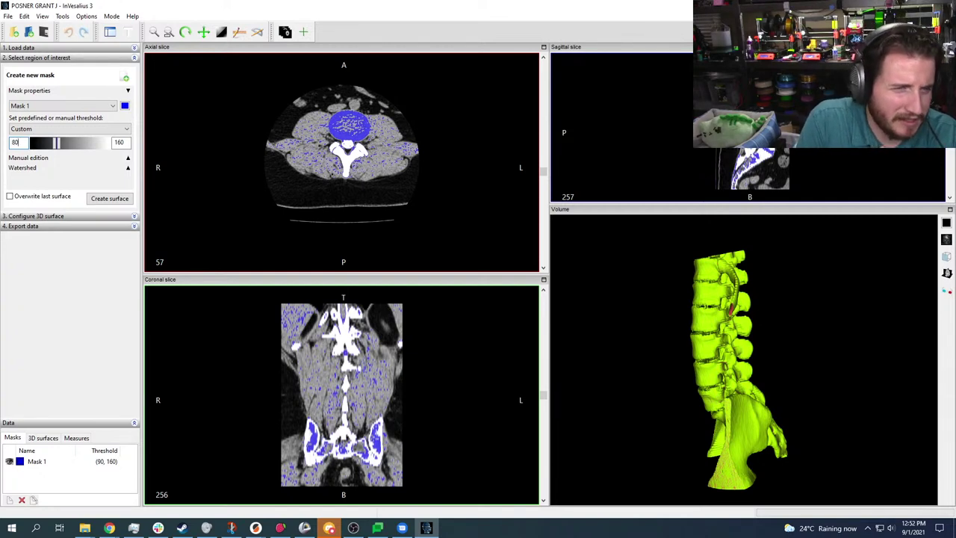
{"action": "left_click", "coordinate": [183, 152]}
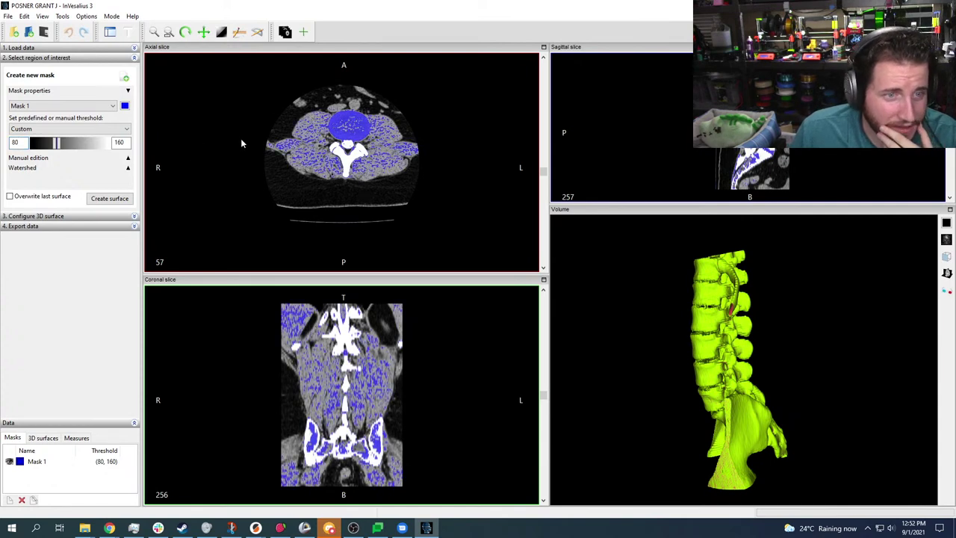
Set the minimum threshold of Mask 1 to 70
{"action": "left_click_drag", "start_coordinate": [22, 144], "coordinate": [13, 148]}
{"action": "type", "text": "70"}
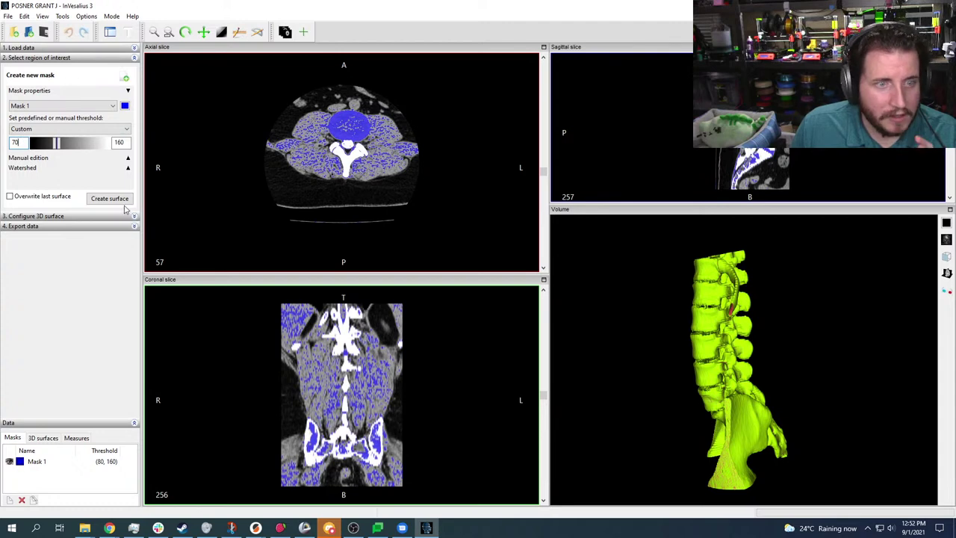
{"action": "left_click_drag", "start_coordinate": [26, 142], "coordinate": [2, 142]}
{"action": "key", "text": "Return"}
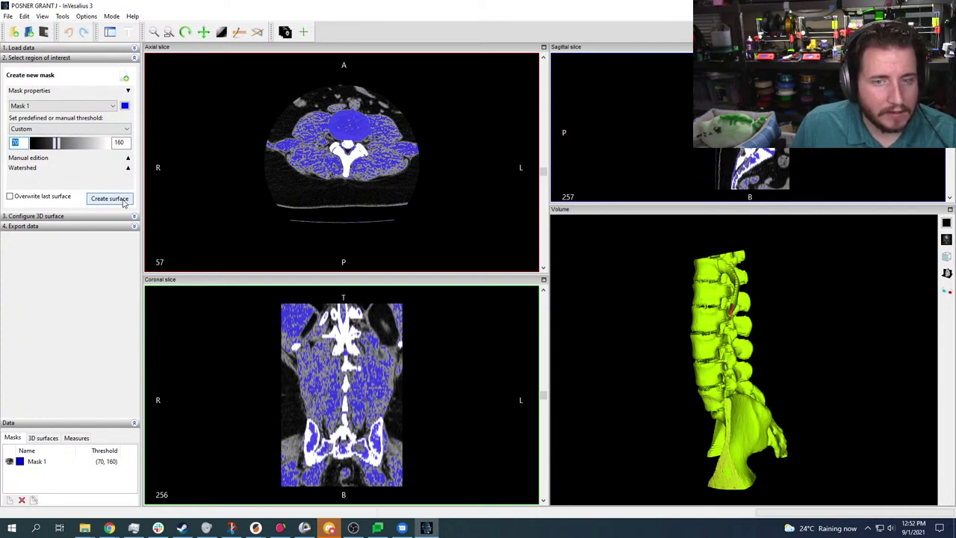
Change the colour of Mask 1 to orange and create a 3D surface from it
{"action": "left_click", "coordinate": [125, 106]}
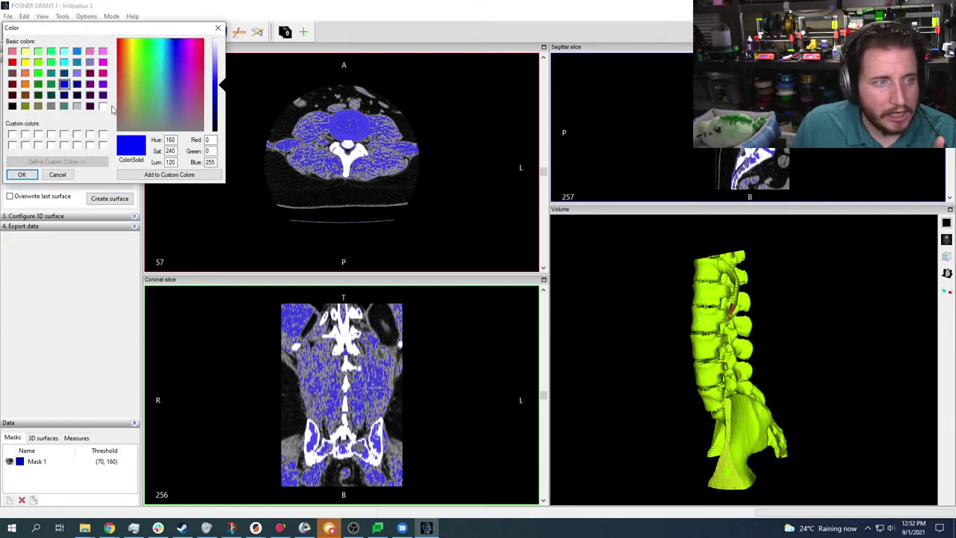
{"action": "left_click", "coordinate": [25, 84]}
{"action": "left_click", "coordinate": [22, 174]}
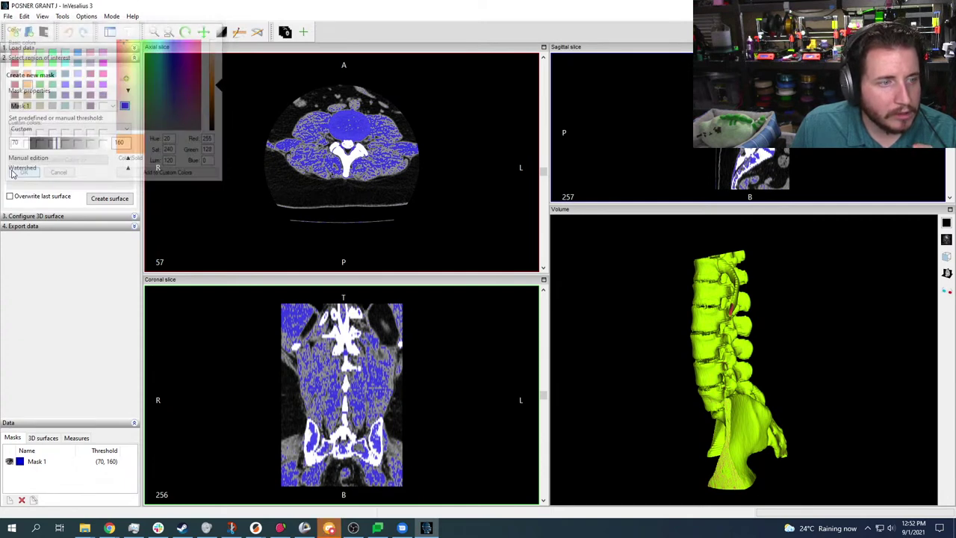
{"action": "left_click", "coordinate": [105, 199]}
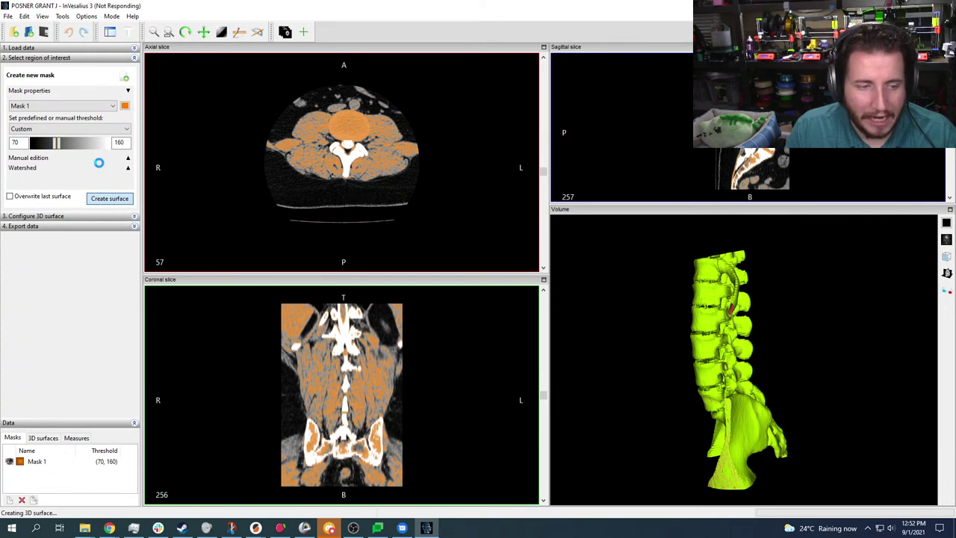
Check the processor load in Task Manager during the surface creation and glance at 3D Slicer's welcome screen
{"action": "left_click", "coordinate": [134, 527]}
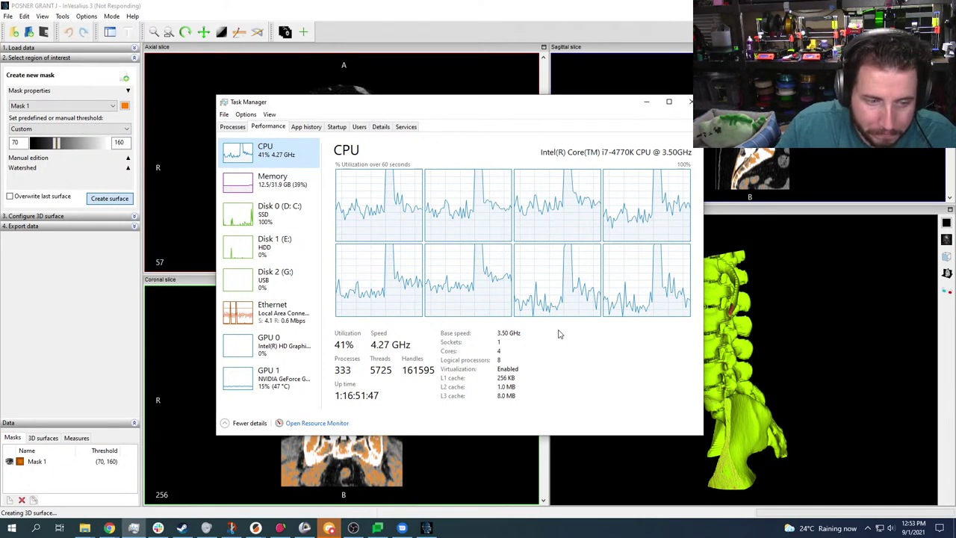
{"action": "left_click", "coordinate": [309, 531]}
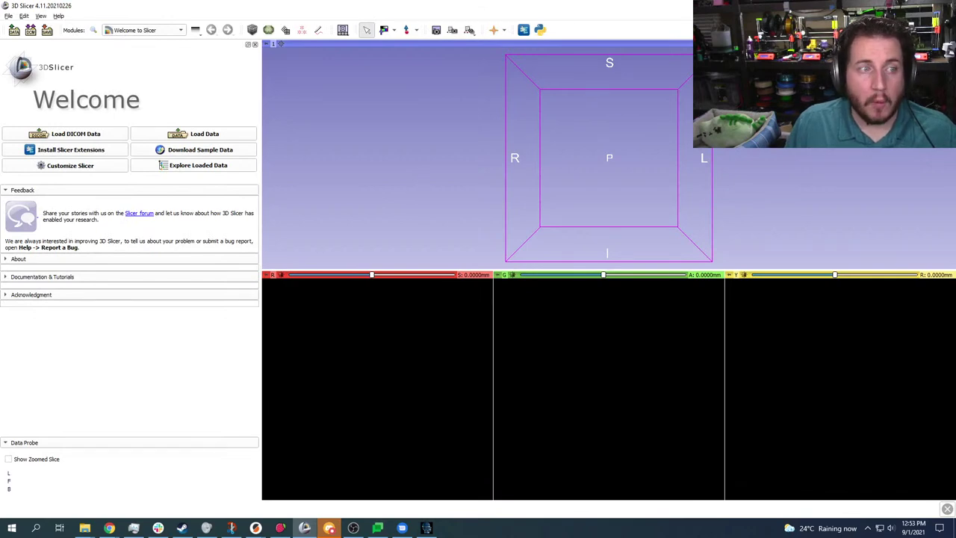
{"action": "left_click", "coordinate": [898, 6]}
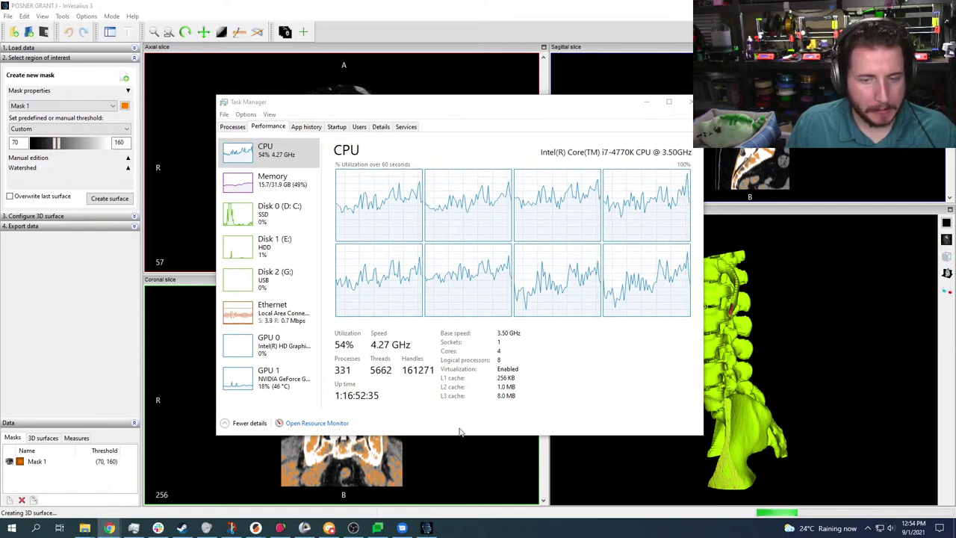
{"action": "left_click", "coordinate": [619, 398]}
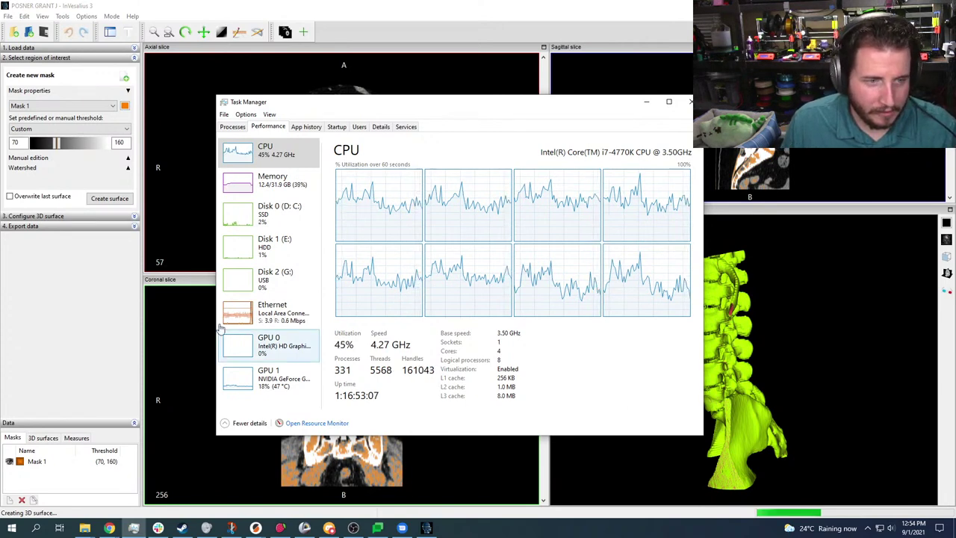
{"action": "left_click", "coordinate": [168, 312]}
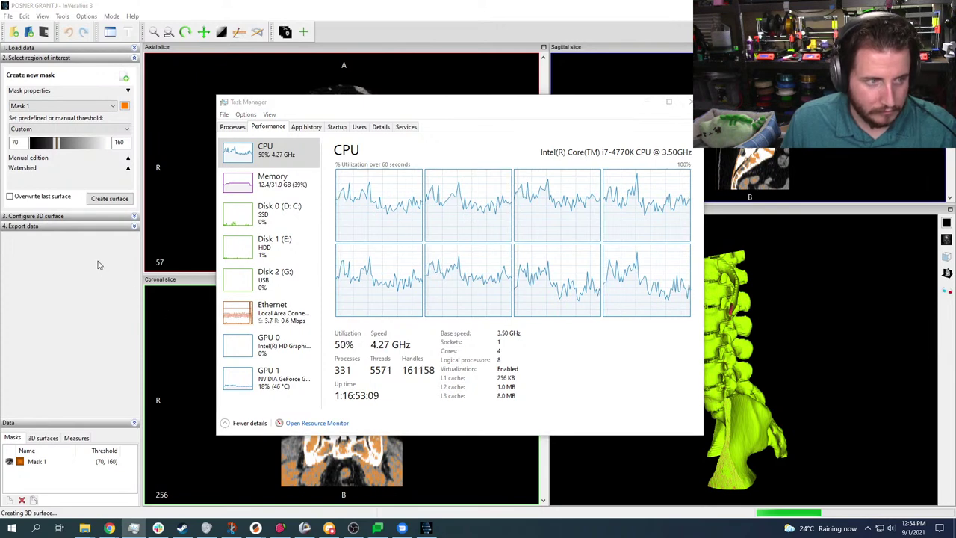
{"action": "left_click", "coordinate": [650, 102]}
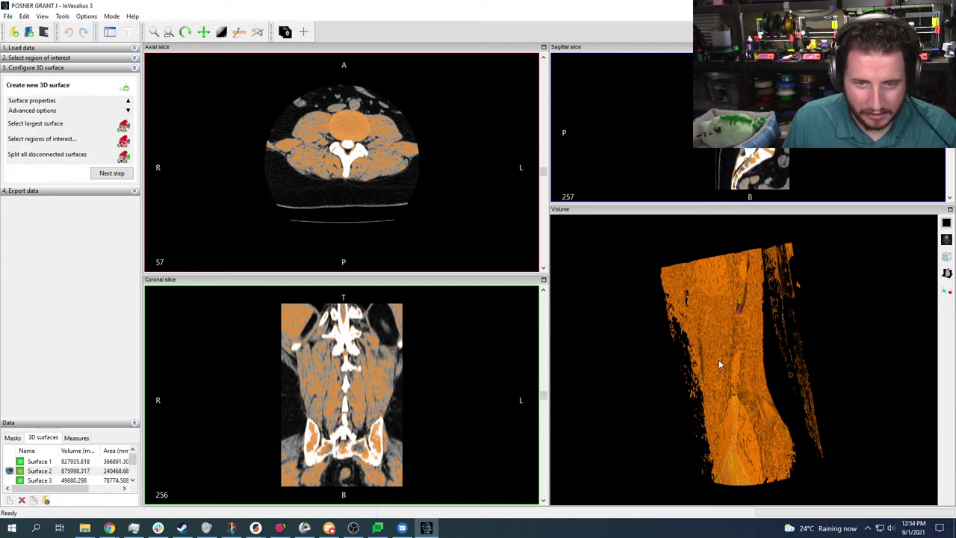
Inspect the orange soft-tissue surface from the front and above, and activate region-of-interest selection for surfaces
{"action": "left_click_drag", "start_coordinate": [722, 364], "coordinate": [721, 413]}
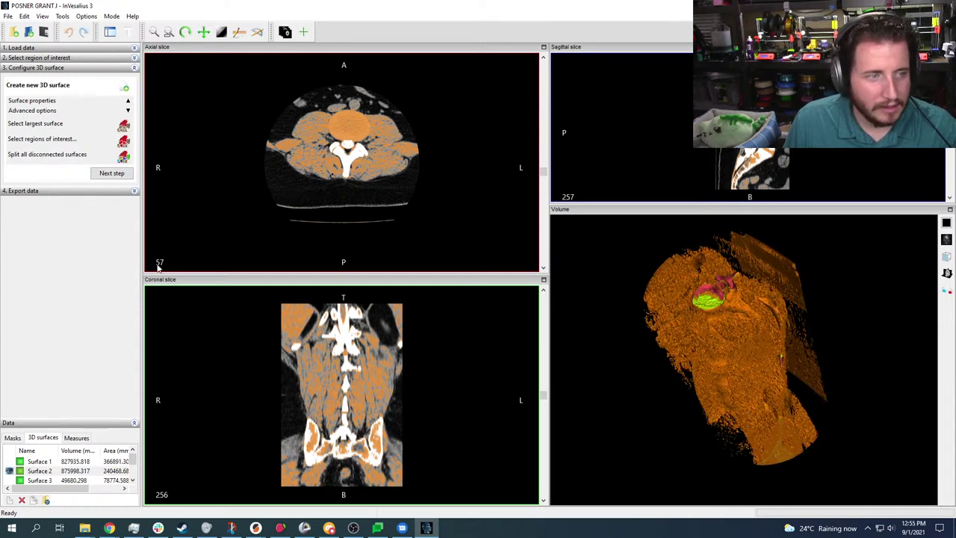
{"action": "left_click", "coordinate": [124, 141]}
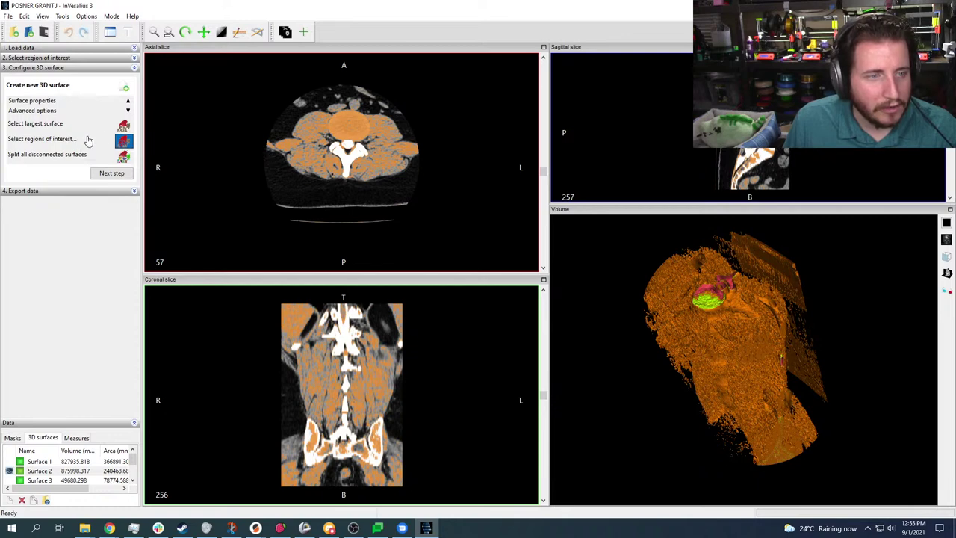
{"action": "right_click", "coordinate": [335, 127]}
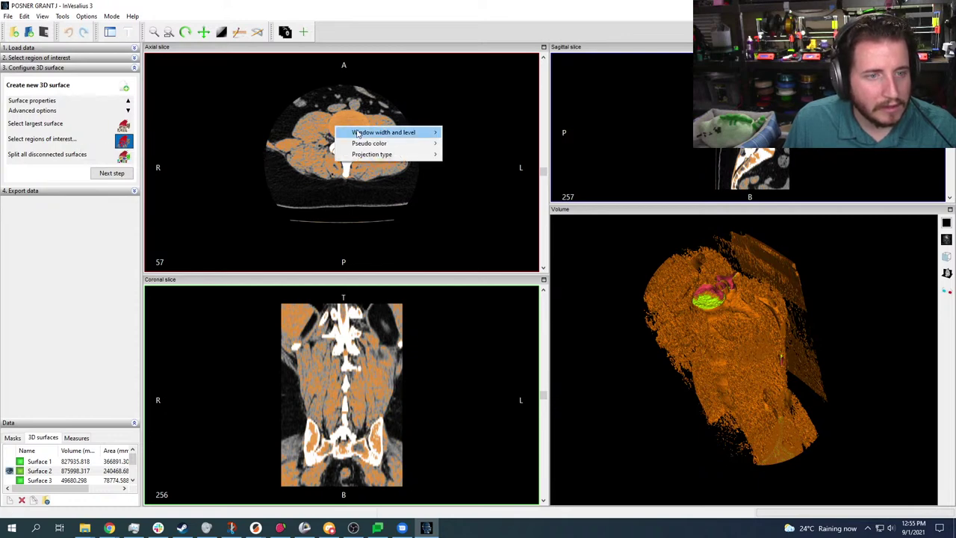
{"action": "mouse_move", "coordinate": [371, 145]}
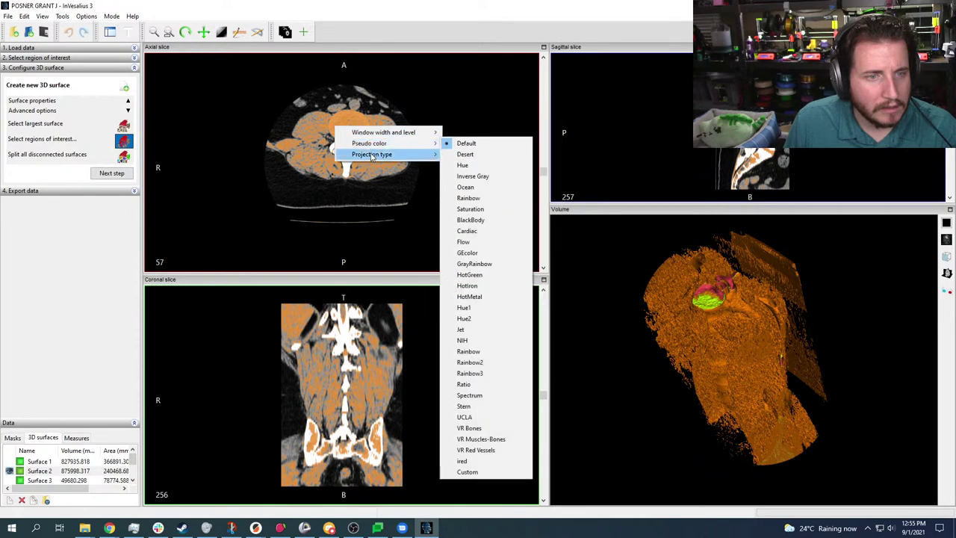
{"action": "left_click", "coordinate": [296, 8]}
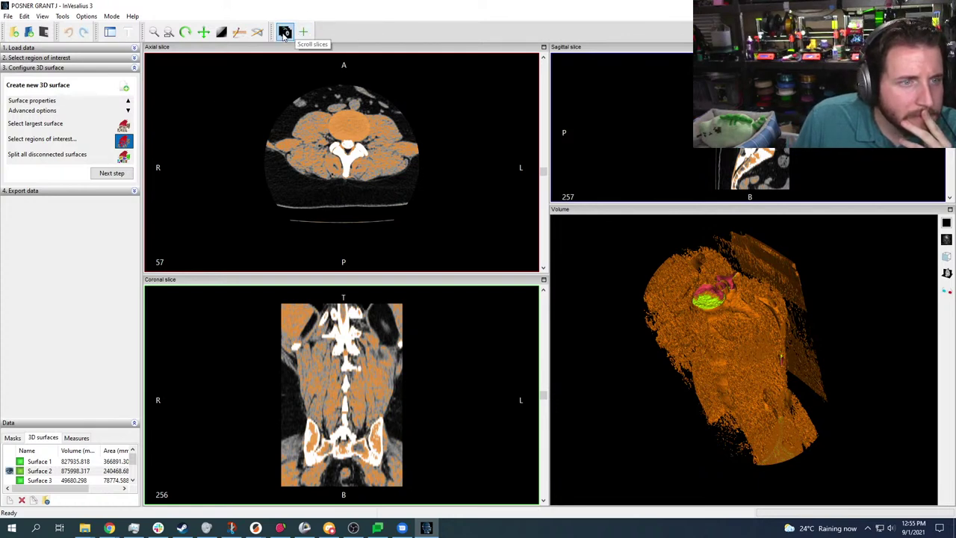
Try to select the connected soft-tissue part in the axial slice into a mask named disc with 3D connectivity 26
{"action": "left_click", "coordinate": [63, 16]}
{"action": "mouse_move", "coordinate": [75, 29]}
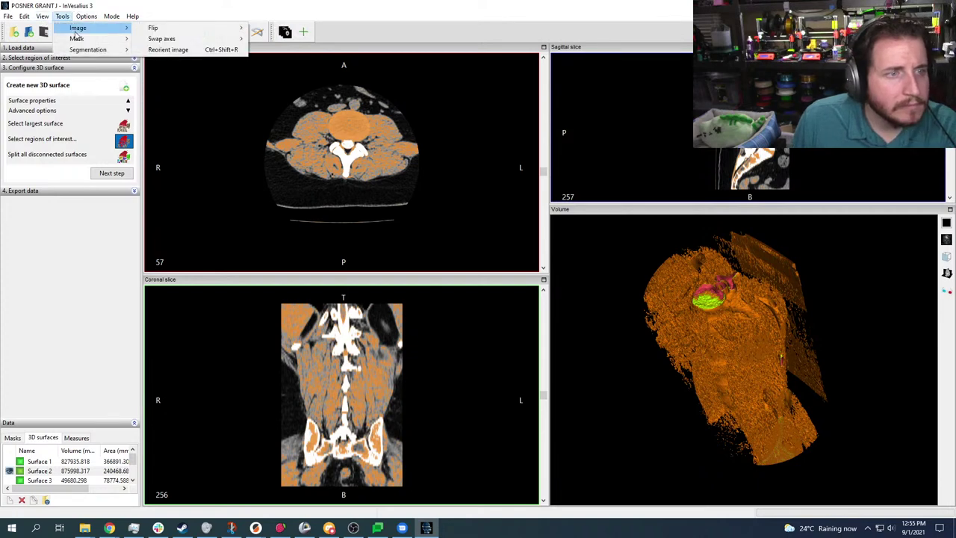
{"action": "mouse_move", "coordinate": [124, 41]}
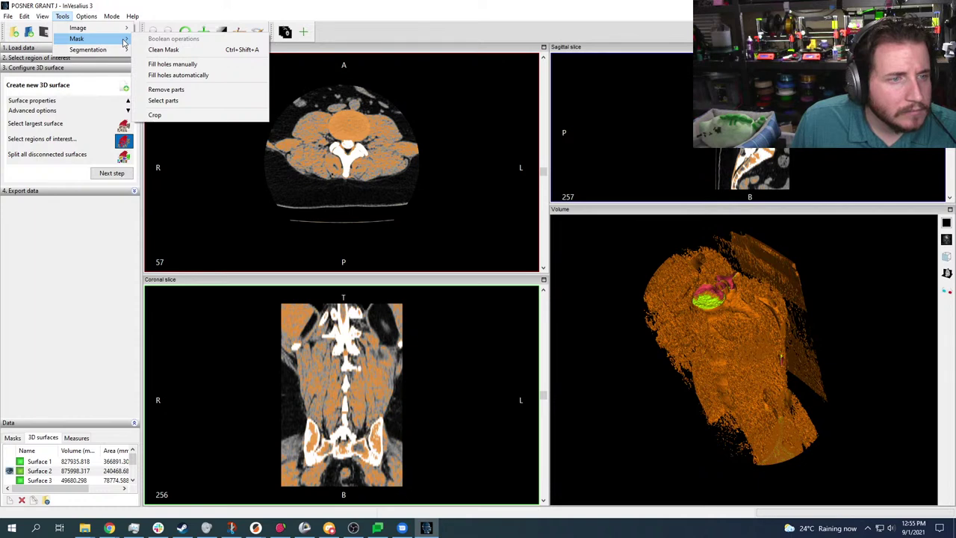
{"action": "left_click", "coordinate": [192, 101]}
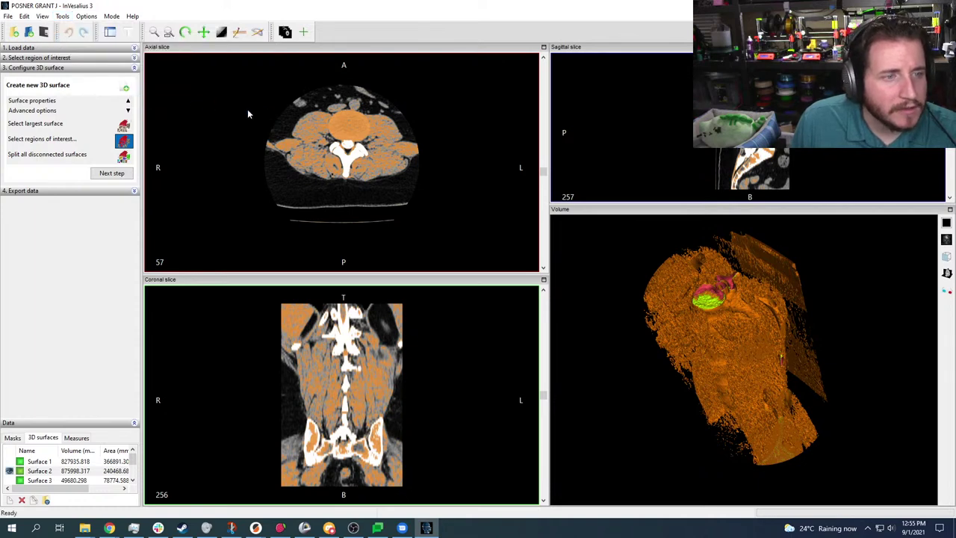
{"action": "left_click", "coordinate": [333, 123]}
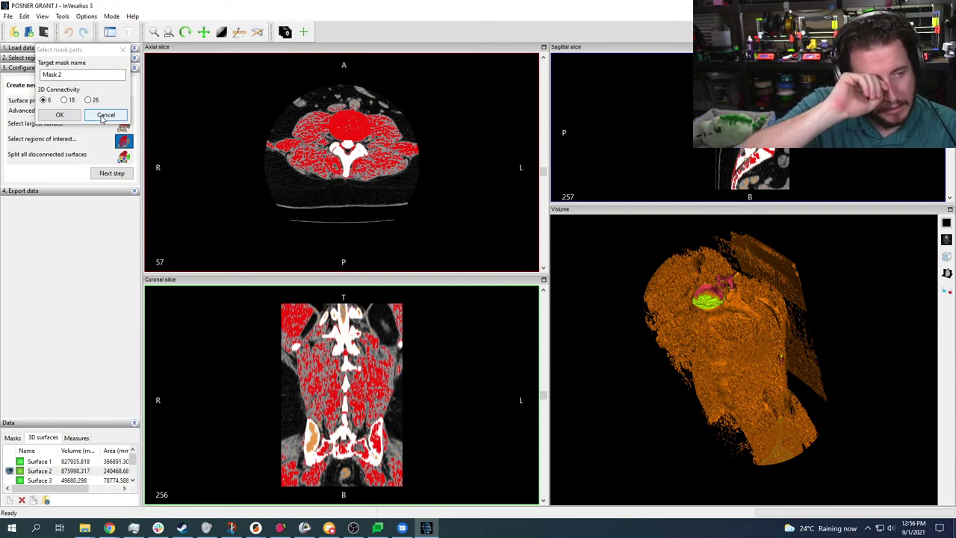
{"action": "left_click", "coordinate": [63, 75]}
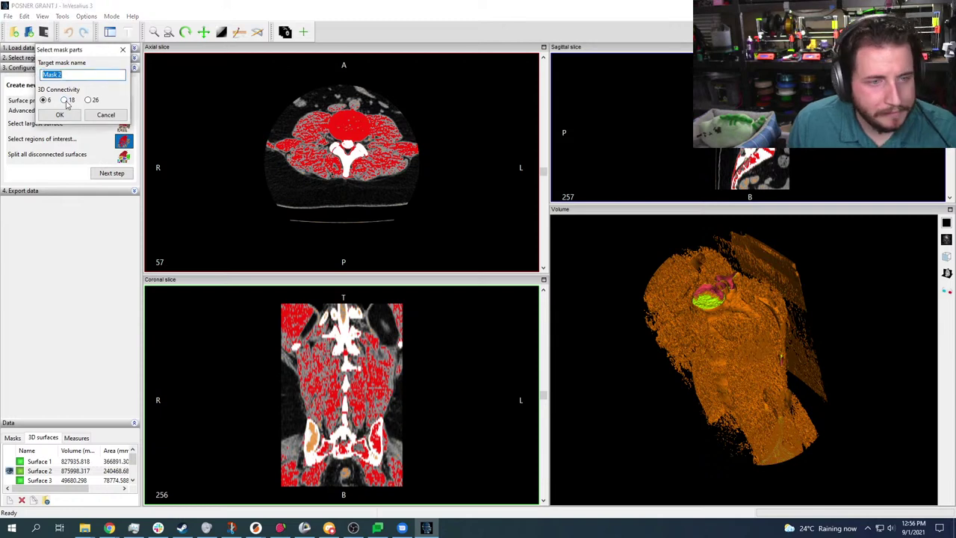
{"action": "type", "text": "disc"}
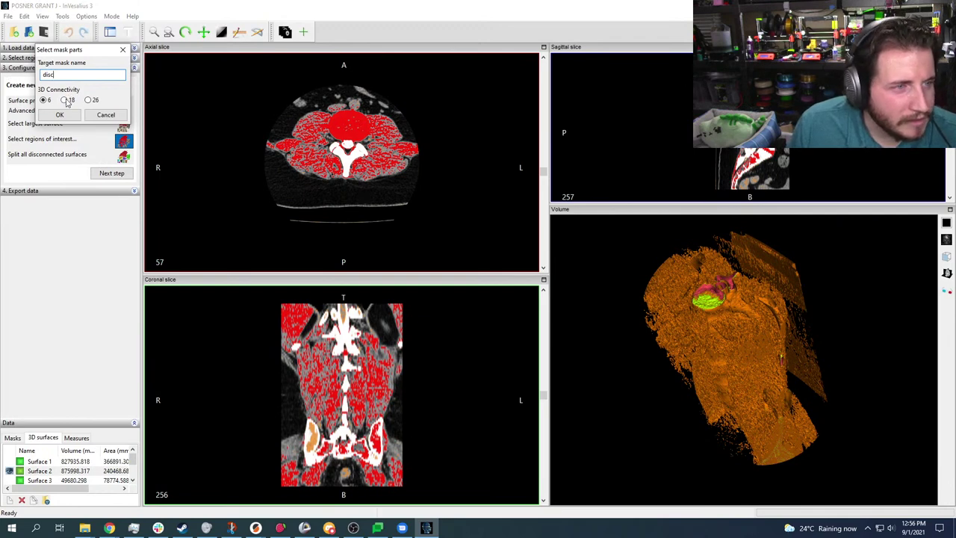
{"action": "left_click", "coordinate": [88, 99]}
{"action": "left_click", "coordinate": [207, 132]}
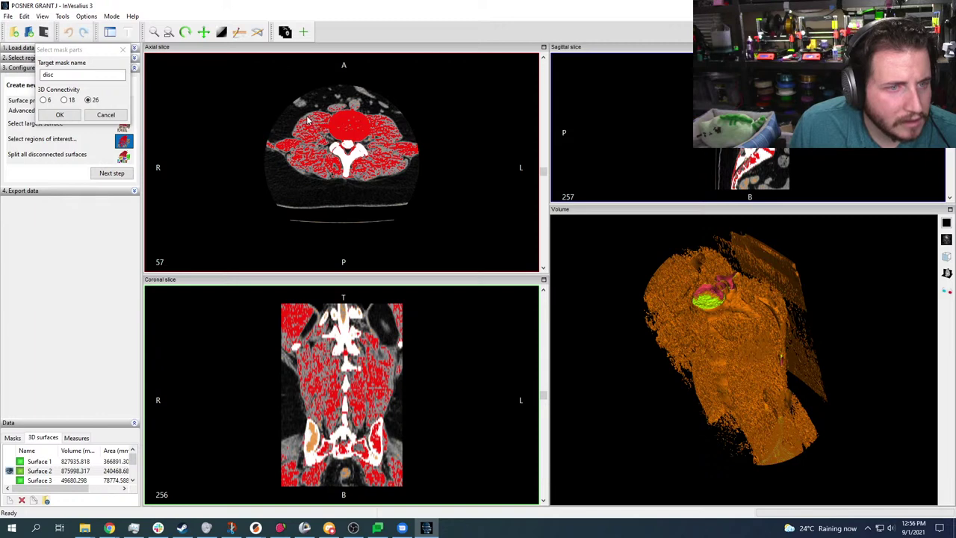
{"action": "right_click", "coordinate": [330, 121]}
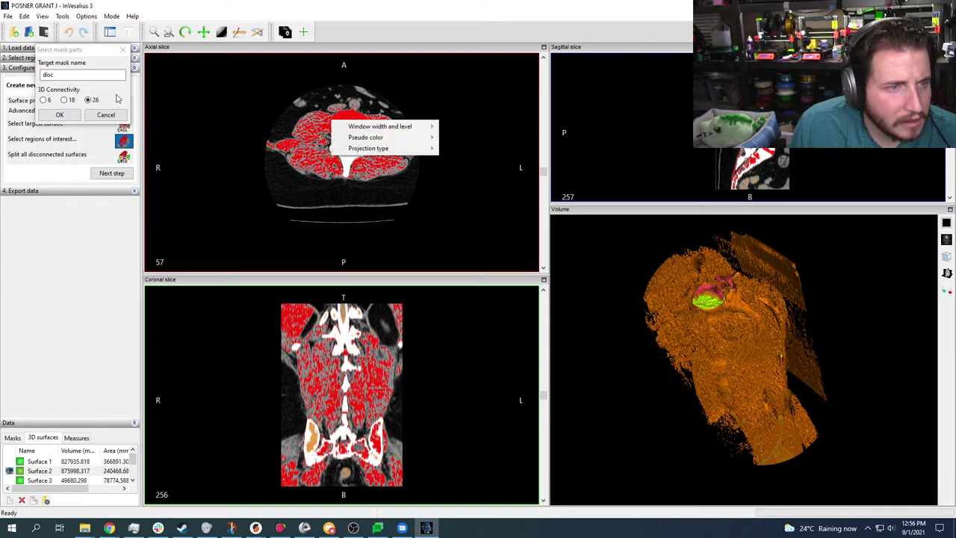
{"action": "left_click", "coordinate": [113, 115]}
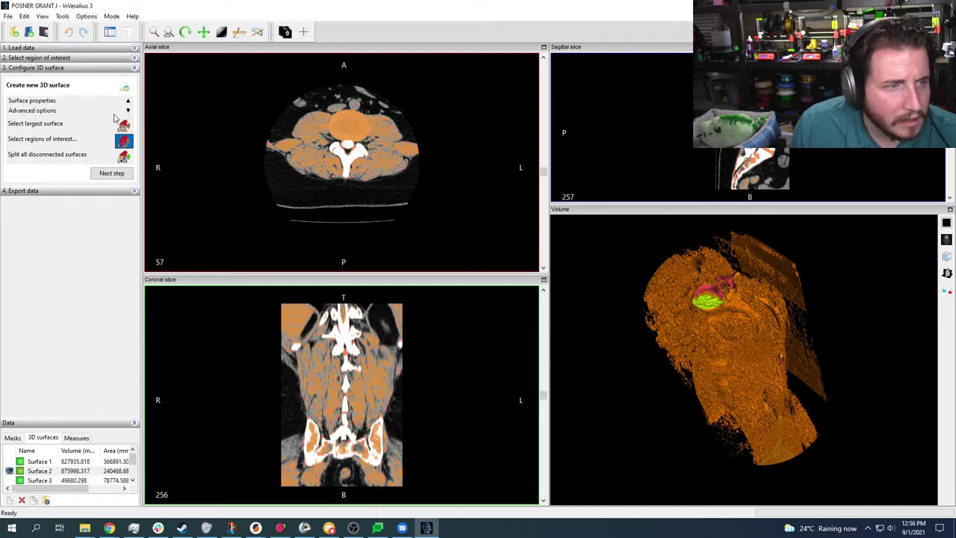
Narrow the mask crop box to sagittal 0–353 and coronal 323–431, and leave the crop without applying it
{"action": "left_click", "coordinate": [63, 17]}
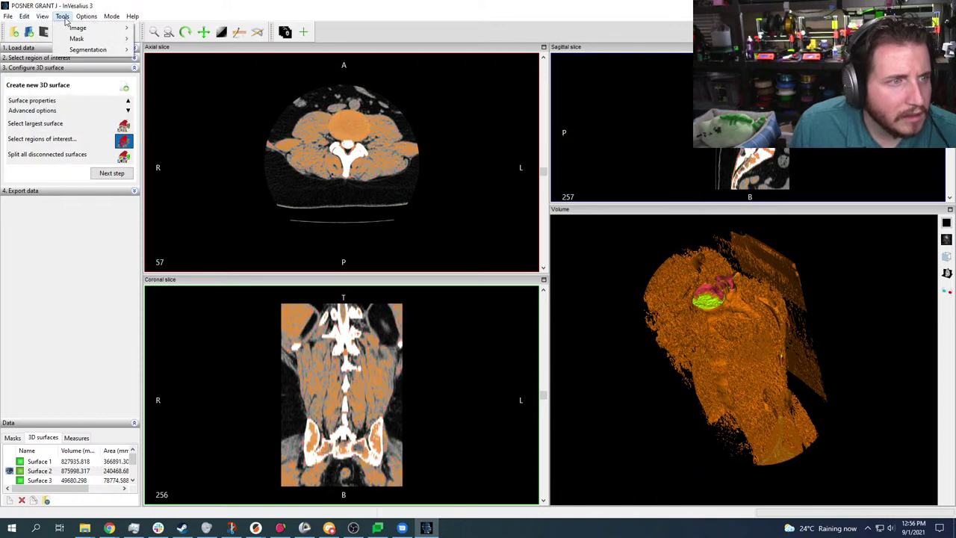
{"action": "mouse_move", "coordinate": [104, 27]}
{"action": "mouse_move", "coordinate": [153, 28]}
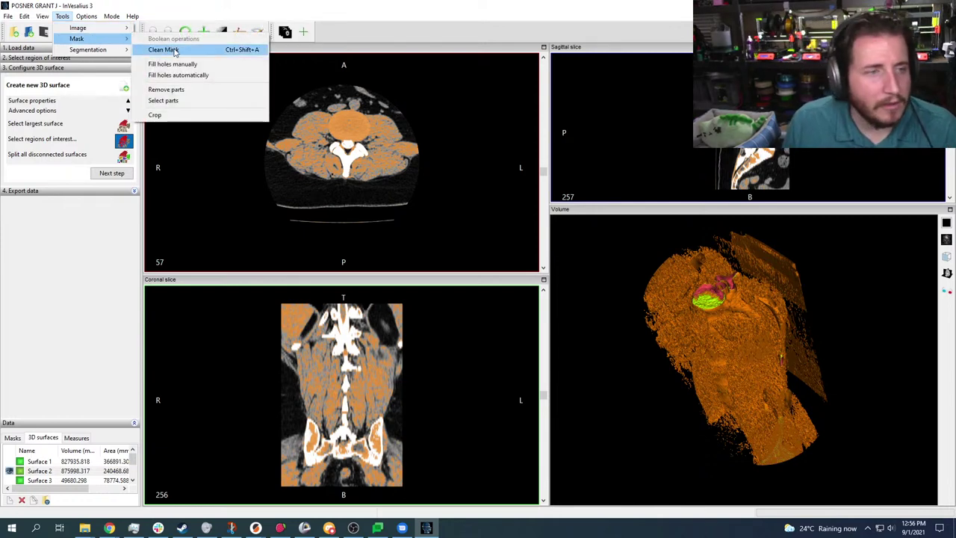
{"action": "left_click", "coordinate": [179, 116]}
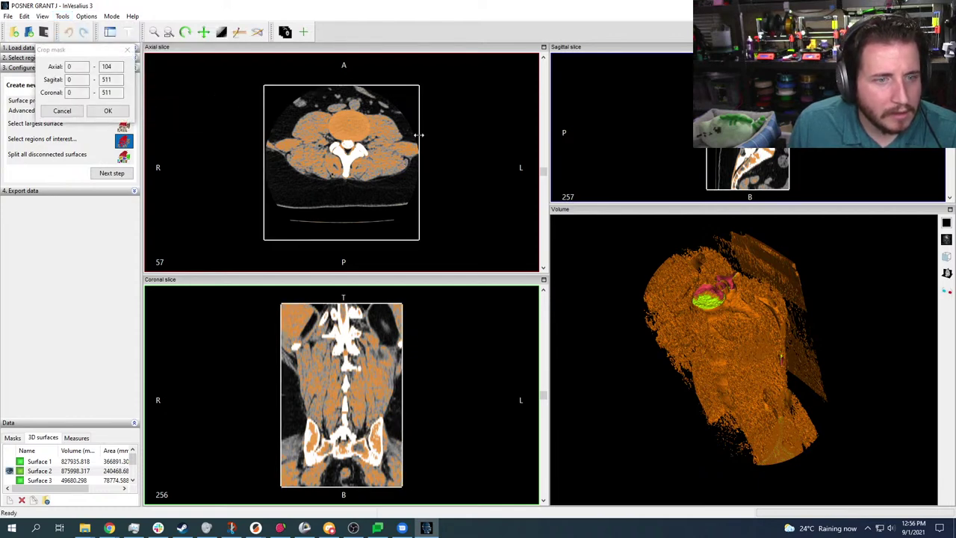
{"action": "left_click_drag", "start_coordinate": [419, 135], "coordinate": [371, 131]}
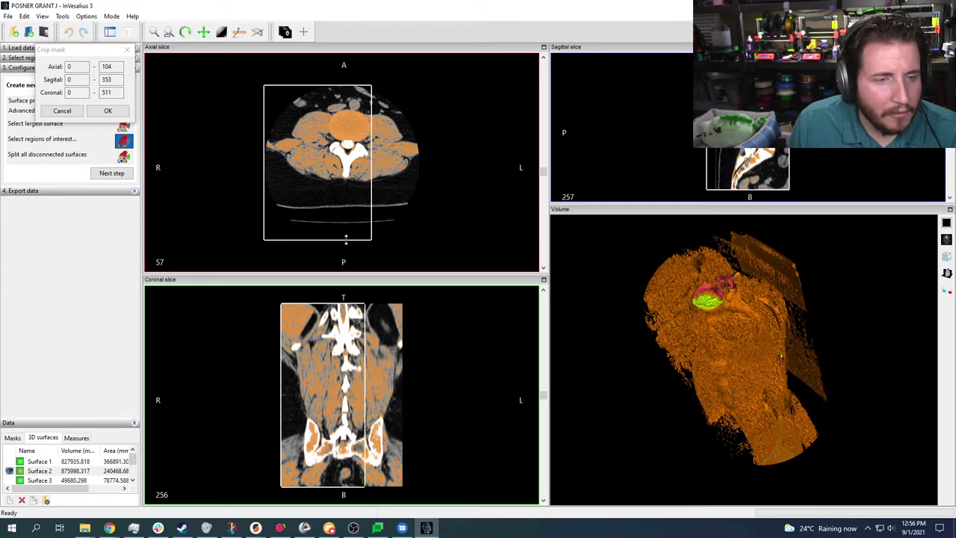
{"action": "left_click_drag", "start_coordinate": [347, 239], "coordinate": [345, 142]}
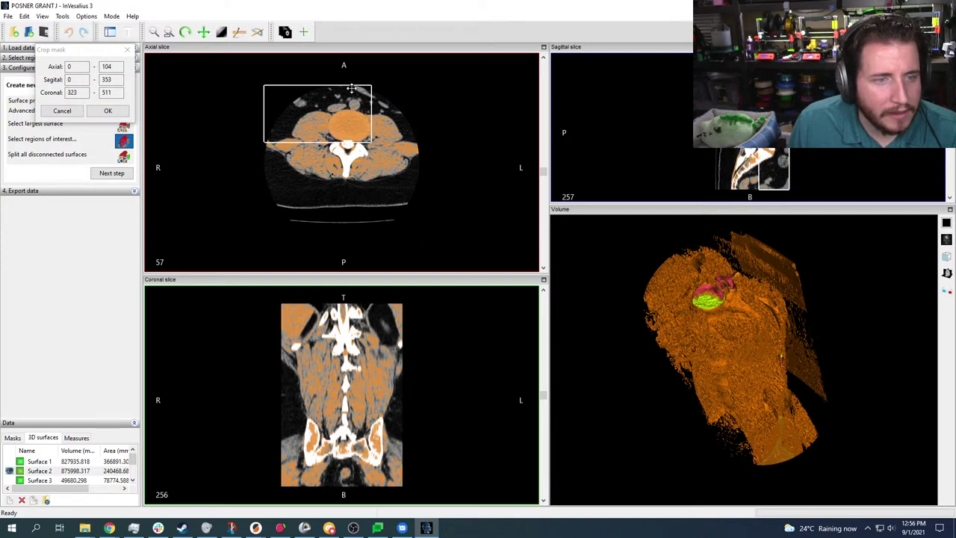
{"action": "left_click_drag", "start_coordinate": [352, 85], "coordinate": [344, 110]}
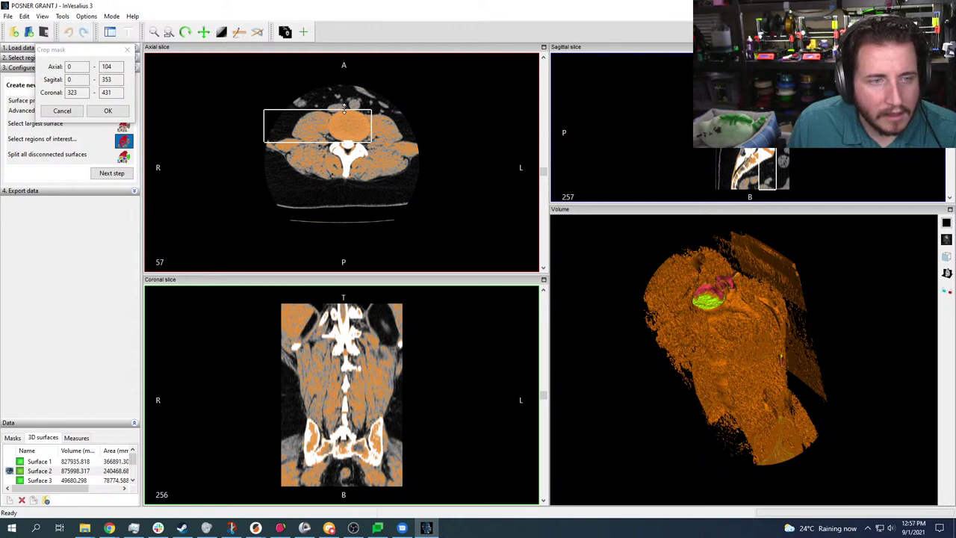
{"action": "left_click", "coordinate": [61, 111]}
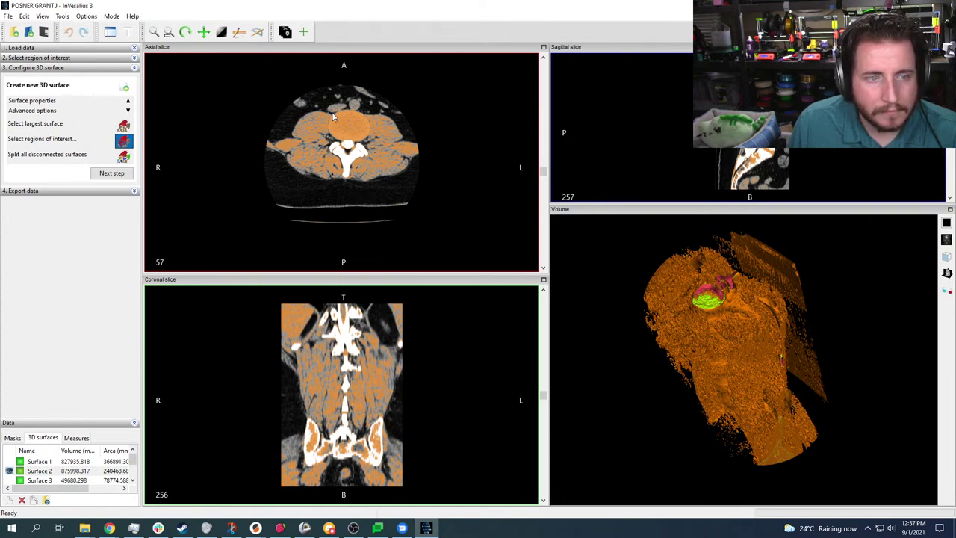
Reopen the mask crop and adjust its box to axial 25–104 and coronal 288–431
{"action": "left_click", "coordinate": [42, 16]}
{"action": "mouse_move", "coordinate": [55, 22]}
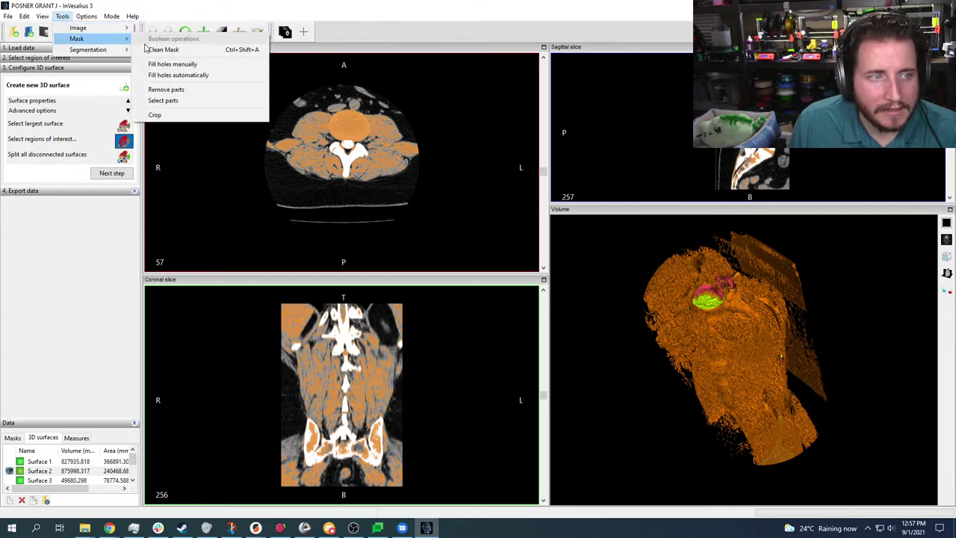
{"action": "left_click", "coordinate": [182, 115]}
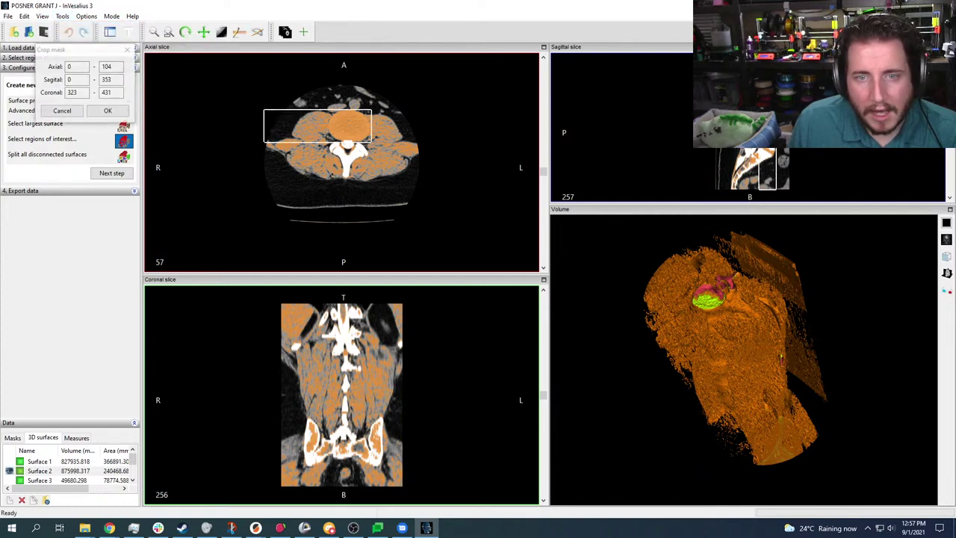
{"action": "mouse_move", "coordinate": [318, 142]}
{"action": "left_mouse_down"}
{"action": "mouse_move", "coordinate": [318, 169]}
{"action": "mouse_move", "coordinate": [317, 160]}
{"action": "left_mouse_up"}
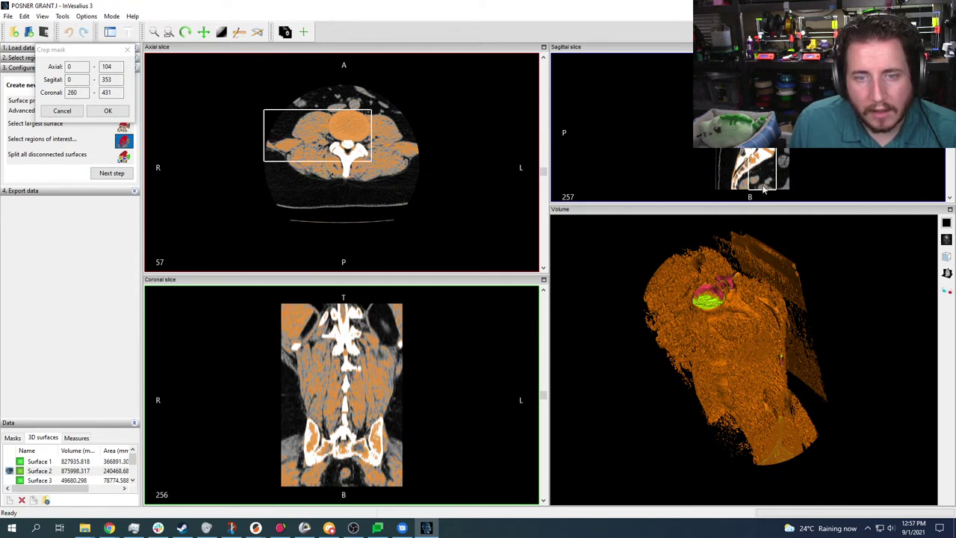
{"action": "left_click_drag", "start_coordinate": [762, 182], "coordinate": [755, 159]}
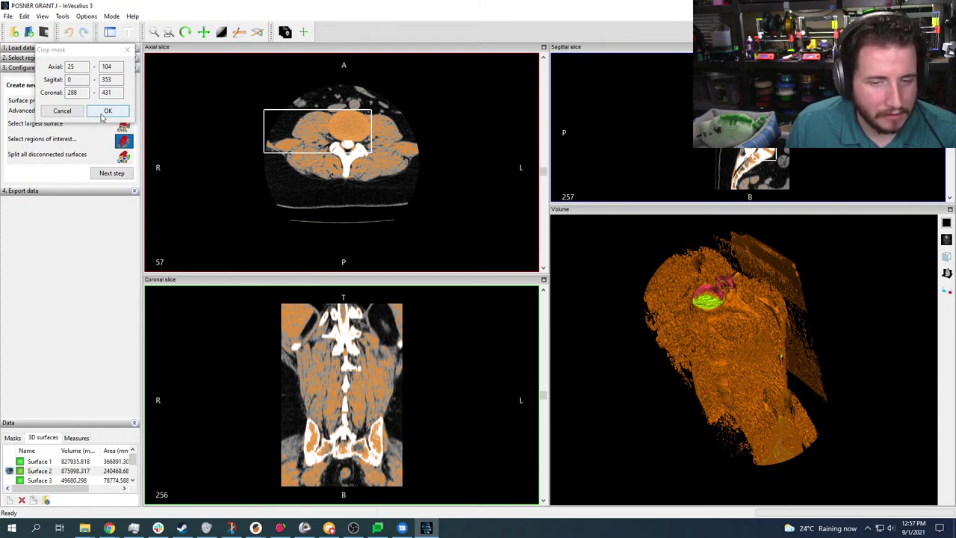
Save the project with the crop box still open
{"action": "left_click", "coordinate": [8, 15]}
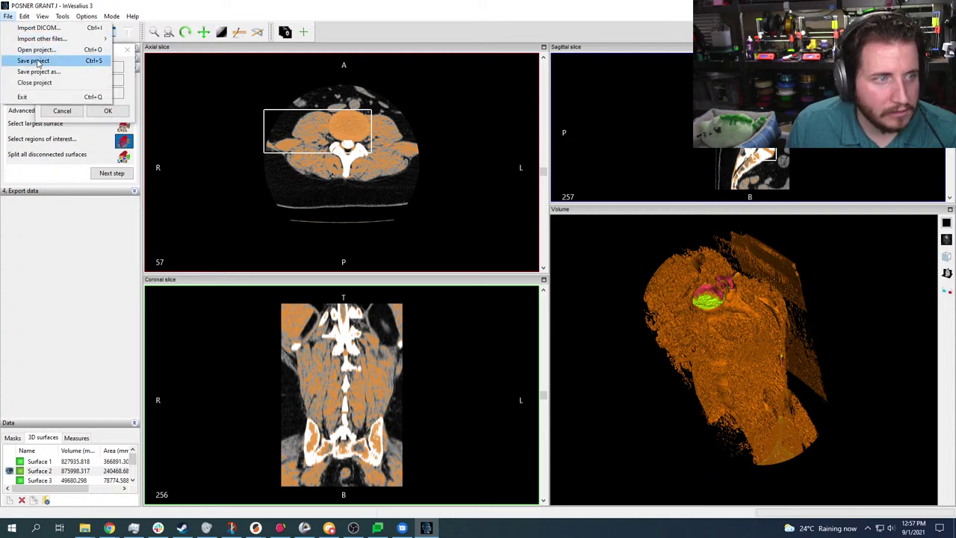
{"action": "left_click", "coordinate": [8, 16]}
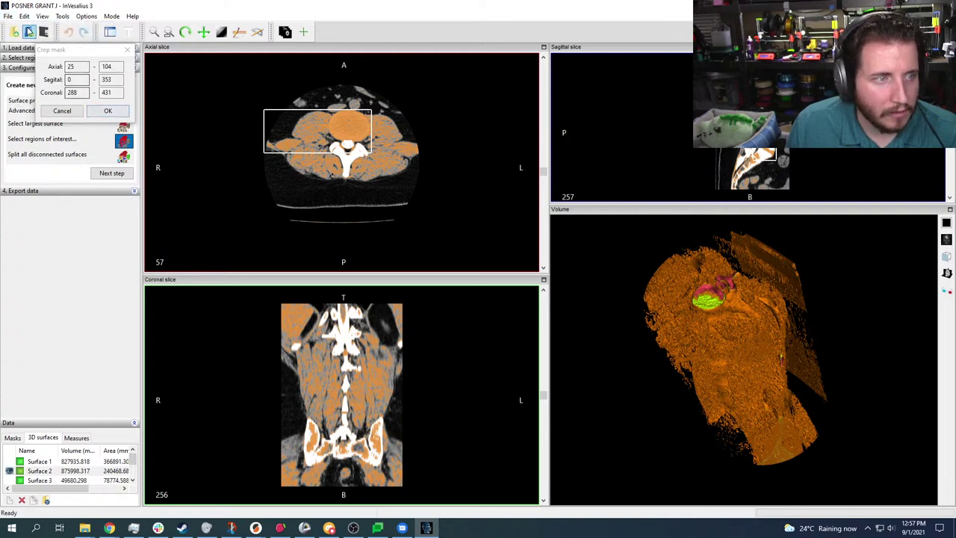
{"action": "left_click", "coordinate": [9, 15]}
{"action": "left_click", "coordinate": [30, 61]}
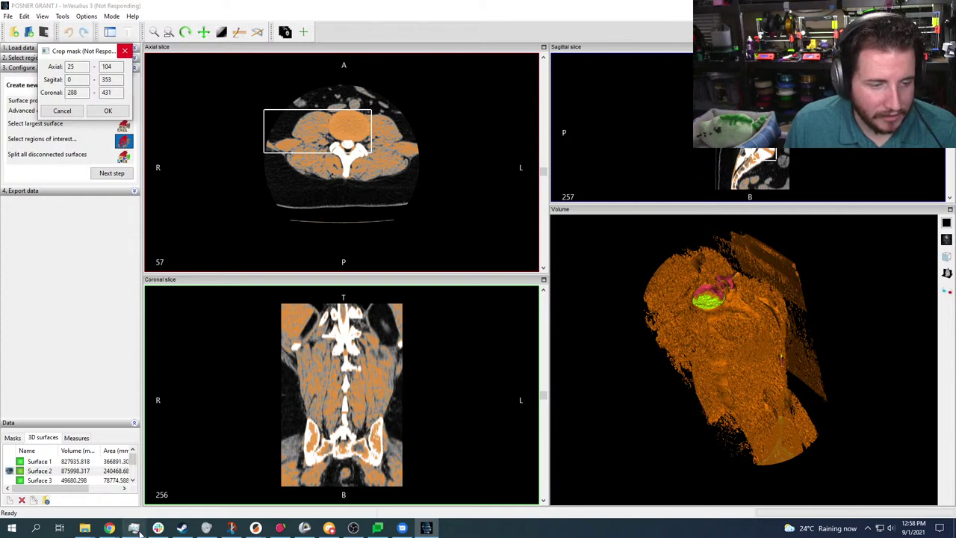
Check the Downloads folder and the processor load in Task Manager while the project is being saved
{"action": "mouse_move", "coordinate": [139, 532]}
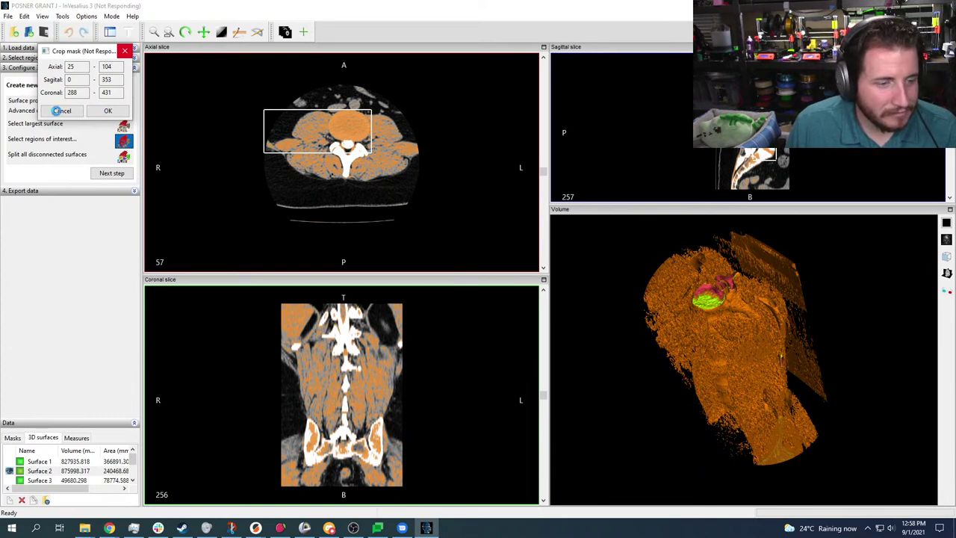
{"action": "mouse_move", "coordinate": [85, 527]}
{"action": "left_click", "coordinate": [59, 500]}
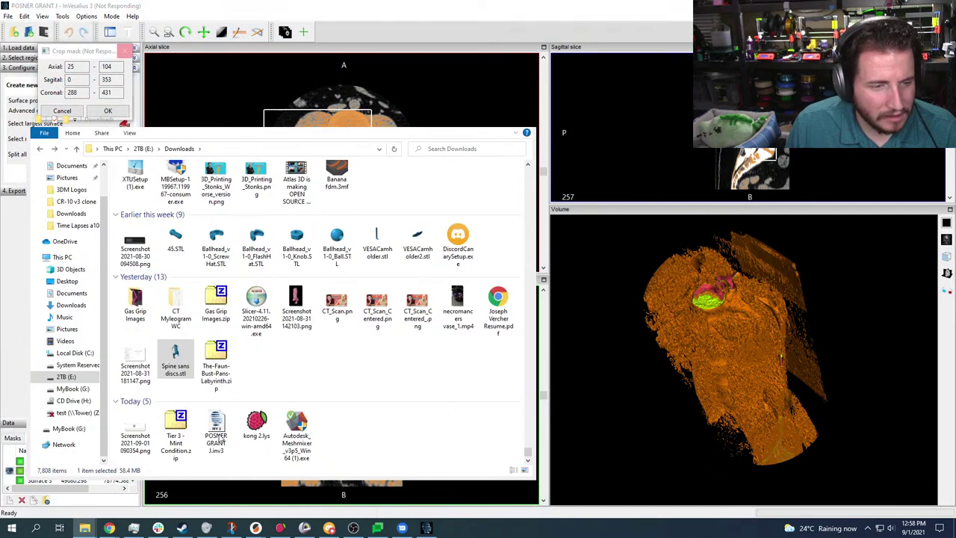
{"action": "left_click", "coordinate": [20, 316]}
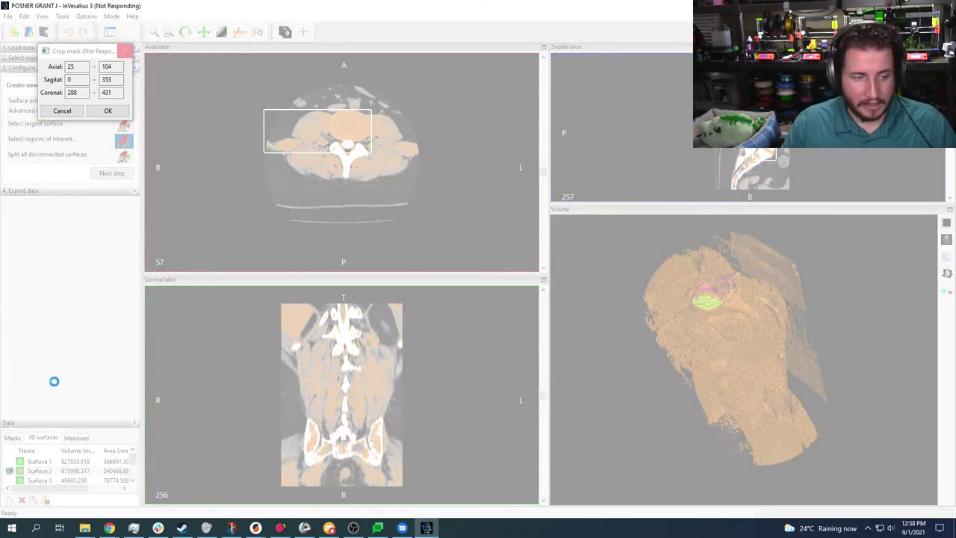
{"action": "left_click", "coordinate": [134, 528]}
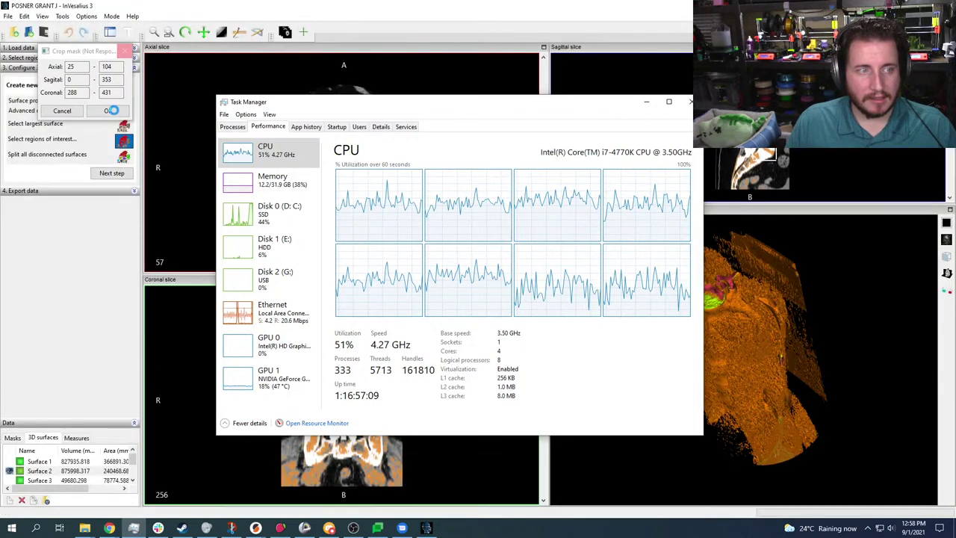
{"action": "left_click", "coordinate": [647, 105]}
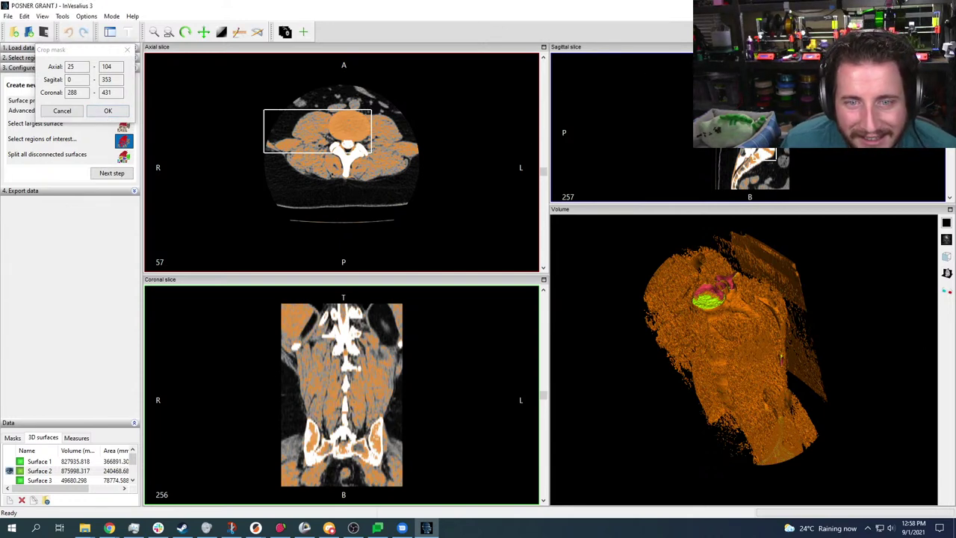
Extend the crop box to coronal 266–443 and apply the crop to the soft-tissue mask
{"action": "left_click_drag", "start_coordinate": [317, 154], "coordinate": [317, 159]}
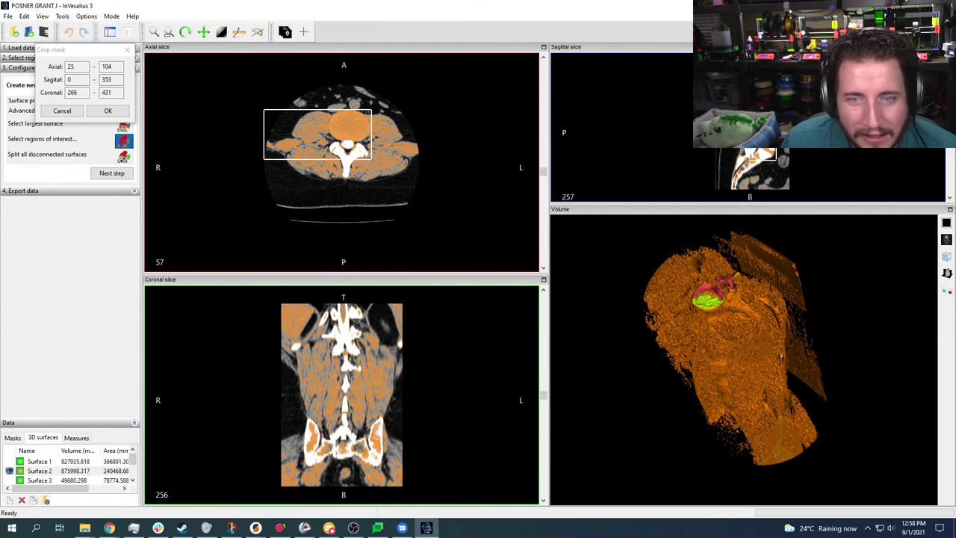
{"action": "left_click_drag", "start_coordinate": [318, 110], "coordinate": [317, 106]}
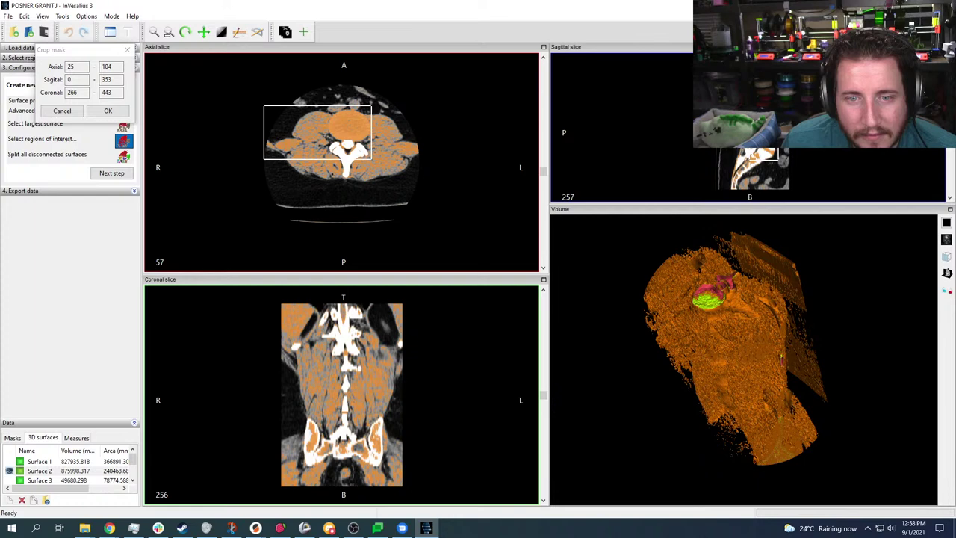
{"action": "left_click", "coordinate": [106, 112]}
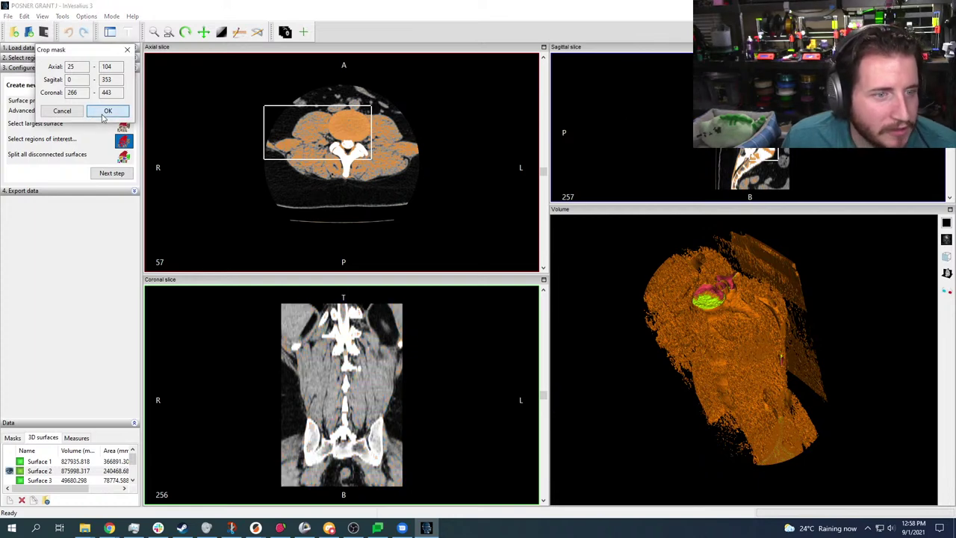
{"action": "left_click", "coordinate": [105, 111]}
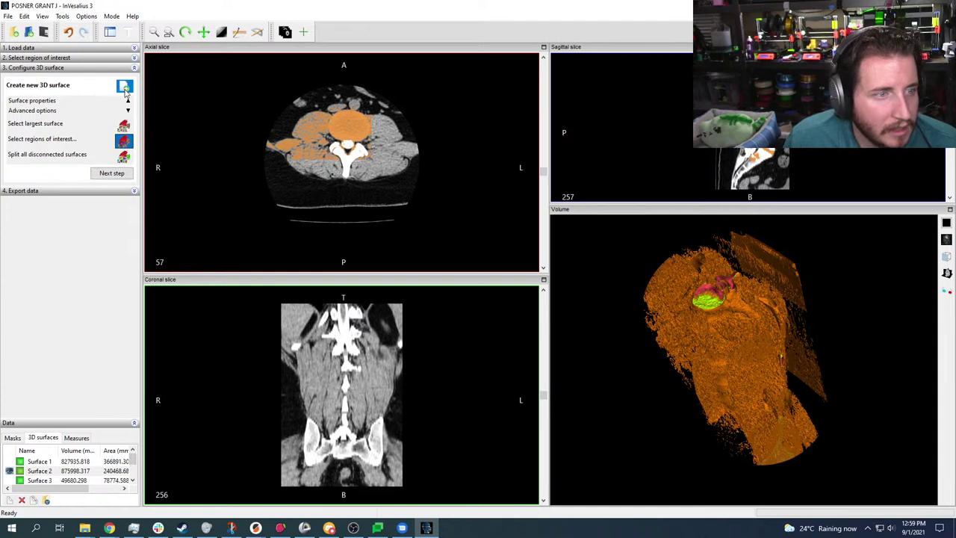
{"action": "left_click", "coordinate": [125, 88]}
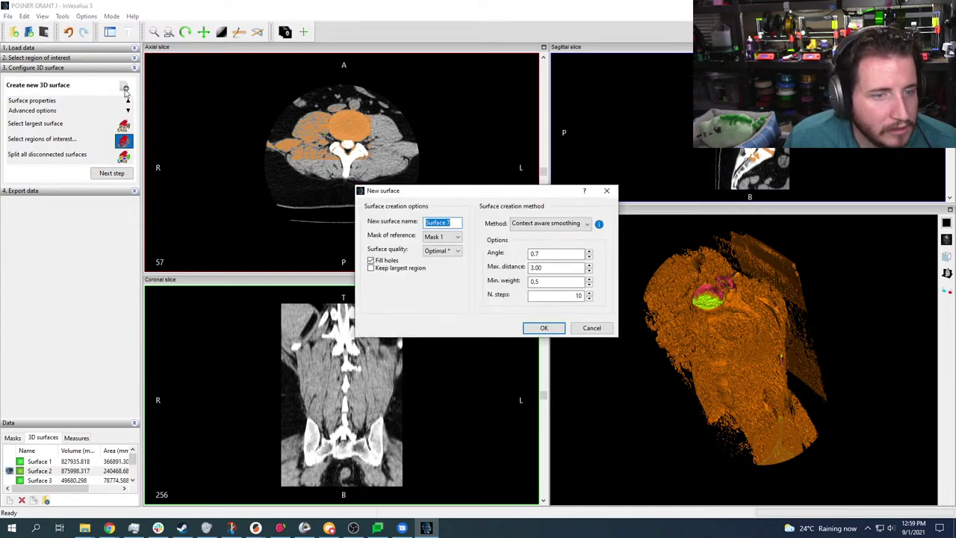
{"action": "left_click", "coordinate": [434, 239]}
{"action": "left_click", "coordinate": [439, 247]}
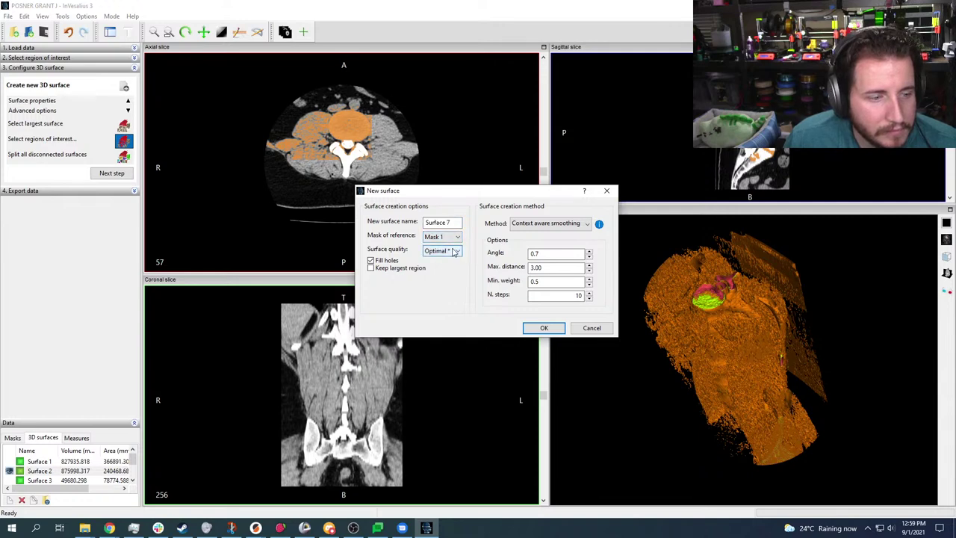
{"action": "left_click", "coordinate": [452, 252]}
{"action": "left_click", "coordinate": [439, 260]}
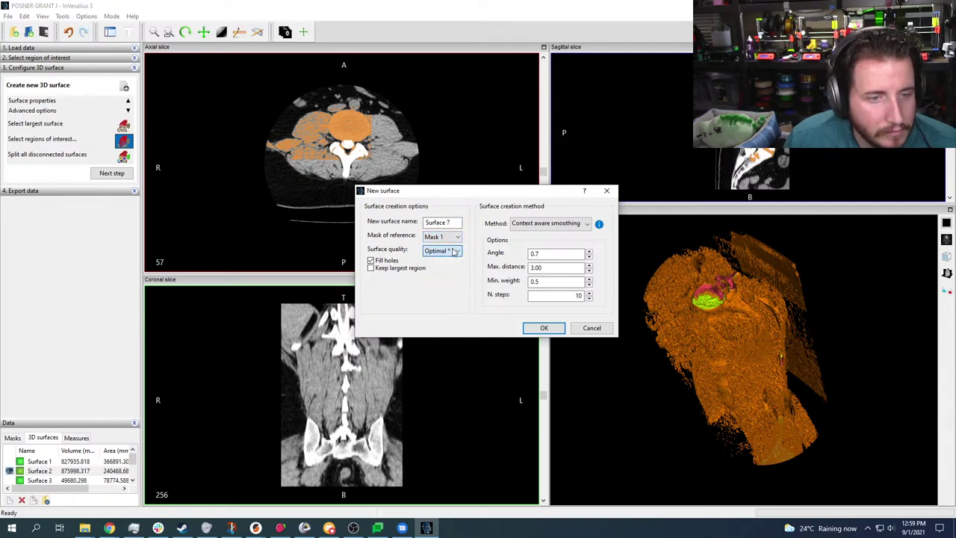
{"action": "left_click", "coordinate": [591, 328]}
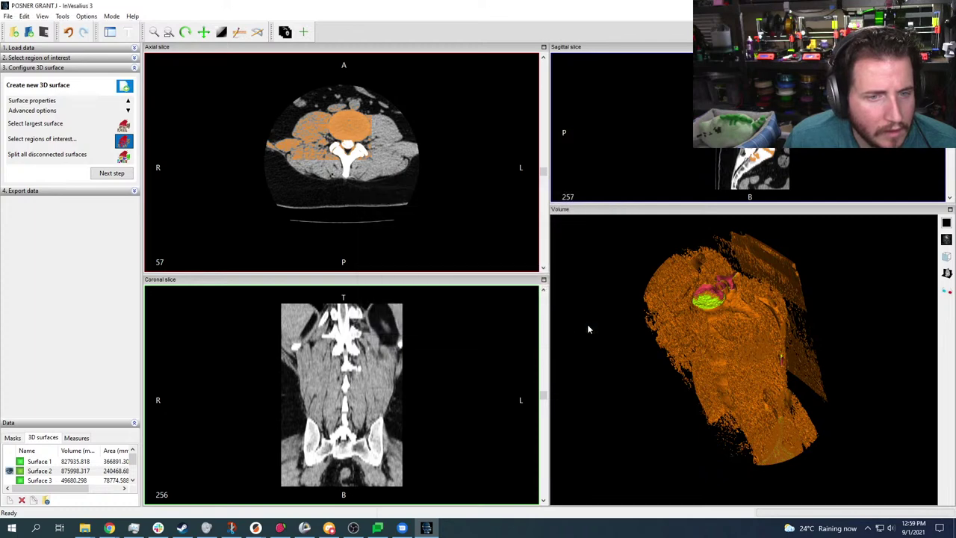
{"action": "left_click", "coordinate": [124, 140]}
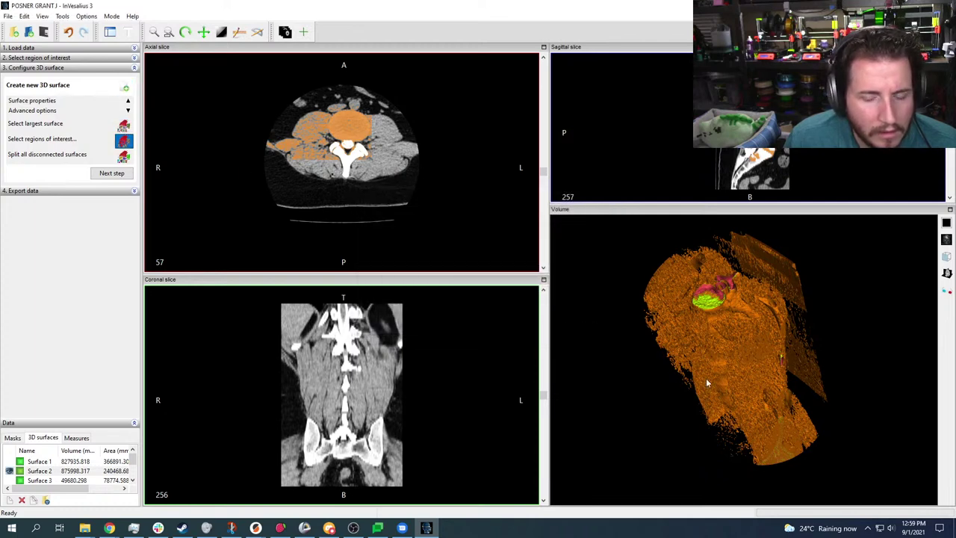
{"action": "left_click_drag", "start_coordinate": [756, 368], "coordinate": [742, 359]}
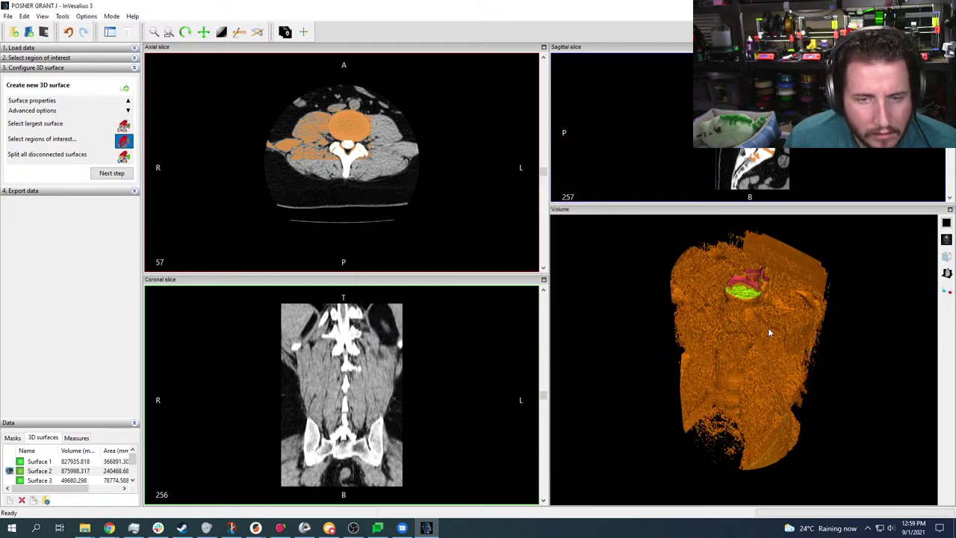
{"action": "left_click_drag", "start_coordinate": [771, 325], "coordinate": [770, 325]}
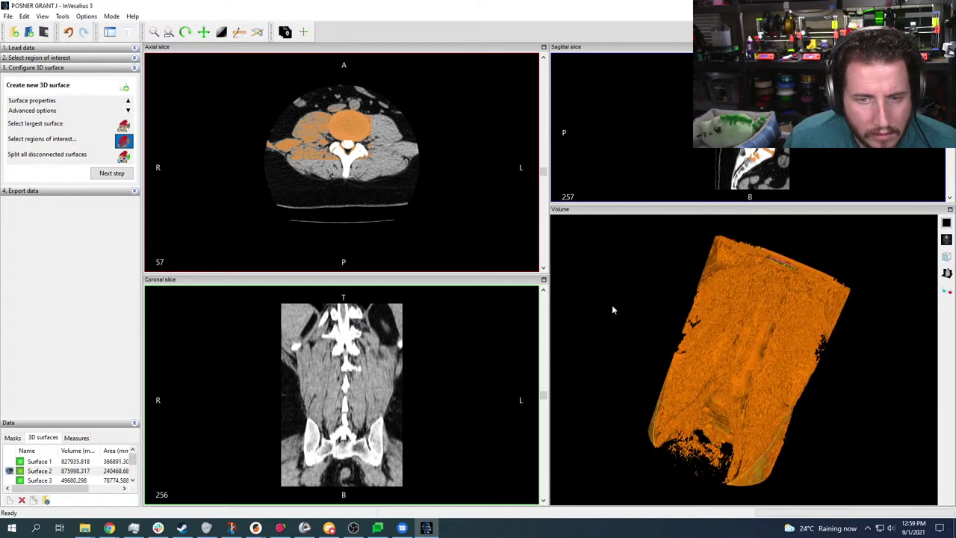
{"action": "left_click", "coordinate": [112, 173]}
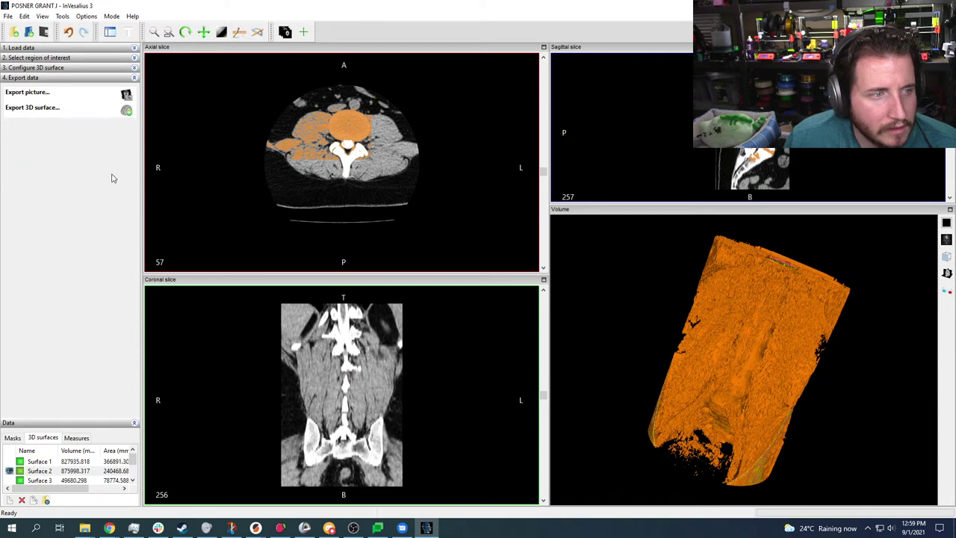
{"action": "left_click", "coordinate": [134, 68]}
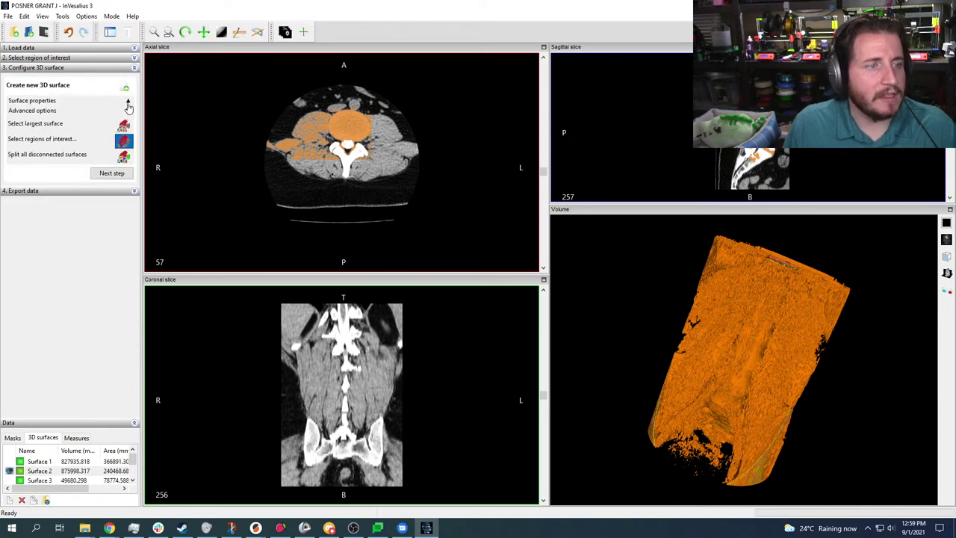
Make Surface 6 about half transparent so the bone surfaces inside it can be inspected
{"action": "left_click", "coordinate": [129, 110]}
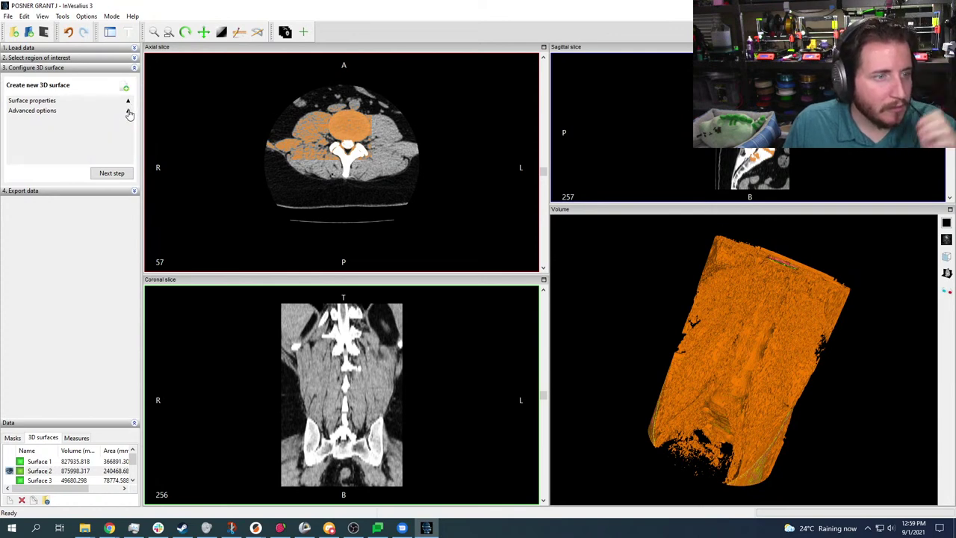
{"action": "left_click", "coordinate": [130, 101]}
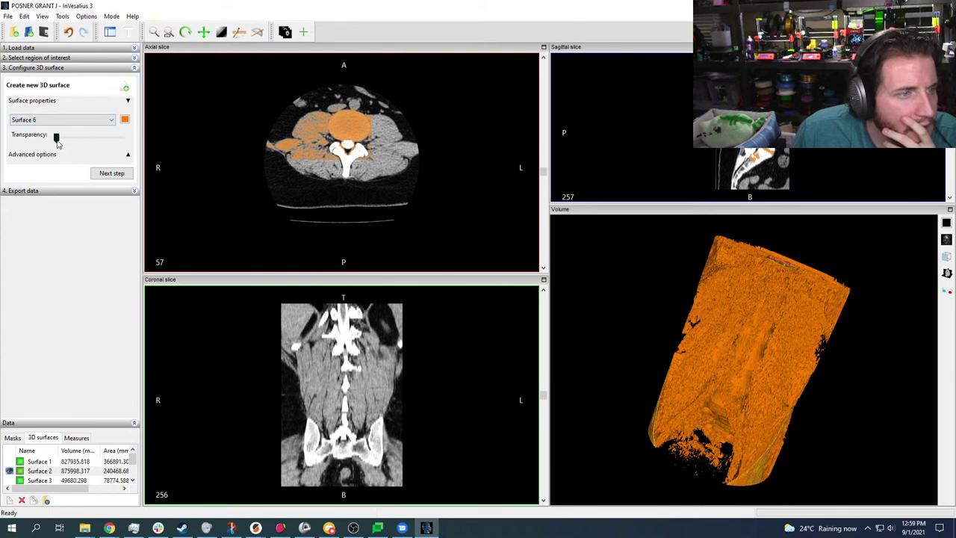
{"action": "left_click_drag", "start_coordinate": [57, 140], "coordinate": [89, 142]}
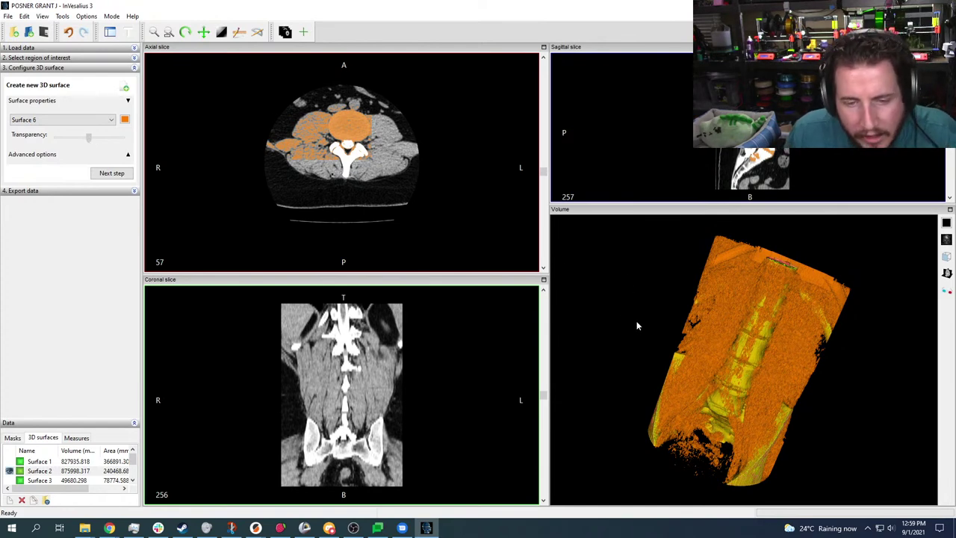
{"action": "left_click_drag", "start_coordinate": [593, 335], "coordinate": [565, 349]}
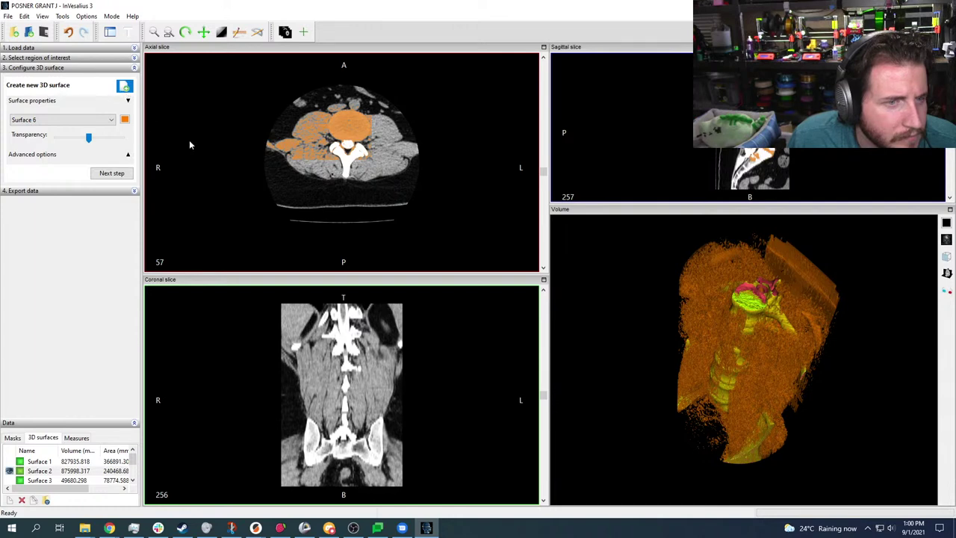
Run the region-of-interest selection, hide the empty Surface 7 it produces and display Surface 6 alone
{"action": "left_click", "coordinate": [128, 154]}
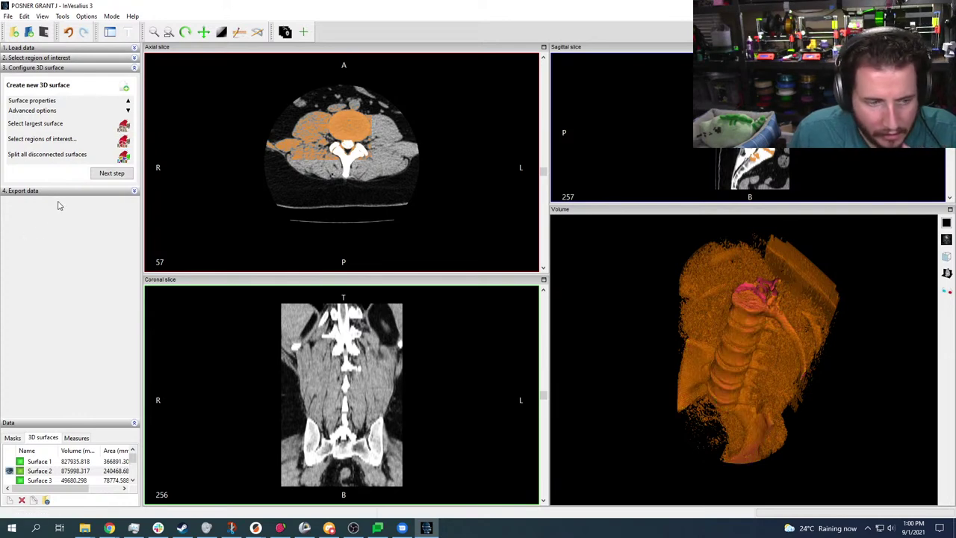
{"action": "left_click", "coordinate": [124, 141]}
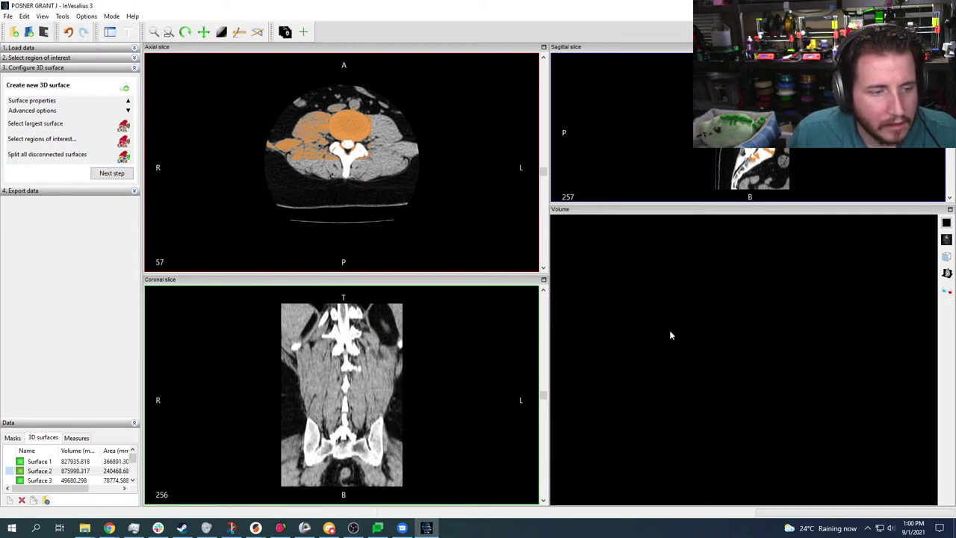
{"action": "left_click_drag", "start_coordinate": [132, 455], "coordinate": [132, 474]}
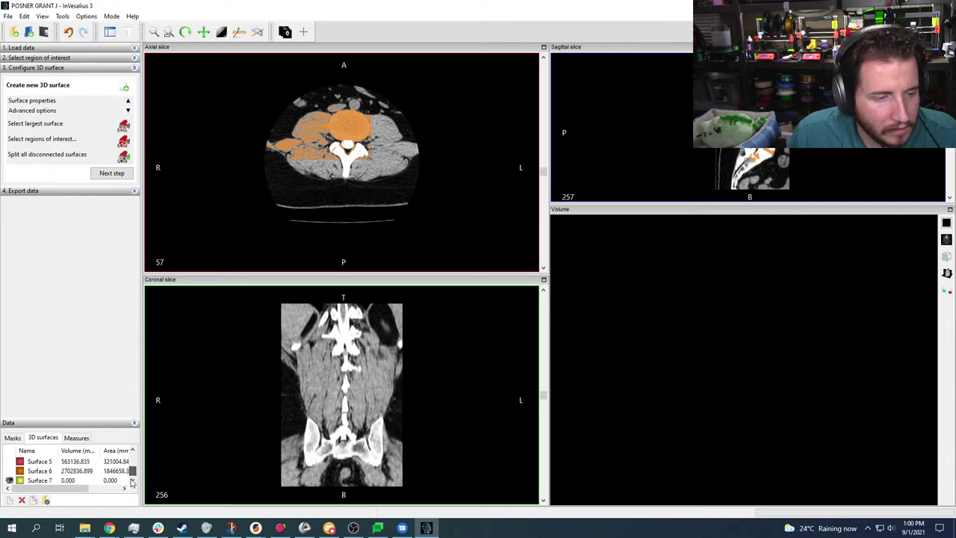
{"action": "left_click", "coordinate": [10, 473]}
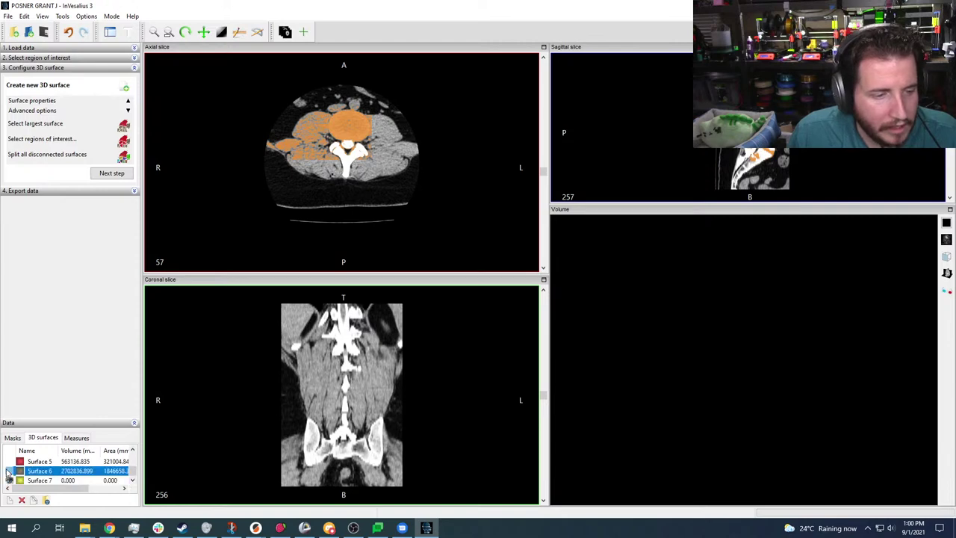
{"action": "left_click", "coordinate": [9, 479]}
{"action": "left_click", "coordinate": [11, 469]}
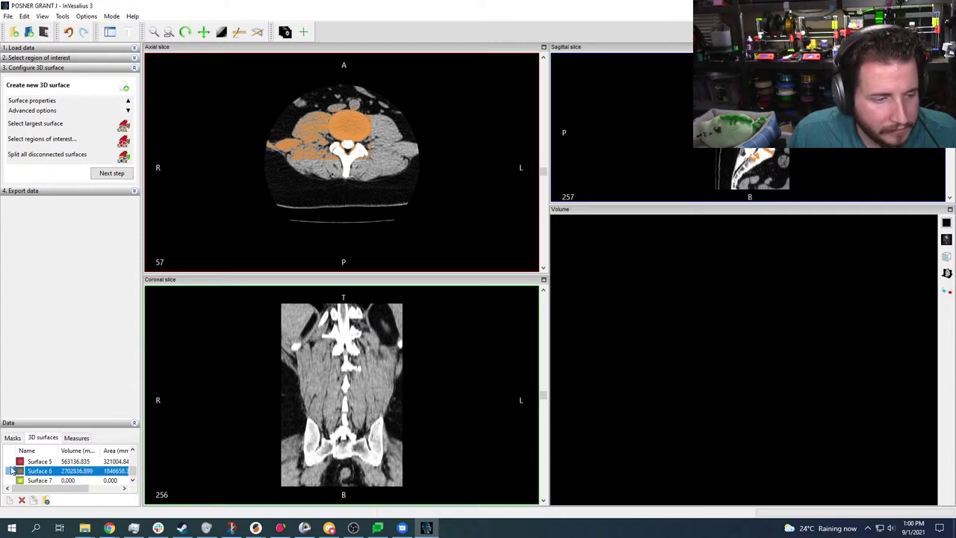
{"action": "left_click", "coordinate": [12, 471]}
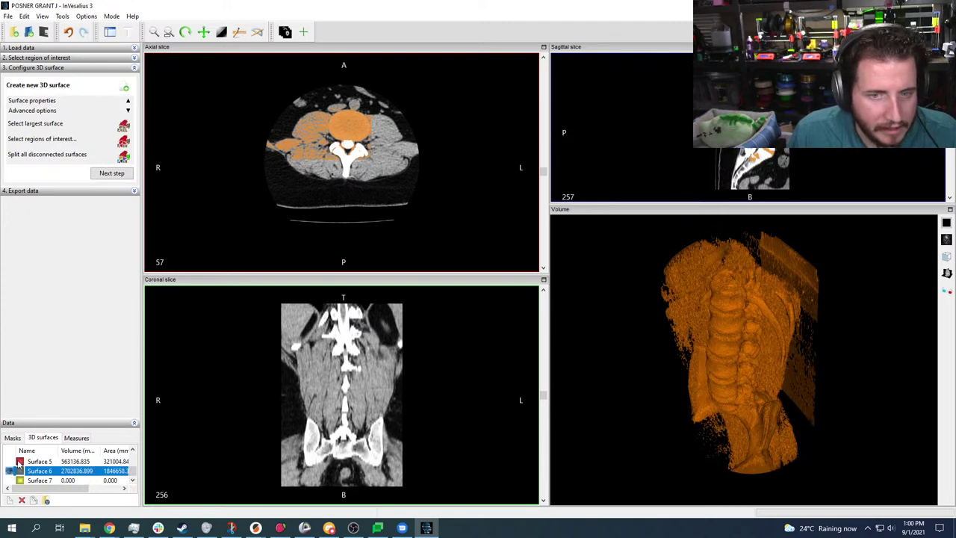
{"action": "left_click", "coordinate": [628, 419]}
{"action": "left_click_drag", "start_coordinate": [739, 400], "coordinate": [749, 423]}
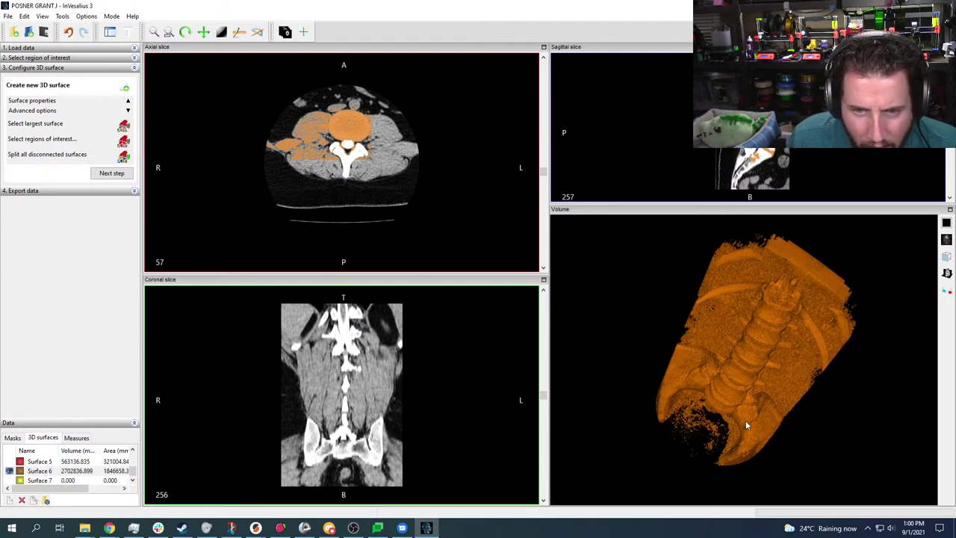
Display Surface 5 and Surface 4 together with Surface 6
{"action": "left_click", "coordinate": [10, 463]}
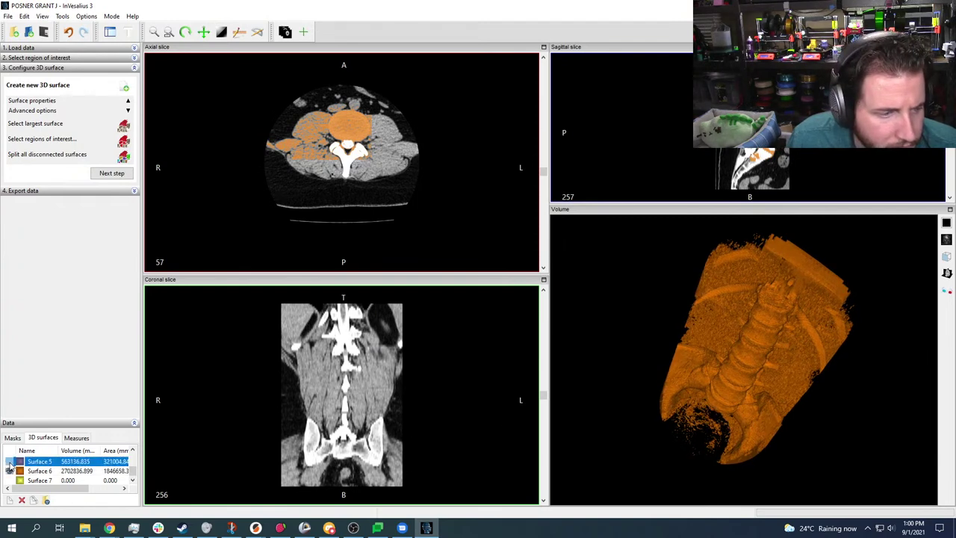
{"action": "left_click", "coordinate": [10, 462]}
{"action": "left_click", "coordinate": [10, 470]}
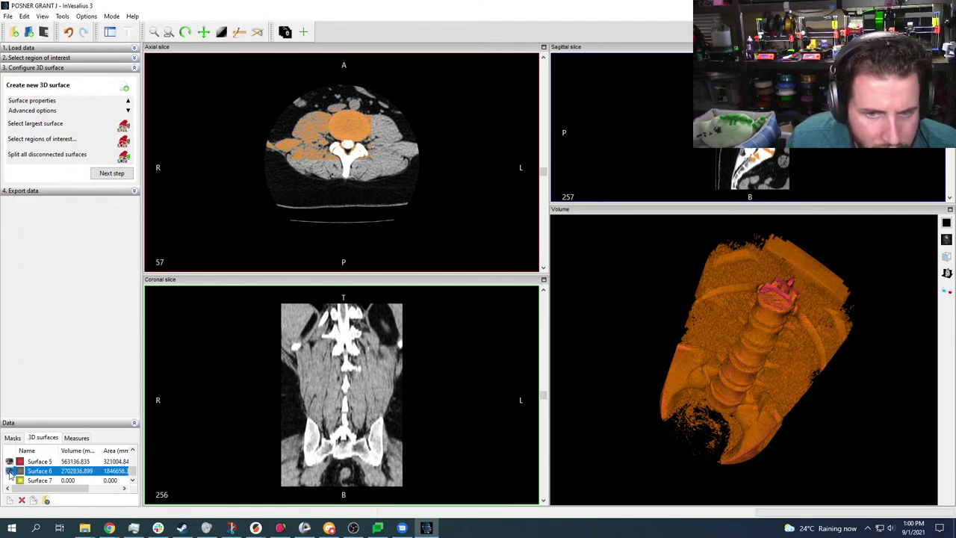
{"action": "scroll", "coordinate": [34, 471], "scroll_direction": "up", "scroll_amount": 1}
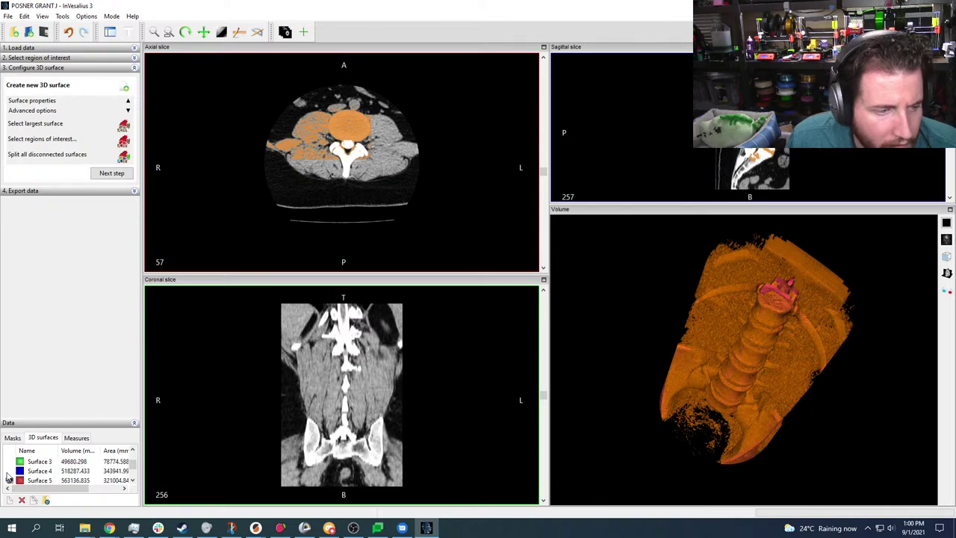
{"action": "left_click", "coordinate": [7, 471]}
{"action": "left_click", "coordinate": [10, 472]}
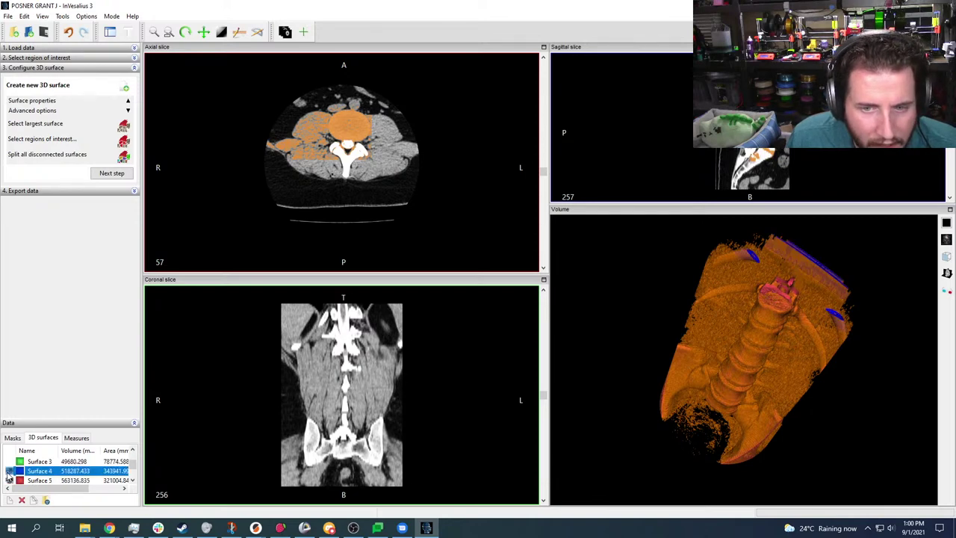
Hide Surface 6 and Surface 4 so that only Surface 5 remains displayed
{"action": "scroll", "coordinate": [14, 472], "scroll_direction": "down", "scroll_amount": 1}
{"action": "left_click", "coordinate": [17, 471]}
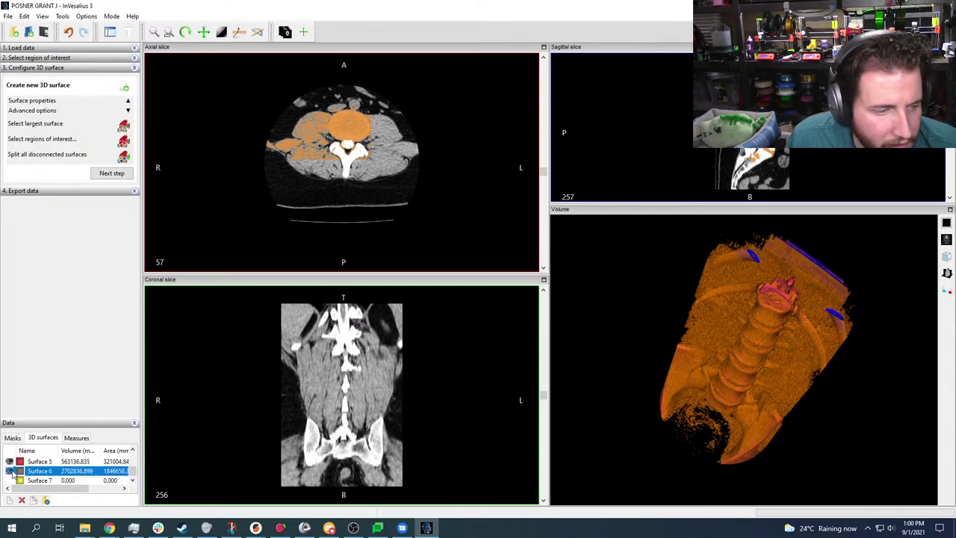
{"action": "left_click", "coordinate": [10, 471]}
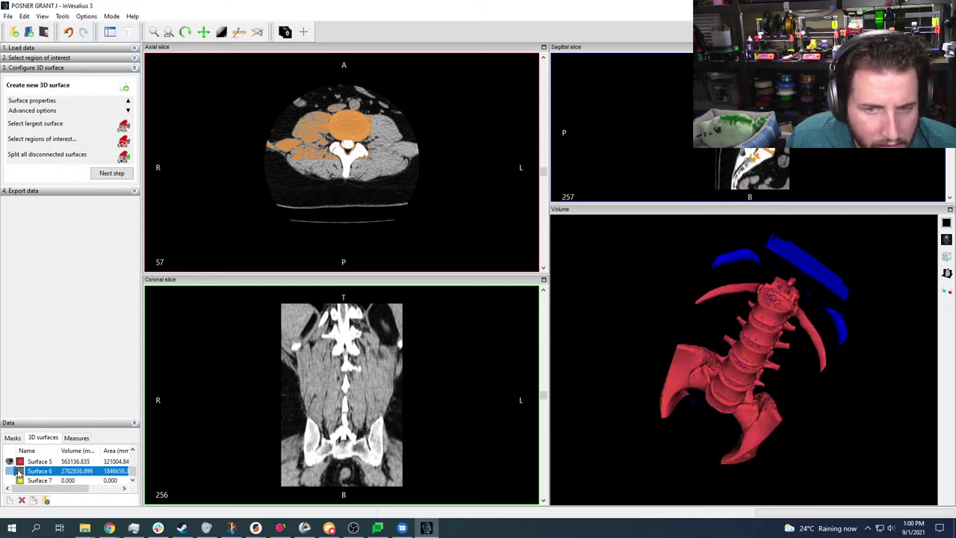
{"action": "scroll", "coordinate": [19, 473], "scroll_direction": "up", "scroll_amount": 2}
{"action": "left_click", "coordinate": [17, 471]}
{"action": "left_click", "coordinate": [10, 471]}
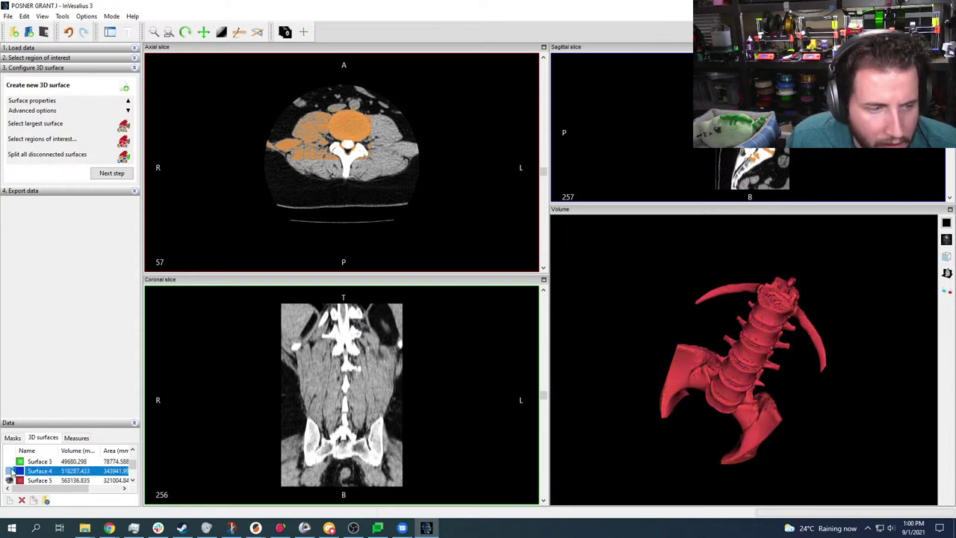
Show Surface 3 briefly to compare it with Surface 5, and hide it again
{"action": "left_click", "coordinate": [12, 461]}
{"action": "left_click", "coordinate": [10, 462]}
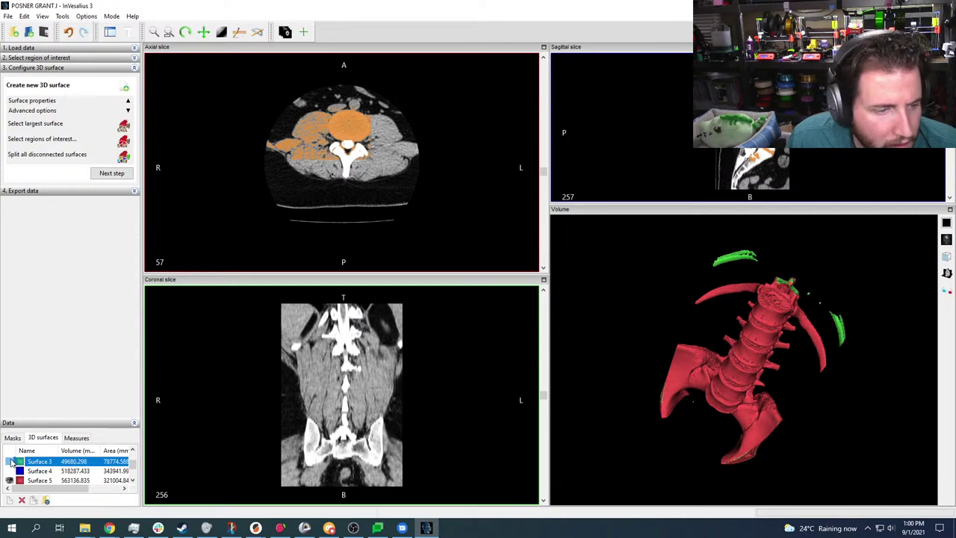
{"action": "left_click", "coordinate": [11, 462]}
Display Surface 2 and Surface 6 together with Surface 5
{"action": "scroll", "coordinate": [13, 470], "scroll_direction": "up", "scroll_amount": 2}
{"action": "left_click", "coordinate": [17, 471]}
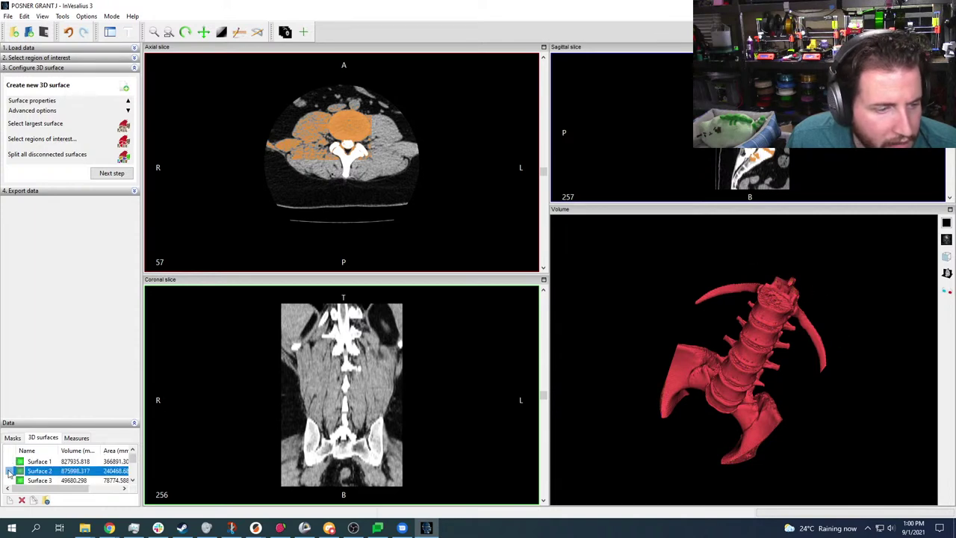
{"action": "left_click", "coordinate": [9, 471]}
{"action": "scroll", "coordinate": [9, 472], "scroll_direction": "down", "scroll_amount": 2}
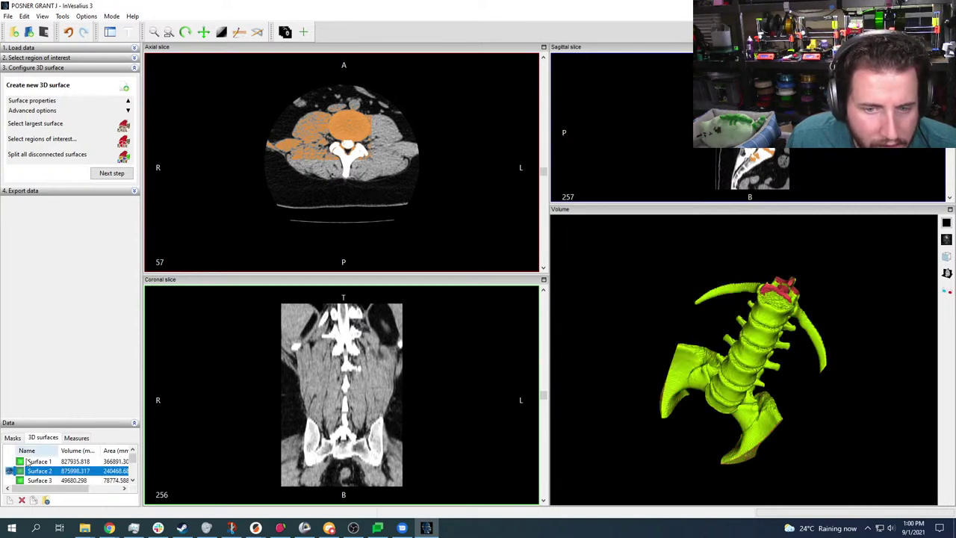
{"action": "left_click", "coordinate": [10, 471]}
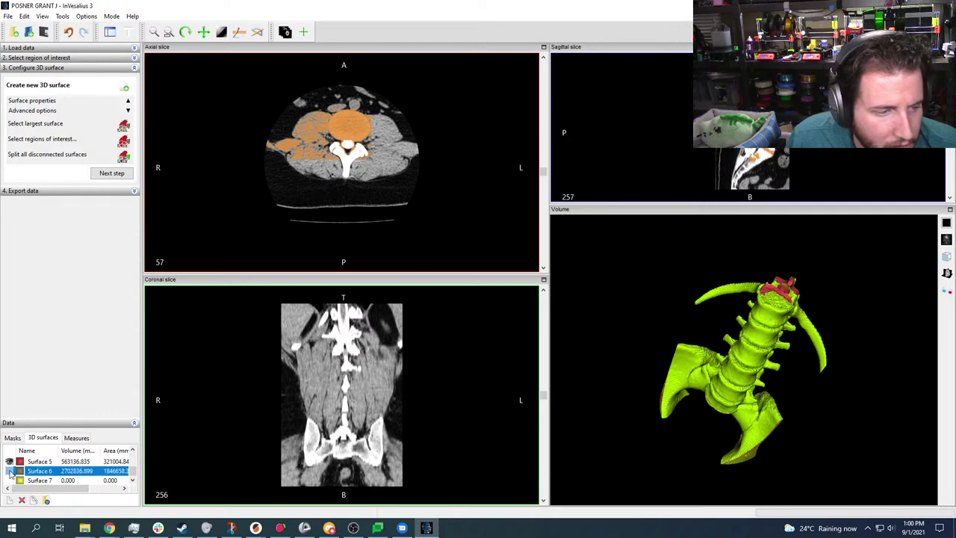
{"action": "left_click", "coordinate": [9, 471]}
{"action": "left_click", "coordinate": [42, 437]}
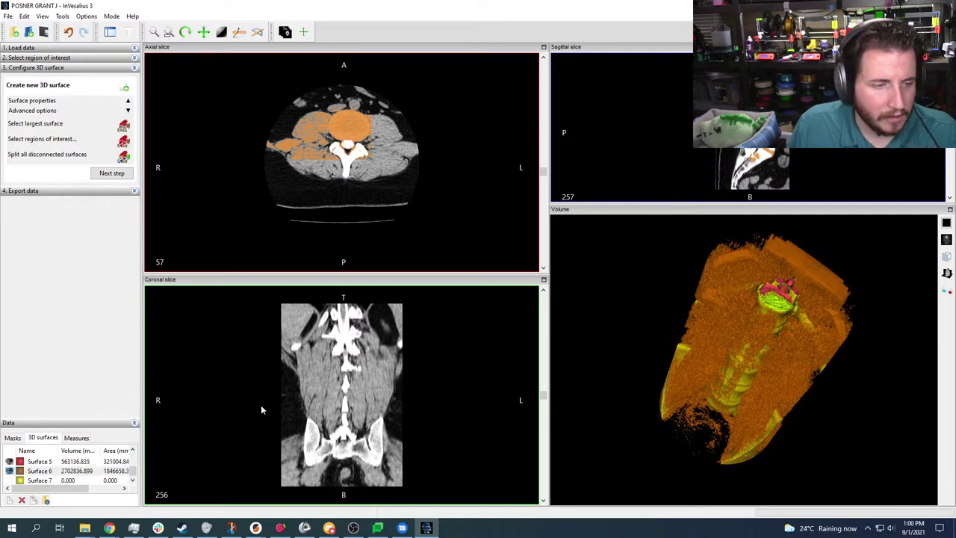
Fill the mask's holes automatically on all slices in 3D with connectivity 6 and a maximum hole size of 1000 voxels
{"action": "left_click", "coordinate": [114, 173]}
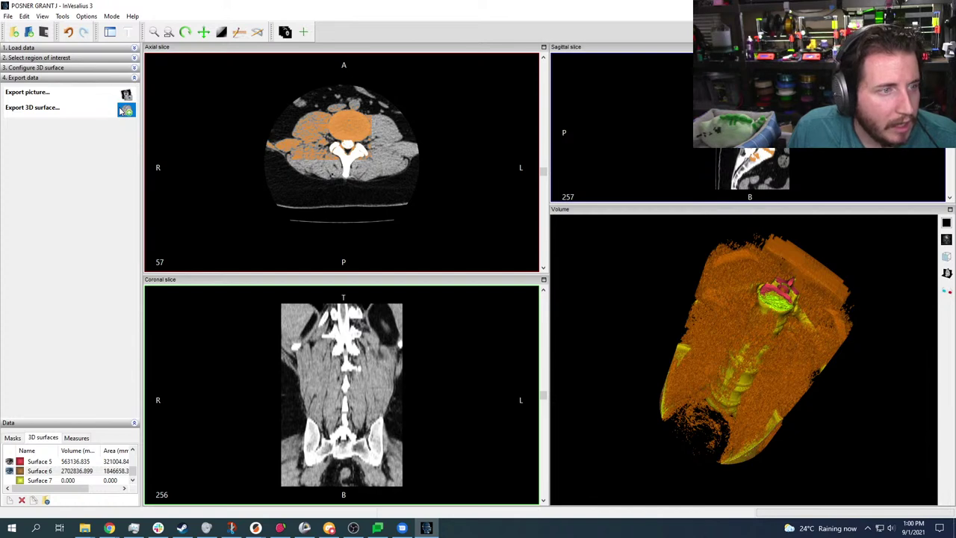
{"action": "left_click", "coordinate": [62, 16]}
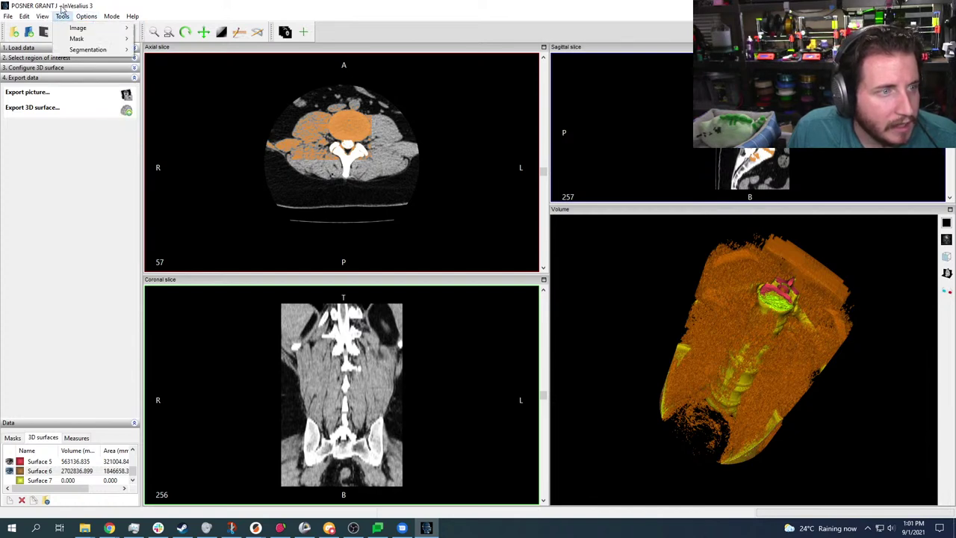
{"action": "mouse_move", "coordinate": [82, 42]}
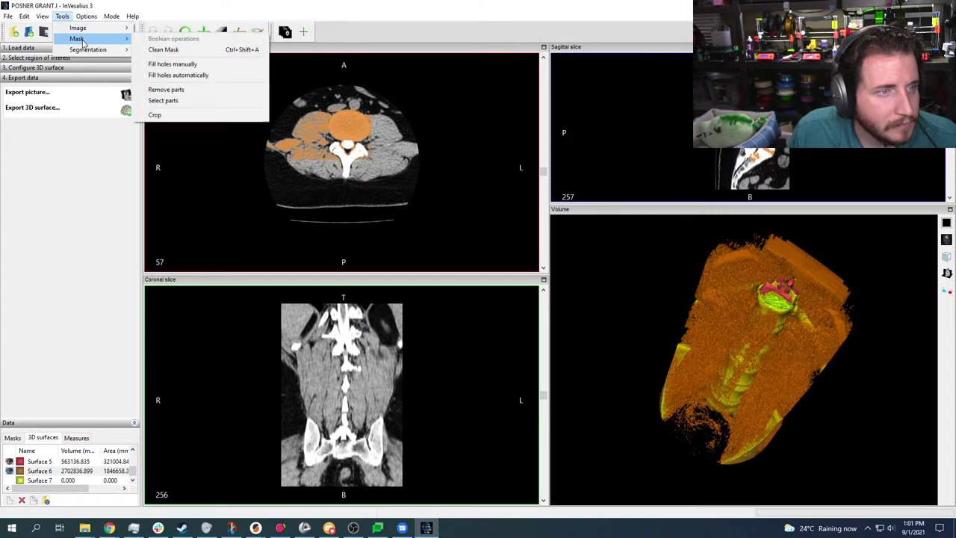
{"action": "left_click", "coordinate": [179, 76]}
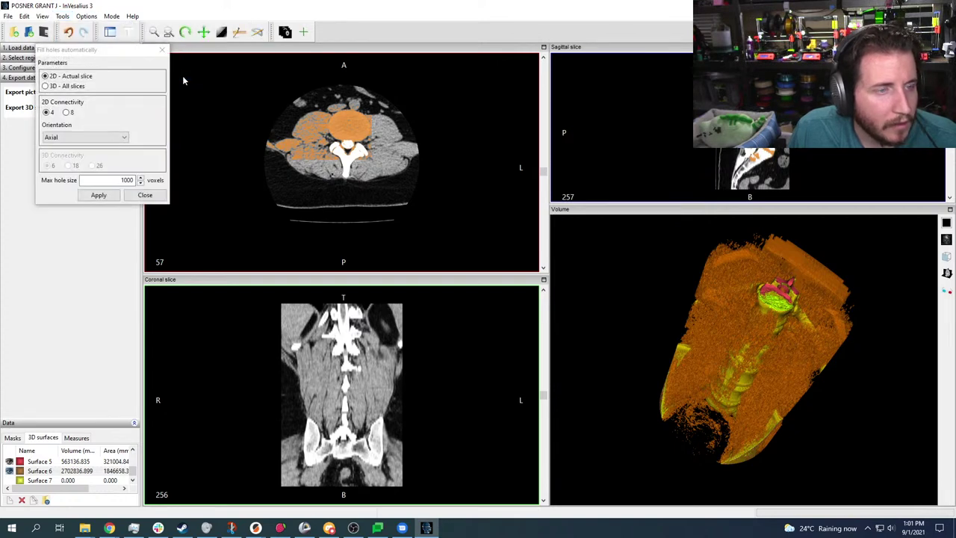
{"action": "left_click", "coordinate": [47, 86]}
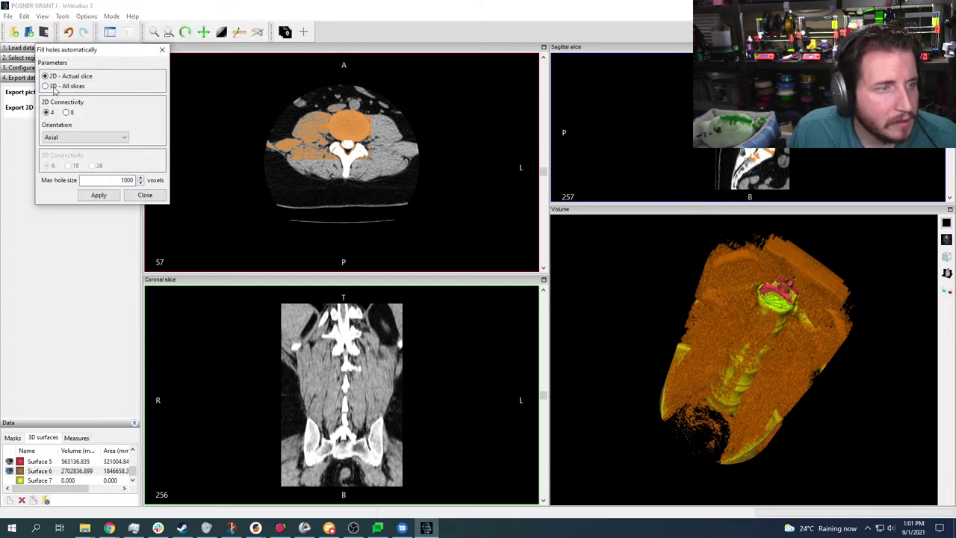
{"action": "left_click", "coordinate": [84, 201]}
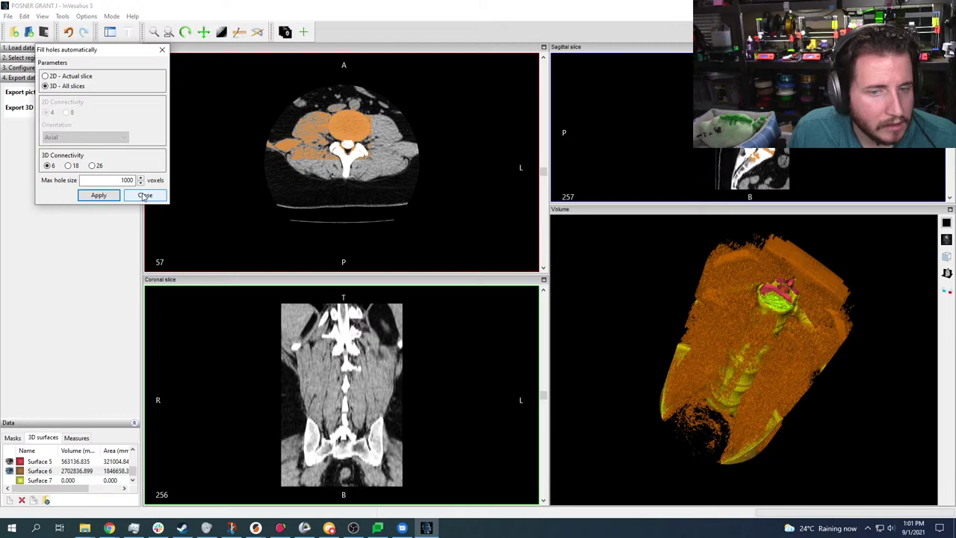
Fill the mask's holes on all slices again with 3D connectivity 18, and close the hole-filling settings
{"action": "left_click", "coordinate": [161, 431]}
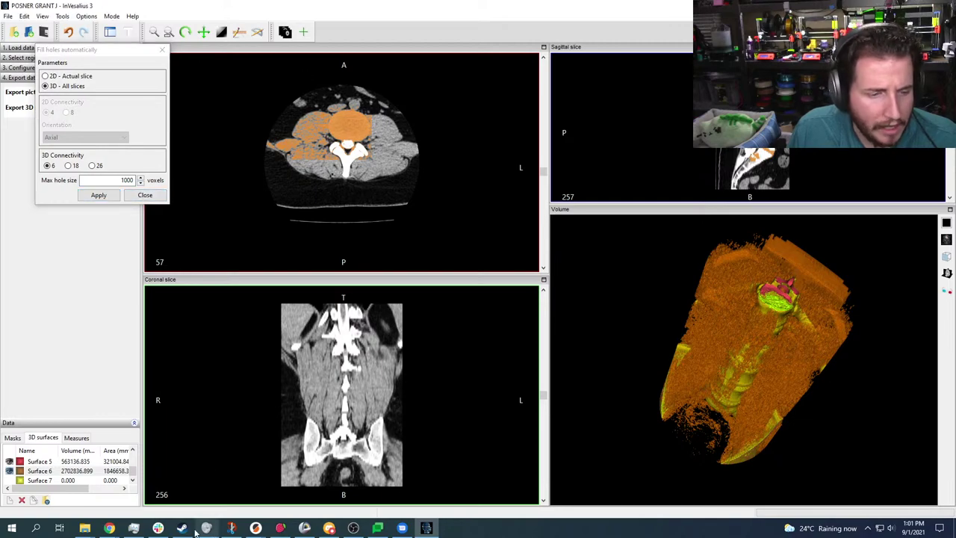
{"action": "left_click", "coordinate": [134, 528]}
{"action": "left_click", "coordinate": [134, 528]}
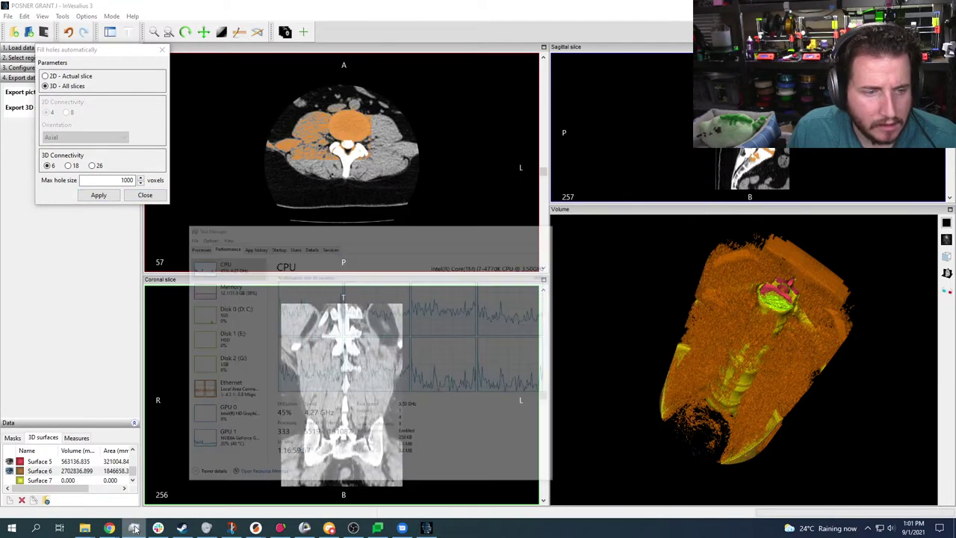
{"action": "left_click", "coordinate": [68, 165]}
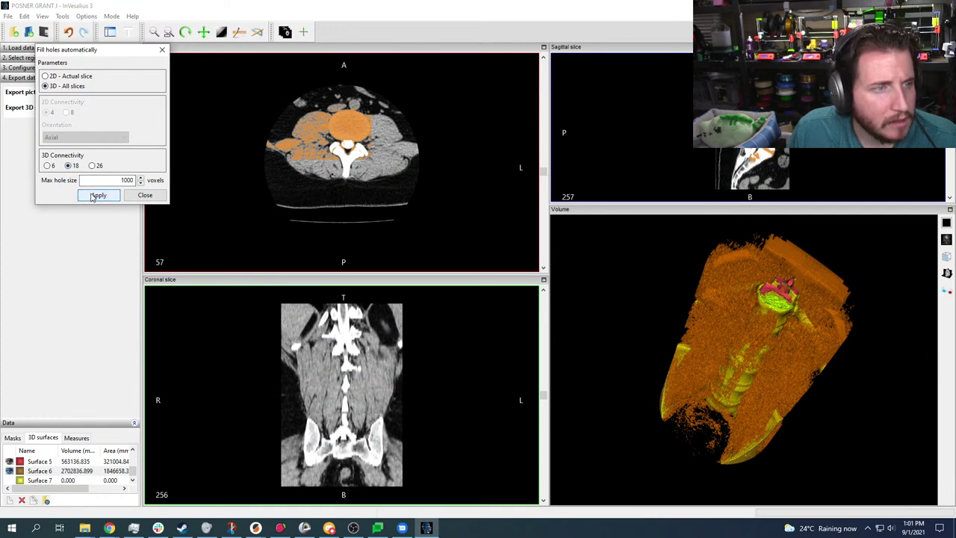
{"action": "left_click", "coordinate": [93, 195]}
{"action": "left_click", "coordinate": [162, 50]}
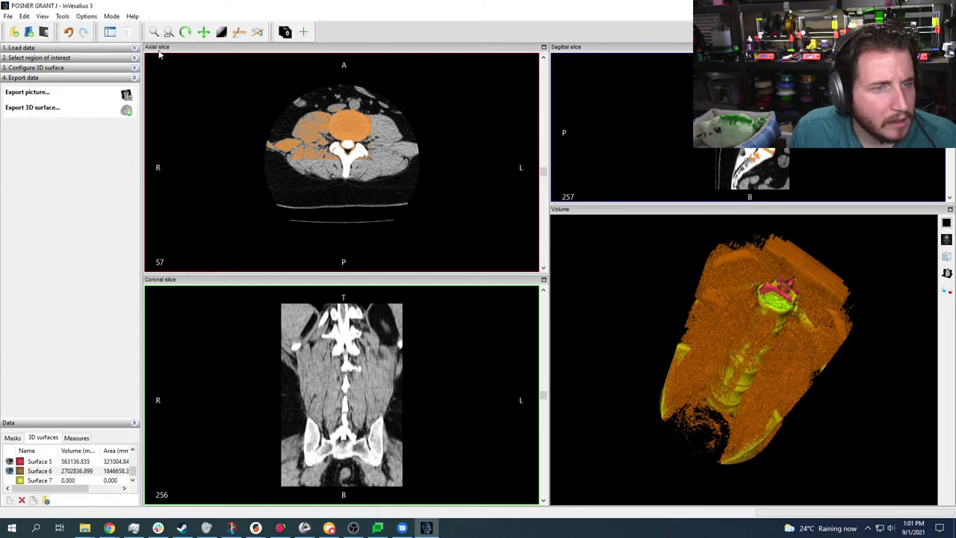
Export the 3D surface as the STL file "spine live.stl" in the Downloads folder on drive E:
{"action": "left_click", "coordinate": [126, 111]}
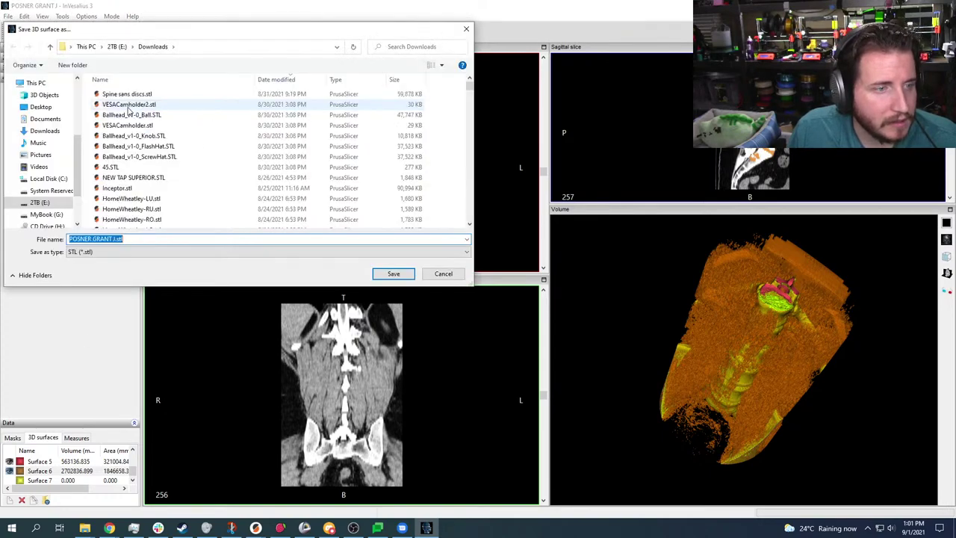
{"action": "left_click", "coordinate": [115, 239]}
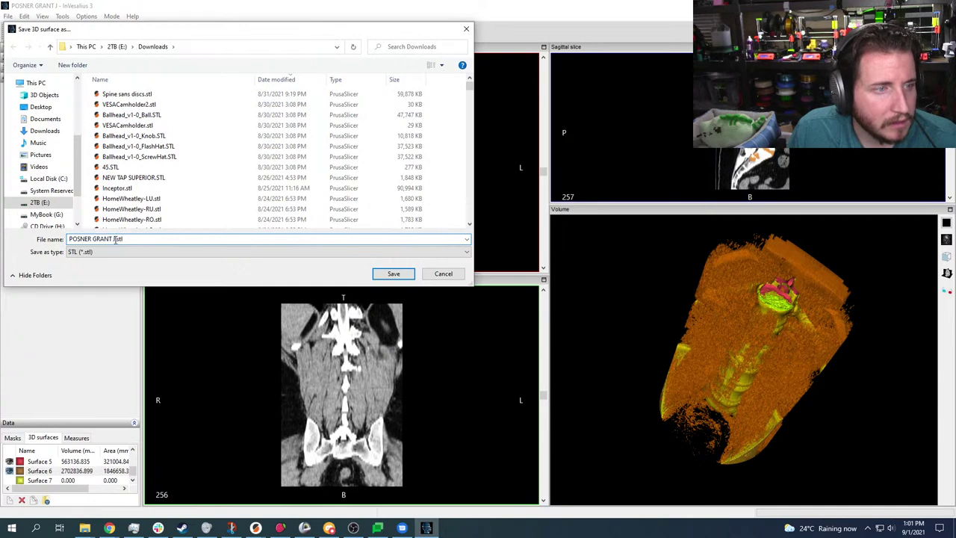
{"action": "left_click_drag", "start_coordinate": [115, 239], "coordinate": [65, 241]}
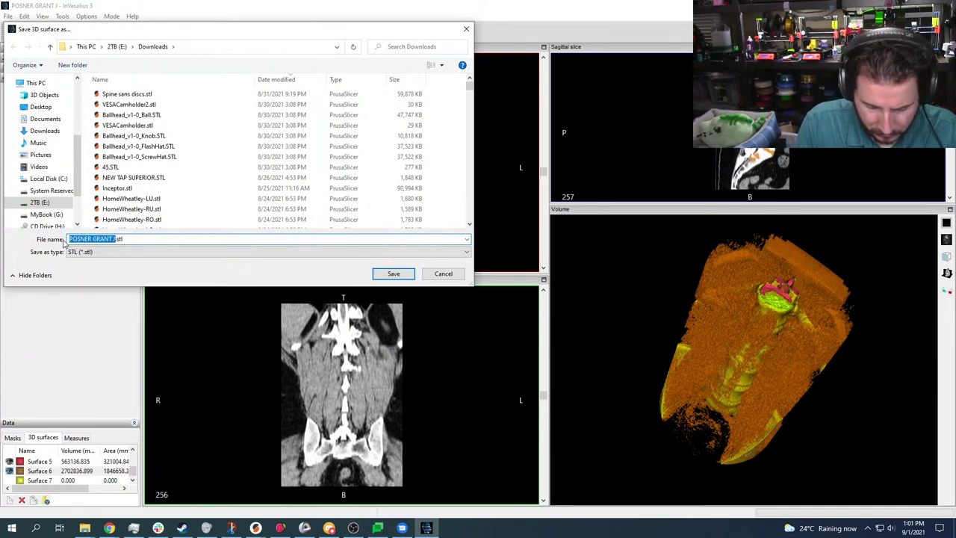
{"action": "type", "text": "spine l.st"}
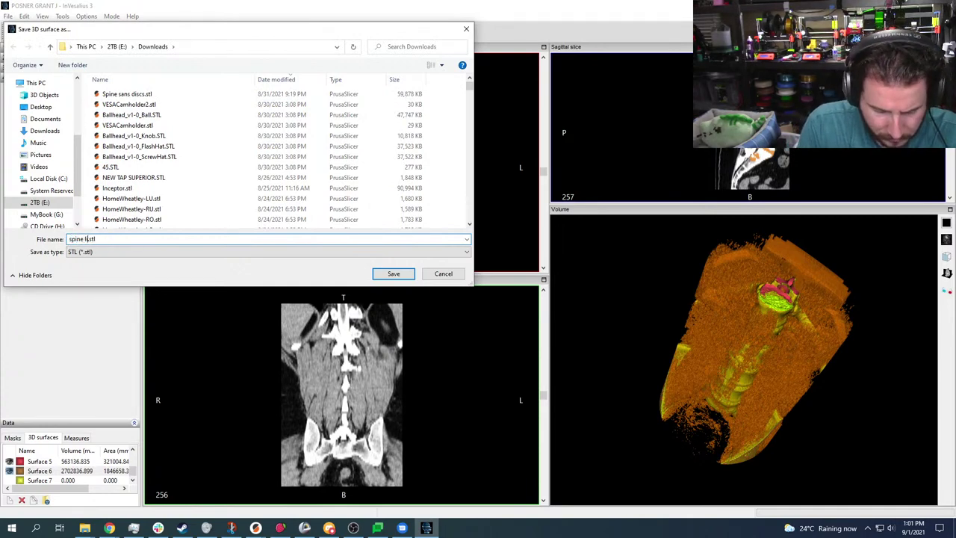
{"action": "type", "text": " l"}
{"action": "key", "text": "Return"}
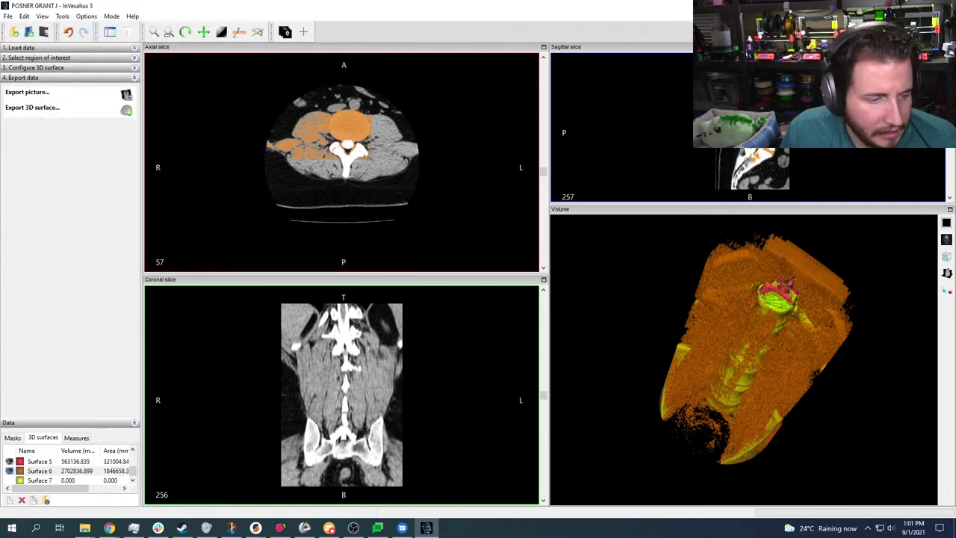
Check the already open Downloads folder in File Explorer for the exported spine STL
{"action": "left_click", "coordinate": [84, 527]}
{"action": "left_click", "coordinate": [45, 484]}
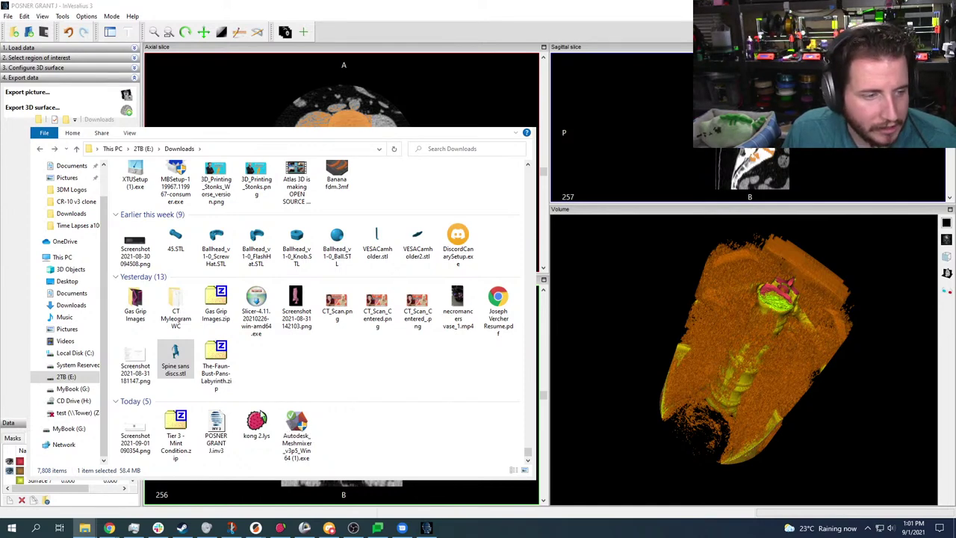
{"action": "left_click", "coordinate": [15, 320]}
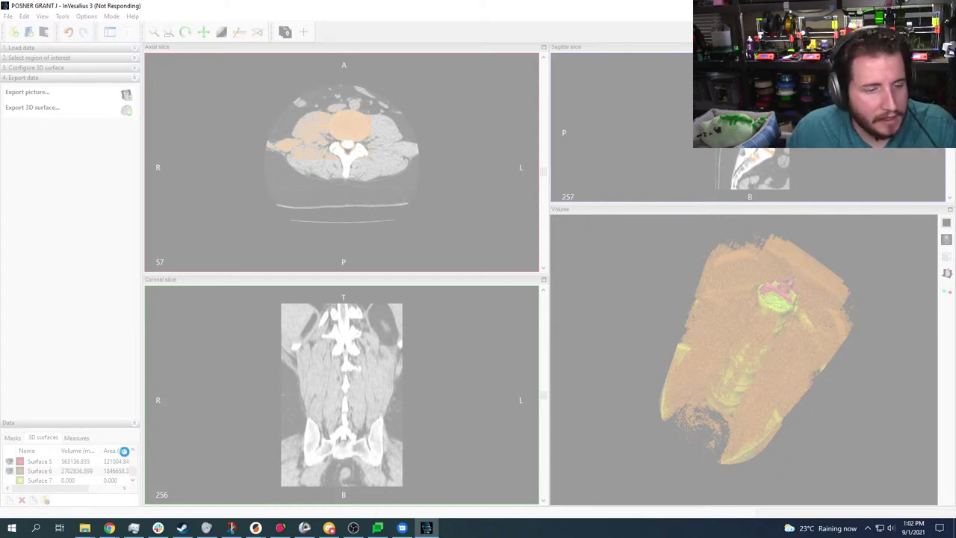
{"action": "mouse_move", "coordinate": [85, 528]}
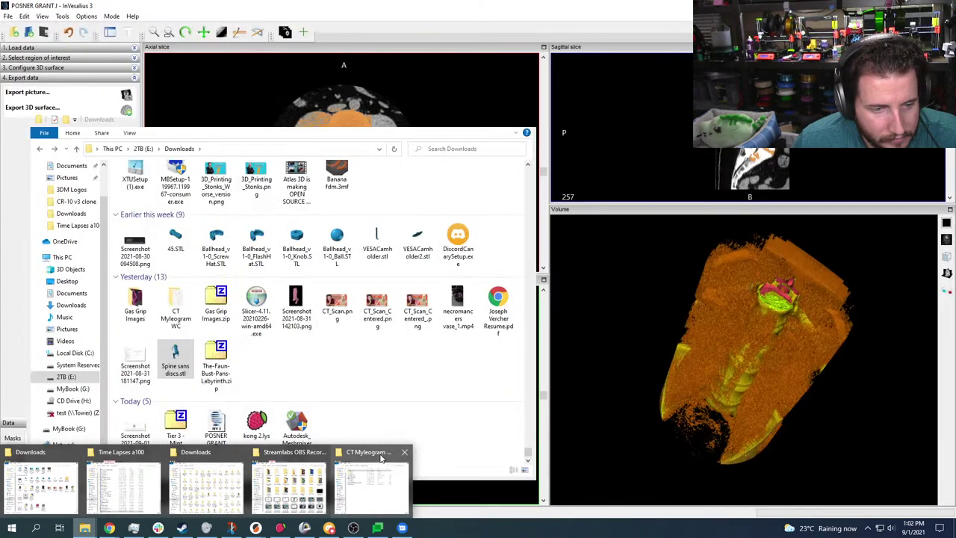
{"action": "left_click", "coordinate": [319, 453]}
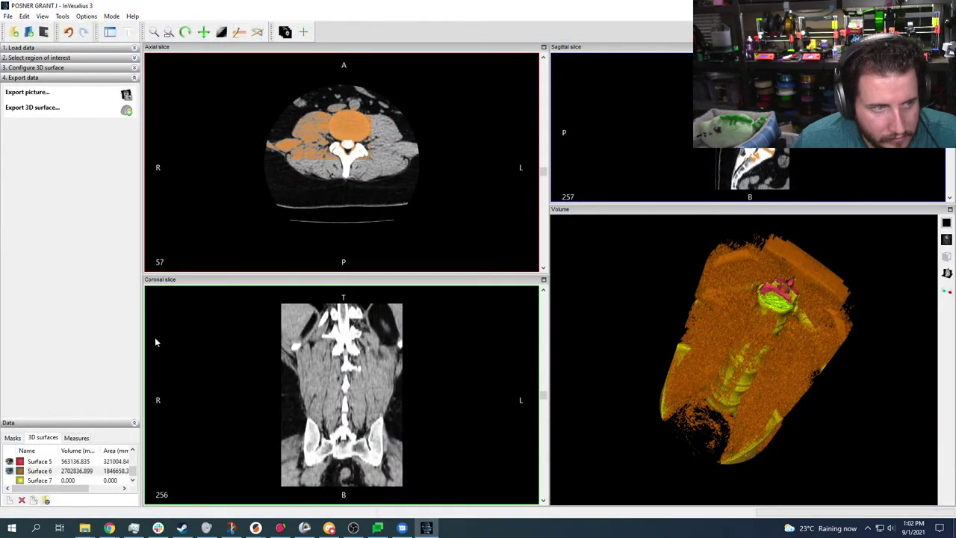
{"action": "mouse_move", "coordinate": [84, 529]}
{"action": "left_click", "coordinate": [44, 480]}
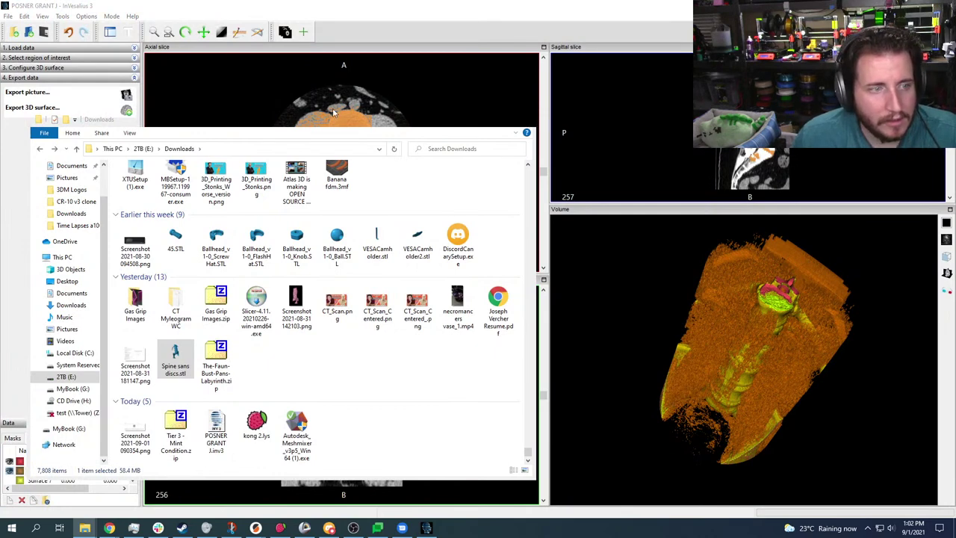
Close all File Explorer windows and reopen the Downloads folder on drive E: in a new, wider window
{"action": "right_click", "coordinate": [87, 529]}
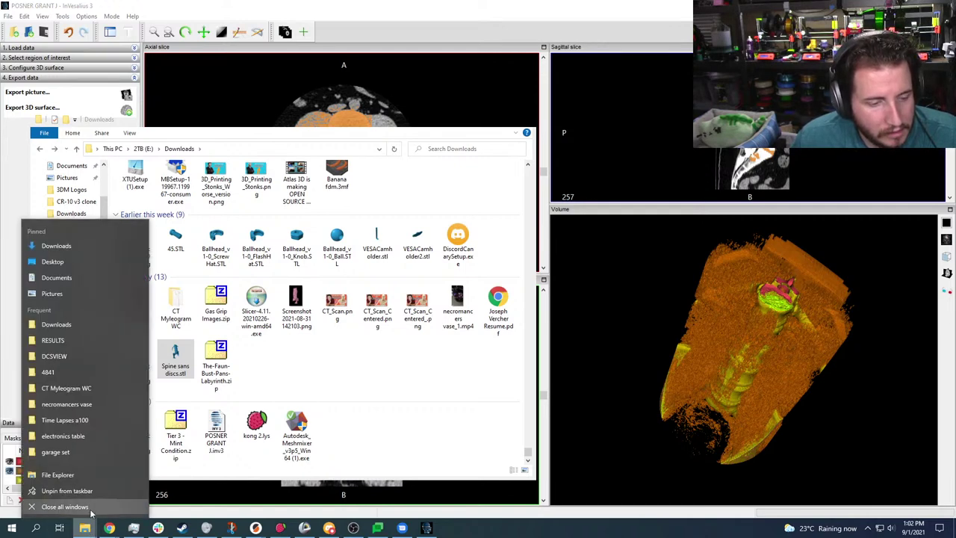
{"action": "left_click", "coordinate": [65, 506]}
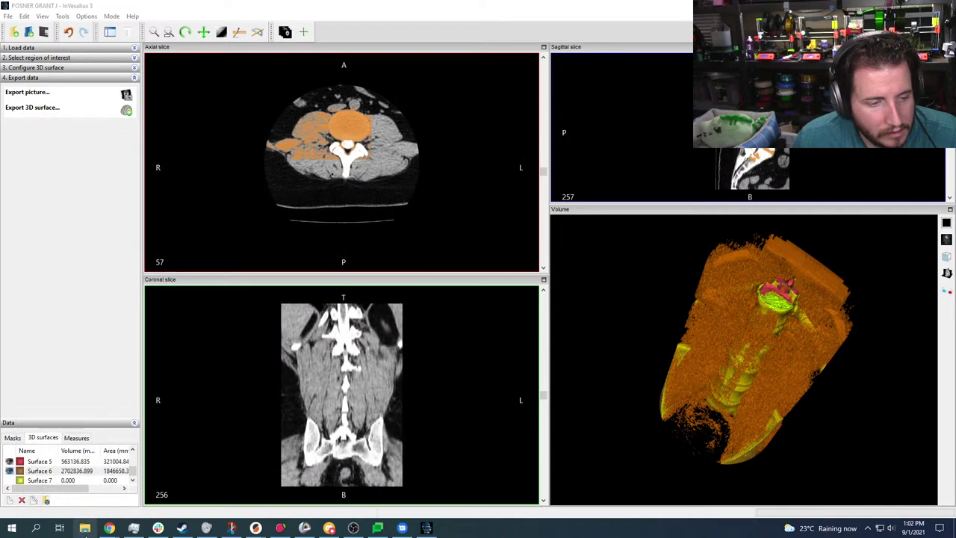
{"action": "key", "text": "super+e"}
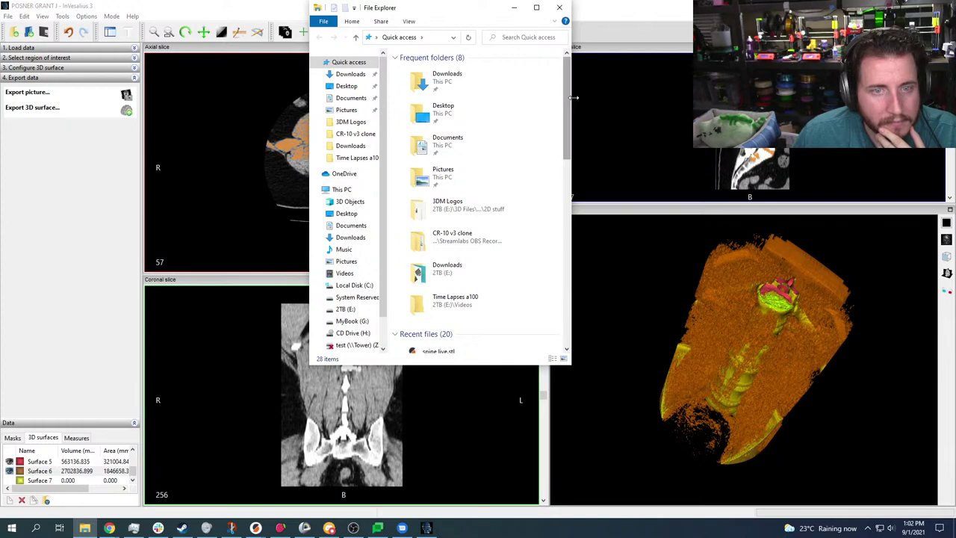
{"action": "left_click_drag", "start_coordinate": [570, 101], "coordinate": [762, 101]}
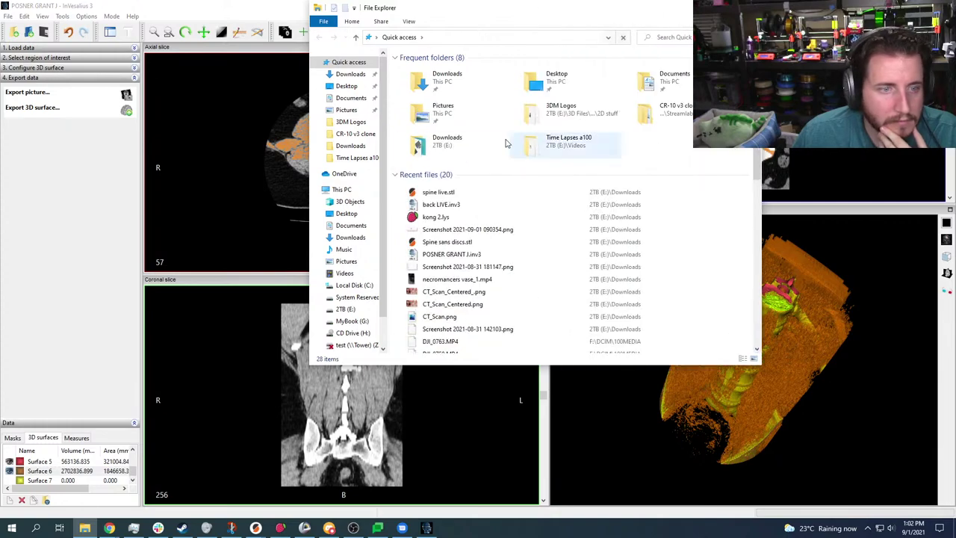
{"action": "left_click", "coordinate": [350, 146]}
{"action": "left_click_drag", "start_coordinate": [521, 14], "coordinate": [335, 101]}
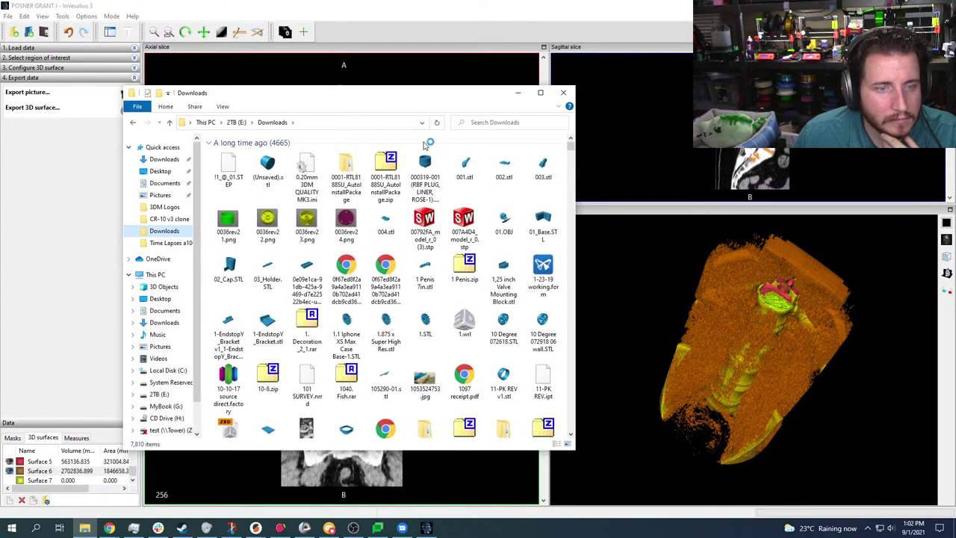
Locate spine live.stl among today's downloads and select the Autodesk Meshmixer installer file
{"action": "left_click_drag", "start_coordinate": [566, 265], "coordinate": [576, 443]}
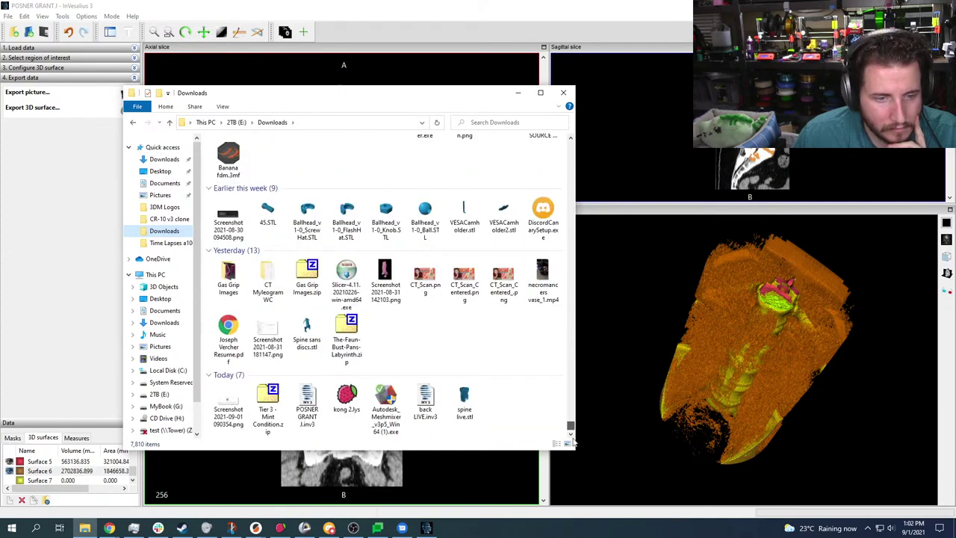
{"action": "left_click", "coordinate": [464, 413]}
{"action": "left_click", "coordinate": [396, 415]}
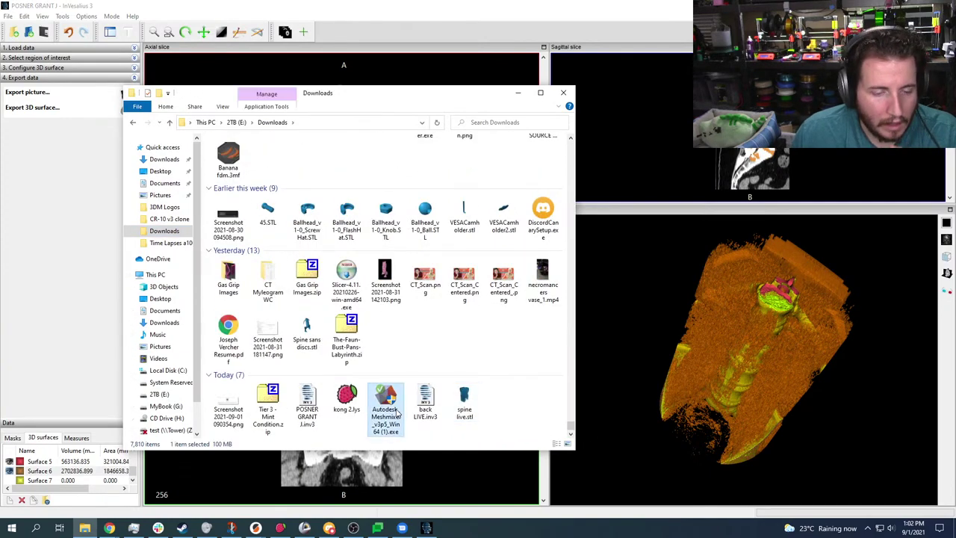
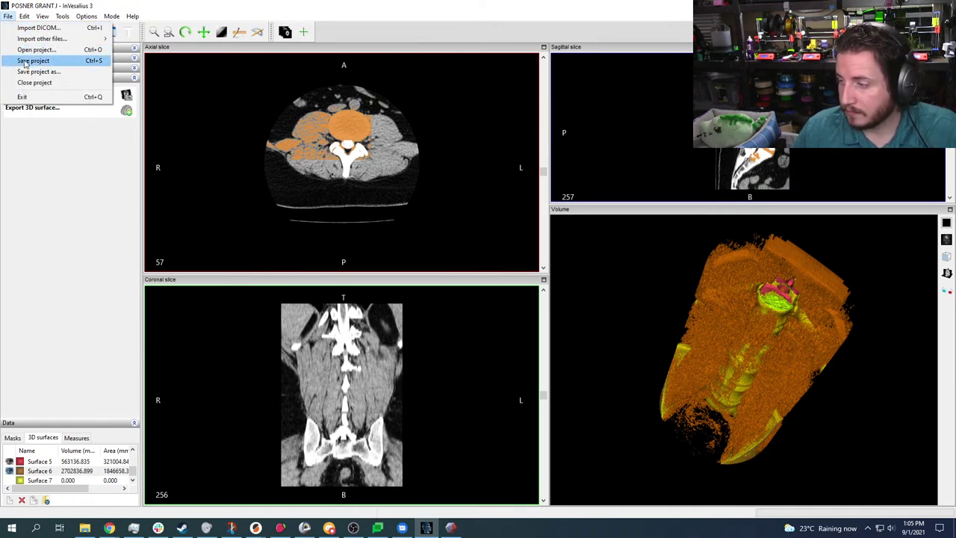
Save the InVesalius project and close the 3D Slicer window
{"action": "left_click", "coordinate": [30, 60]}
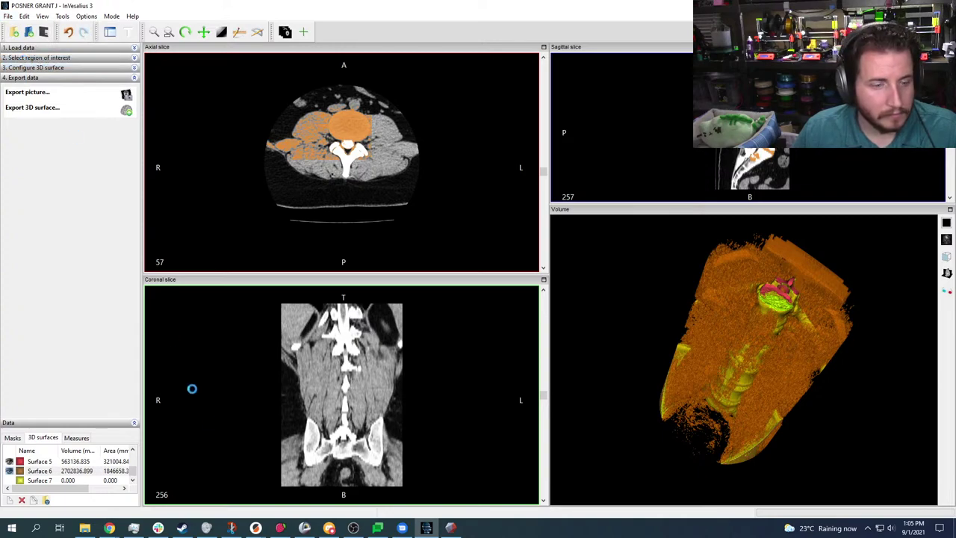
{"action": "mouse_move", "coordinate": [309, 528]}
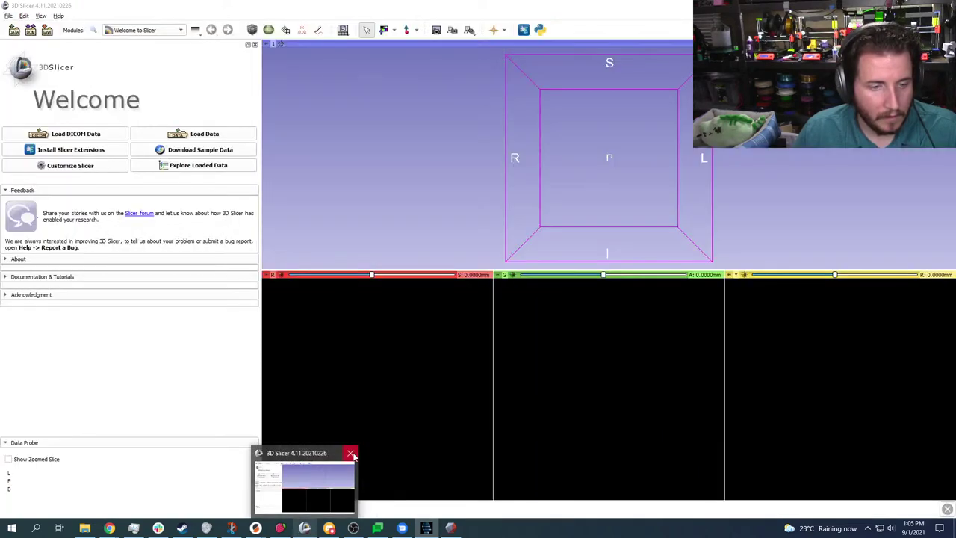
{"action": "left_click", "coordinate": [352, 454]}
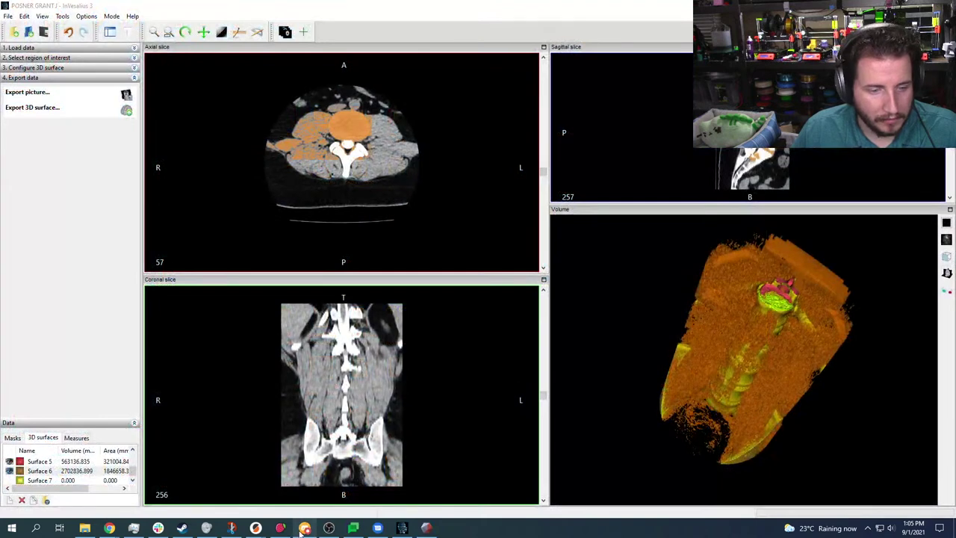
Switch to Autodesk Meshmixer and check the progress of the spine mesh generation
{"action": "mouse_move", "coordinate": [336, 528]}
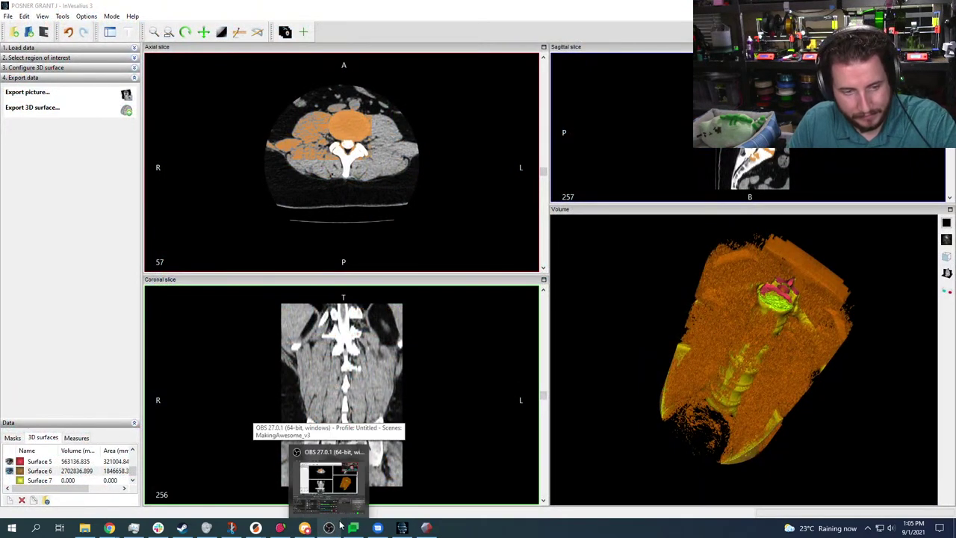
{"action": "left_click", "coordinate": [424, 529]}
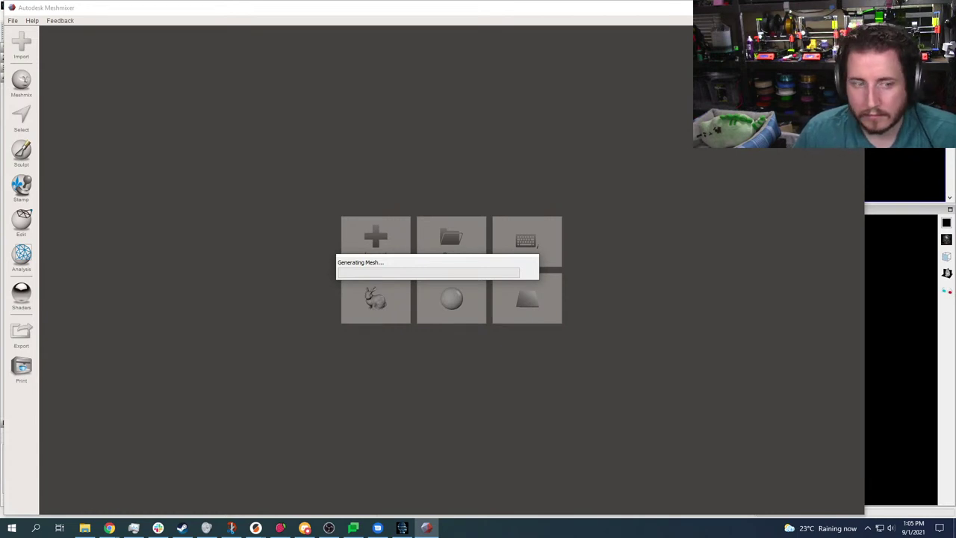
{"action": "key", "text": "alt+Tab"}
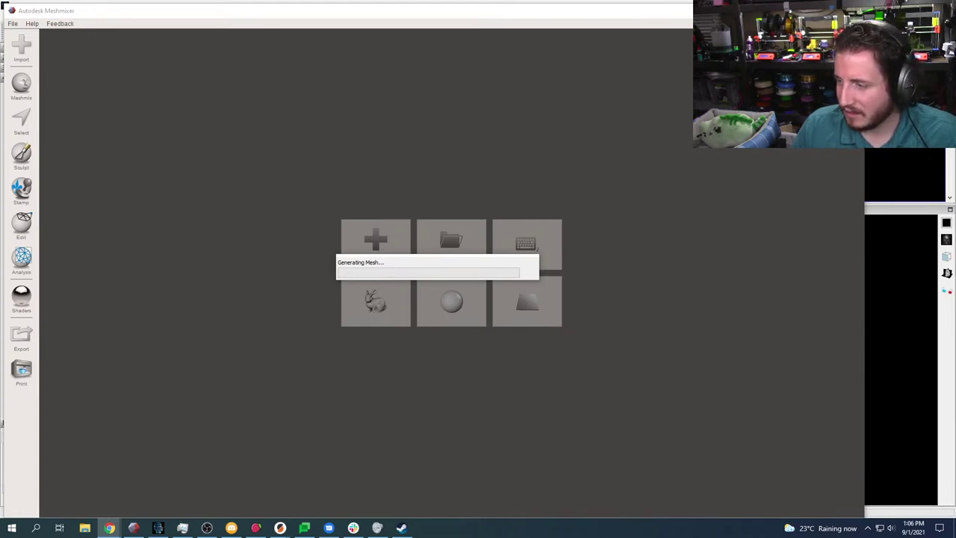
{"action": "key", "text": "alt+Tab"}
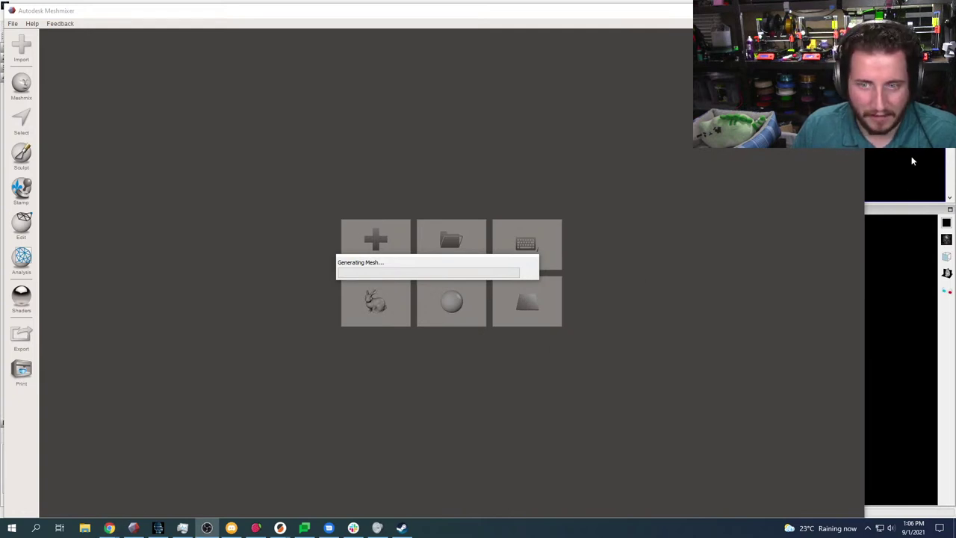
Close InVesalius, move Meshmixer to the end of the running programs and bring its window to the front
{"action": "key", "text": "alt+Tab"}
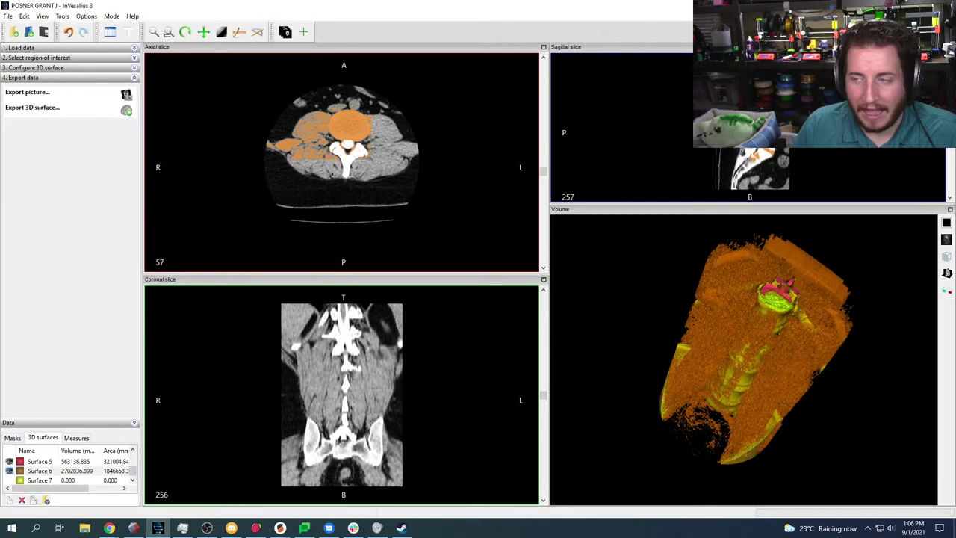
{"action": "left_click", "coordinate": [944, 5]}
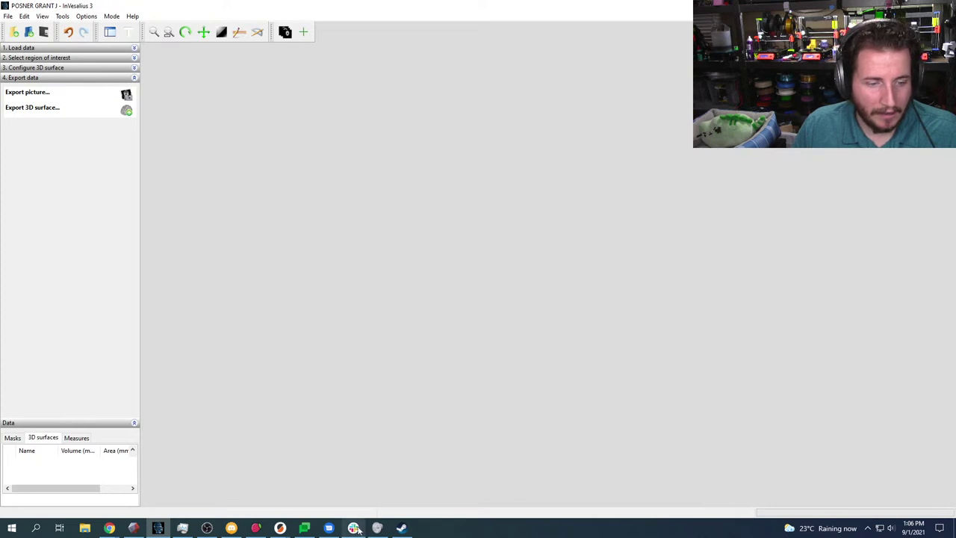
{"action": "left_click_drag", "start_coordinate": [132, 531], "coordinate": [419, 523]}
{"action": "left_click", "coordinate": [417, 528]}
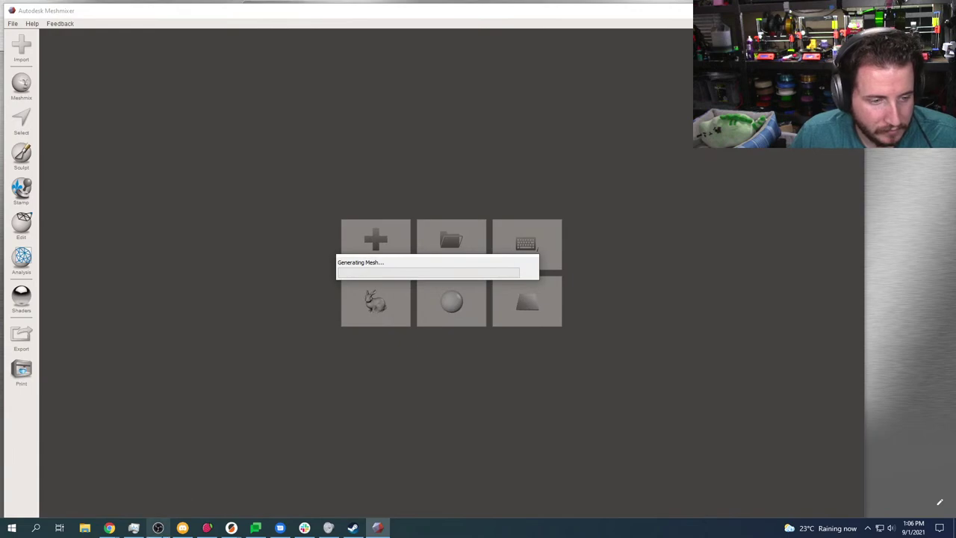
Open the Downloads folder on drive E: over PrusaSlicer and check the file size of spine live.stl
{"action": "mouse_move", "coordinate": [231, 527]}
{"action": "left_click", "coordinate": [97, 482]}
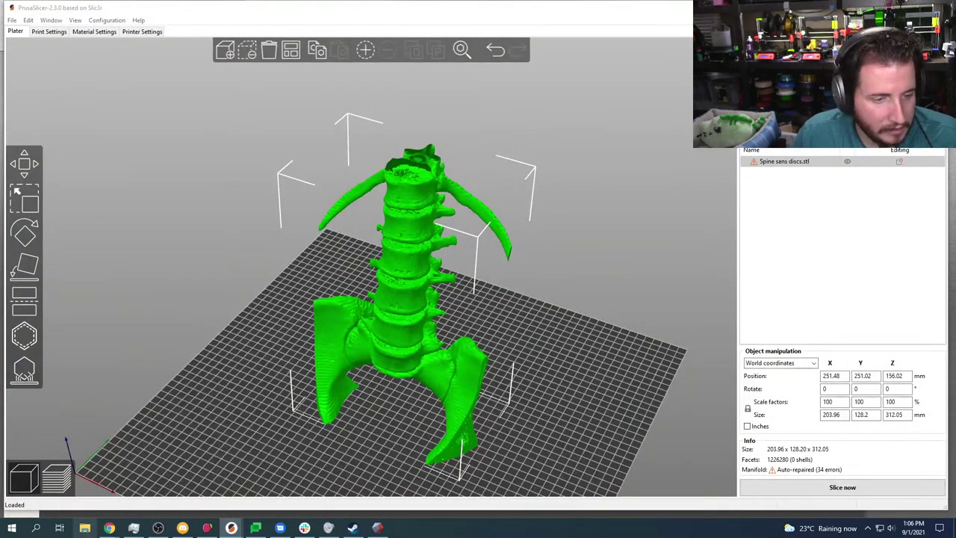
{"action": "left_click", "coordinate": [84, 527]}
{"action": "left_click", "coordinate": [164, 231]}
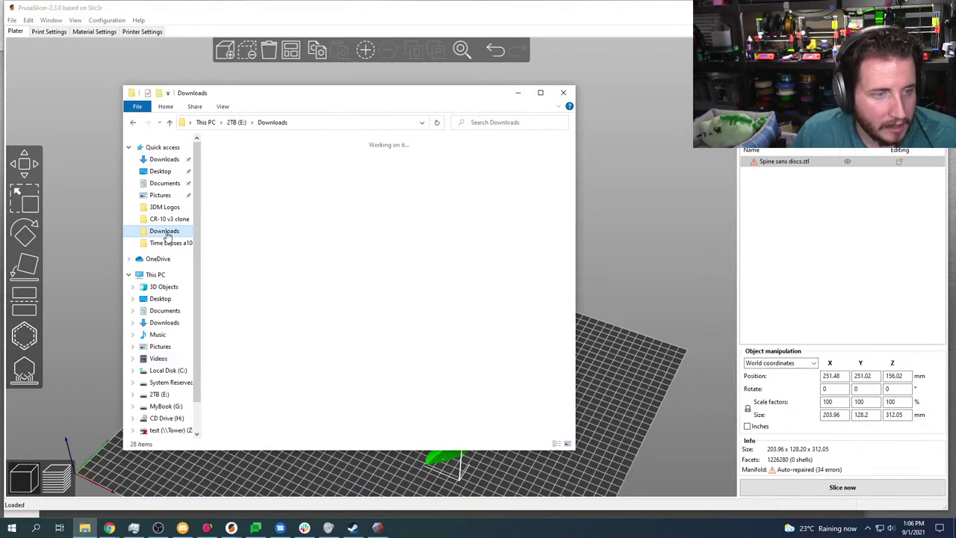
{"action": "left_click_drag", "start_coordinate": [572, 149], "coordinate": [575, 441]}
{"action": "left_click", "coordinate": [438, 401]}
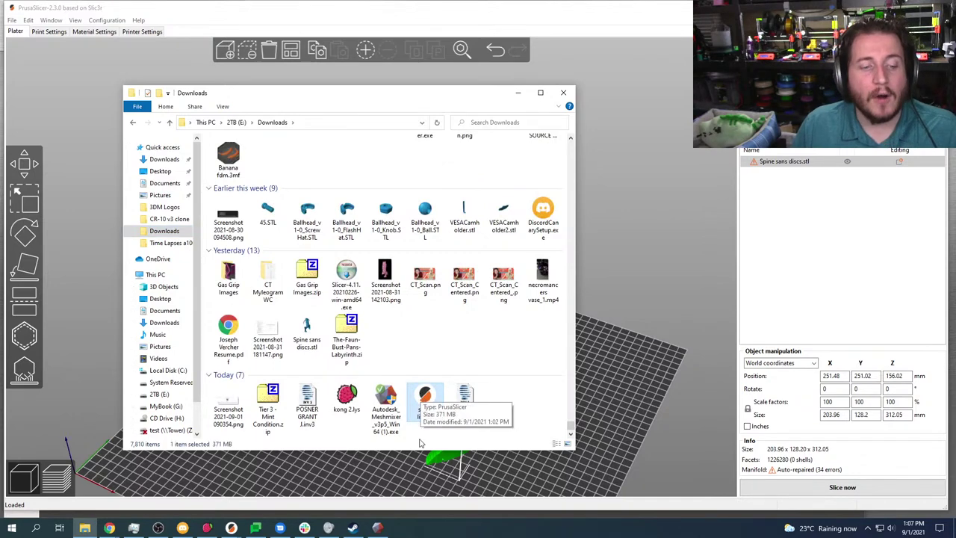
Check Meshmixer's import progress and look up the file size of Spine sans discs.stl in Downloads for comparison
{"action": "left_click", "coordinate": [379, 528]}
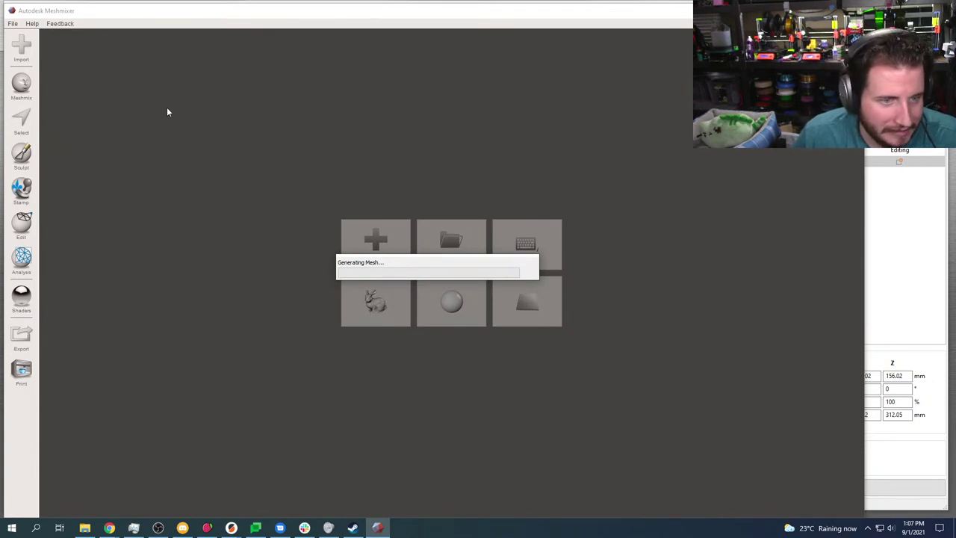
{"action": "left_click", "coordinate": [84, 528]}
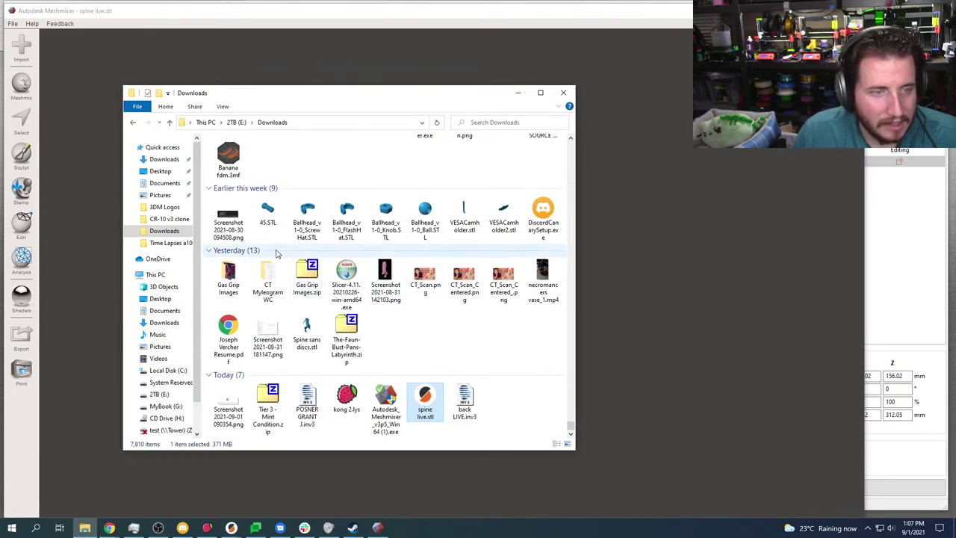
{"action": "left_click", "coordinate": [309, 342]}
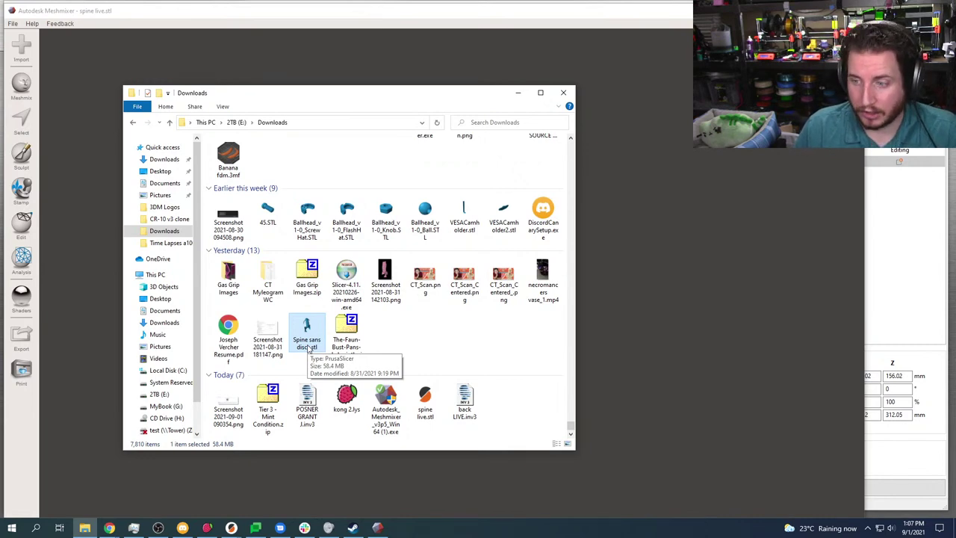
{"action": "left_click", "coordinate": [453, 329]}
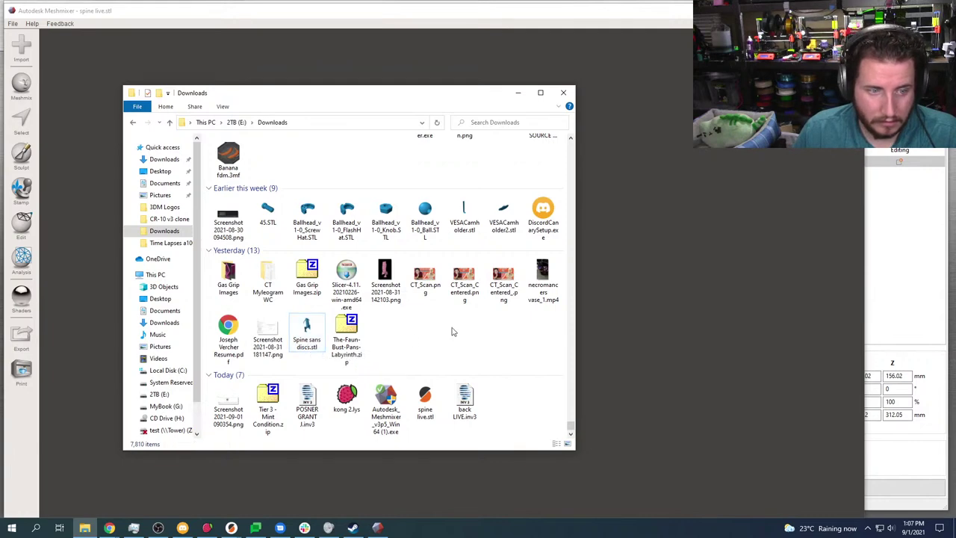
Minimize the File Explorer window and check the computer's processor load in Task Manager
{"action": "left_click", "coordinate": [595, 316]}
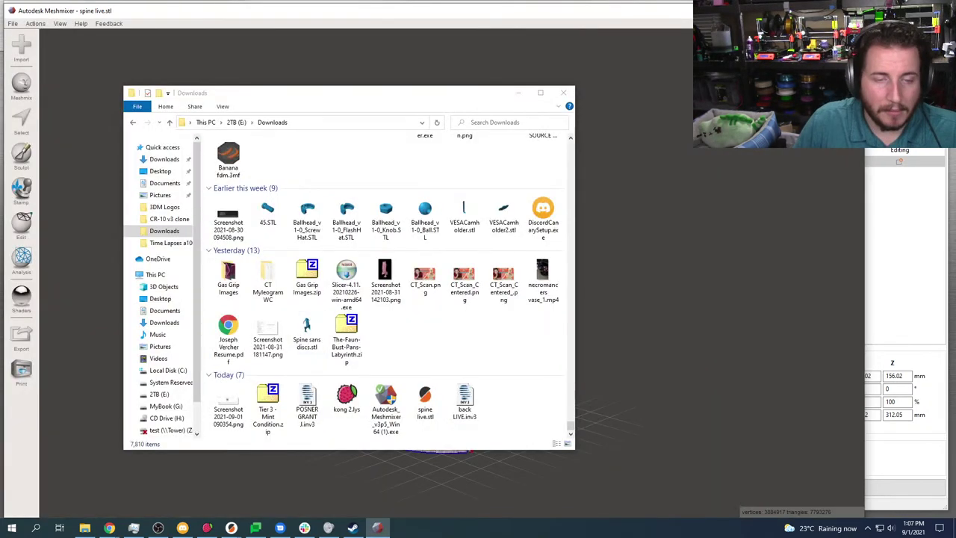
{"action": "left_click", "coordinate": [518, 92]}
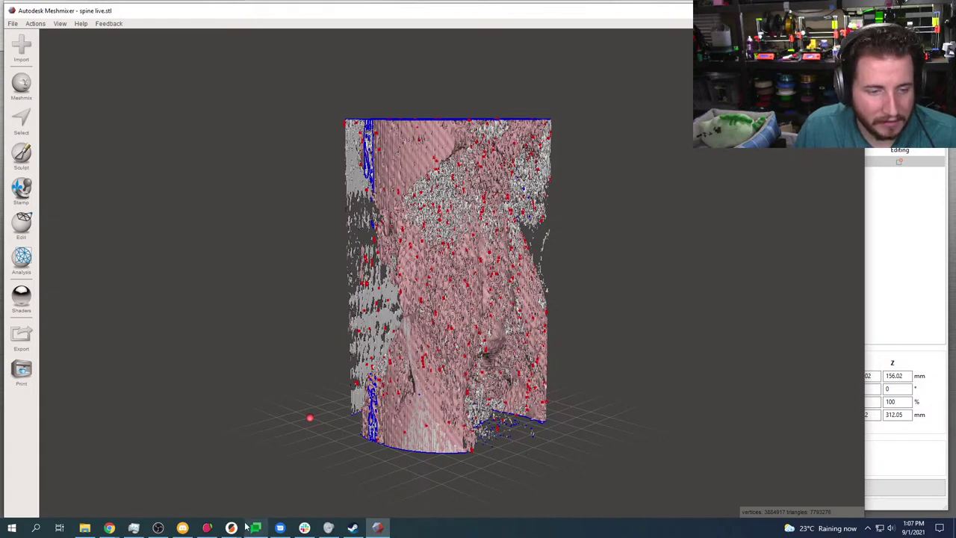
{"action": "left_click", "coordinate": [135, 528]}
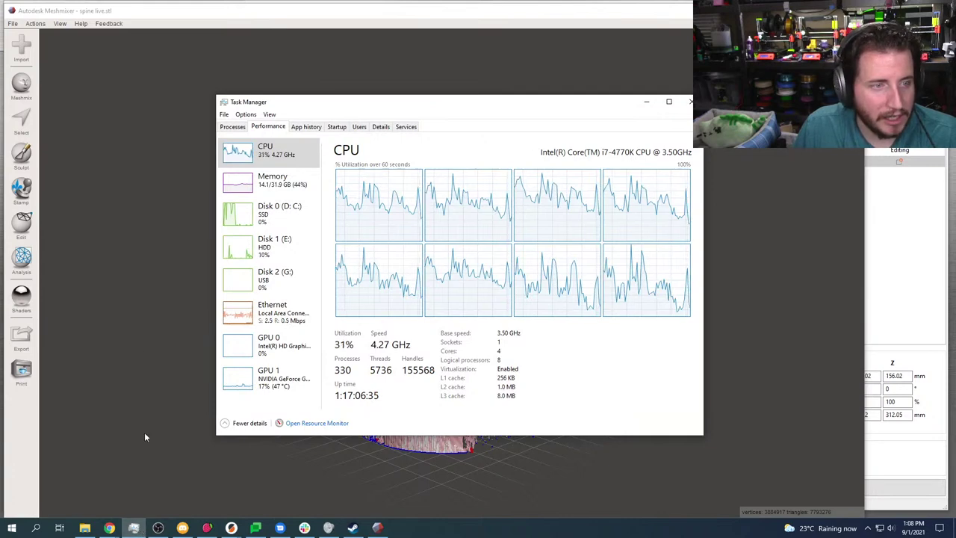
Enable Basic Rendering in Meshmixer's general preferences, acknowledge the restart notice and close the preferences
{"action": "left_click", "coordinate": [13, 23]}
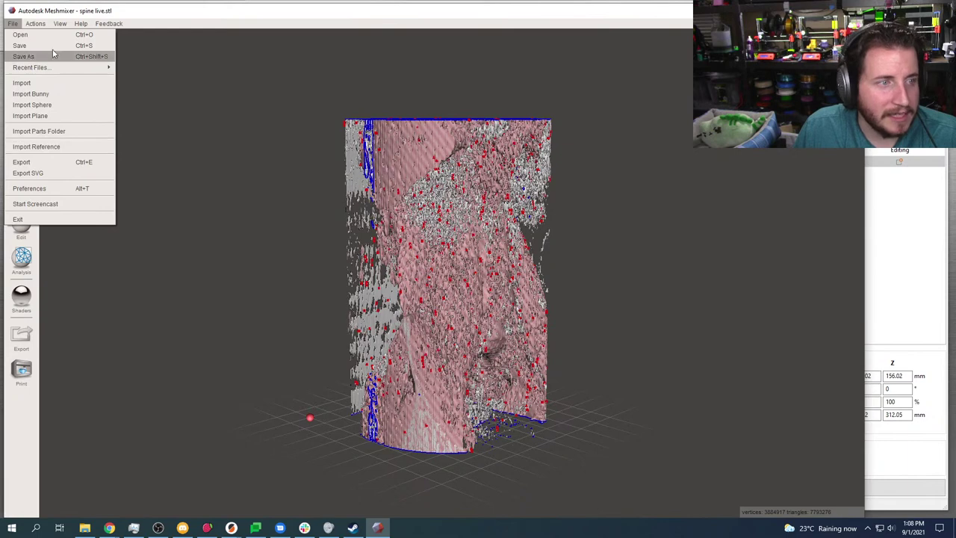
{"action": "mouse_move", "coordinate": [36, 23]}
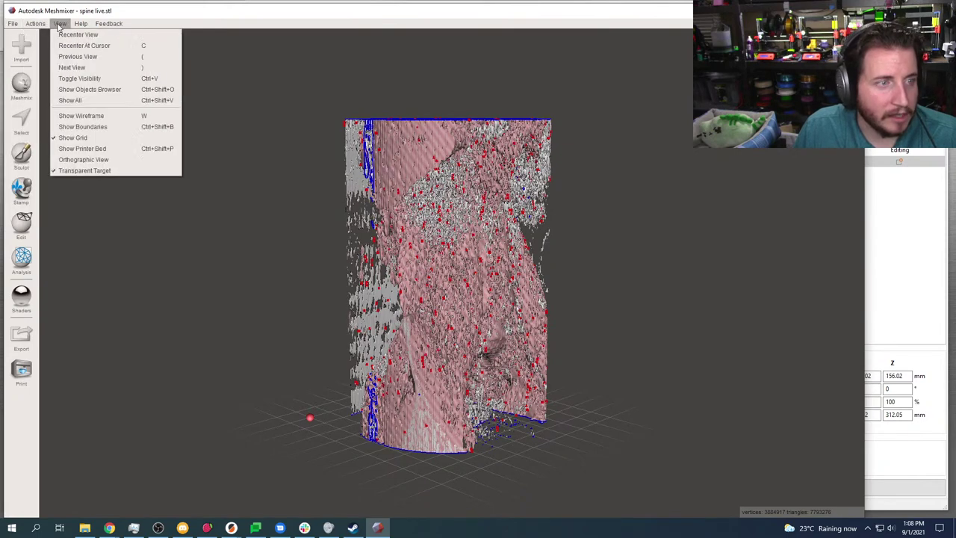
{"action": "mouse_move", "coordinate": [120, 23]}
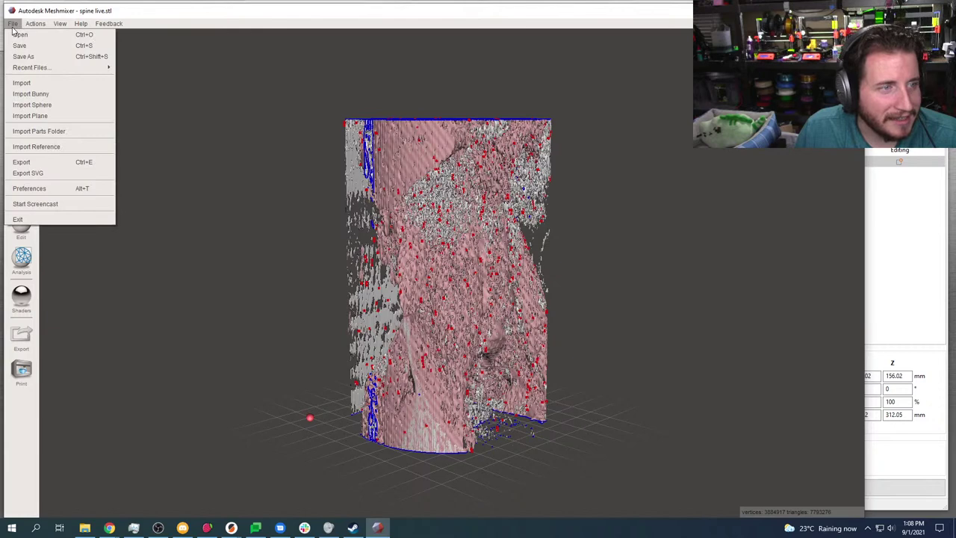
{"action": "left_click", "coordinate": [51, 188]}
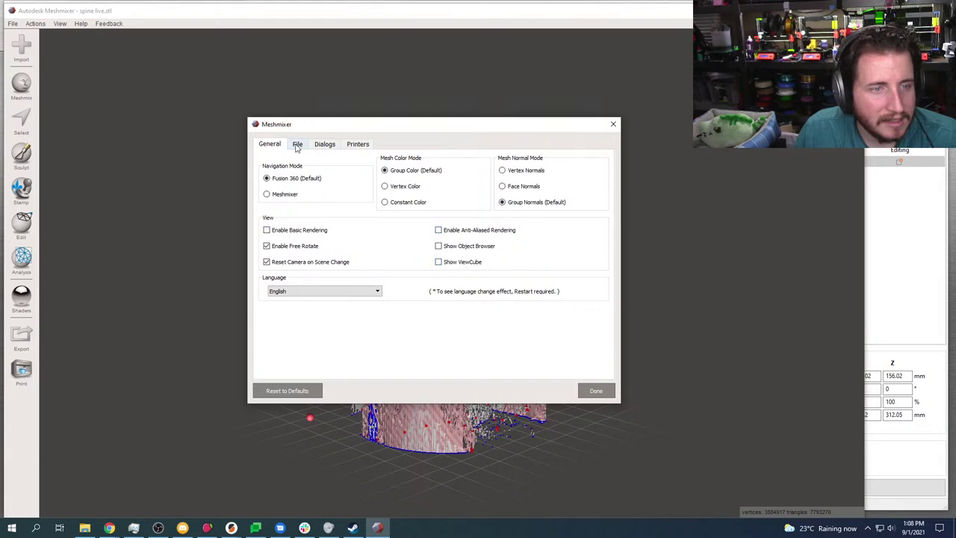
{"action": "left_click", "coordinate": [297, 145]}
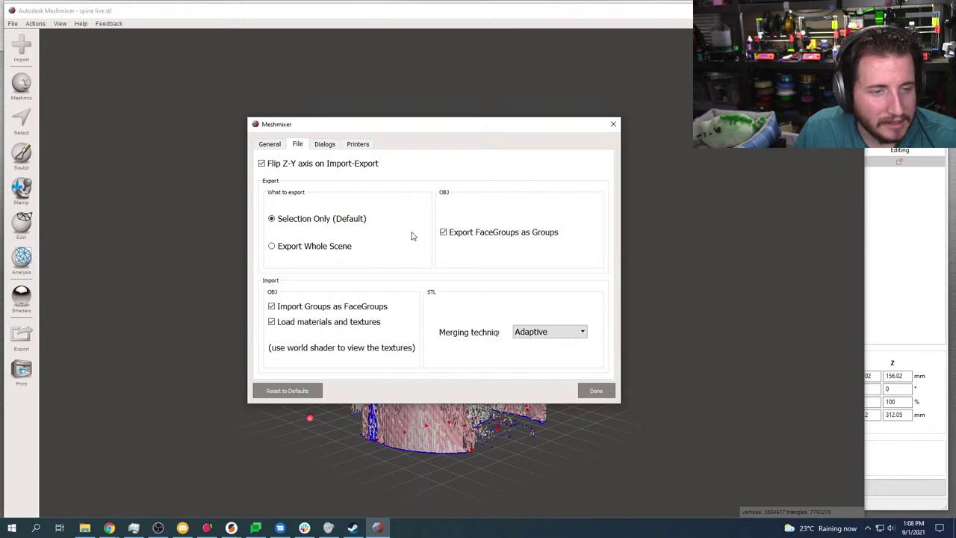
{"action": "left_click", "coordinate": [324, 145]}
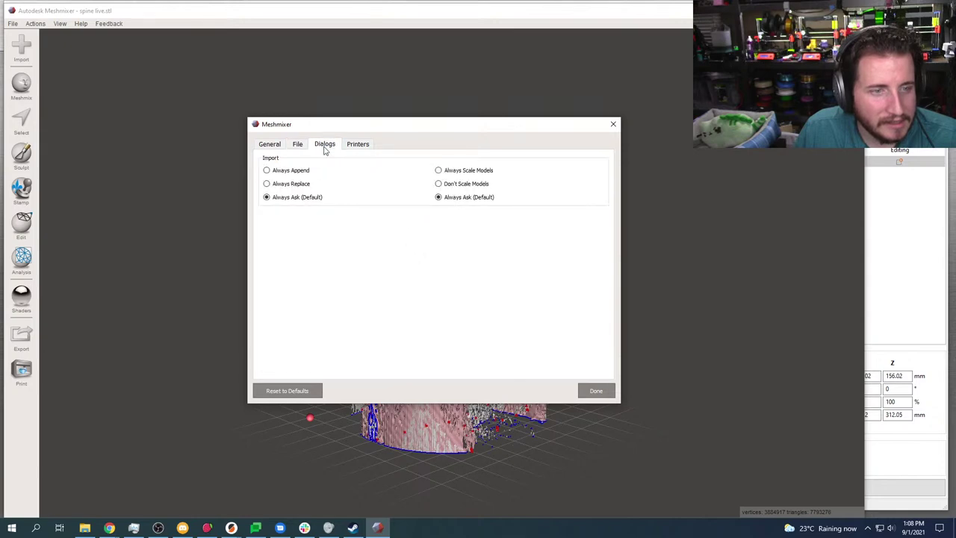
{"action": "left_click", "coordinate": [352, 147]}
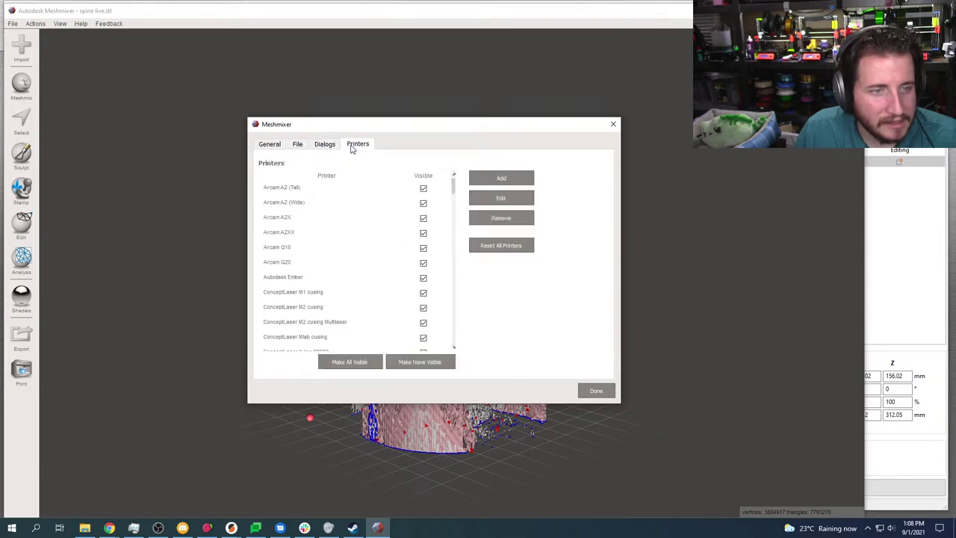
{"action": "left_click", "coordinate": [279, 146]}
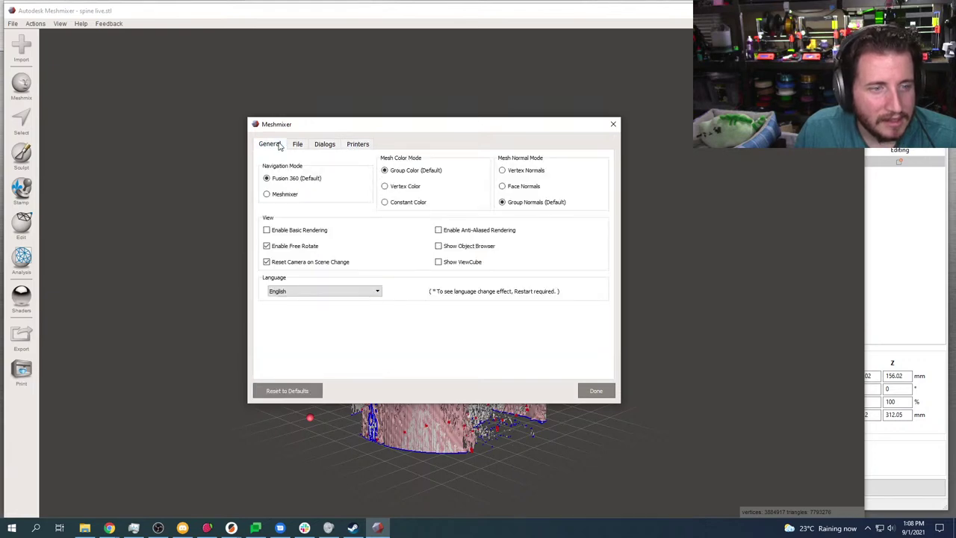
{"action": "left_click", "coordinate": [266, 231]}
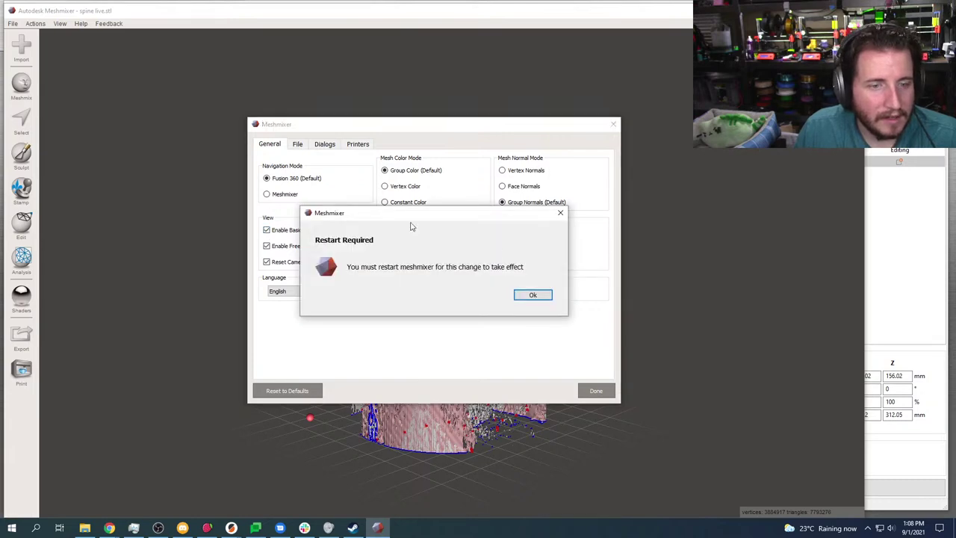
{"action": "left_click", "coordinate": [533, 295]}
{"action": "left_click", "coordinate": [596, 390]}
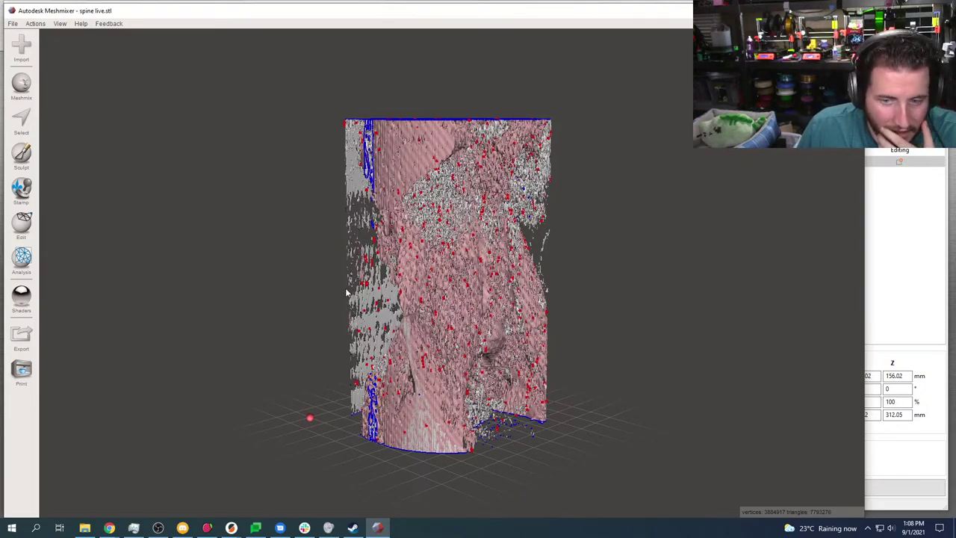
Activate the Select tool for the spine mesh and maximize the Meshmixer window
{"action": "mouse_move", "coordinate": [341, 287]}
{"action": "right_mouse_down"}
{"action": "mouse_move", "coordinate": [610, 307]}
{"action": "mouse_move", "coordinate": [598, 367]}
{"action": "mouse_move", "coordinate": [352, 384]}
{"action": "mouse_move", "coordinate": [444, 449]}
{"action": "mouse_move", "coordinate": [401, 423]}
{"action": "mouse_move", "coordinate": [416, 519]}
{"action": "mouse_move", "coordinate": [441, 469]}
{"action": "mouse_move", "coordinate": [316, 404]}
{"action": "mouse_move", "coordinate": [239, 413]}
{"action": "mouse_move", "coordinate": [289, 348]}
{"action": "mouse_move", "coordinate": [275, 349]}
{"action": "mouse_move", "coordinate": [254, 321]}
{"action": "right_mouse_up"}
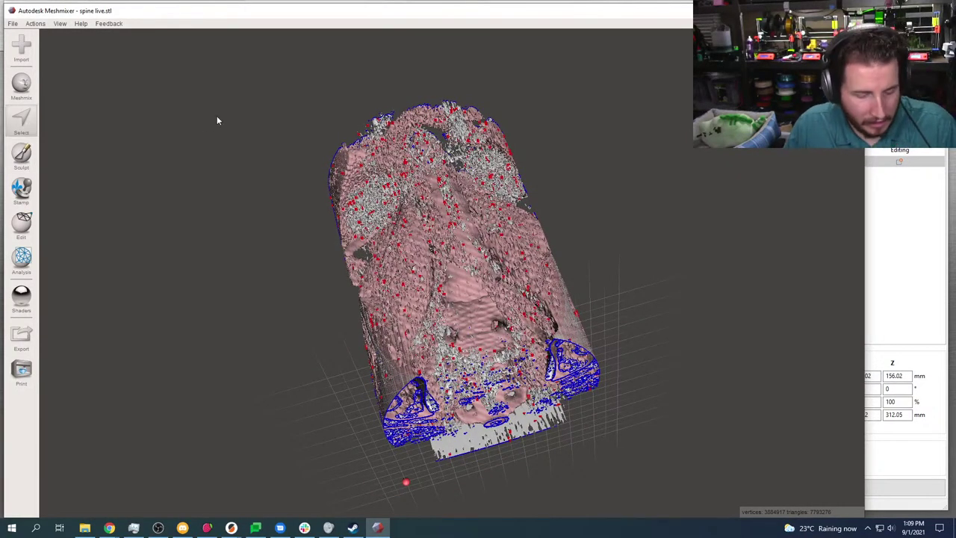
{"action": "key", "text": "s"}
{"action": "left_click", "coordinate": [830, 11]}
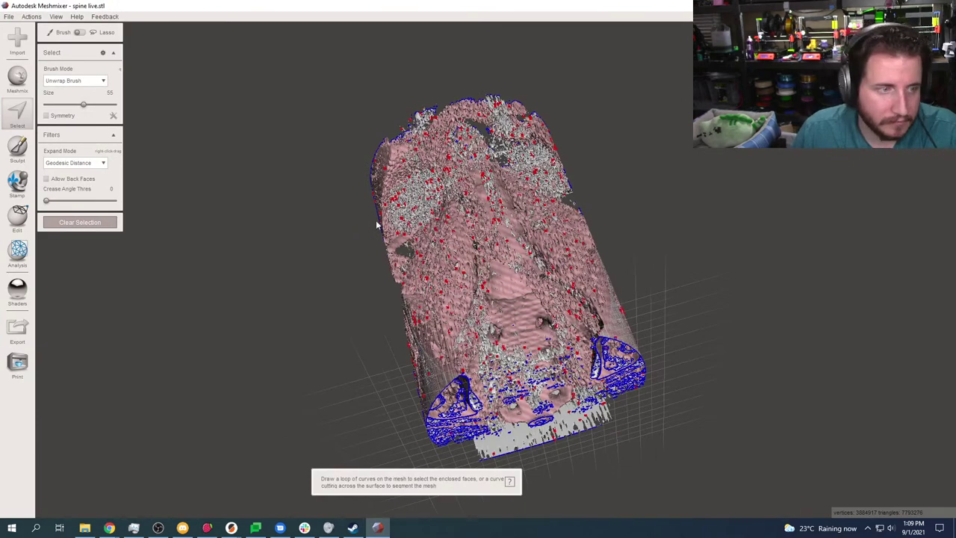
Examine the imported spine mesh from several sides and inspect its upper end up close
{"action": "mouse_move", "coordinate": [234, 210]}
{"action": "right_mouse_down"}
{"action": "mouse_move", "coordinate": [292, 291]}
{"action": "mouse_move", "coordinate": [293, 317]}
{"action": "right_mouse_up"}
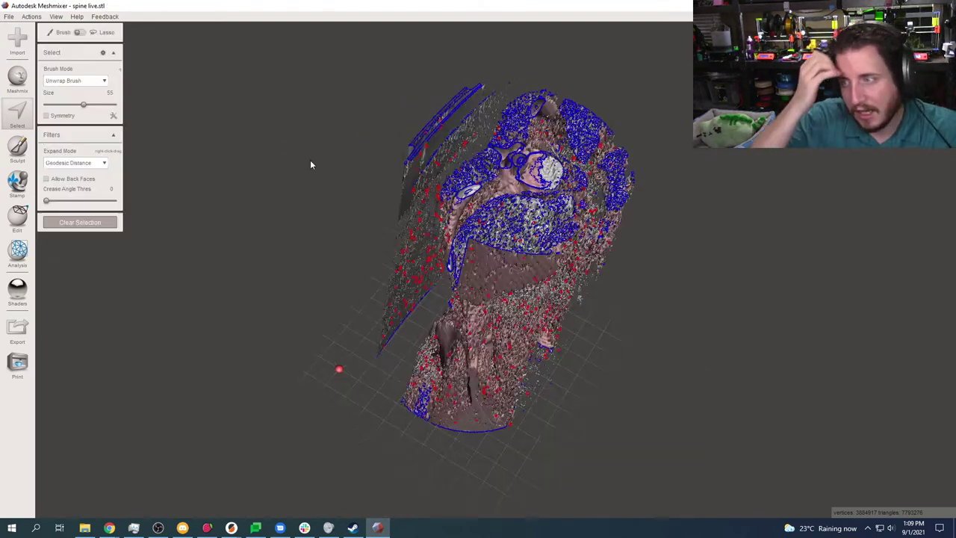
{"action": "right_click_drag", "start_coordinate": [310, 165], "coordinate": [281, 165]}
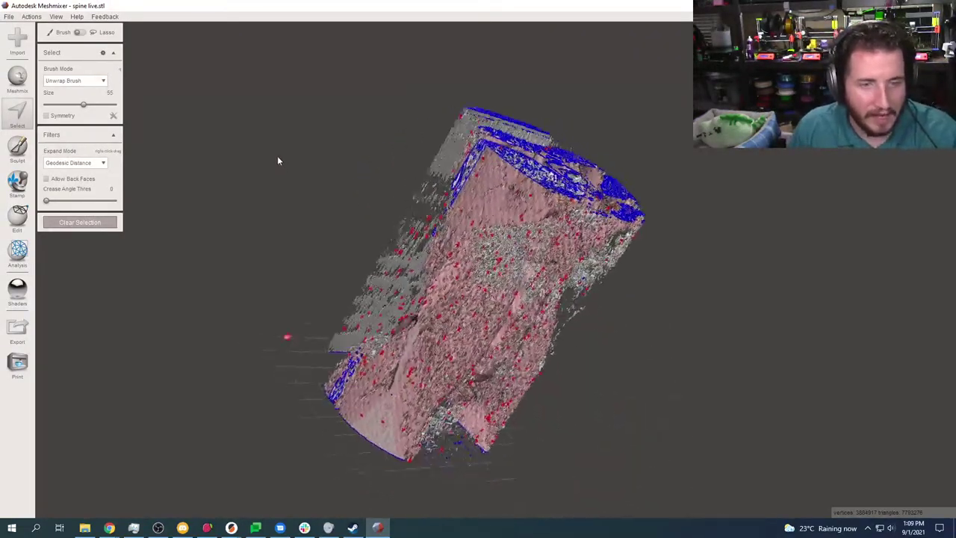
{"action": "scroll", "coordinate": [277, 154], "scroll_direction": "up", "scroll_amount": 3}
{"action": "scroll", "coordinate": [277, 154], "scroll_direction": "up", "scroll_amount": 5}
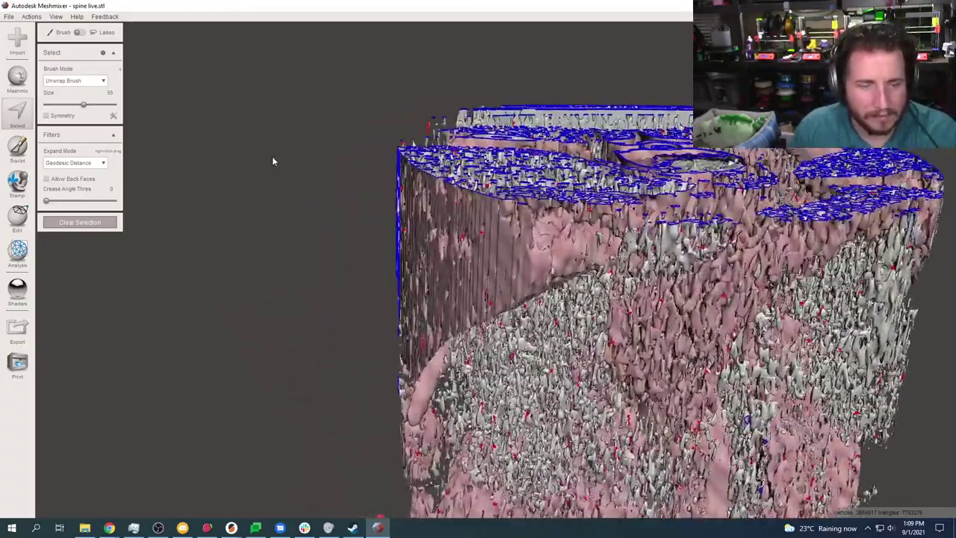
Check the processor load in Task Manager and leave the mesh selection tool
{"action": "scroll", "coordinate": [272, 157], "scroll_direction": "down", "scroll_amount": 3}
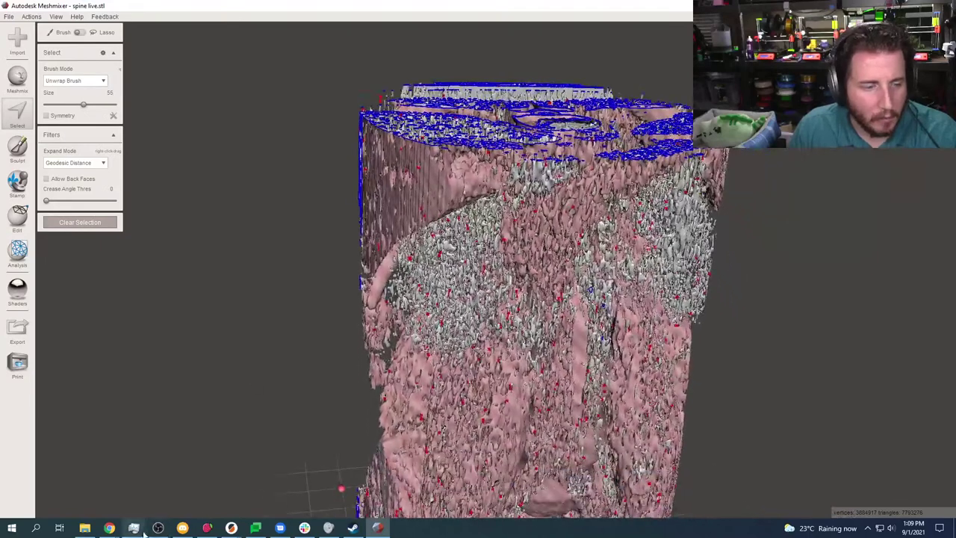
{"action": "left_click", "coordinate": [134, 528]}
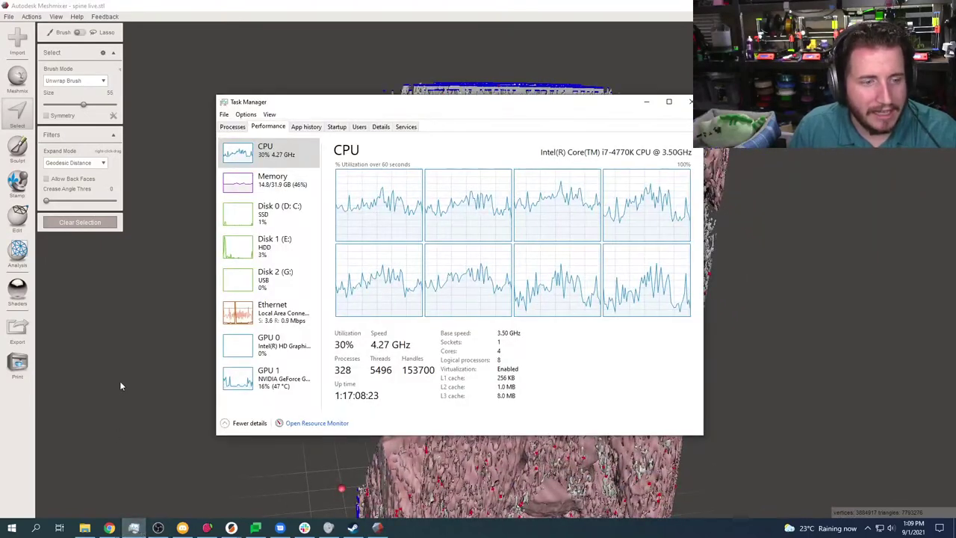
{"action": "left_click_drag", "start_coordinate": [120, 381], "coordinate": [144, 345]}
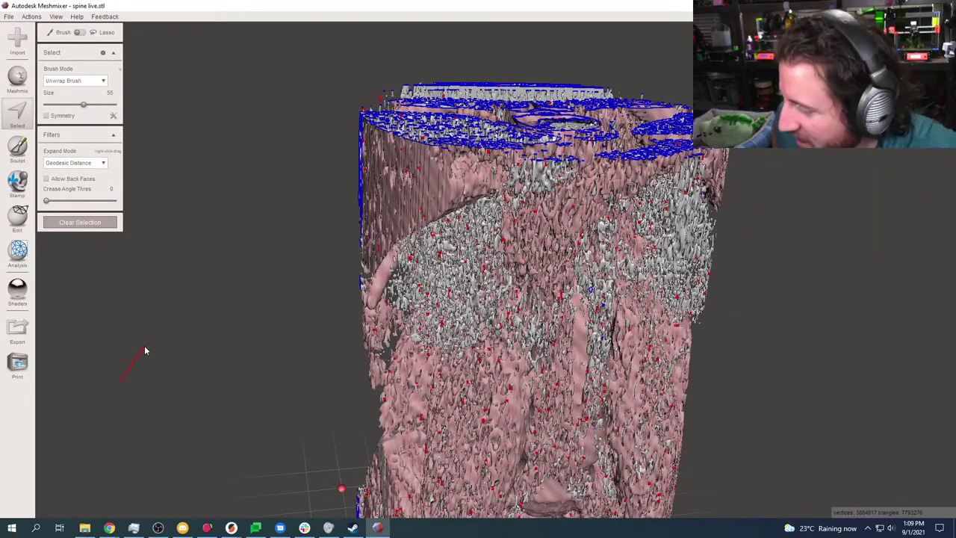
{"action": "right_click_drag", "start_coordinate": [145, 346], "coordinate": [149, 343]}
{"action": "mouse_move", "coordinate": [149, 344]}
{"action": "left_mouse_down"}
{"action": "mouse_move", "coordinate": [253, 256]}
{"action": "mouse_move", "coordinate": [238, 280]}
{"action": "left_mouse_up"}
{"action": "key", "text": "Escape"}
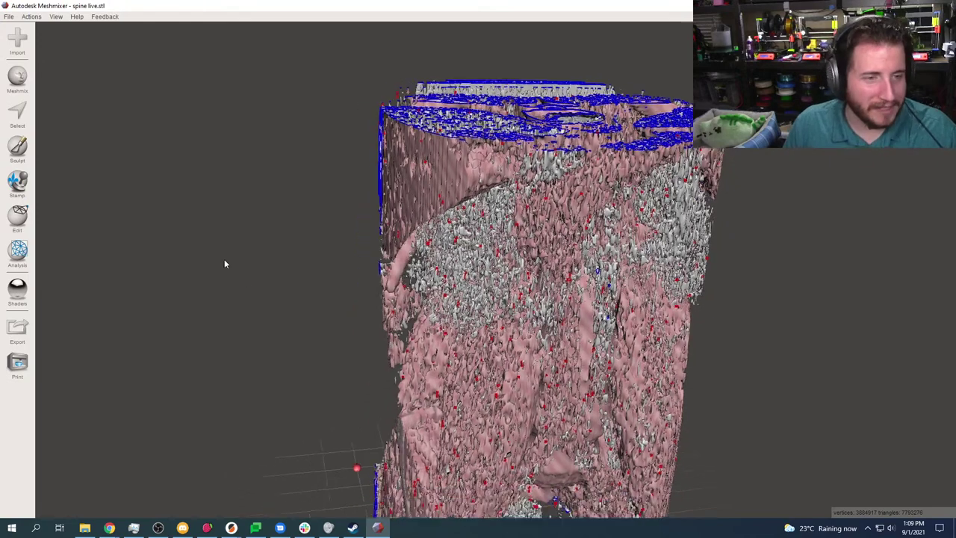
Try to select the outer tissue shell from a picked patch of the mesh and remove it from around the spine
{"action": "left_click", "coordinate": [27, 117]}
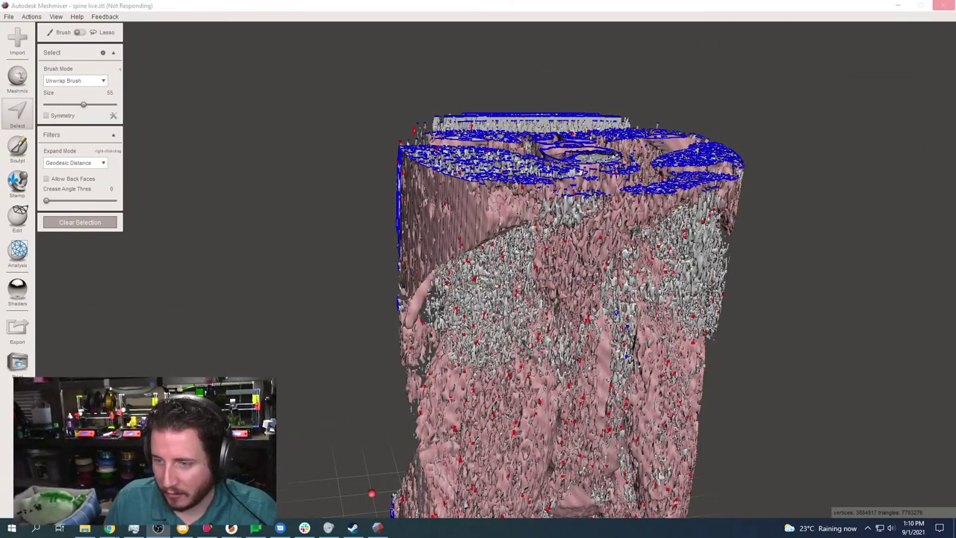
{"action": "left_click", "coordinate": [248, 206]}
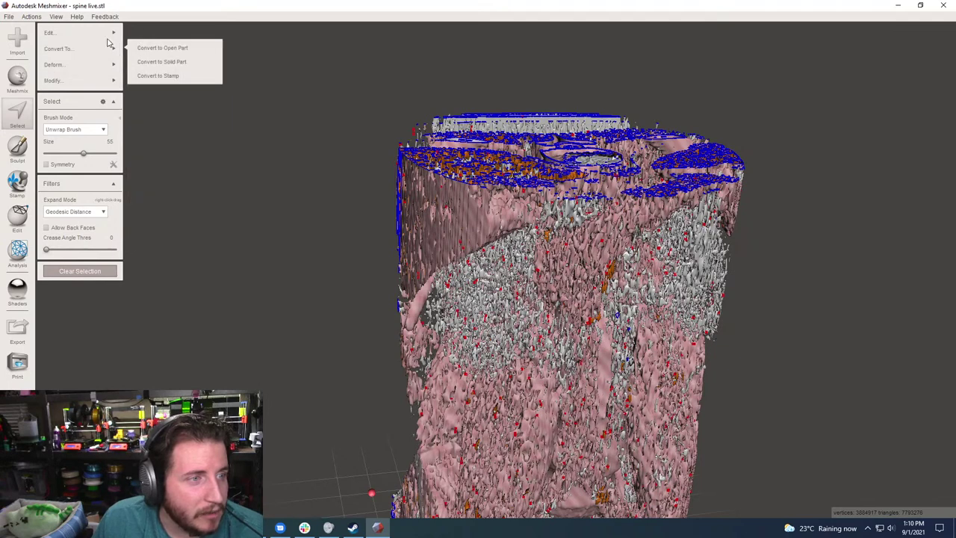
{"action": "mouse_move", "coordinate": [90, 33]}
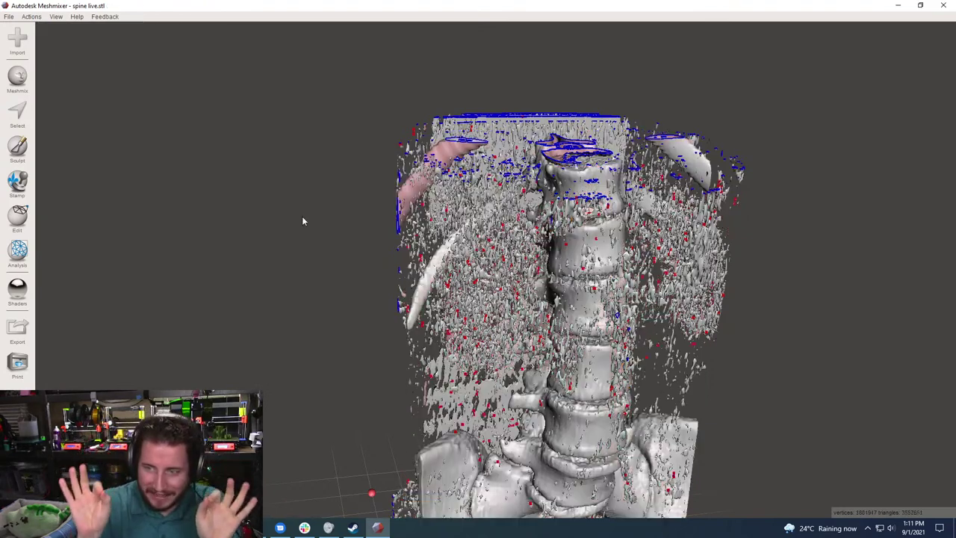
{"action": "right_click_drag", "start_coordinate": [298, 182], "coordinate": [369, 249]}
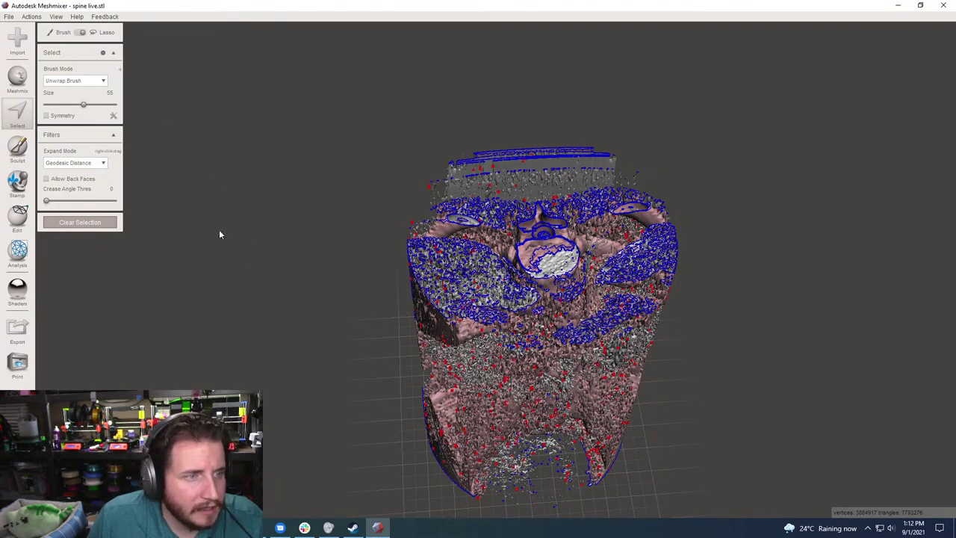
Lasso the thin detached slab and loose fragments behind the body and delete them
{"action": "left_click", "coordinate": [94, 80]}
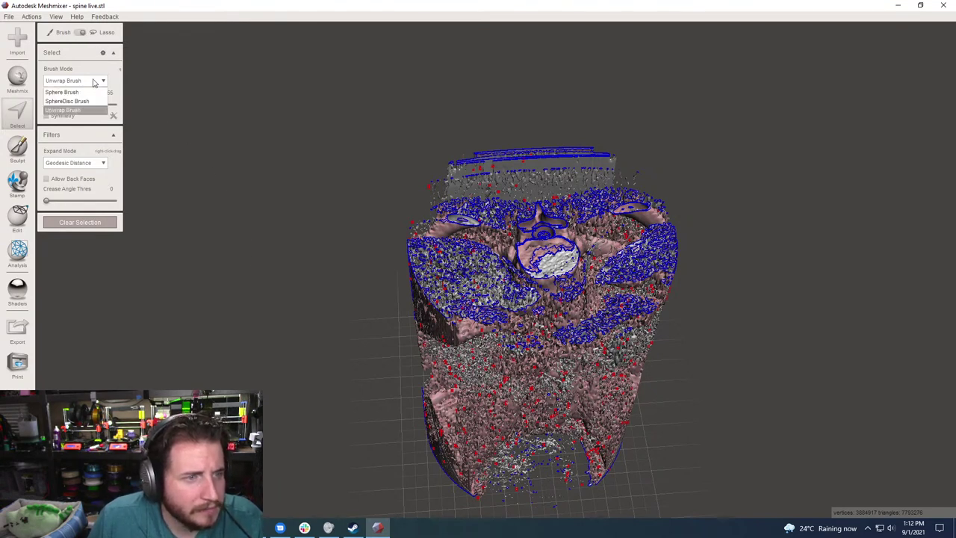
{"action": "left_click", "coordinate": [94, 81]}
{"action": "right_click_drag", "start_coordinate": [293, 304], "coordinate": [516, 81]}
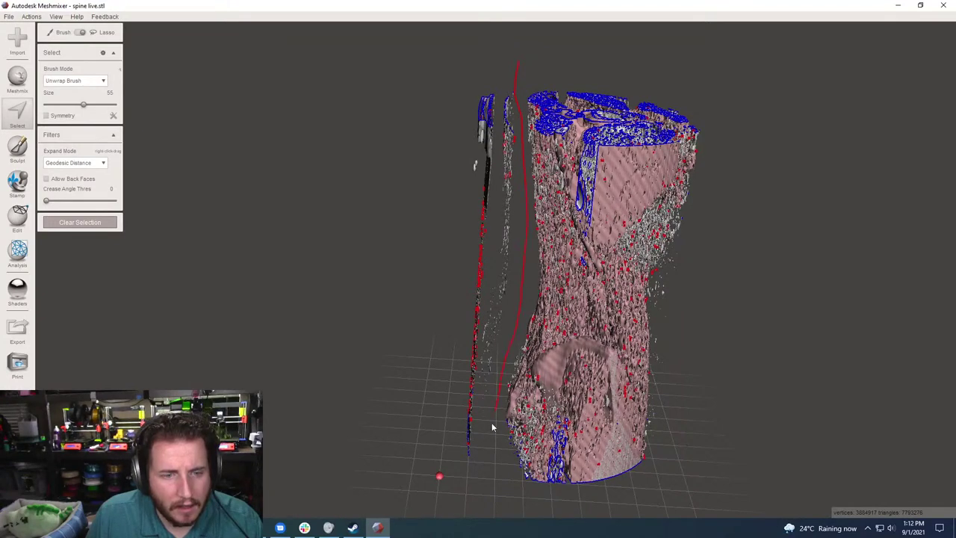
{"action": "mouse_move", "coordinate": [413, 404]}
{"action": "left_mouse_down"}
{"action": "mouse_move", "coordinate": [458, 107]}
{"action": "mouse_move", "coordinate": [511, 71]}
{"action": "left_mouse_up"}
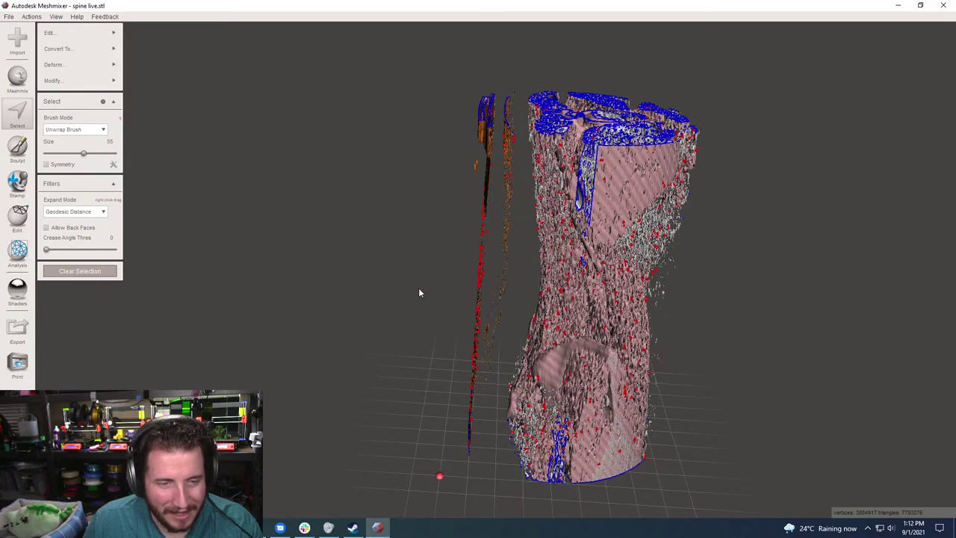
{"action": "key", "text": "Delete"}
Lasso and delete the soft-tissue areas on both sides of the mesh's upper part
{"action": "right_click_drag", "start_coordinate": [416, 287], "coordinate": [493, 194]}
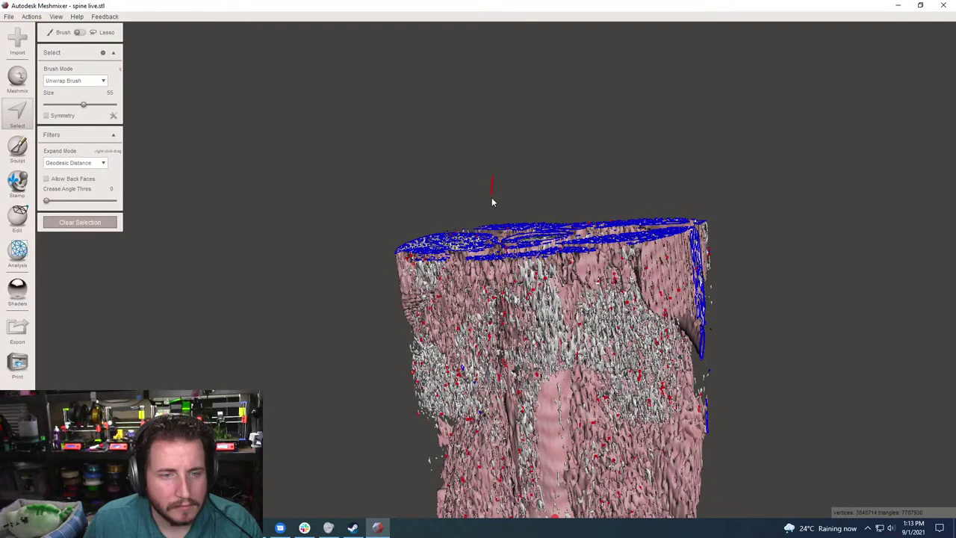
{"action": "mouse_move", "coordinate": [500, 245]}
{"action": "left_mouse_down"}
{"action": "mouse_move", "coordinate": [484, 356]}
{"action": "mouse_move", "coordinate": [409, 404]}
{"action": "mouse_move", "coordinate": [448, 164]}
{"action": "left_mouse_up"}
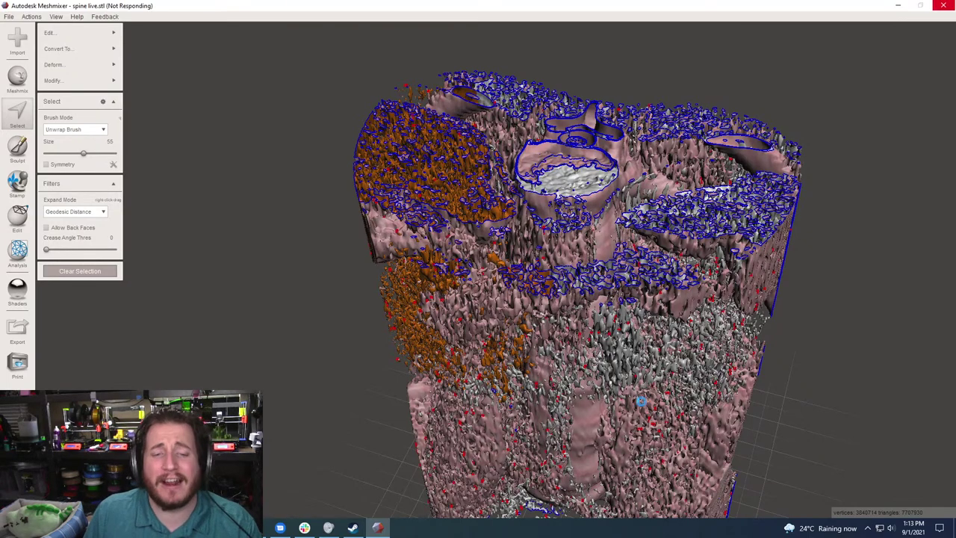
{"action": "right_click_drag", "start_coordinate": [659, 379], "coordinate": [401, 319]}
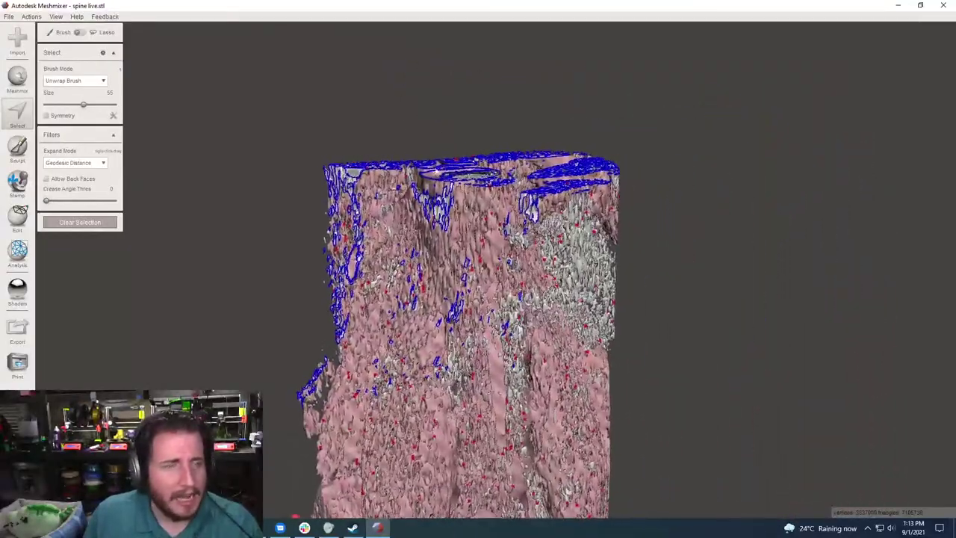
{"action": "mouse_move", "coordinate": [499, 132]}
{"action": "left_mouse_down"}
{"action": "mouse_move", "coordinate": [515, 266]}
{"action": "mouse_move", "coordinate": [564, 346]}
{"action": "mouse_move", "coordinate": [647, 223]}
{"action": "left_mouse_up"}
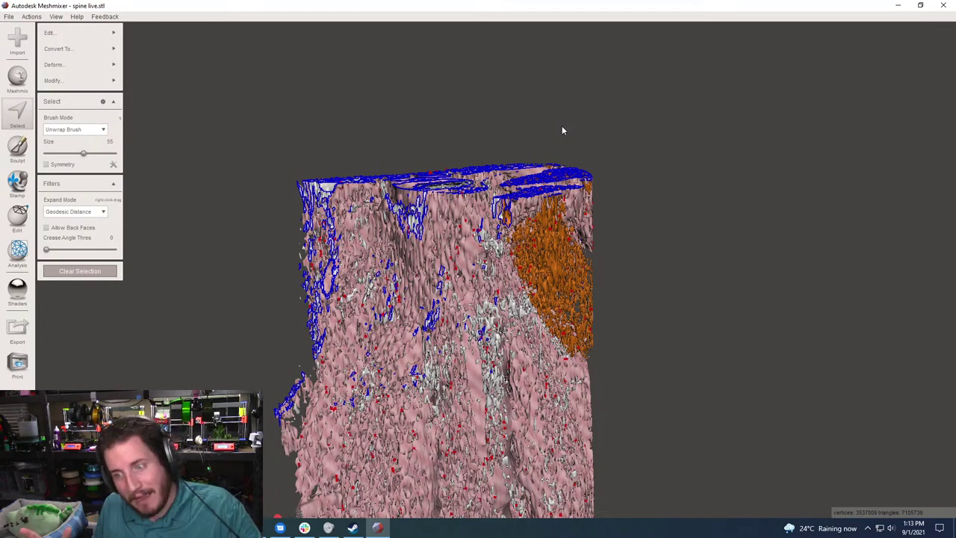
{"action": "key", "text": "Delete"}
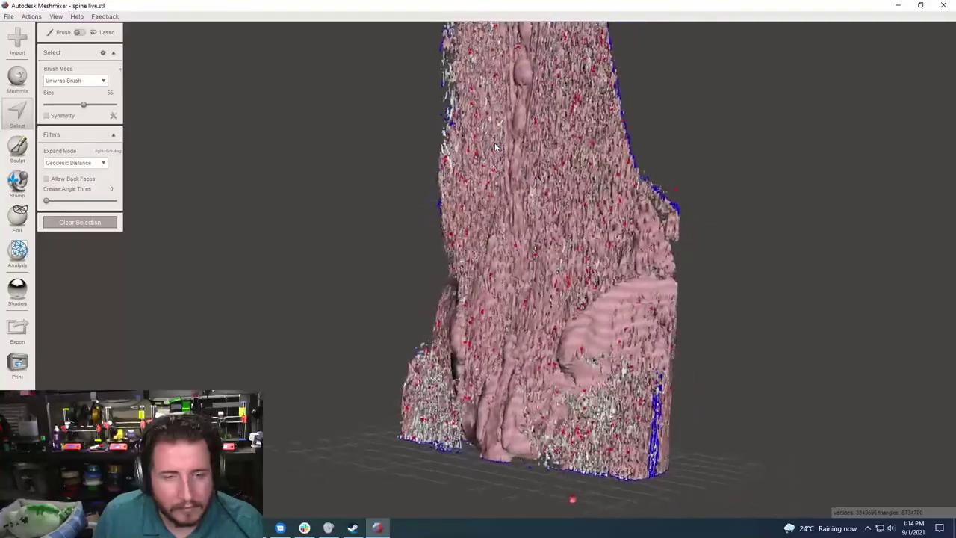
Check the GPU 1 and processor load in Task Manager, then return to the mesh
{"action": "right_click_drag", "start_coordinate": [510, 317], "coordinate": [491, 286]}
{"action": "key", "text": "ctrl+shift+Escape"}
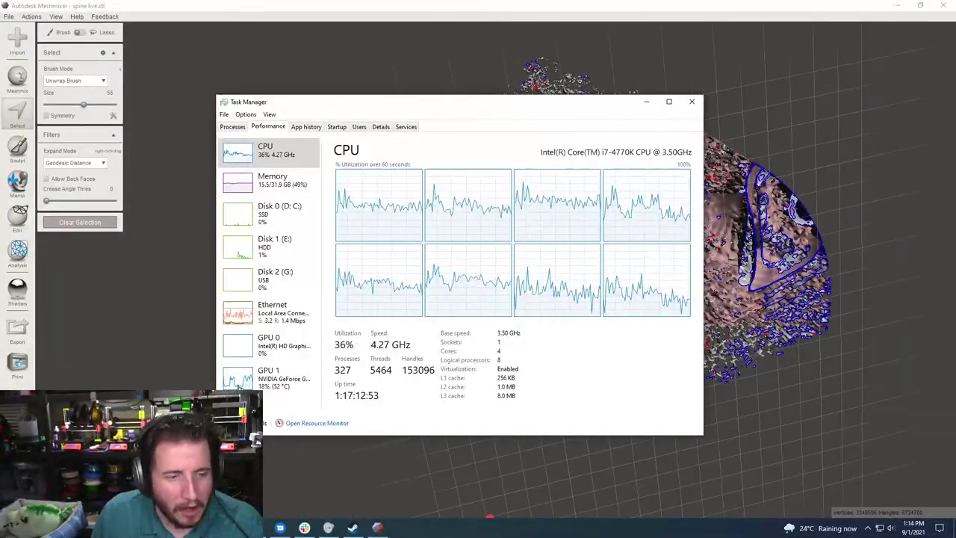
{"action": "left_click", "coordinate": [238, 381]}
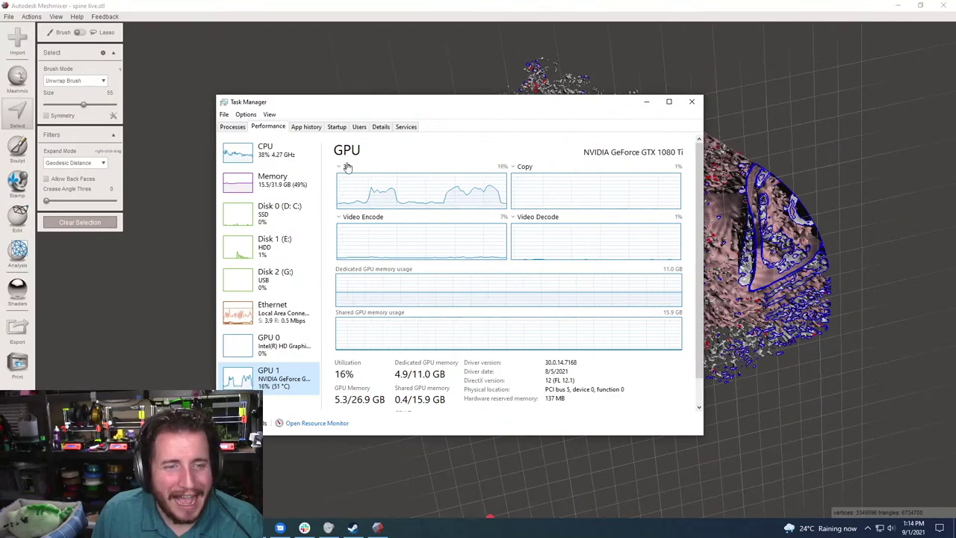
{"action": "left_click", "coordinate": [243, 158]}
{"action": "right_click_drag", "start_coordinate": [170, 265], "coordinate": [171, 264]}
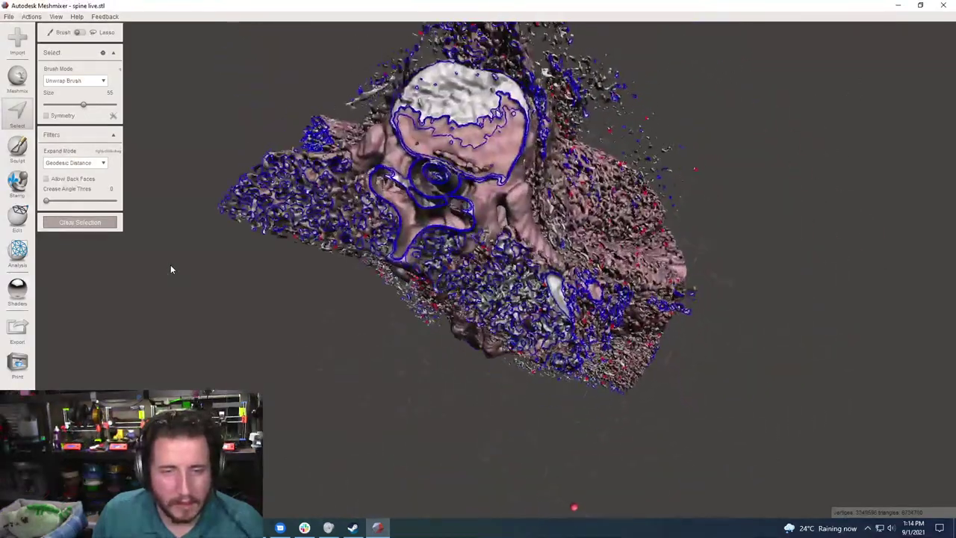
Restart the Select tool in lasso mode and delete the soft tissue at one lower rear corner of the mesh
{"action": "mouse_move", "coordinate": [171, 264]}
{"action": "left_mouse_down"}
{"action": "mouse_move", "coordinate": [406, 263]}
{"action": "mouse_move", "coordinate": [335, 326]}
{"action": "left_mouse_up"}
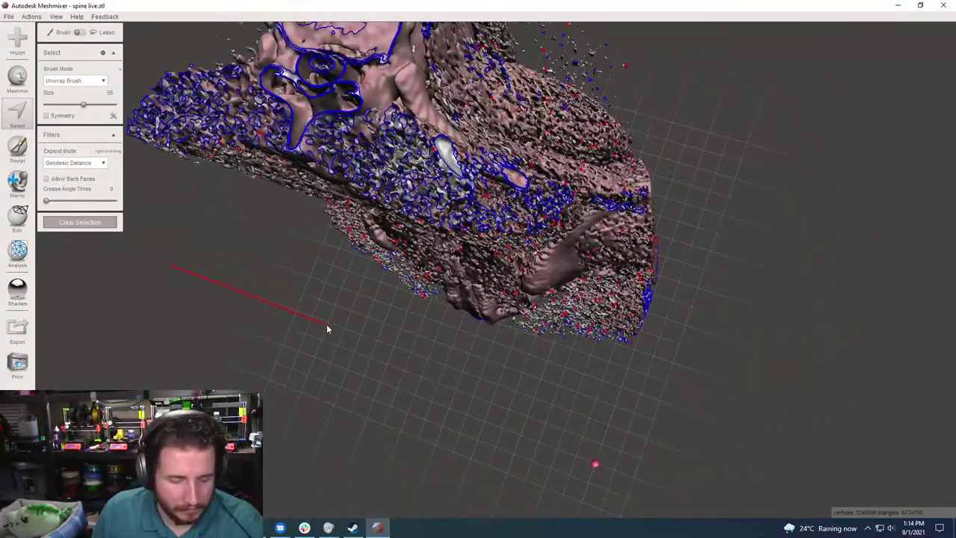
{"action": "key", "text": "Escape"}
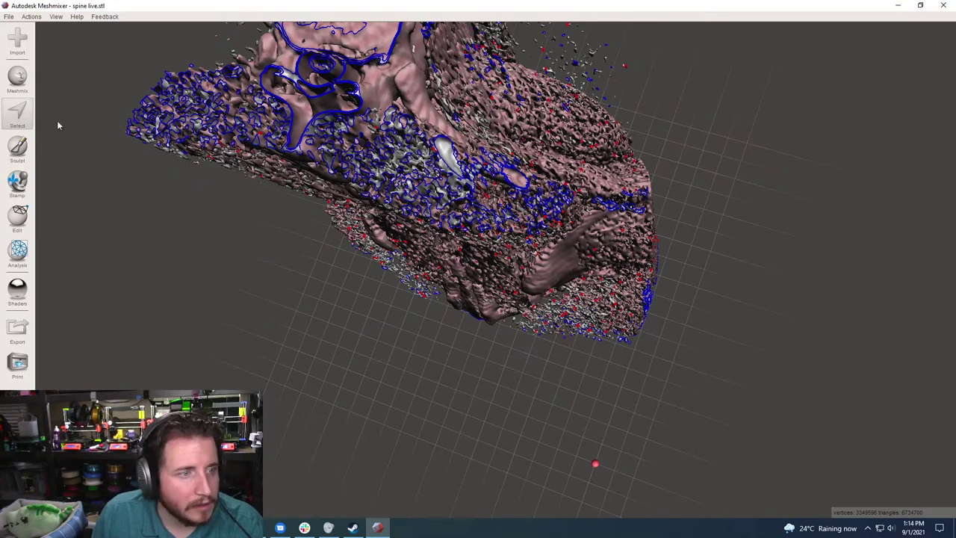
{"action": "key", "text": "s"}
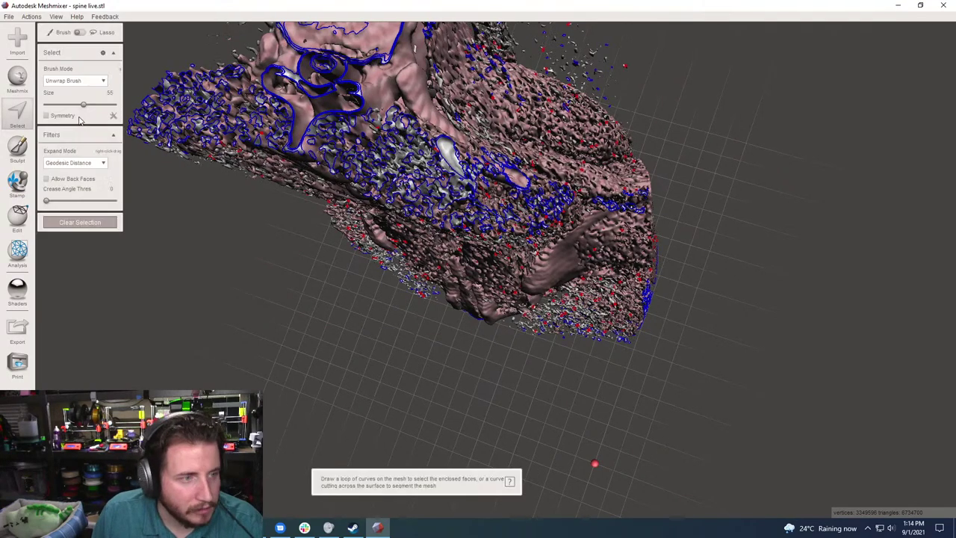
{"action": "left_click", "coordinate": [79, 33]}
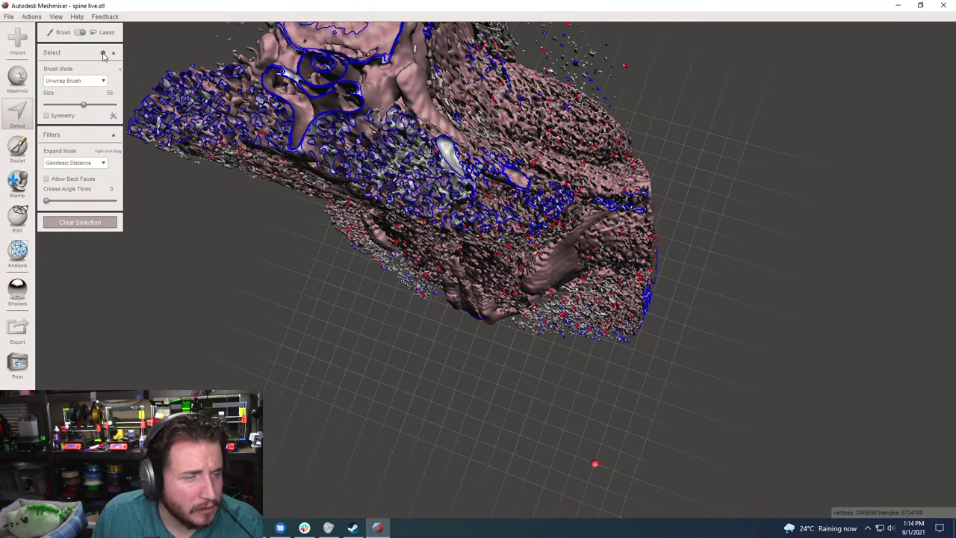
{"action": "right_click_drag", "start_coordinate": [432, 187], "coordinate": [515, 334]}
{"action": "mouse_move", "coordinate": [514, 325]}
{"action": "left_mouse_down"}
{"action": "mouse_move", "coordinate": [562, 291]}
{"action": "mouse_move", "coordinate": [608, 277]}
{"action": "mouse_move", "coordinate": [668, 280]}
{"action": "mouse_move", "coordinate": [523, 352]}
{"action": "mouse_move", "coordinate": [511, 341]}
{"action": "left_mouse_up"}
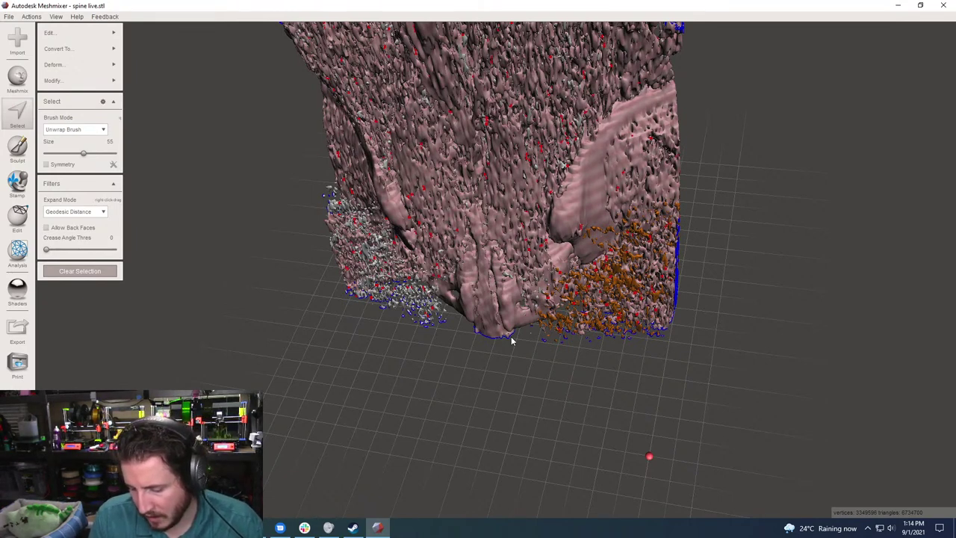
{"action": "key", "text": "Delete"}
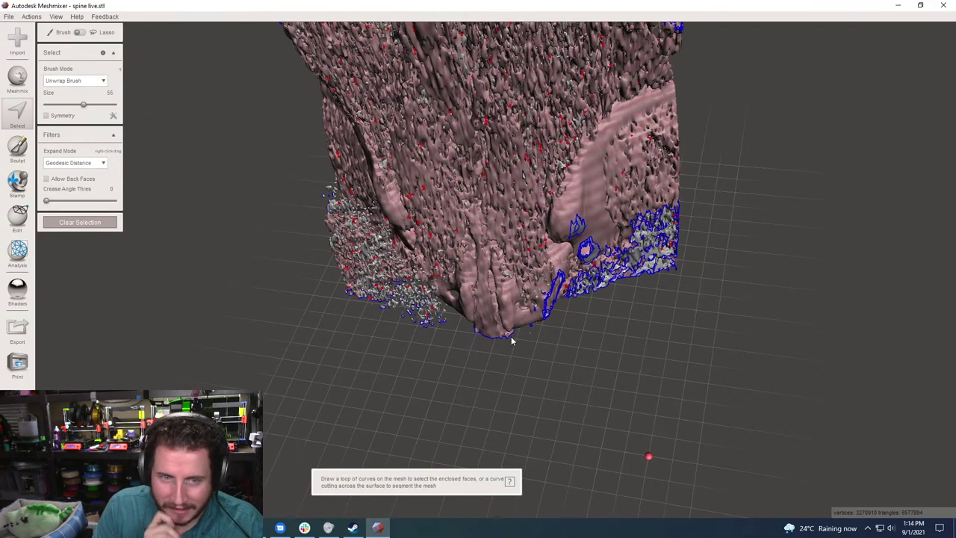
Lasso and delete the remaining speckled tissue at the opposite lower rear corner of the mesh
{"action": "right_click_drag", "start_coordinate": [408, 336], "coordinate": [341, 373]}
{"action": "mouse_move", "coordinate": [341, 373]}
{"action": "left_mouse_down"}
{"action": "mouse_move", "coordinate": [509, 344]}
{"action": "mouse_move", "coordinate": [449, 412]}
{"action": "mouse_move", "coordinate": [350, 388]}
{"action": "left_mouse_up"}
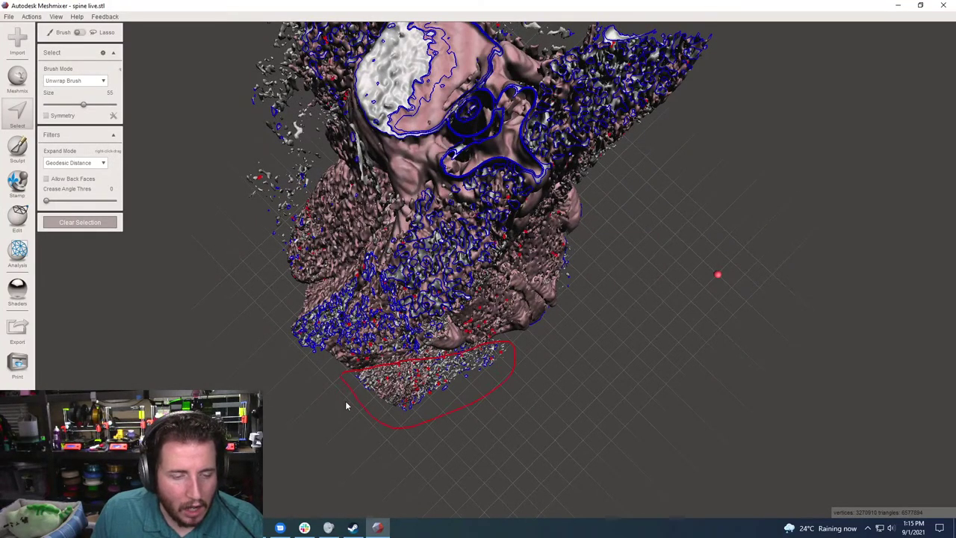
{"action": "left_click_drag", "start_coordinate": [333, 404], "coordinate": [332, 404]}
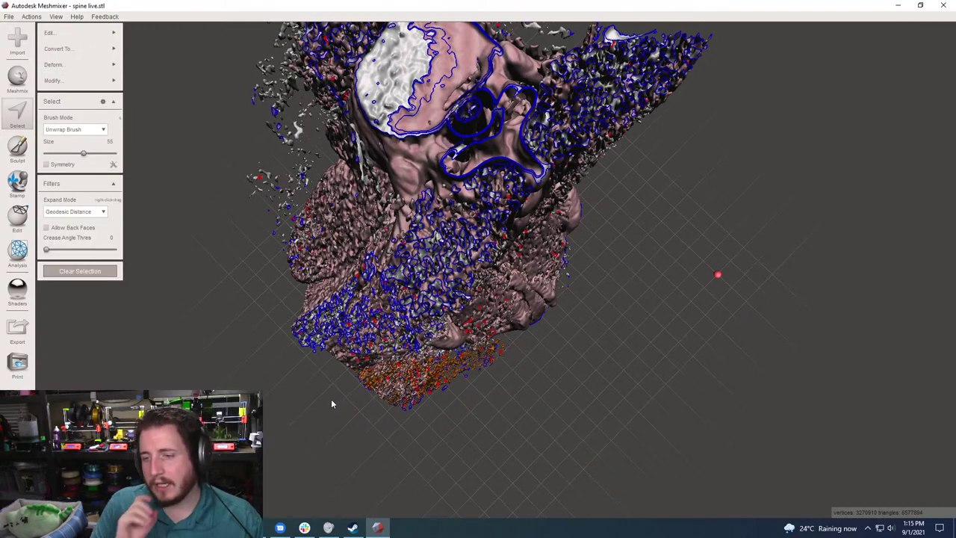
{"action": "key", "text": "f"}
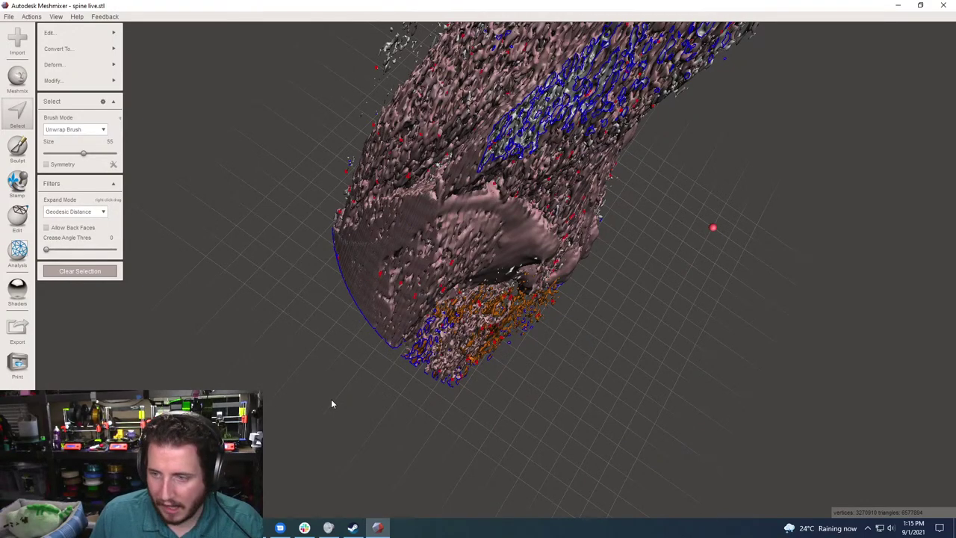
{"action": "key", "text": "Delete"}
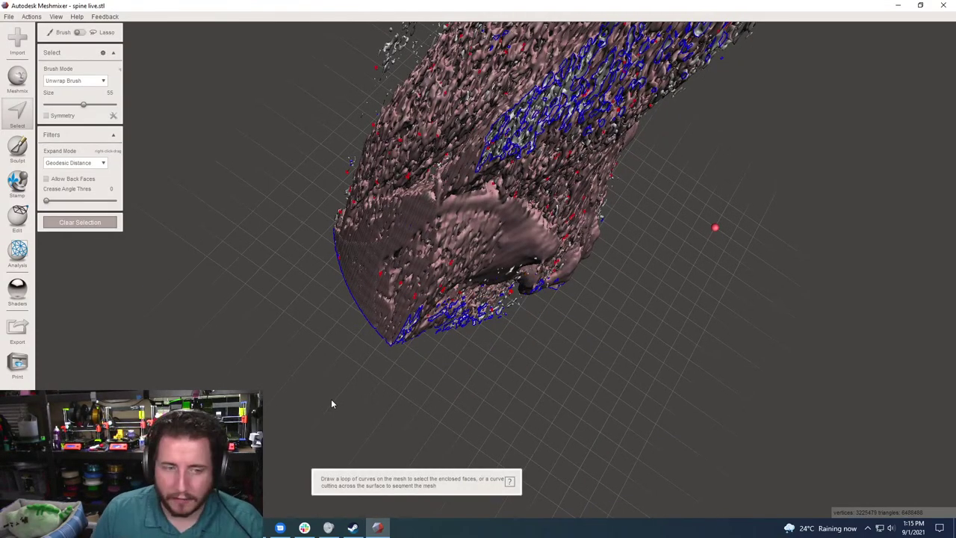
Lasso and delete the loose speckled fragments floating off the front side of the mesh
{"action": "key", "text": "f"}
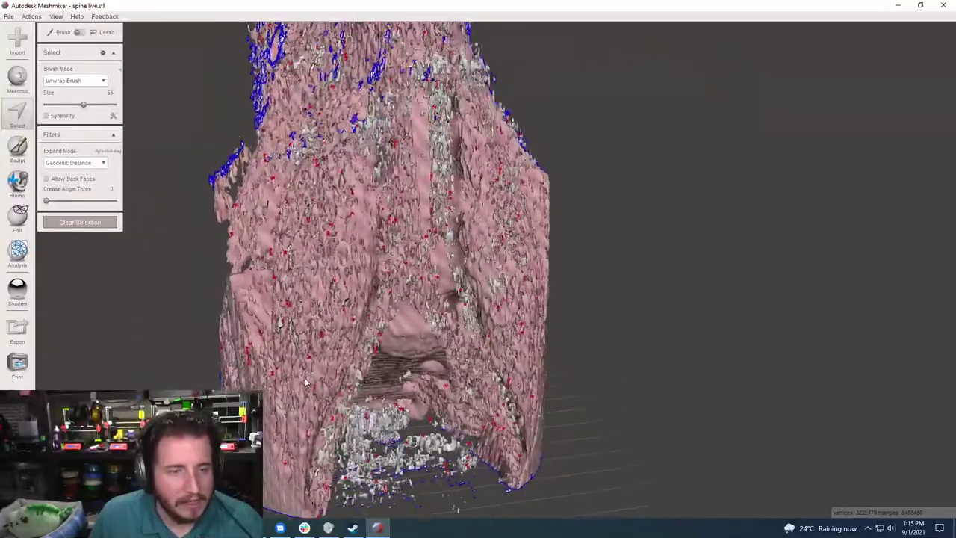
{"action": "right_click_drag", "start_coordinate": [305, 383], "coordinate": [317, 175]}
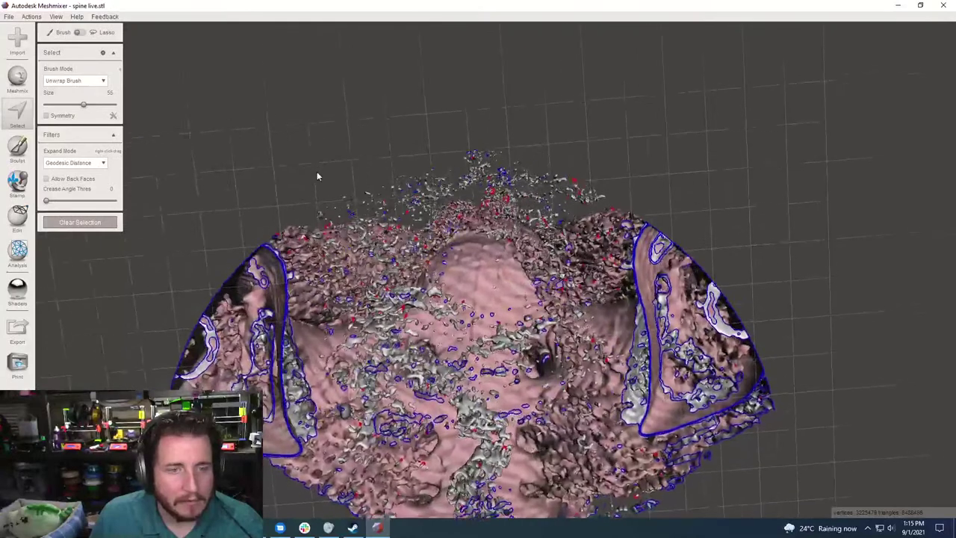
{"action": "mouse_move", "coordinate": [300, 157]}
{"action": "left_mouse_down"}
{"action": "mouse_move", "coordinate": [310, 195]}
{"action": "mouse_move", "coordinate": [341, 218]}
{"action": "mouse_move", "coordinate": [397, 224]}
{"action": "left_mouse_up"}
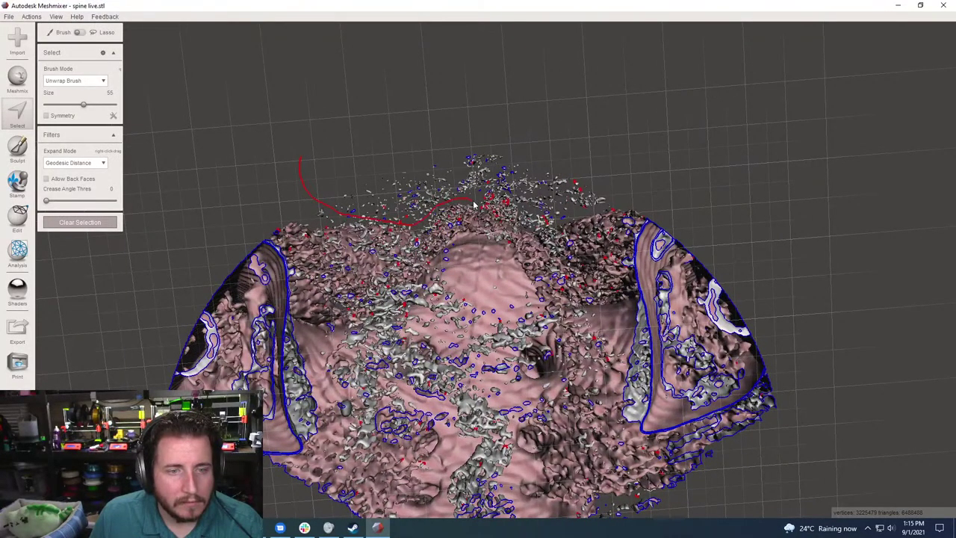
{"action": "mouse_move", "coordinate": [497, 205]}
{"action": "left_mouse_down"}
{"action": "mouse_move", "coordinate": [571, 217]}
{"action": "mouse_move", "coordinate": [628, 147]}
{"action": "left_mouse_up"}
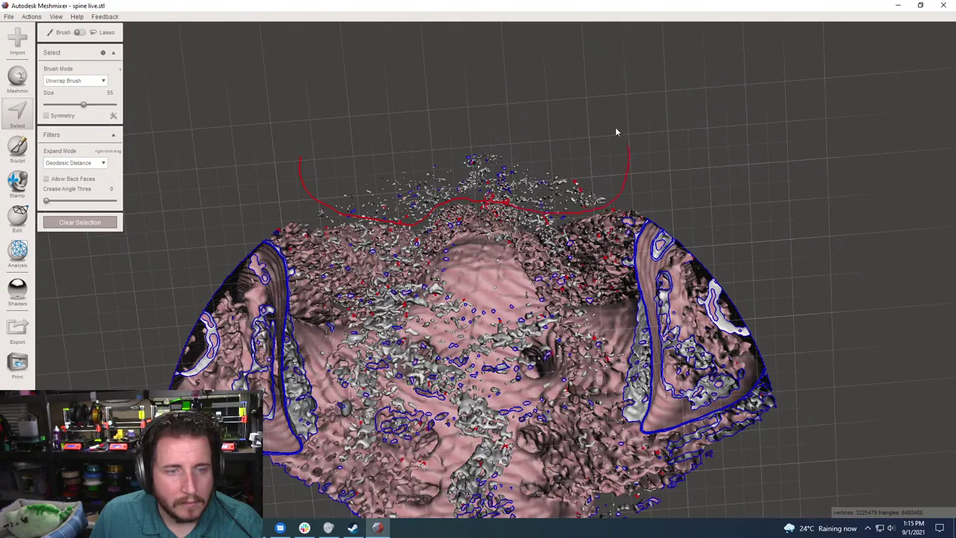
{"action": "left_click_drag", "start_coordinate": [312, 141], "coordinate": [304, 161]}
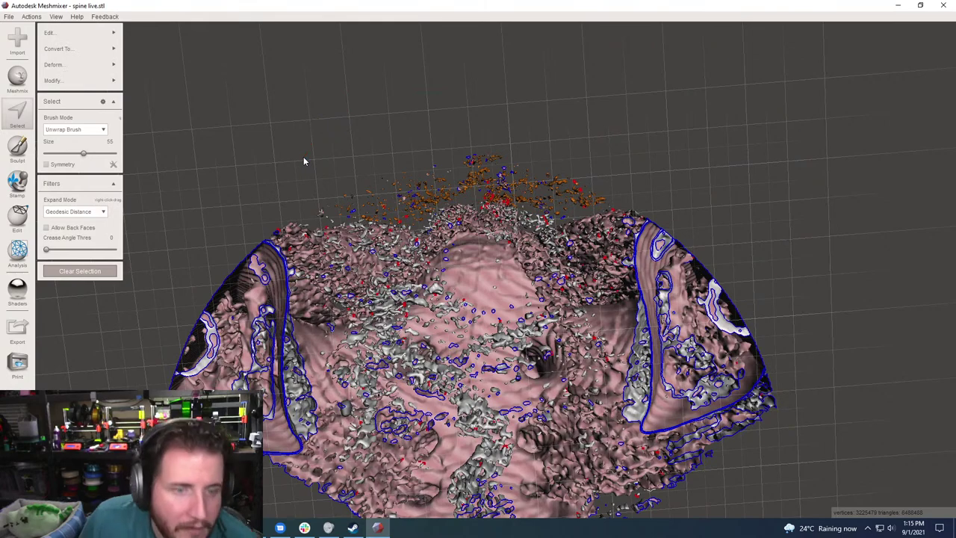
{"action": "right_click_drag", "start_coordinate": [304, 161], "coordinate": [304, 161]}
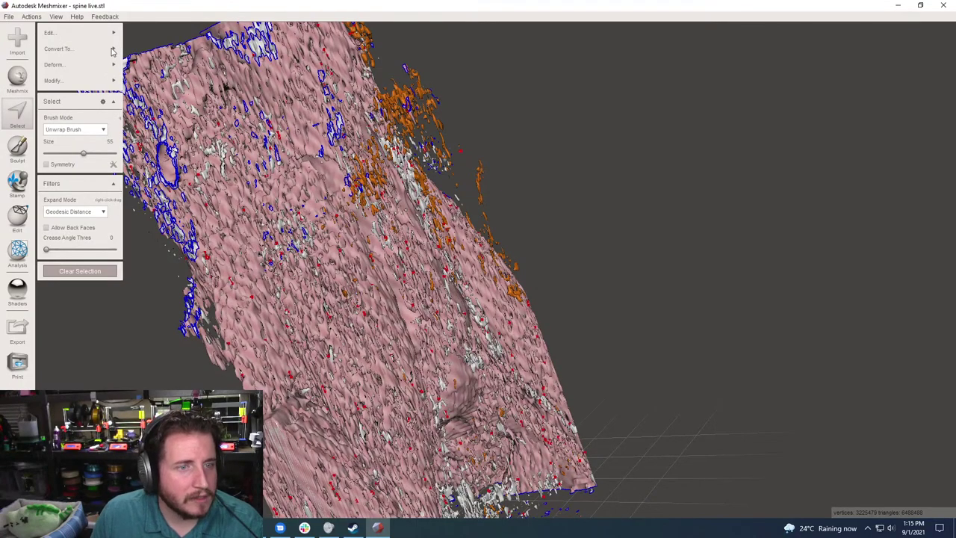
{"action": "key", "text": "Delete"}
Leave the Select tool and show the Object Browser
{"action": "right_click_drag", "start_coordinate": [313, 164], "coordinate": [514, 177]}
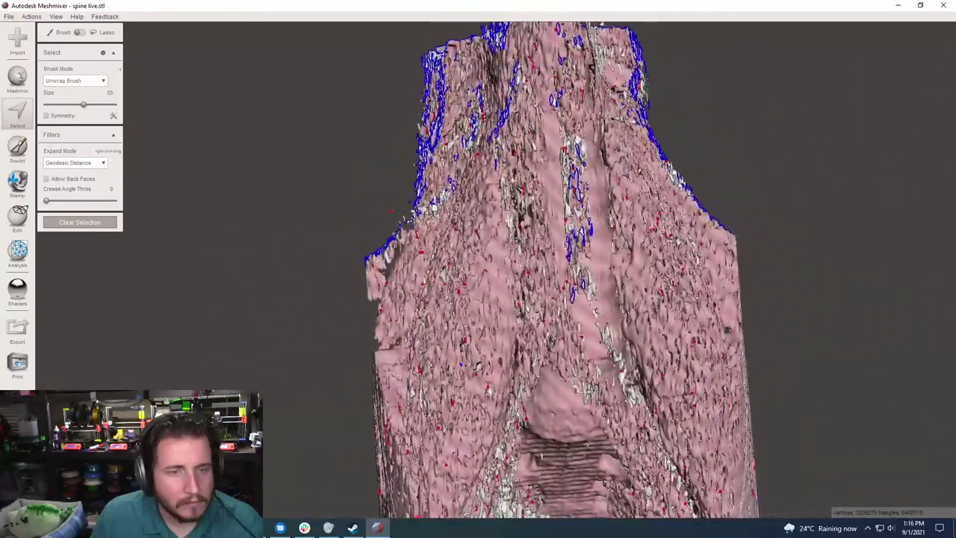
{"action": "right_click_drag", "start_coordinate": [472, 75], "coordinate": [187, 168]}
{"action": "middle_click_drag", "start_coordinate": [188, 168], "coordinate": [130, 190]}
{"action": "right_click_drag", "start_coordinate": [129, 190], "coordinate": [214, 137]}
{"action": "scroll", "coordinate": [213, 136], "scroll_direction": "up", "scroll_amount": 2}
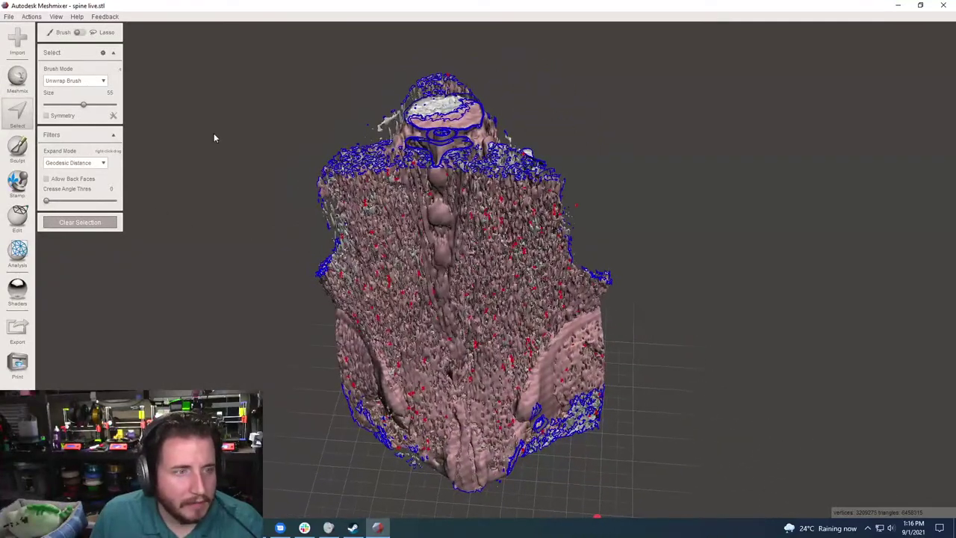
{"action": "key", "text": "Escape"}
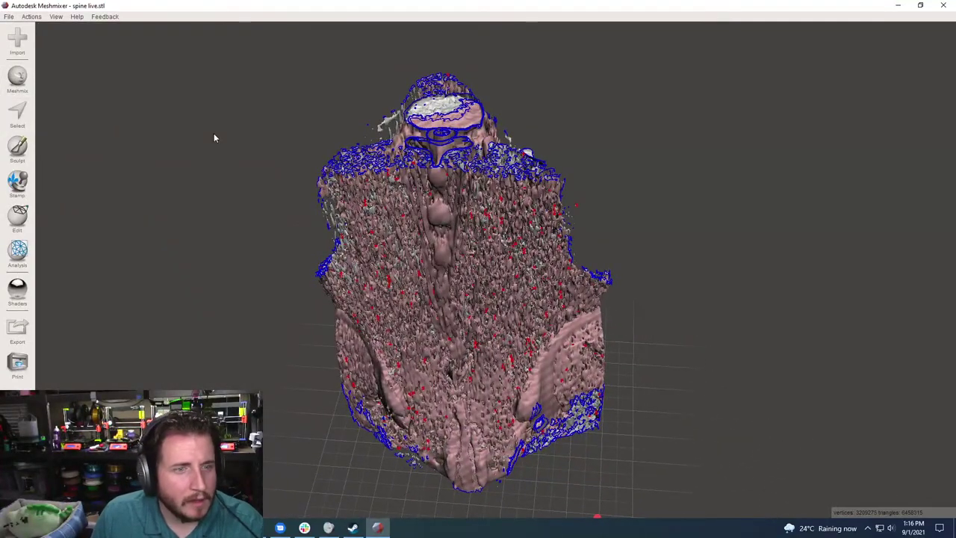
{"action": "left_click", "coordinate": [31, 16]}
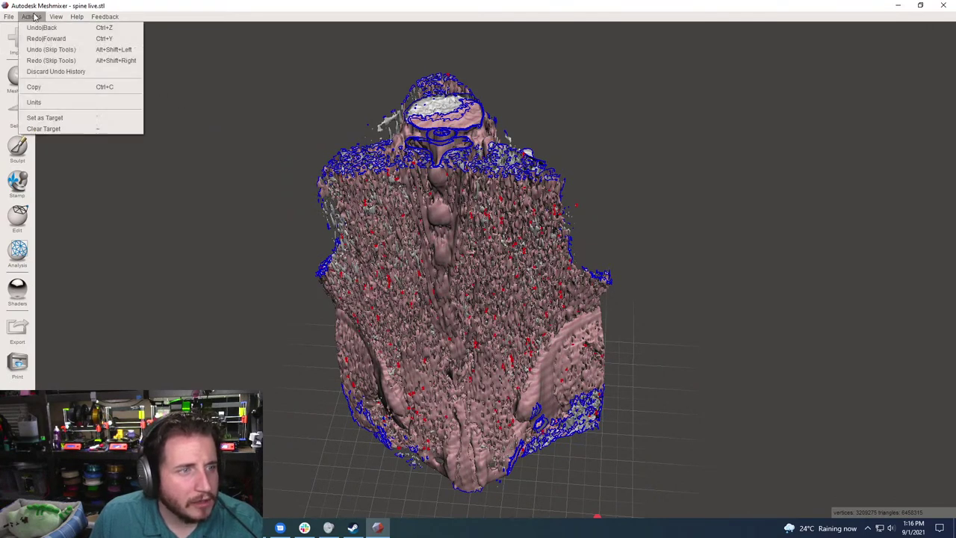
{"action": "mouse_move", "coordinate": [52, 18]}
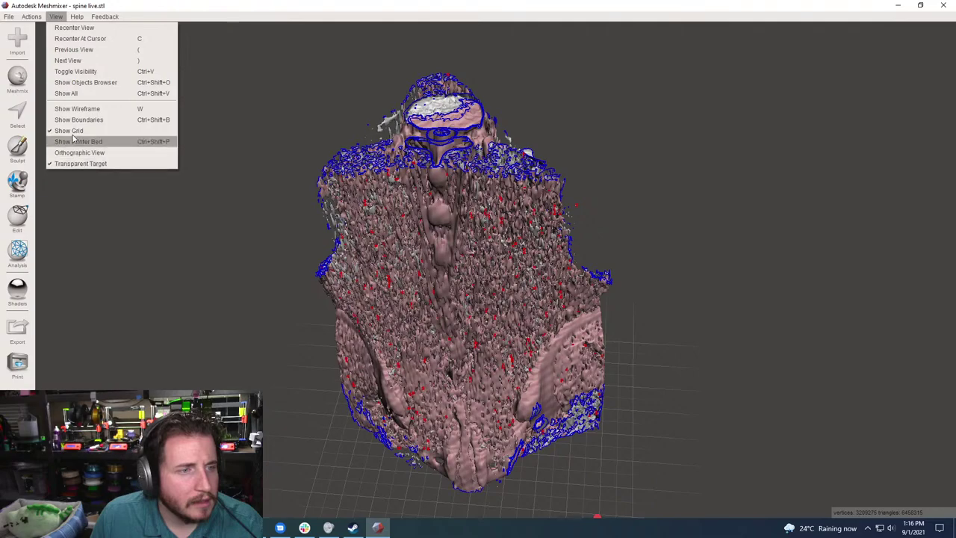
{"action": "left_click", "coordinate": [73, 82]}
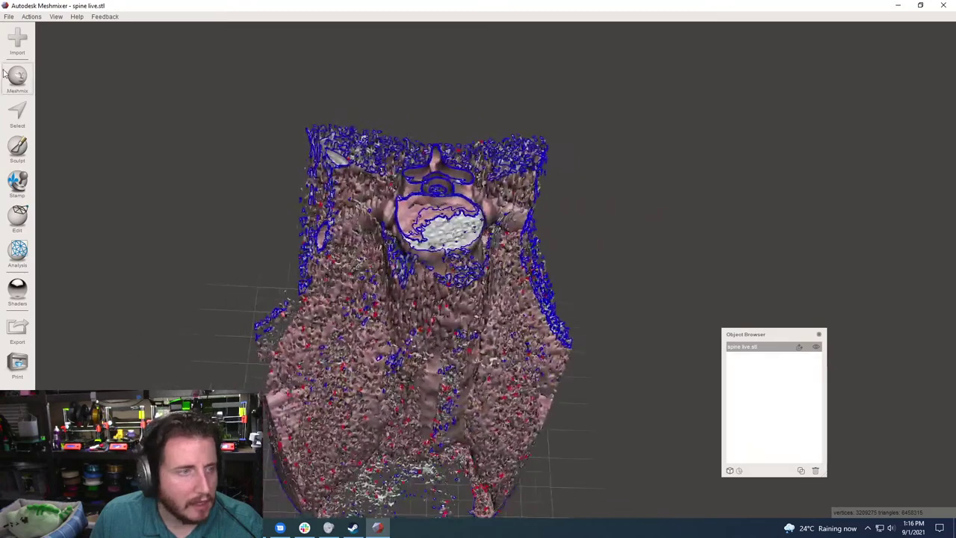
Try to split the mesh with Separate Shells, checking the processor load in Task Manager while it runs
{"action": "left_click", "coordinate": [14, 222]}
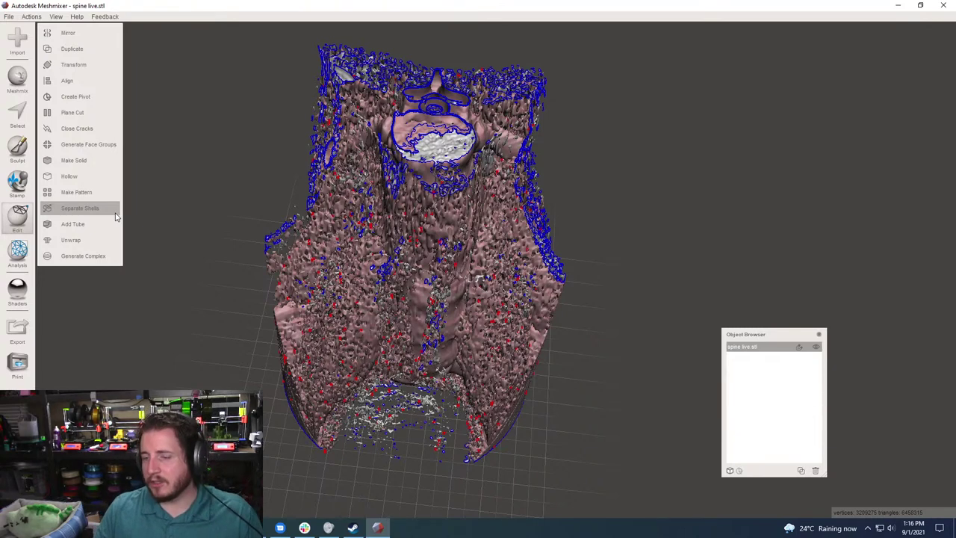
{"action": "left_click", "coordinate": [115, 213]}
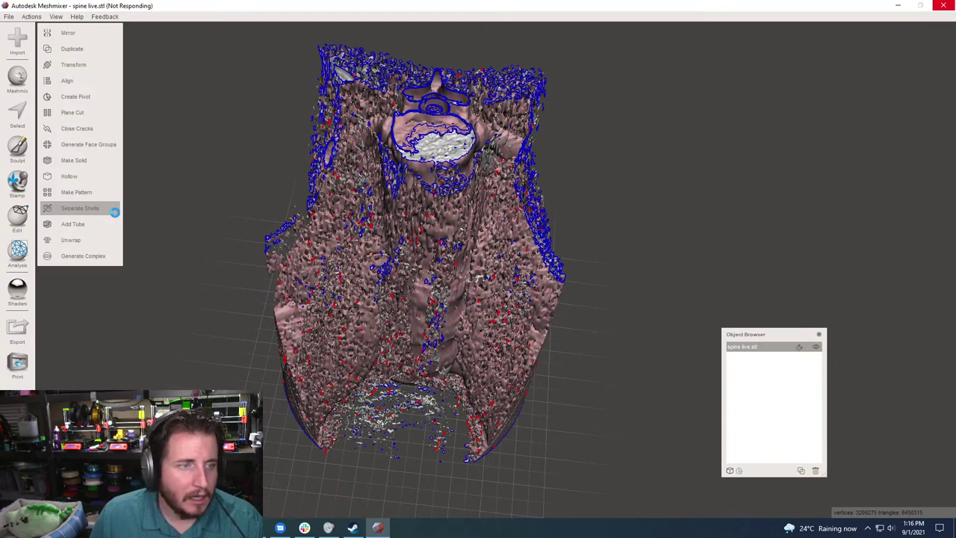
{"action": "key", "text": "ctrl+shift+Escape"}
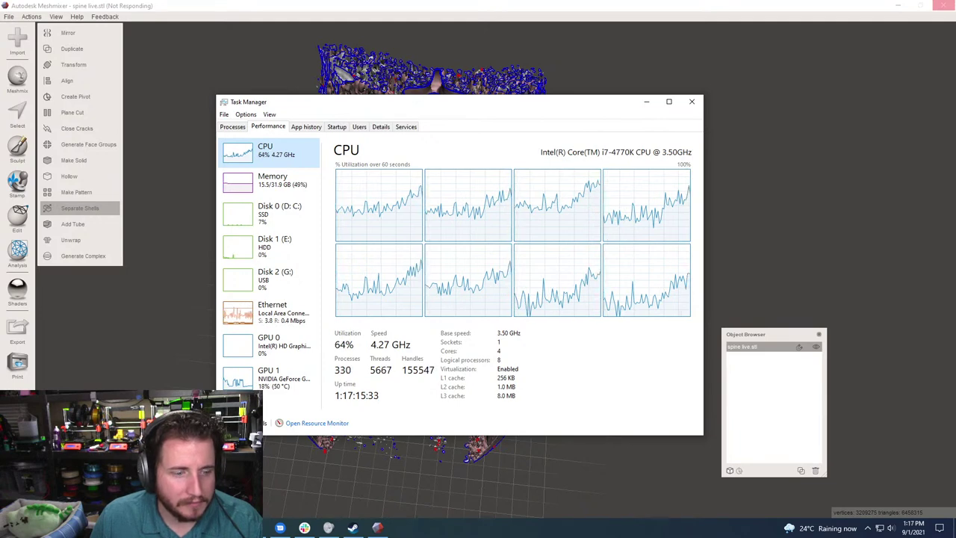
{"action": "key", "text": "super+Down"}
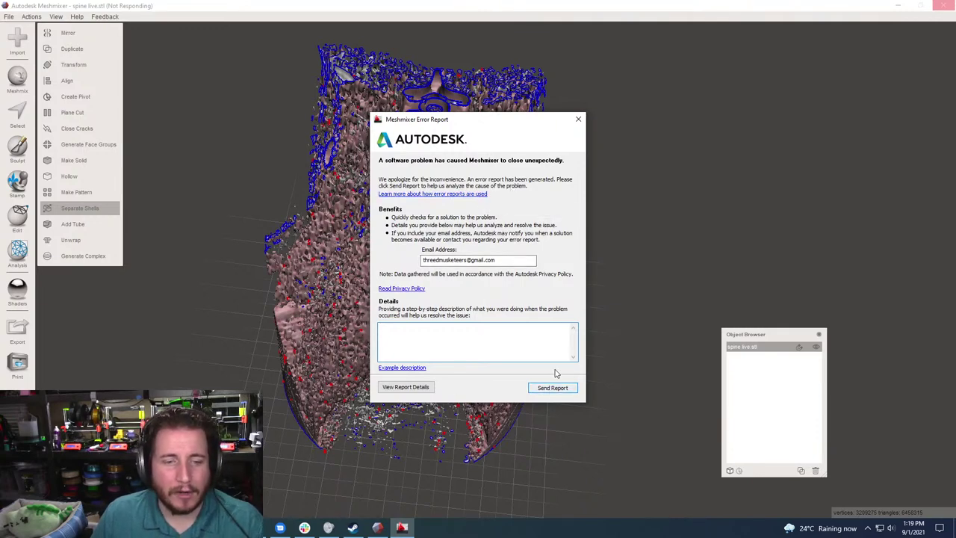
Dismiss the error report without sending it, relaunch Meshmixer and restore the mesh file
{"action": "left_click", "coordinate": [578, 119]}
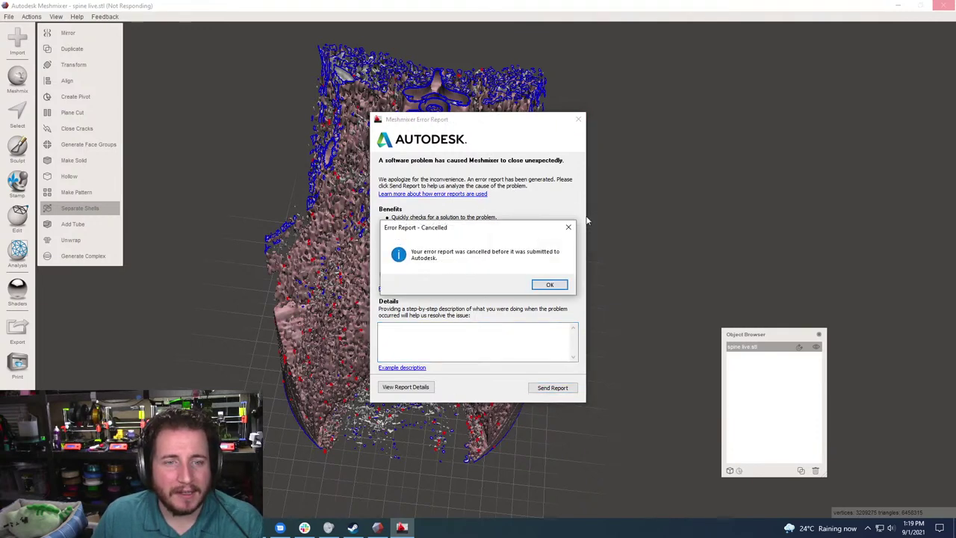
{"action": "left_click", "coordinate": [549, 287]}
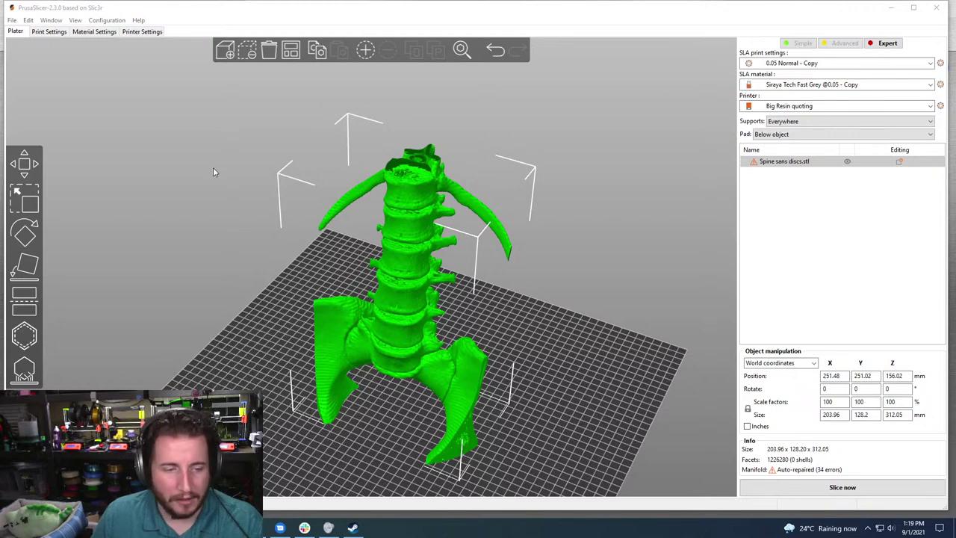
{"action": "left_click", "coordinate": [914, 7]}
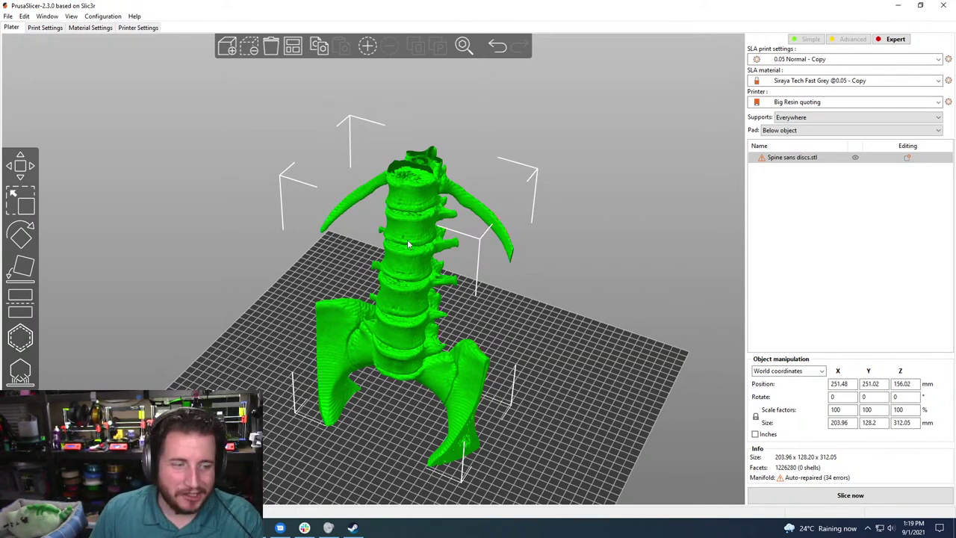
{"action": "key", "text": "super"}
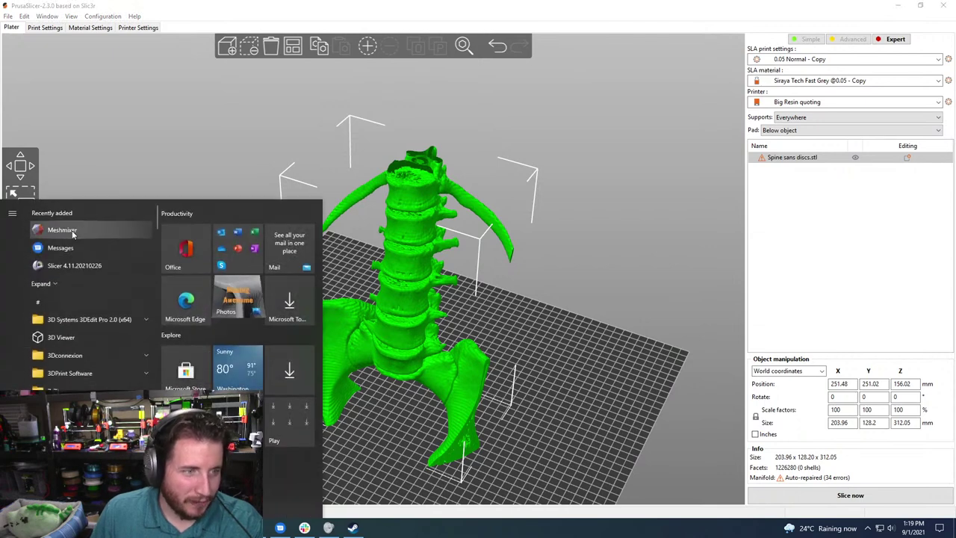
{"action": "left_click", "coordinate": [71, 232]}
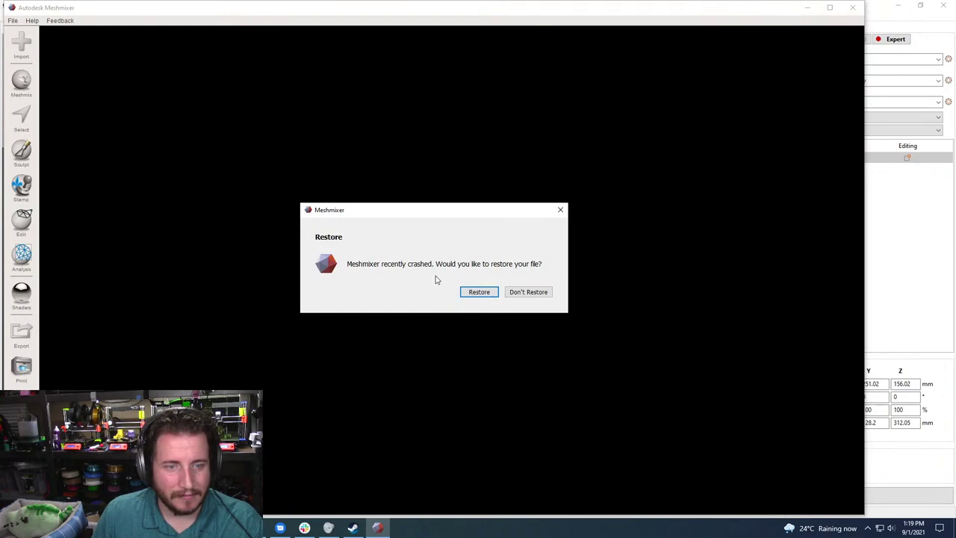
{"action": "left_click", "coordinate": [482, 292]}
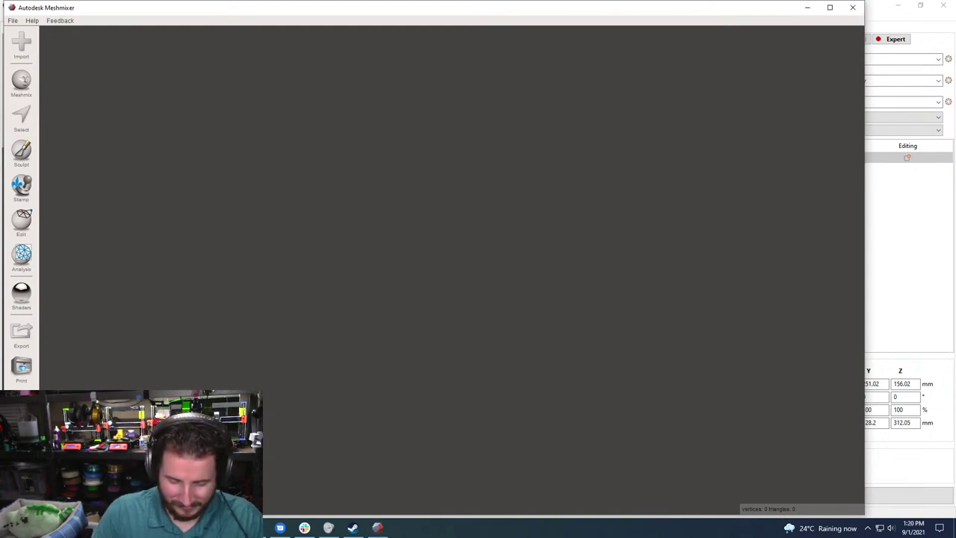
{"action": "left_click", "coordinate": [852, 7]}
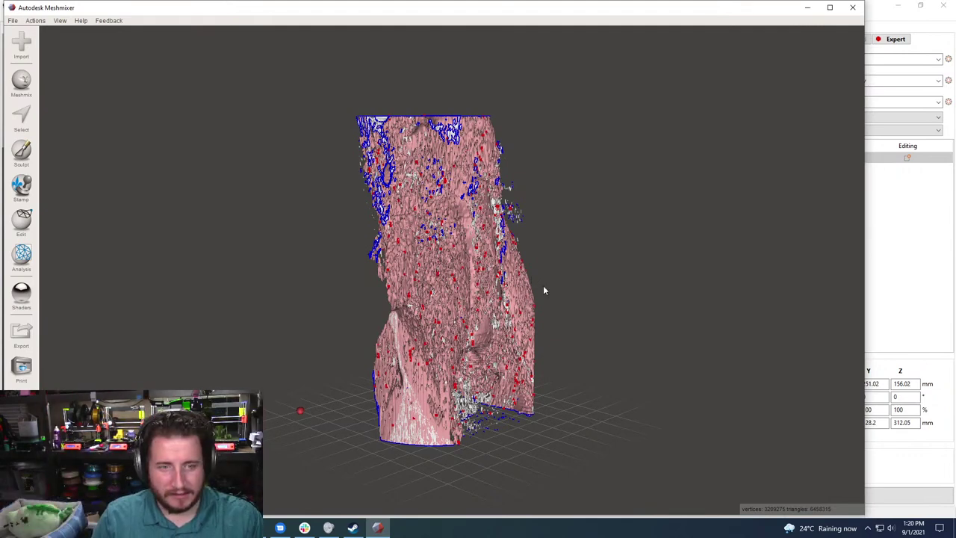
Inspect the restored mesh from the front and back and check the processor load in Task Manager
{"action": "key", "text": "f"}
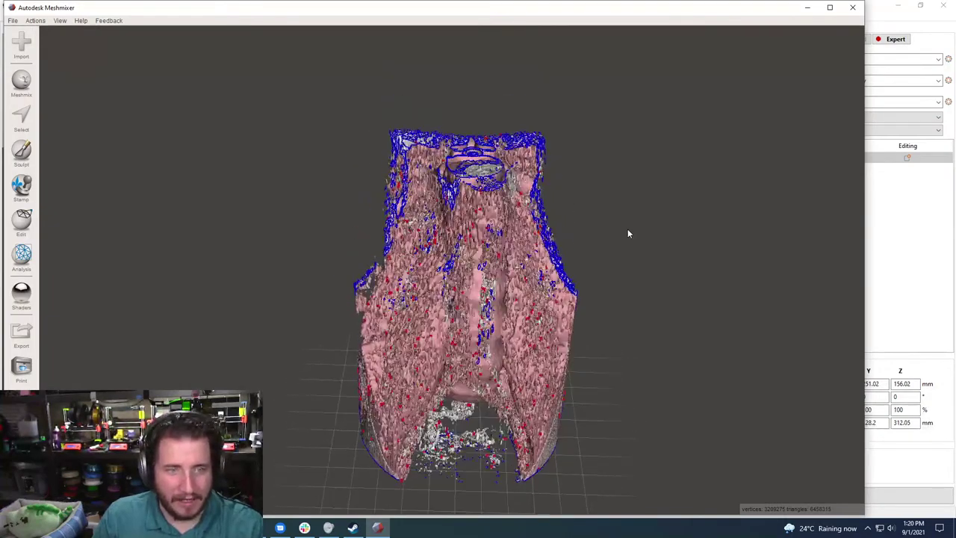
{"action": "mouse_move", "coordinate": [628, 229]}
{"action": "right_mouse_down"}
{"action": "mouse_move", "coordinate": [672, 224]}
{"action": "mouse_move", "coordinate": [643, 231]}
{"action": "right_mouse_up"}
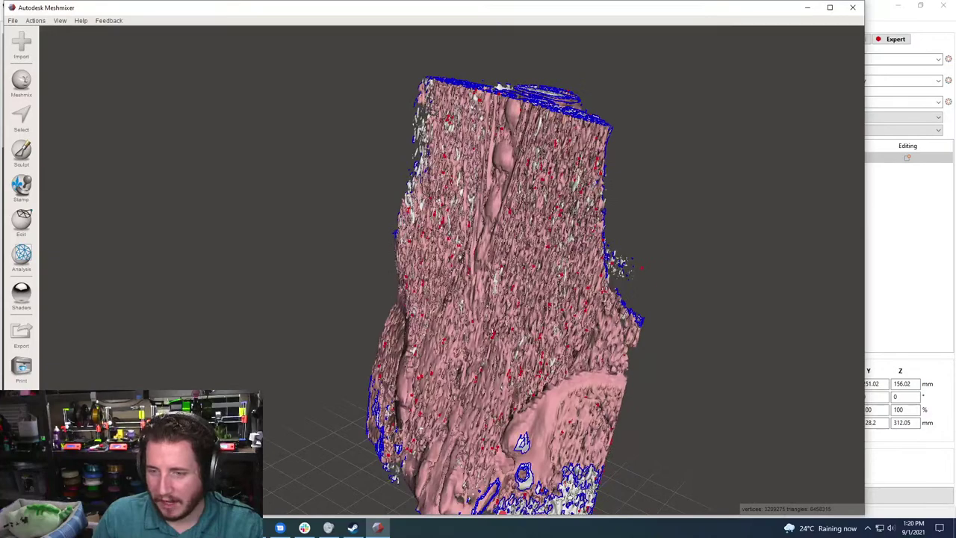
{"action": "right_click_drag", "start_coordinate": [719, 292], "coordinate": [756, 292]}
{"action": "middle_click_drag", "start_coordinate": [719, 293], "coordinate": [855, 359]}
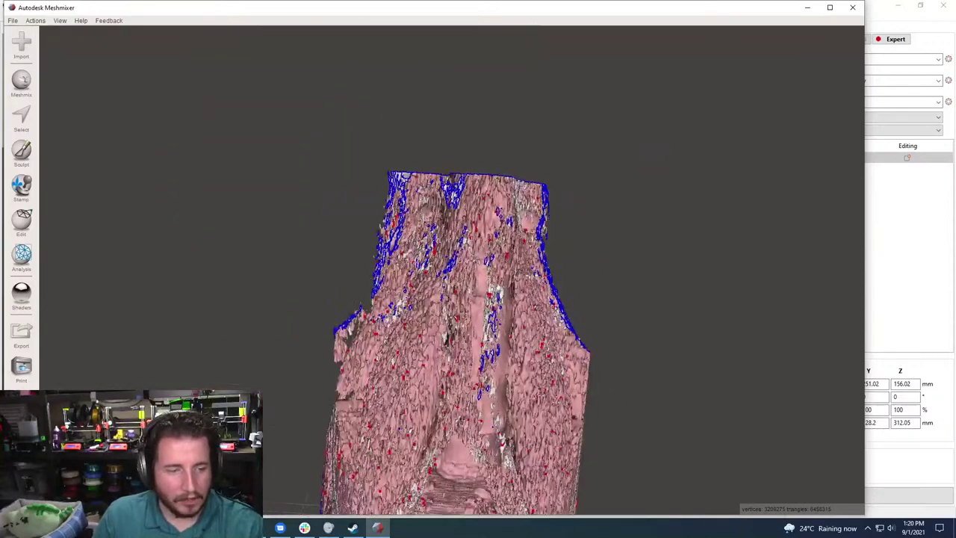
{"action": "key", "text": "ctrl+shift+Escape"}
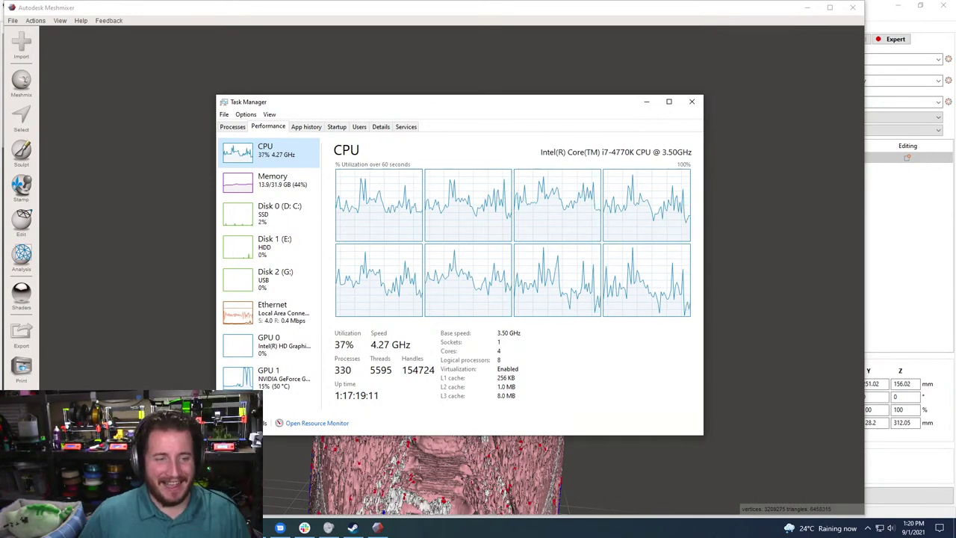
{"action": "key", "text": "alt+Tab"}
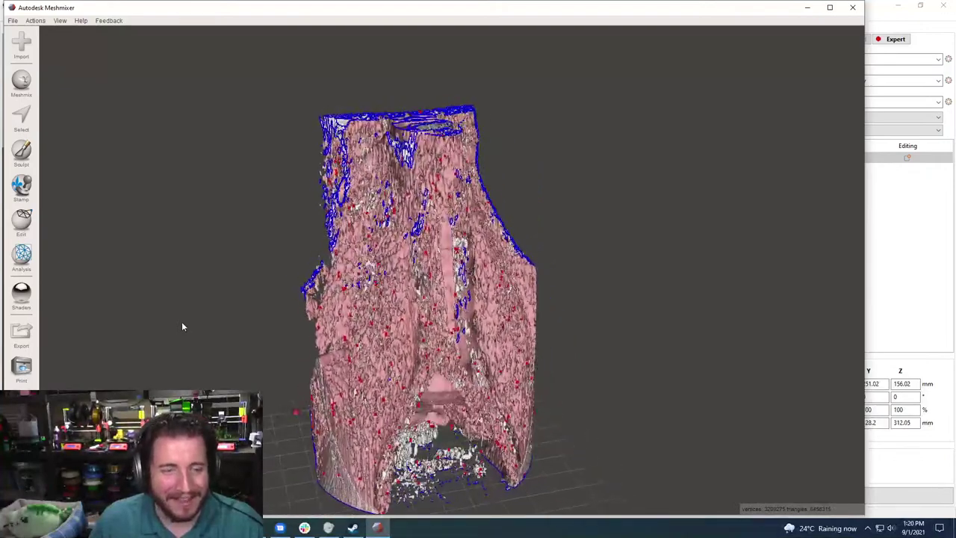
Save the restored mesh in the Downloads folder as "spine live" in Meshmixer Format (*.mix)
{"action": "left_click", "coordinate": [13, 20]}
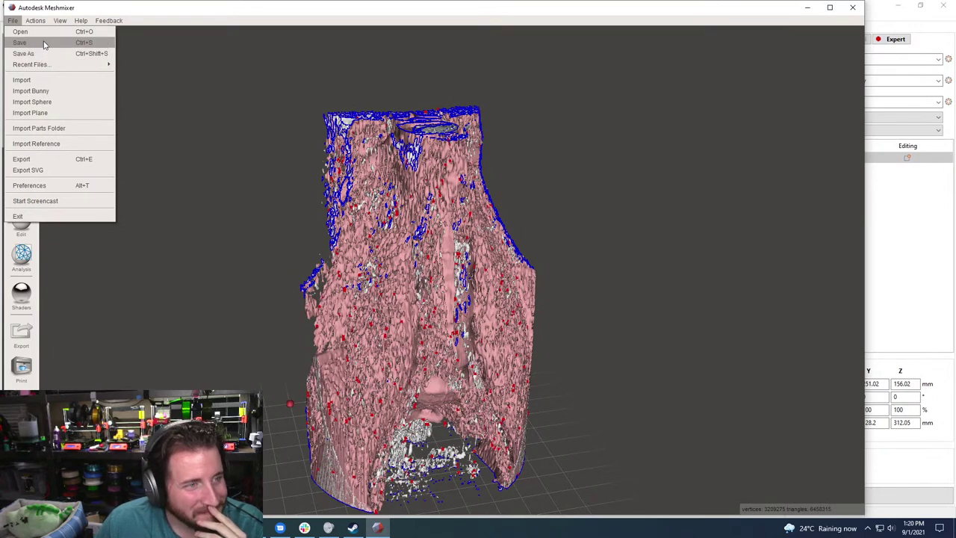
{"action": "left_click", "coordinate": [43, 43]}
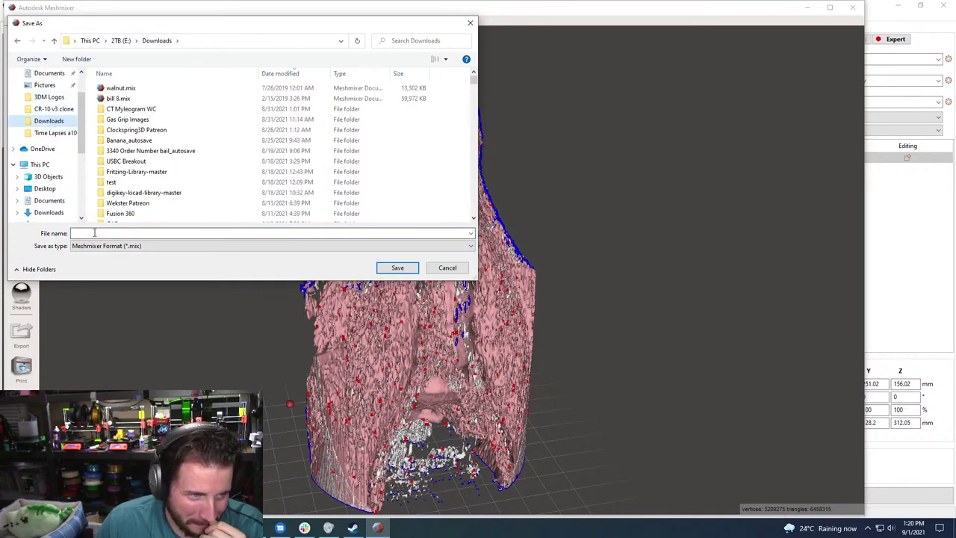
{"action": "type", "text": "spu"}
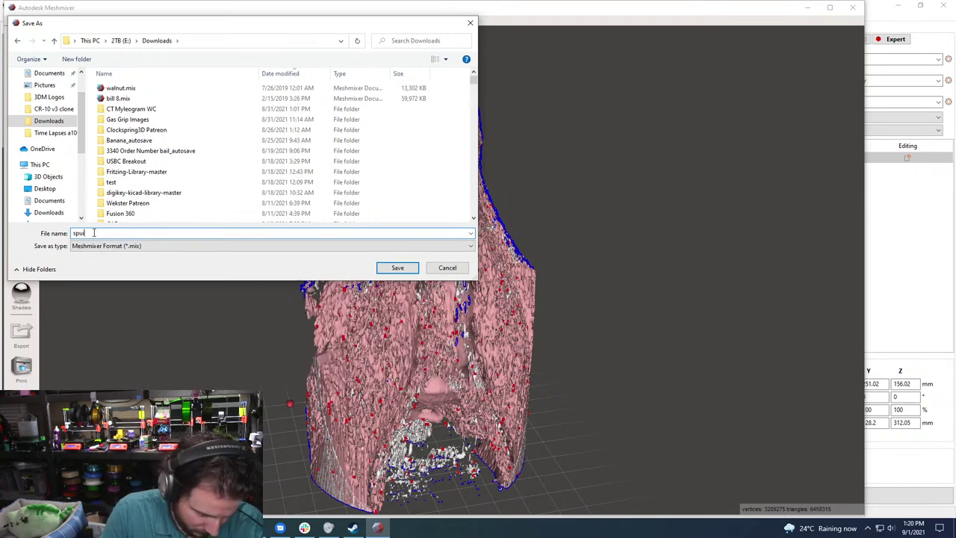
{"action": "type", "text": "ne live"}
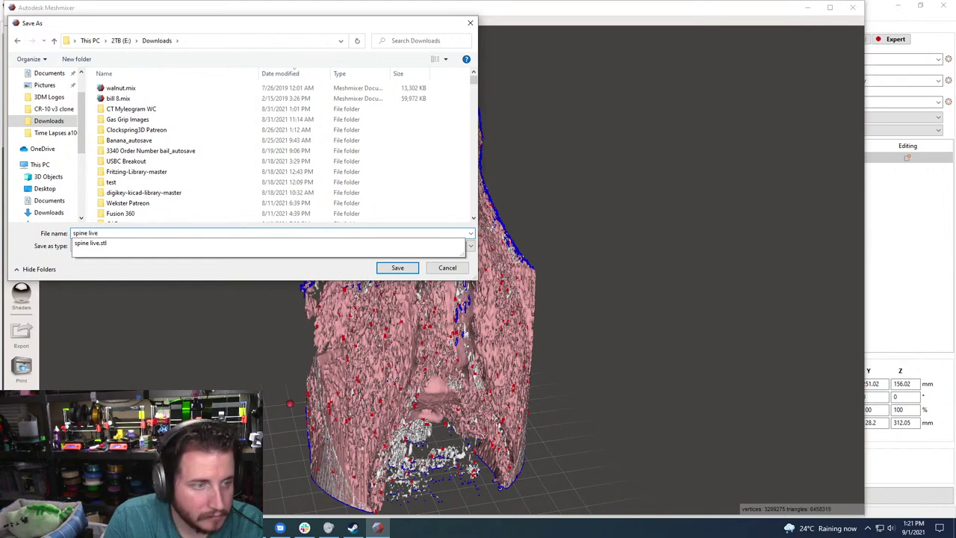
{"action": "left_click", "coordinate": [28, 244]}
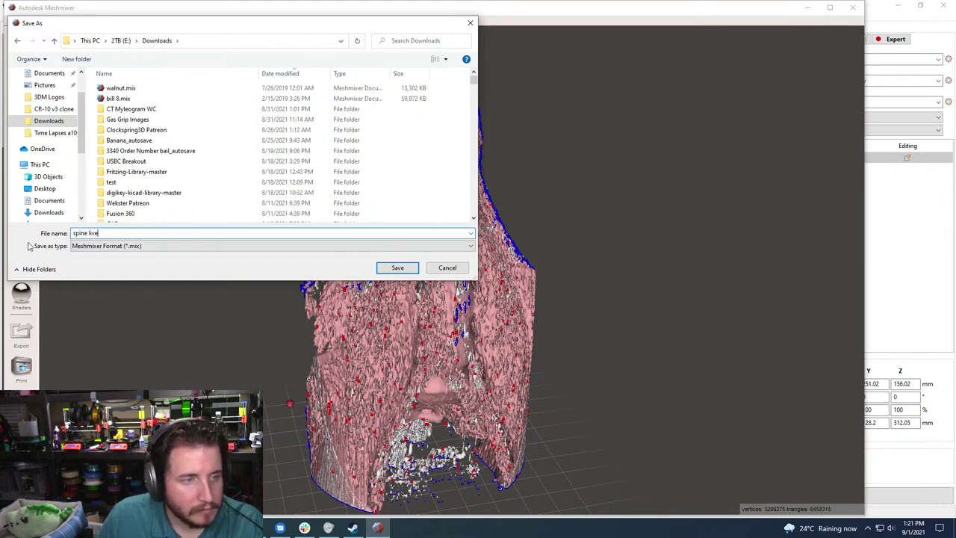
{"action": "left_click", "coordinate": [398, 267]}
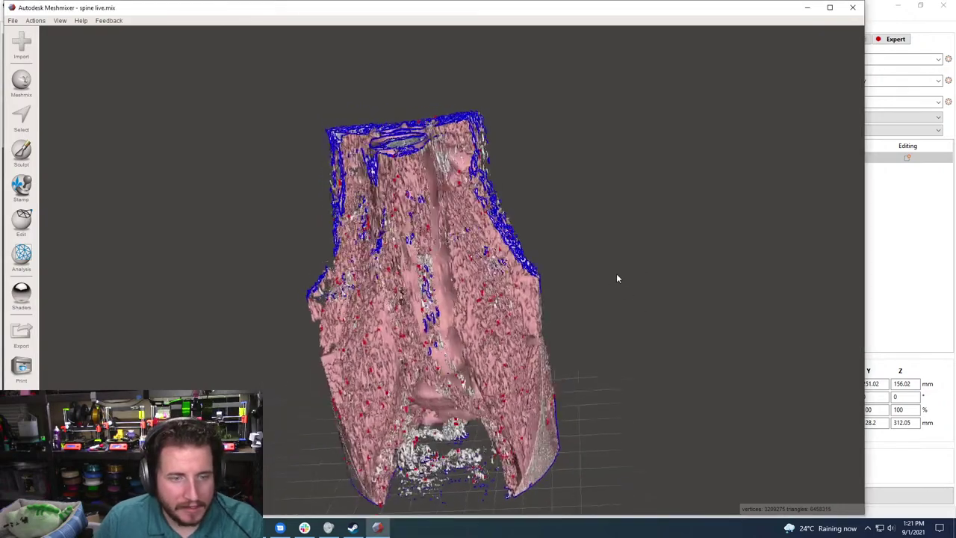
Lasso-select the cluster of loose fragments floating beside the mesh and delete it, checking the processor load in Task Manager meanwhile
{"action": "right_click_drag", "start_coordinate": [616, 277], "coordinate": [246, 217]}
{"action": "scroll", "coordinate": [615, 277], "scroll_direction": "up", "scroll_amount": 3}
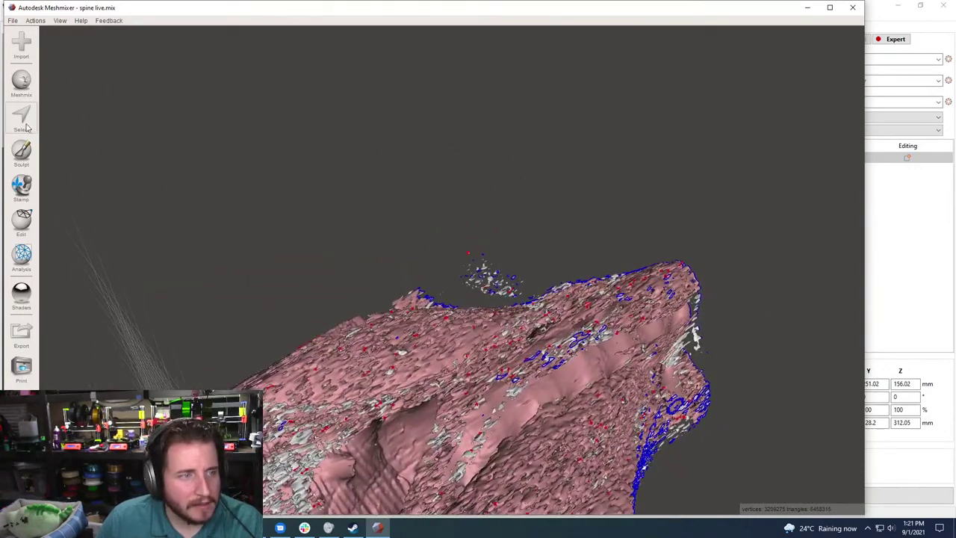
{"action": "key", "text": "s"}
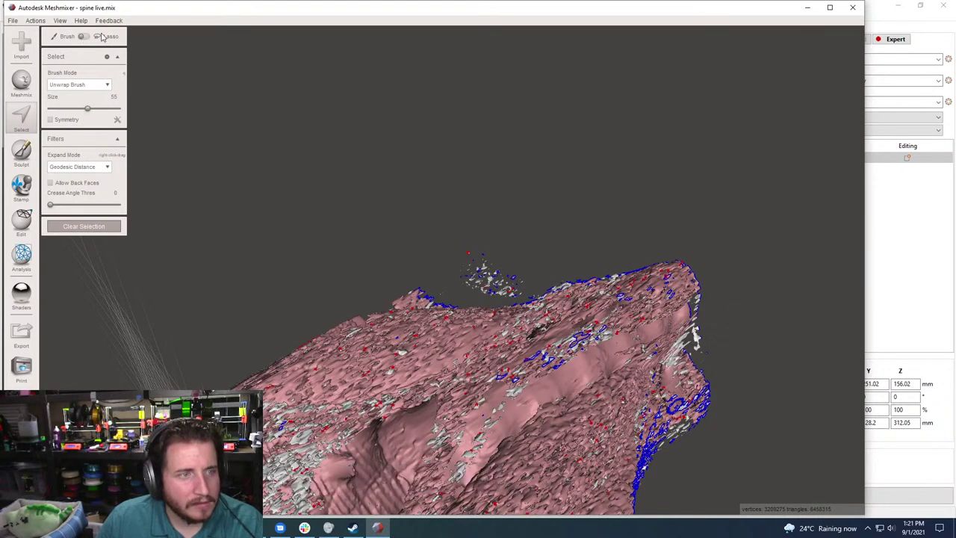
{"action": "right_click_drag", "start_coordinate": [442, 238], "coordinate": [427, 229]}
{"action": "mouse_move", "coordinate": [425, 226]}
{"action": "left_mouse_down"}
{"action": "mouse_move", "coordinate": [431, 259]}
{"action": "mouse_move", "coordinate": [466, 306]}
{"action": "left_mouse_up"}
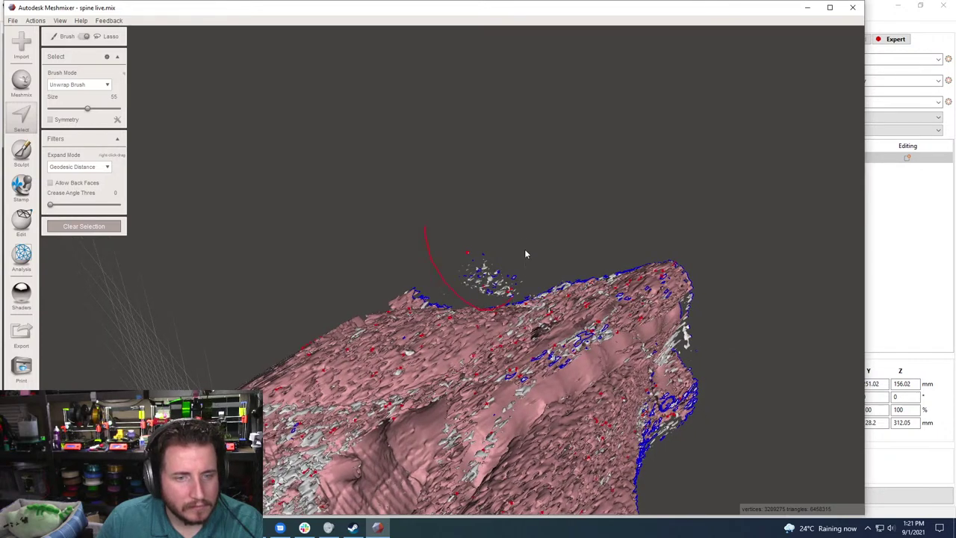
{"action": "left_click_drag", "start_coordinate": [411, 202], "coordinate": [423, 230]}
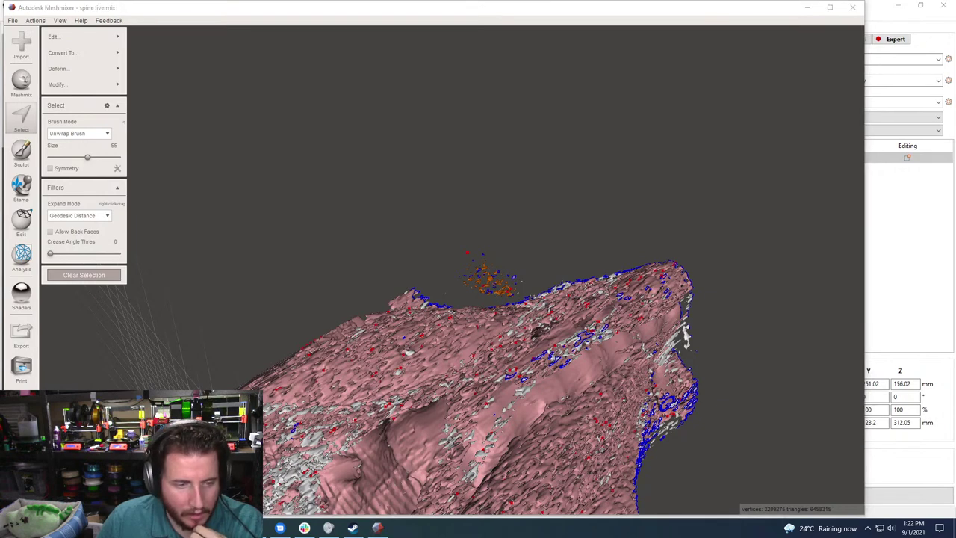
{"action": "key", "text": "ctrl+shift+Escape"}
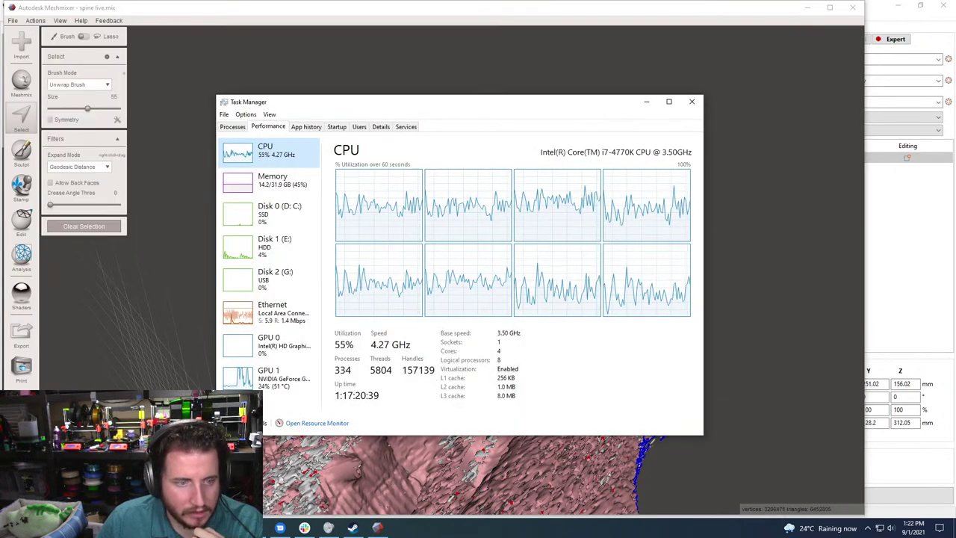
{"action": "left_click", "coordinate": [144, 342]}
{"action": "mouse_move", "coordinate": [144, 343]}
{"action": "left_mouse_down"}
{"action": "mouse_move", "coordinate": [434, 272]}
{"action": "mouse_move", "coordinate": [462, 256]}
{"action": "mouse_move", "coordinate": [446, 245]}
{"action": "left_mouse_up"}
{"action": "key", "text": "Escape"}
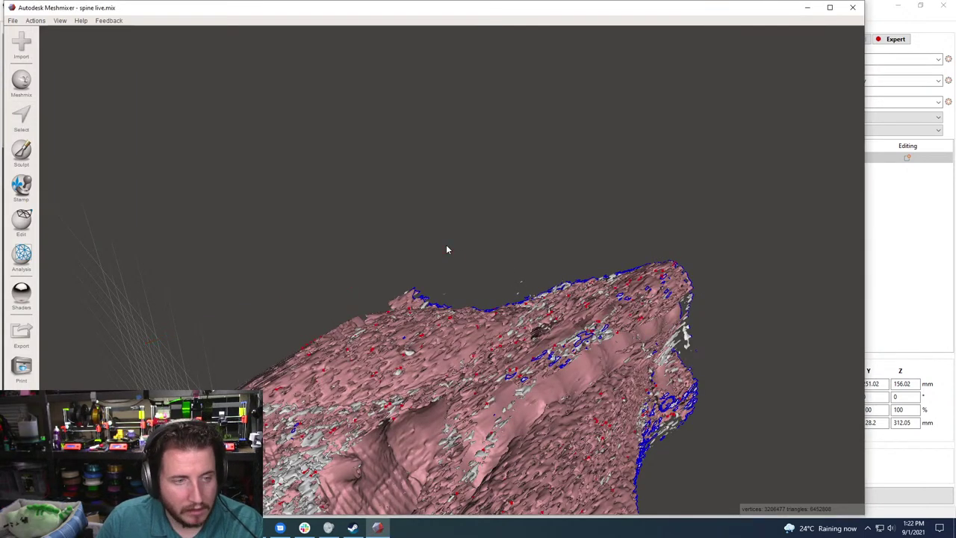
Maximize the window, enable Show Object Browser in the preferences and move the Object Browser clear of the model
{"action": "left_click", "coordinate": [830, 6]}
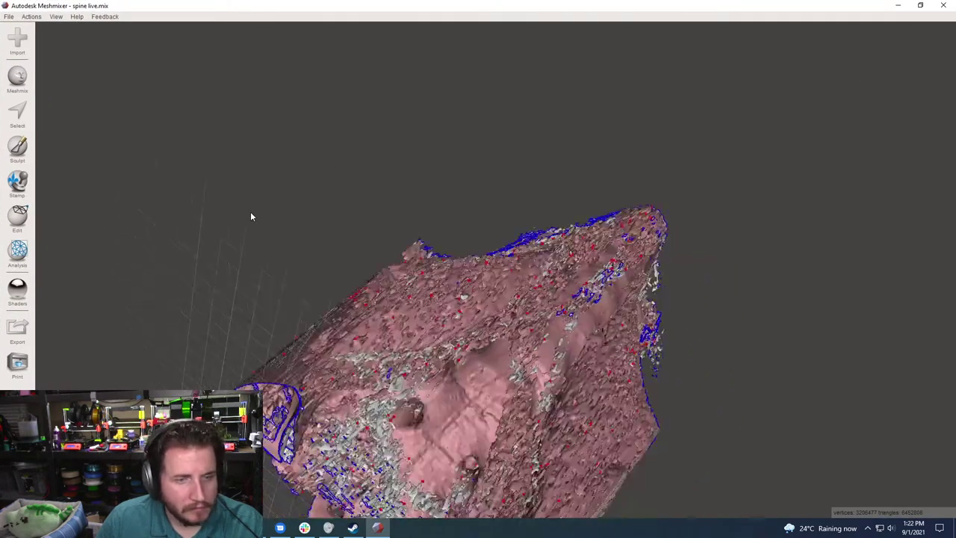
{"action": "left_click", "coordinate": [55, 17]}
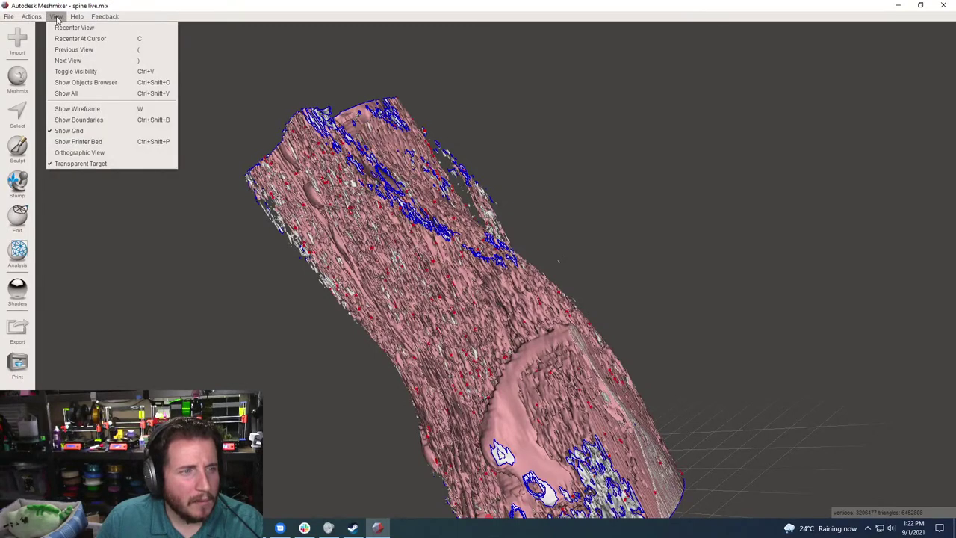
{"action": "left_click", "coordinate": [9, 16]}
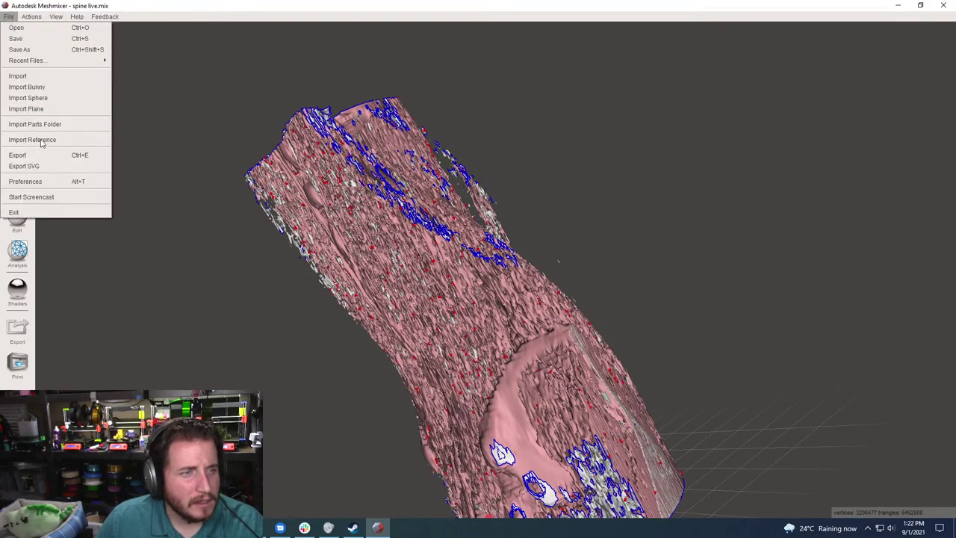
{"action": "left_click", "coordinate": [50, 180]}
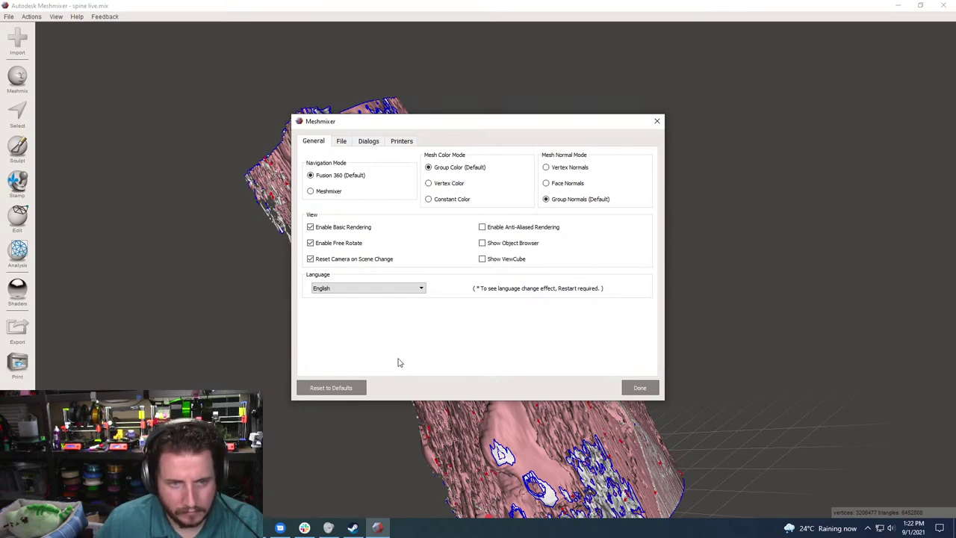
{"action": "left_click", "coordinate": [516, 245]}
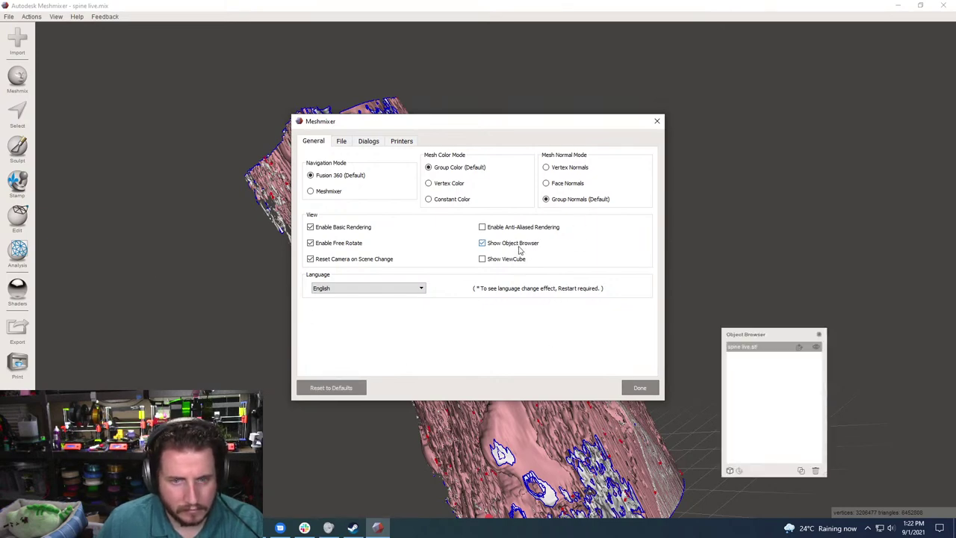
{"action": "left_click", "coordinate": [635, 391]}
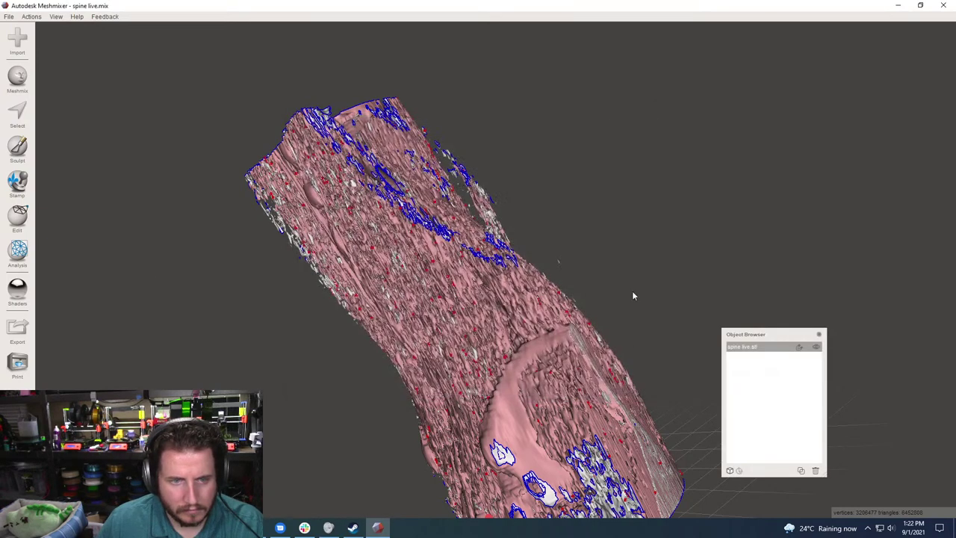
{"action": "right_click_drag", "start_coordinate": [632, 269], "coordinate": [773, 336]}
{"action": "left_click_drag", "start_coordinate": [773, 336], "coordinate": [880, 341]}
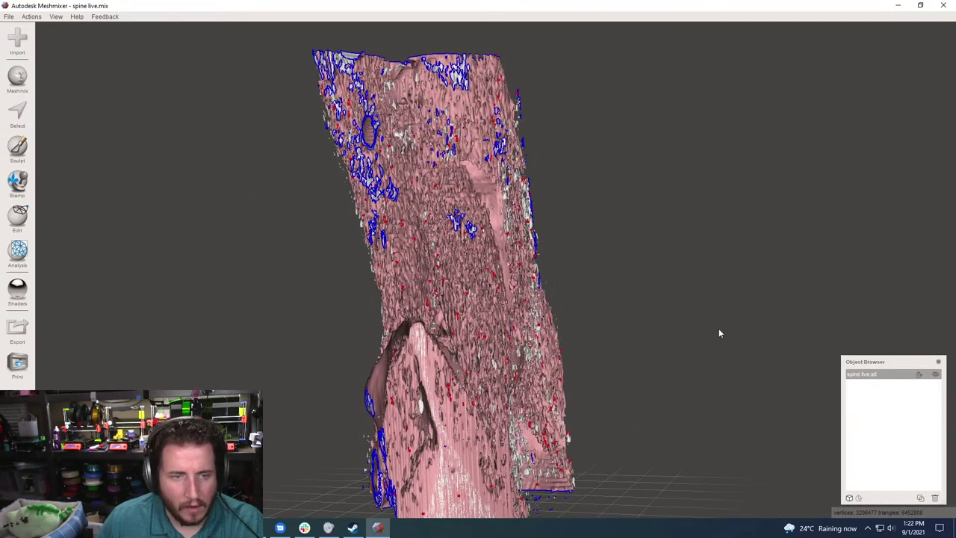
Try lasso-selecting and deleting the tissue on one flank beside the spine, inspect the cut and undo the deletion
{"action": "right_click_drag", "start_coordinate": [719, 333], "coordinate": [710, 333]}
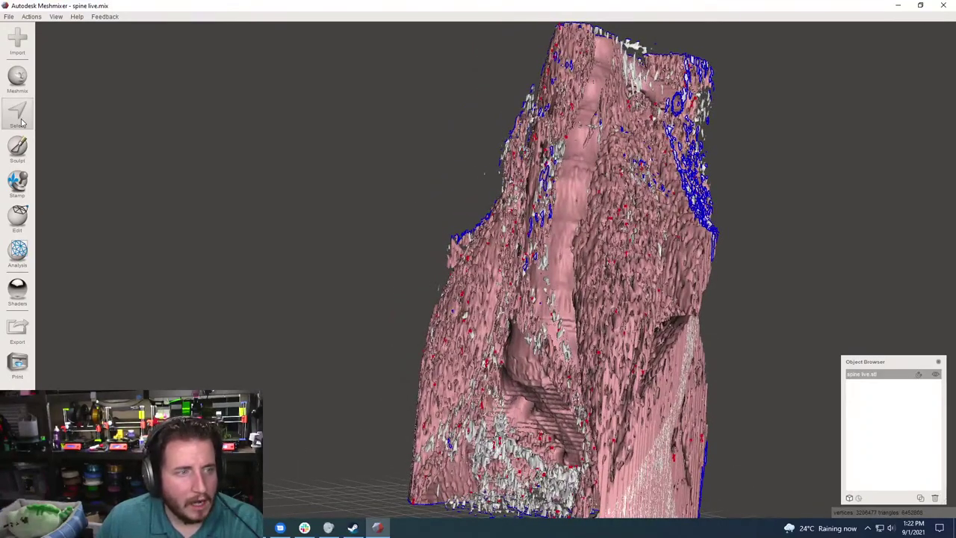
{"action": "left_click", "coordinate": [18, 116]}
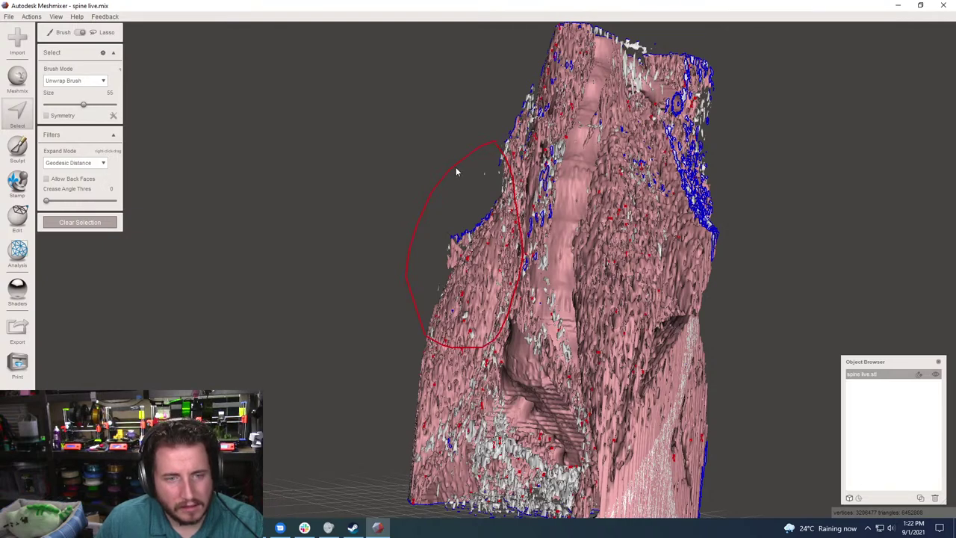
{"action": "left_click_drag", "start_coordinate": [457, 171], "coordinate": [457, 170]}
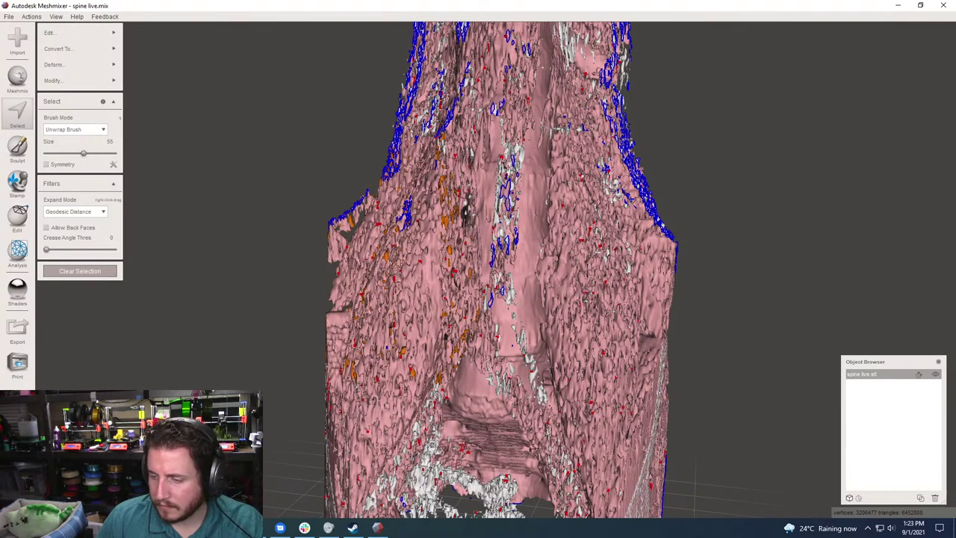
{"action": "key", "text": "Delete"}
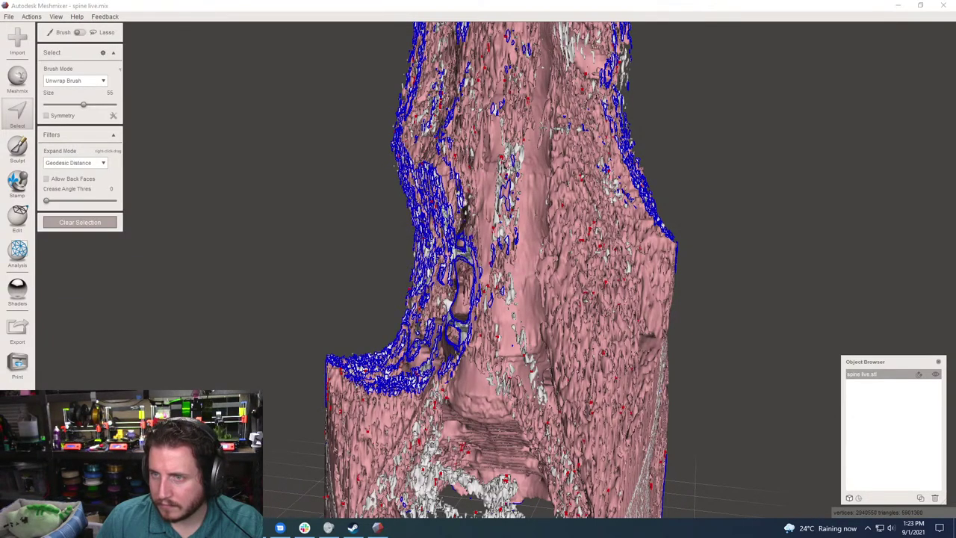
{"action": "left_click", "coordinate": [735, 143]}
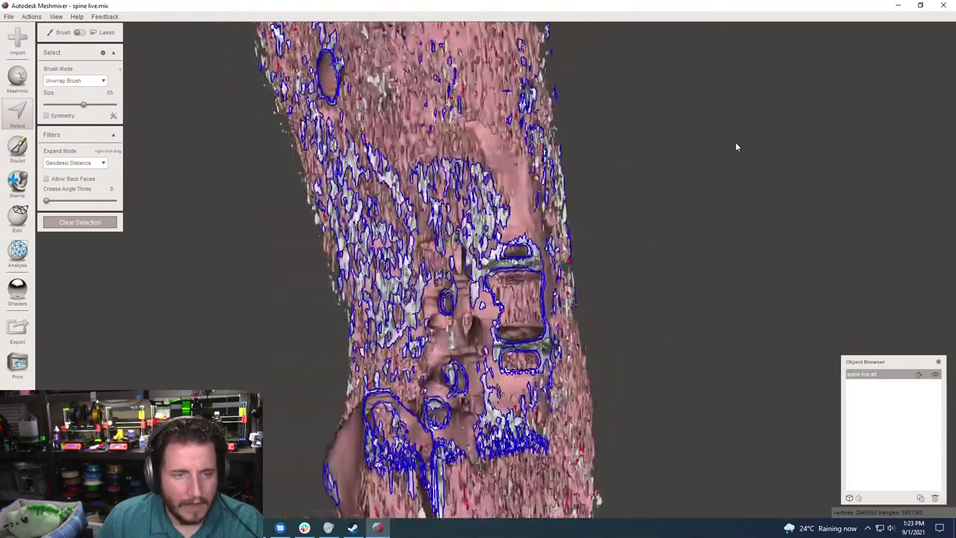
{"action": "mouse_move", "coordinate": [735, 141]}
{"action": "left_mouse_down"}
{"action": "mouse_move", "coordinate": [379, 288]}
{"action": "mouse_move", "coordinate": [792, 116]}
{"action": "left_mouse_up"}
{"action": "key", "text": "Escape"}
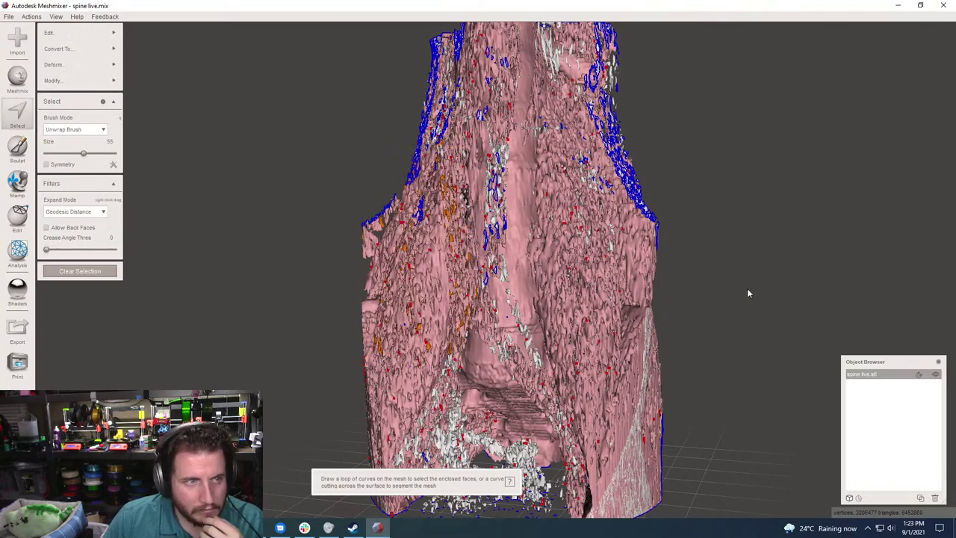
Clear the flank selection, set the selection brush mode to Sphere Brush and leave the Select tool
{"action": "left_click_drag", "start_coordinate": [295, 175], "coordinate": [156, 148]}
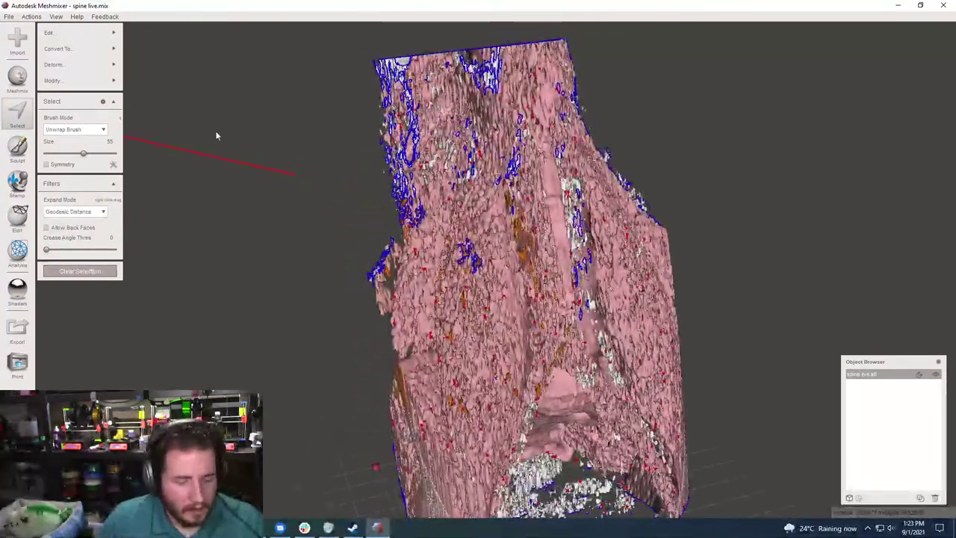
{"action": "mouse_move", "coordinate": [245, 160]}
{"action": "right_mouse_down"}
{"action": "mouse_move", "coordinate": [124, 138]}
{"action": "mouse_move", "coordinate": [190, 145]}
{"action": "right_mouse_up"}
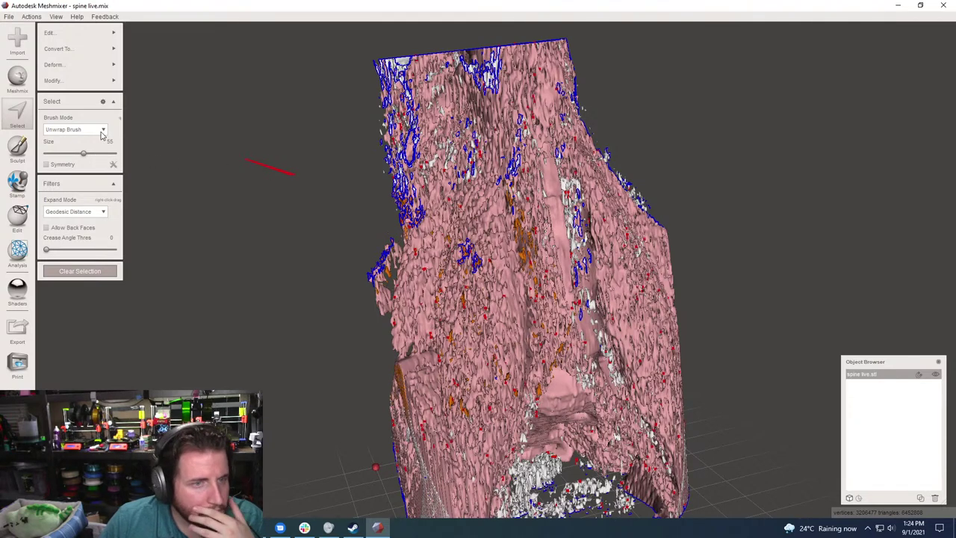
{"action": "key", "text": "Escape"}
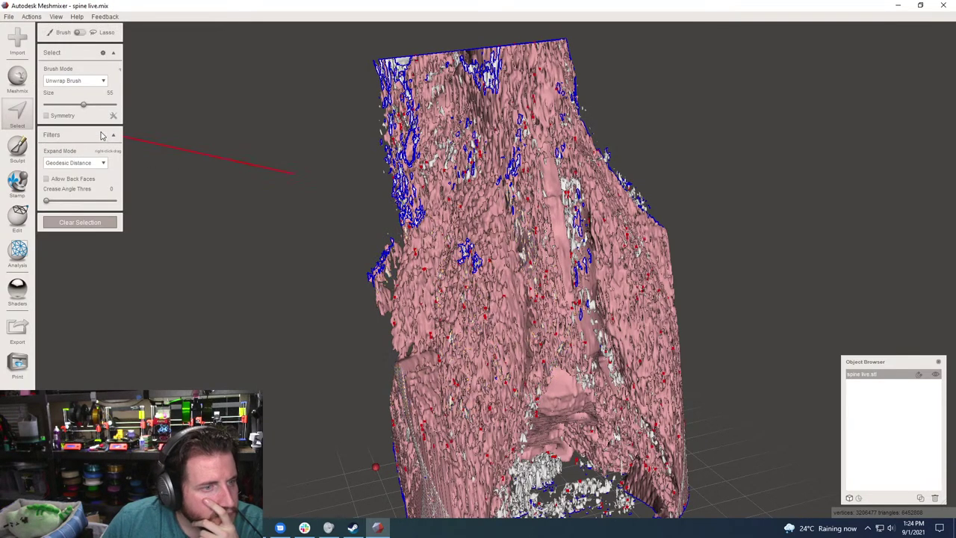
{"action": "left_click", "coordinate": [102, 81]}
{"action": "left_click", "coordinate": [102, 82]}
{"action": "left_click", "coordinate": [105, 85]}
{"action": "left_click", "coordinate": [79, 92]}
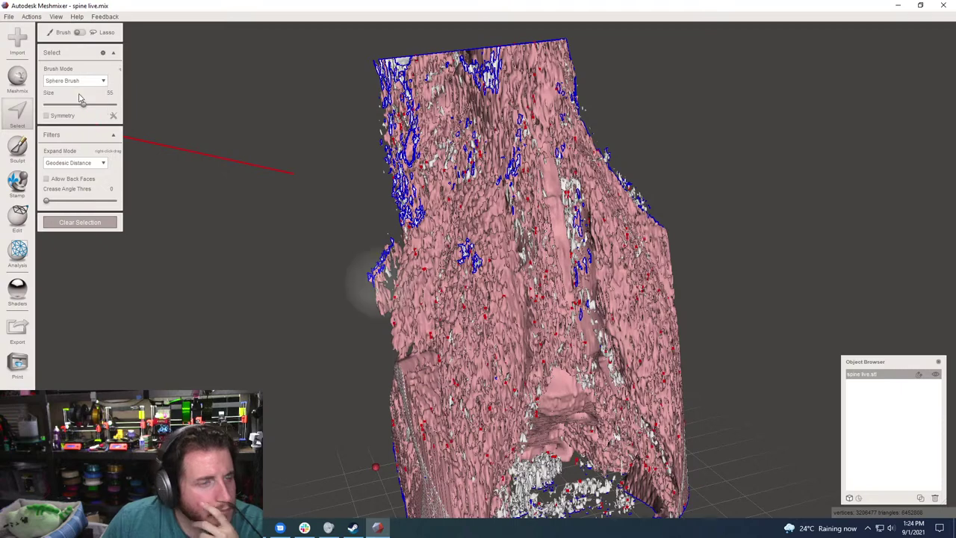
{"action": "key", "text": "Escape"}
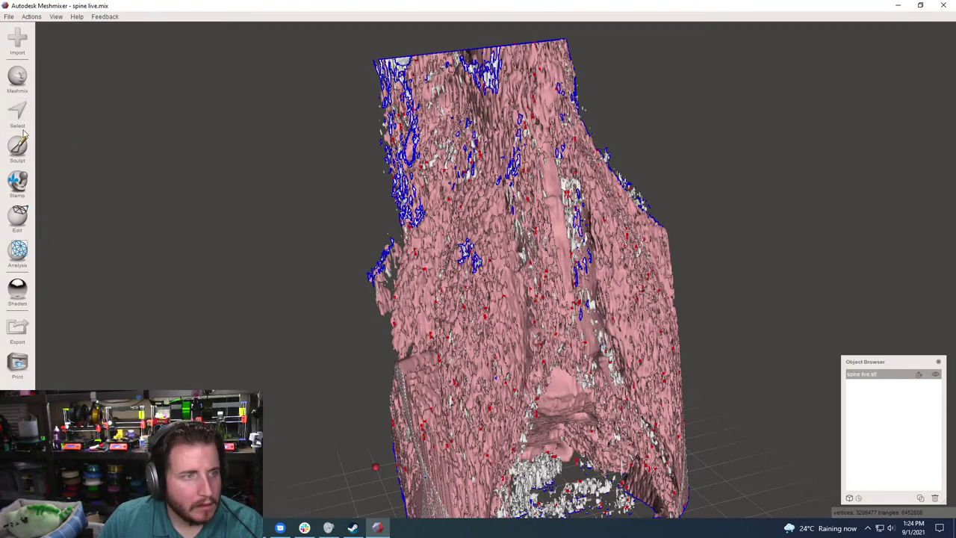
Try to lasso-select the tissue around the upper part of the mesh
{"action": "left_click", "coordinate": [14, 113]}
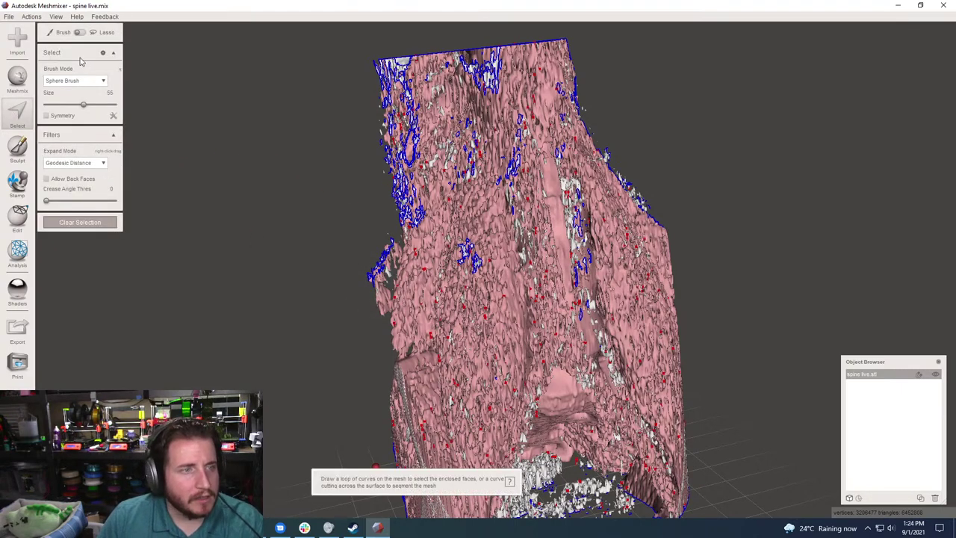
{"action": "right_click_drag", "start_coordinate": [300, 305], "coordinate": [440, 273]}
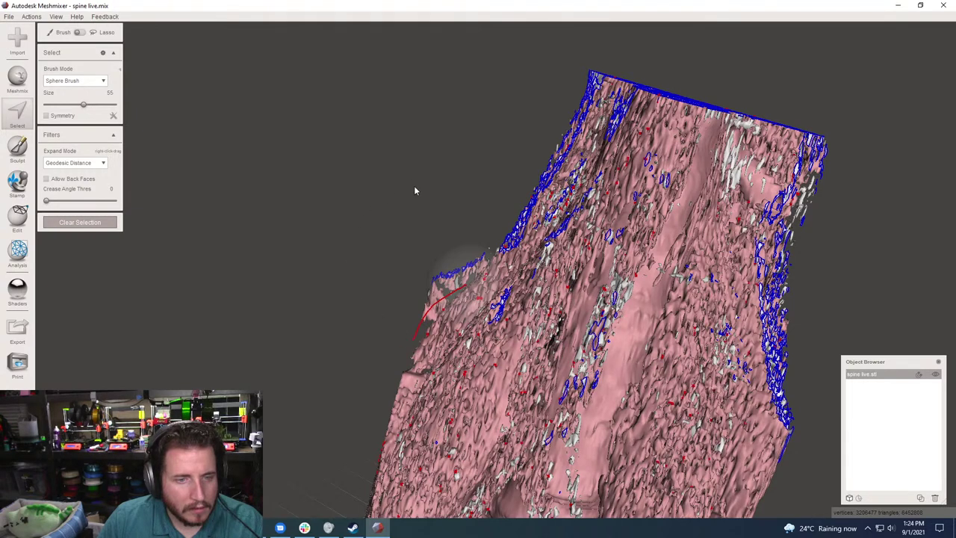
{"action": "right_click_drag", "start_coordinate": [714, 301], "coordinate": [696, 301]}
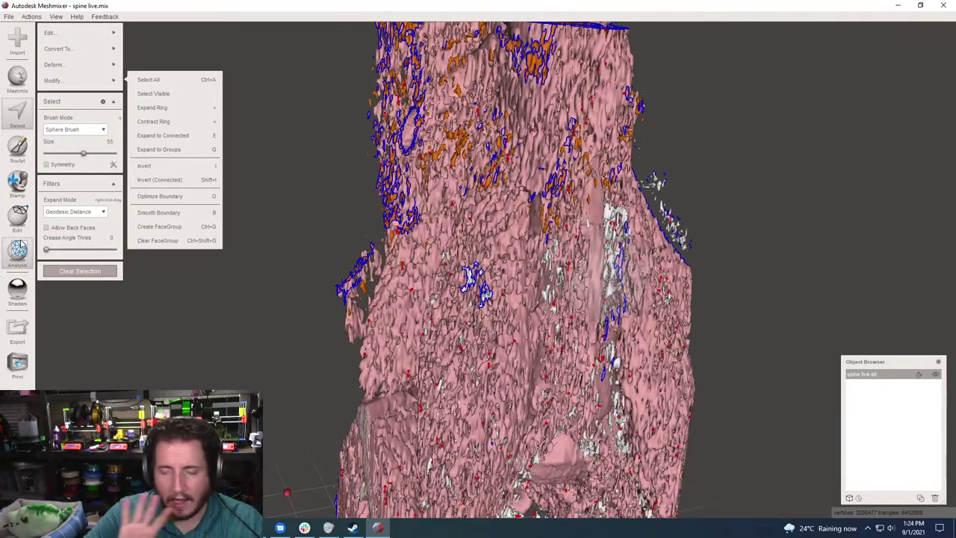
Run the Inspector to examine the mesh for defects and close it without repairing anything
{"action": "left_click", "coordinate": [21, 248]}
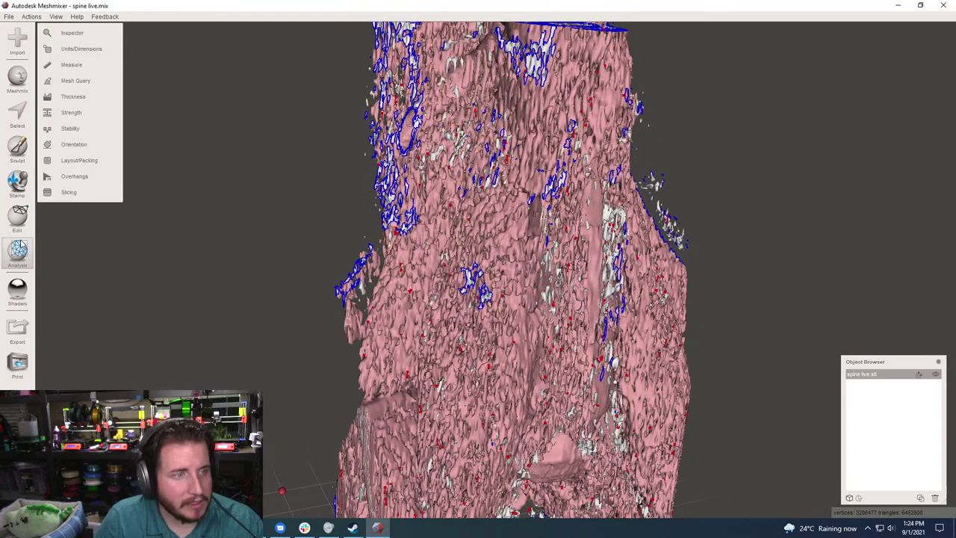
{"action": "right_click_drag", "start_coordinate": [221, 307], "coordinate": [207, 203]}
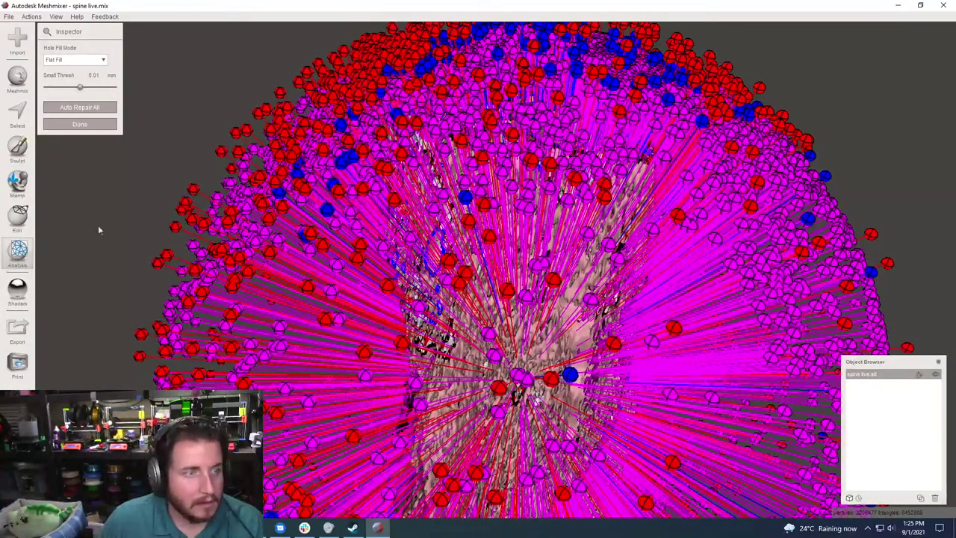
{"action": "left_click", "coordinate": [87, 125]}
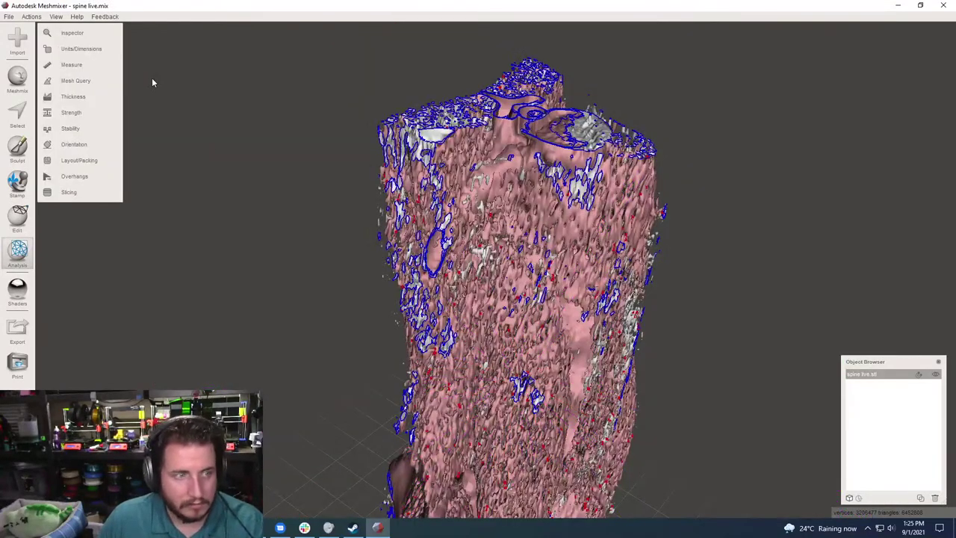
{"action": "left_click", "coordinate": [152, 78]}
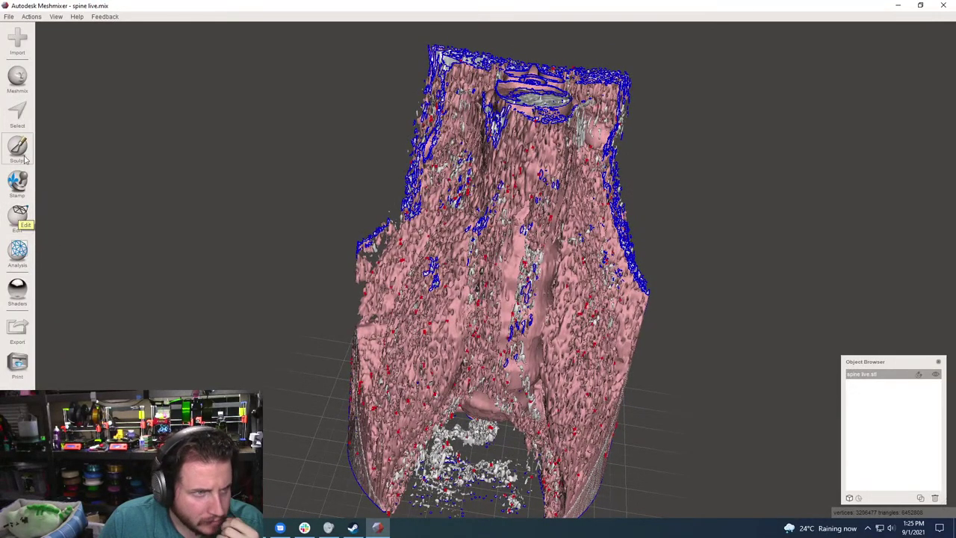
Try to lasso-select the loose fragments between the lower ends of the two flanks, and discard that selection
{"action": "left_click", "coordinate": [18, 116]}
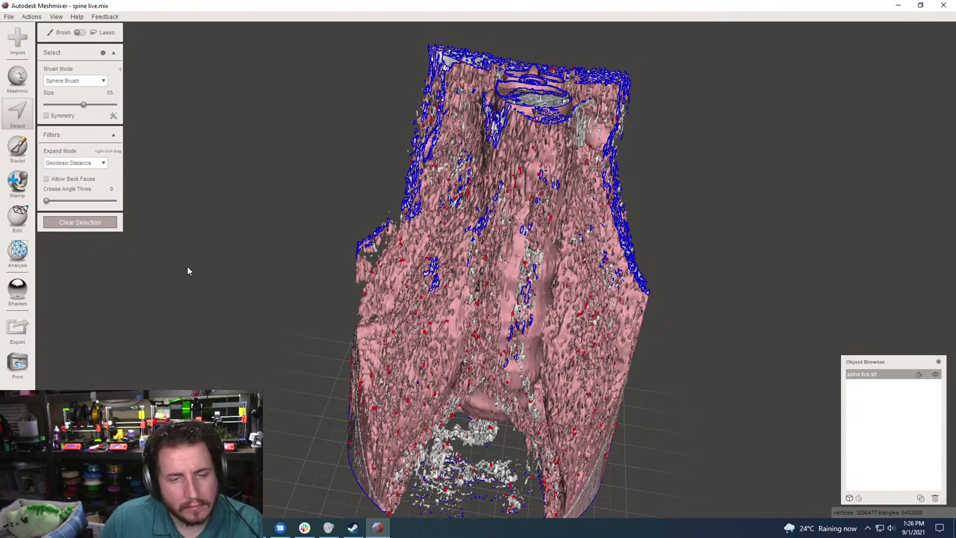
{"action": "right_click_drag", "start_coordinate": [212, 304], "coordinate": [213, 300]}
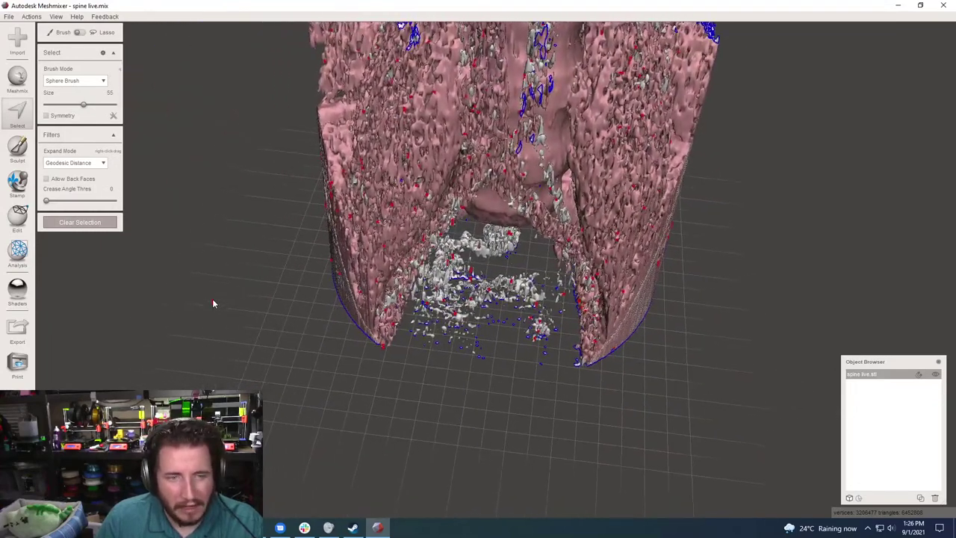
{"action": "mouse_move", "coordinate": [213, 300]}
{"action": "left_mouse_down"}
{"action": "mouse_move", "coordinate": [184, 281]}
{"action": "mouse_move", "coordinate": [54, 68]}
{"action": "left_mouse_up"}
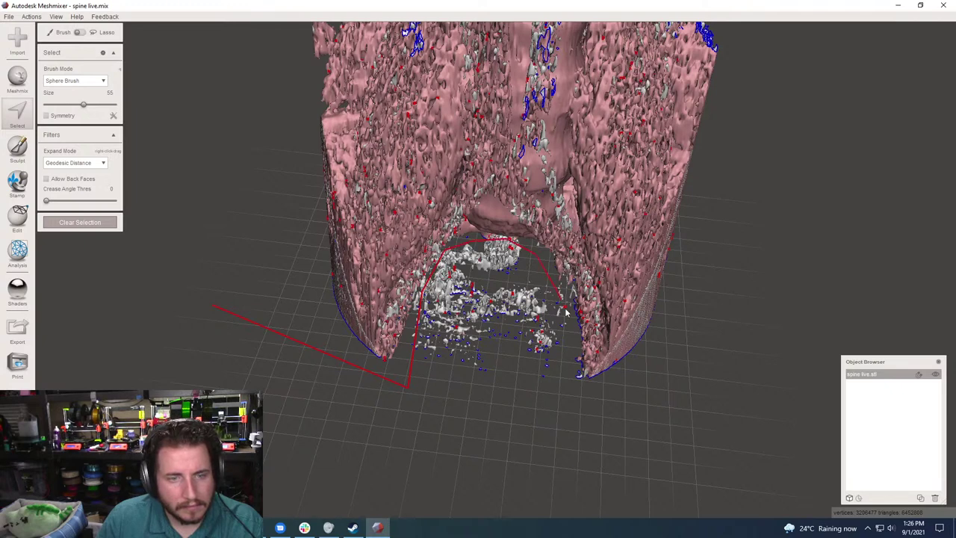
{"action": "mouse_move", "coordinate": [566, 404]}
{"action": "left_mouse_down"}
{"action": "mouse_move", "coordinate": [448, 457]}
{"action": "mouse_move", "coordinate": [226, 372]}
{"action": "mouse_move", "coordinate": [214, 308]}
{"action": "left_mouse_up"}
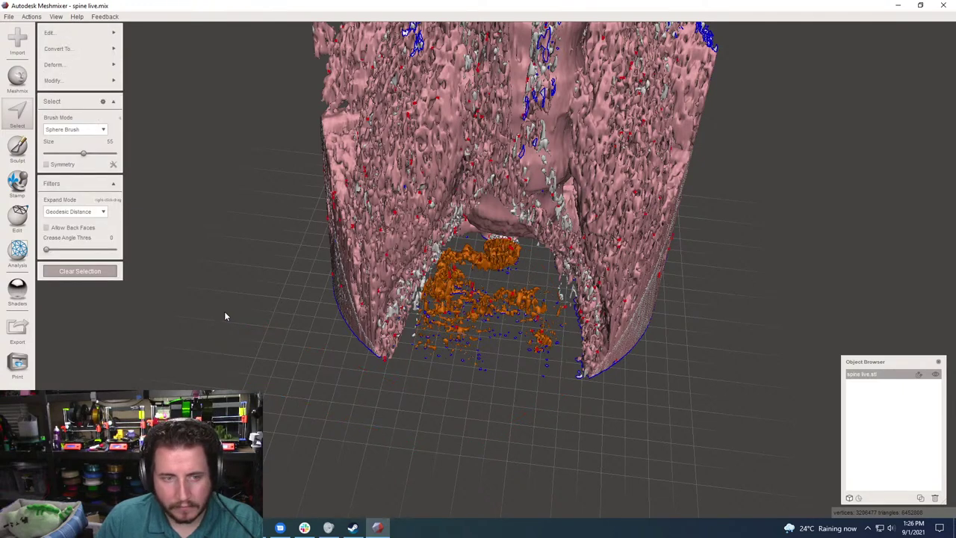
{"action": "key", "text": "Escape"}
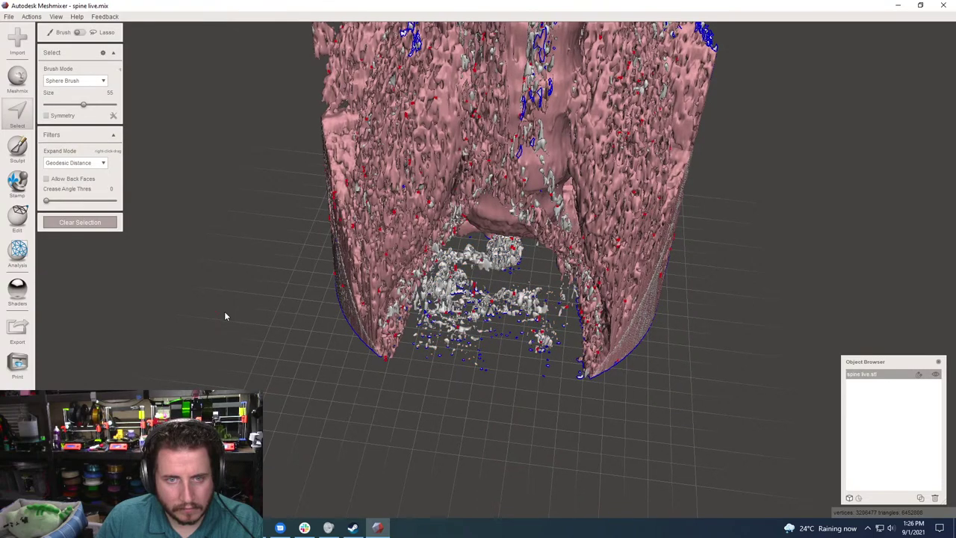
Lasso the whole cluster of loose fragments in the gap beneath the spine and delete it
{"action": "right_click_drag", "start_coordinate": [380, 408], "coordinate": [408, 366]}
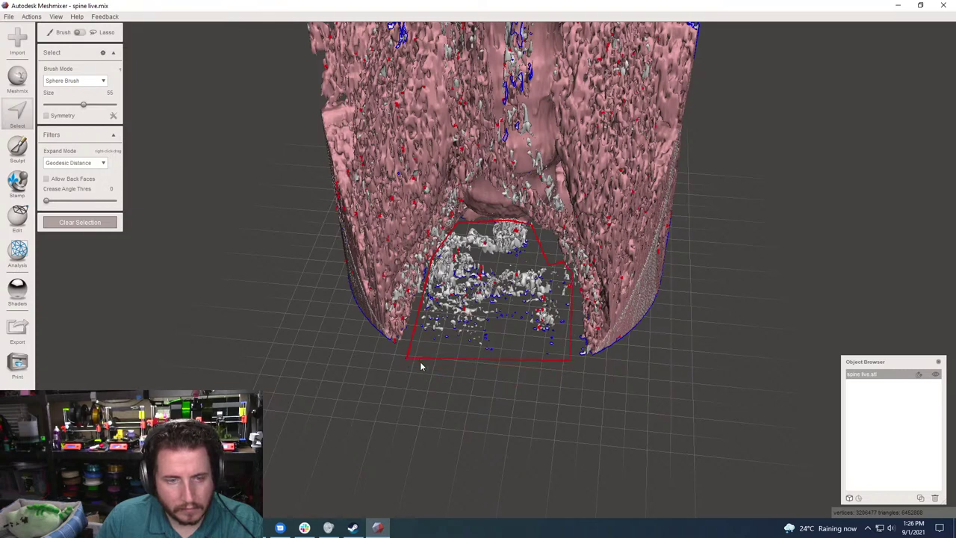
{"action": "left_click_drag", "start_coordinate": [411, 361], "coordinate": [410, 360]}
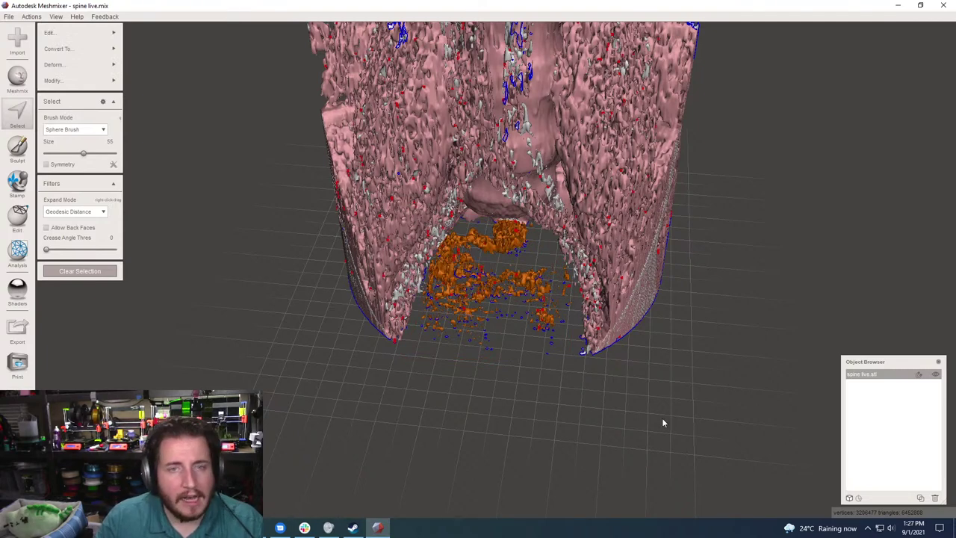
{"action": "key", "text": "Delete"}
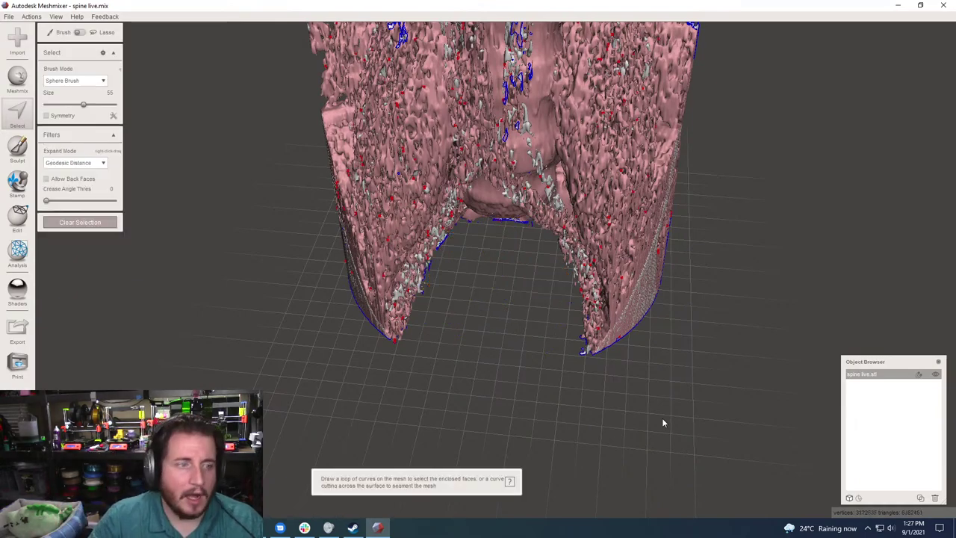
{"action": "right_click_drag", "start_coordinate": [663, 422], "coordinate": [593, 397]}
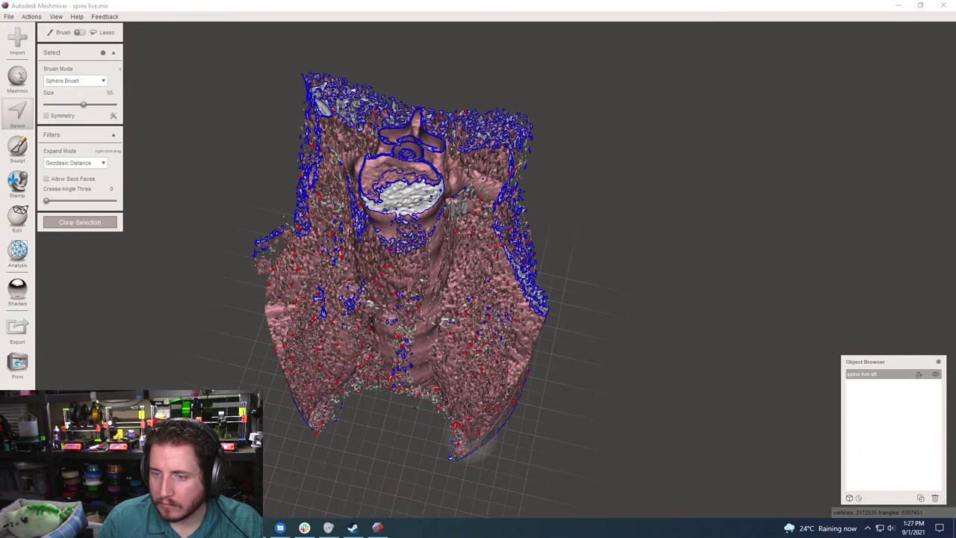
{"action": "right_click_drag", "start_coordinate": [748, 232], "coordinate": [774, 159]}
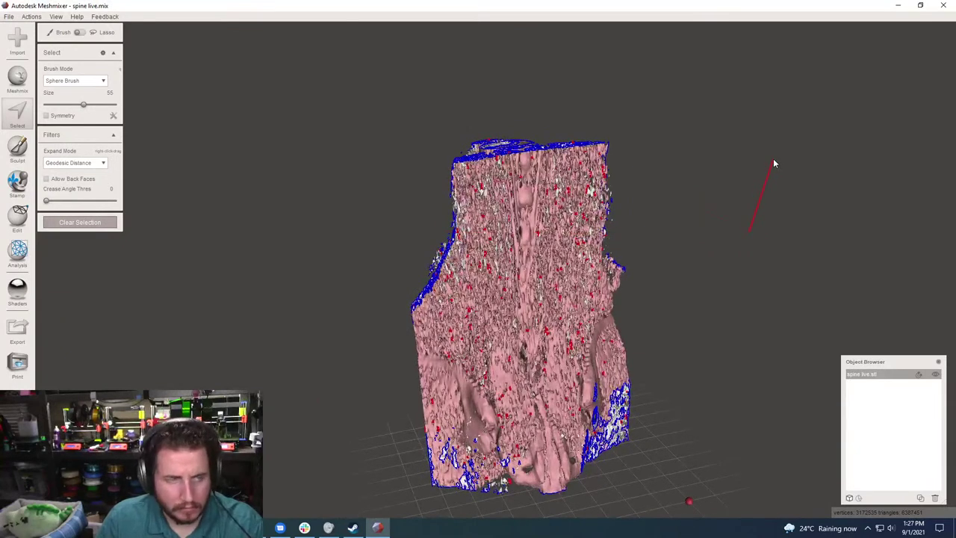
{"action": "key", "text": "Escape"}
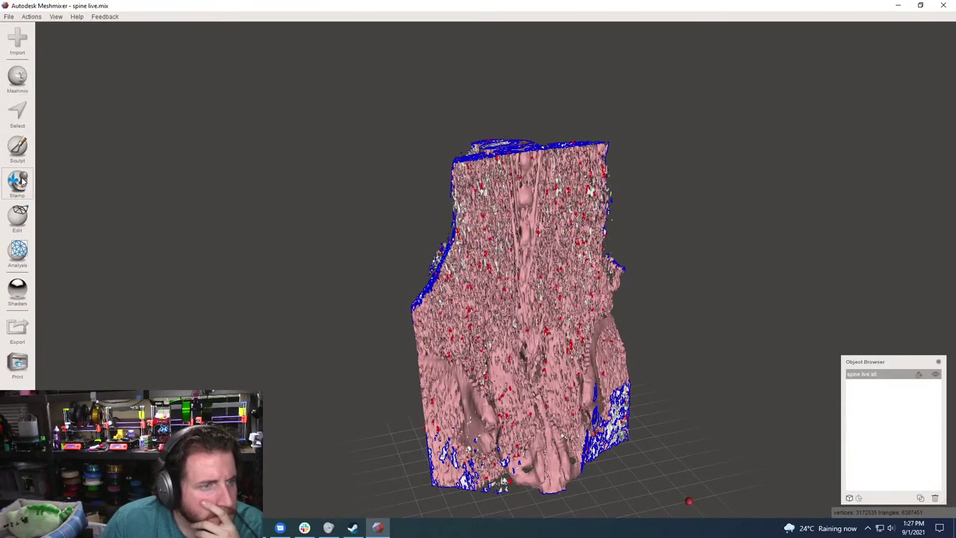
{"action": "left_click", "coordinate": [17, 218]}
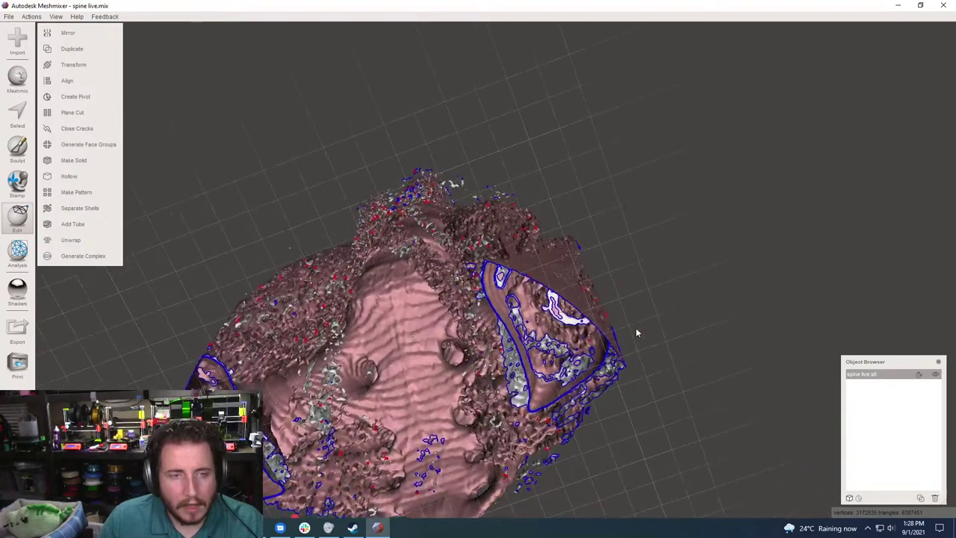
Lasso-select and delete the column of tissue along one side of the spine, inspect the cut and leave the Select tool
{"action": "left_click", "coordinate": [18, 112]}
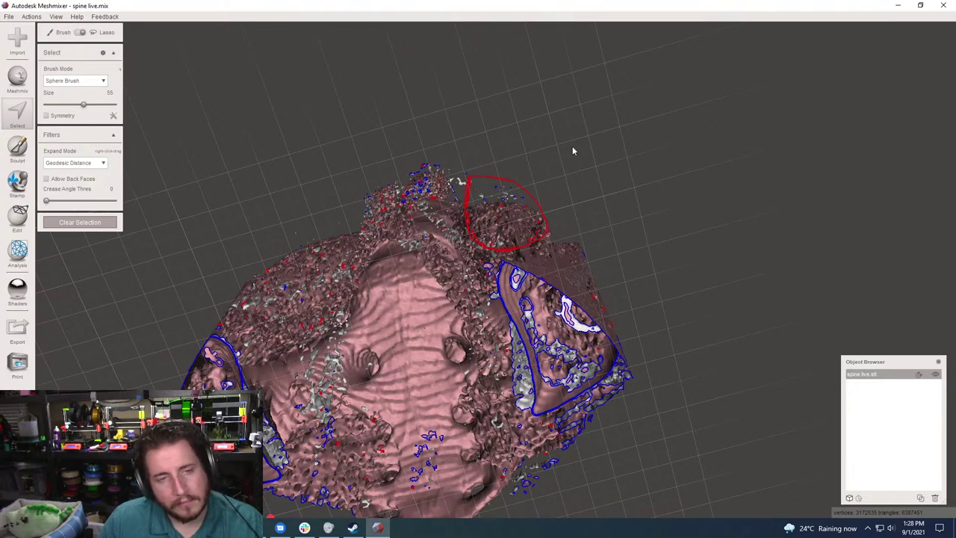
{"action": "right_click_drag", "start_coordinate": [585, 153], "coordinate": [585, 153]}
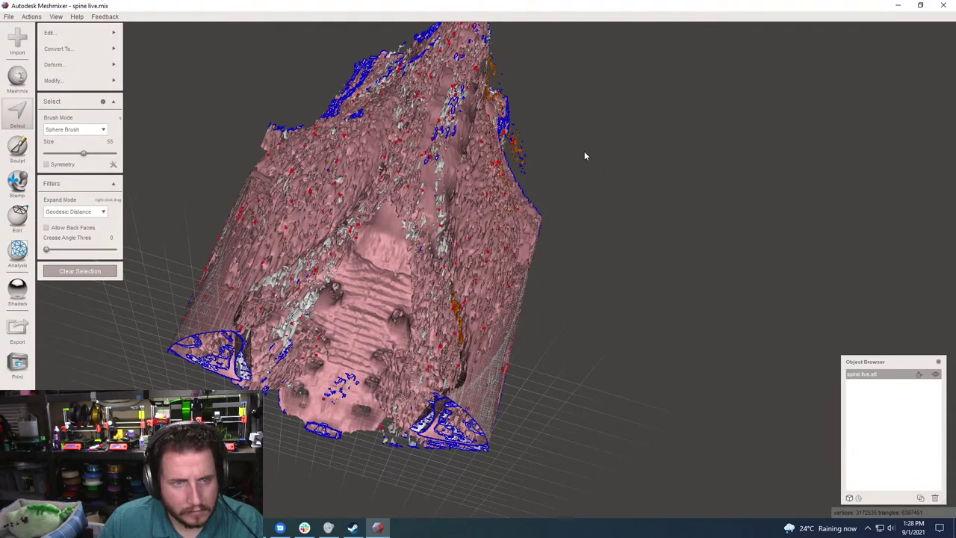
{"action": "key", "text": "Delete"}
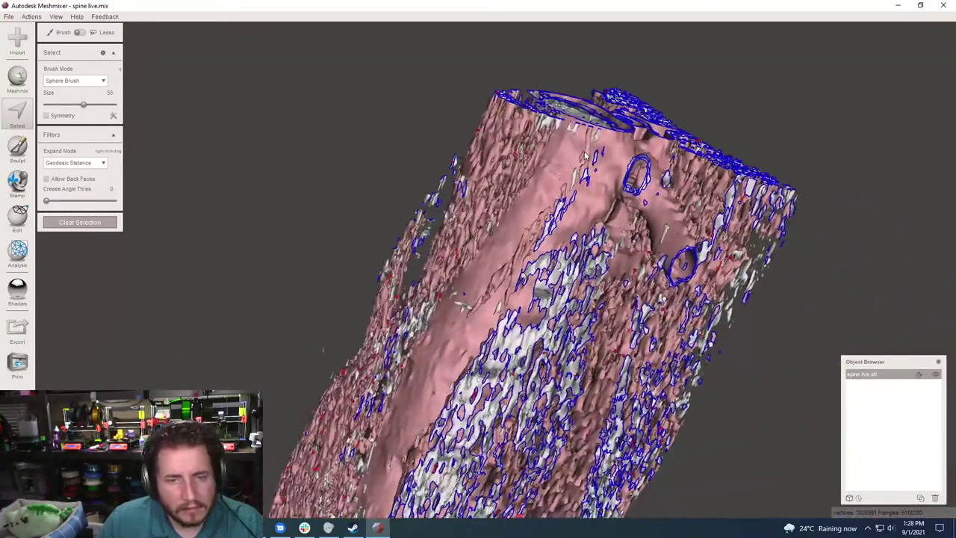
{"action": "right_click_drag", "start_coordinate": [585, 155], "coordinate": [851, 195]}
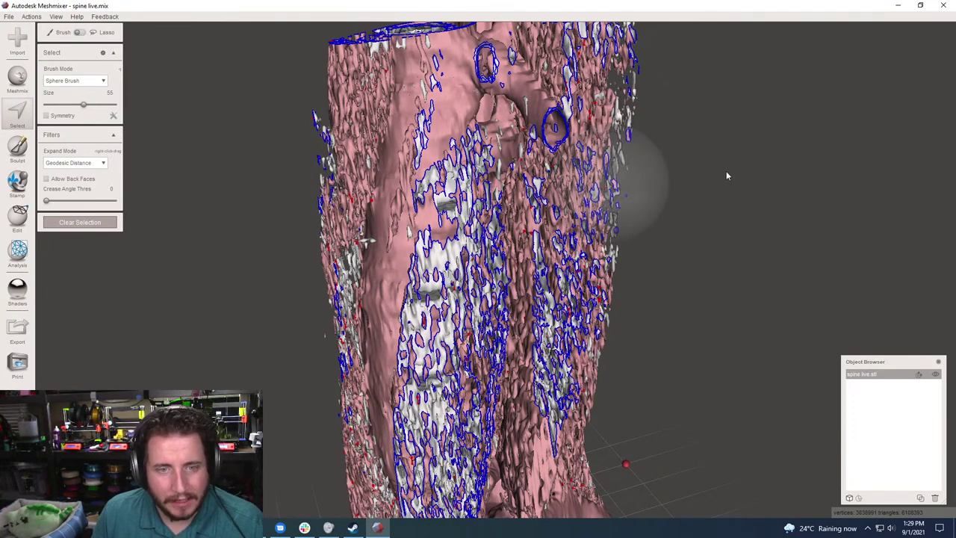
{"action": "mouse_move", "coordinate": [743, 159]}
{"action": "right_mouse_down"}
{"action": "mouse_move", "coordinate": [677, 191]}
{"action": "mouse_move", "coordinate": [609, 183]}
{"action": "mouse_move", "coordinate": [735, 164]}
{"action": "right_mouse_up"}
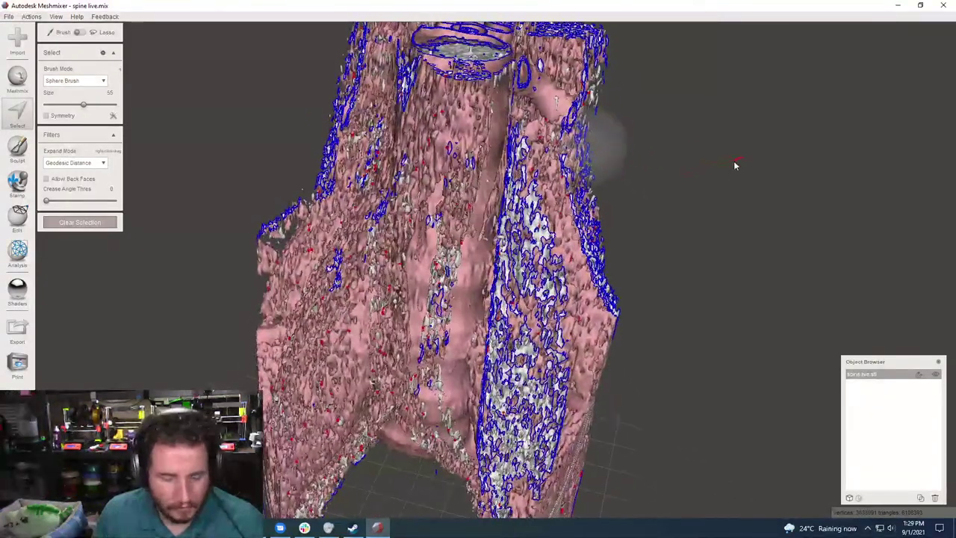
{"action": "key", "text": "Escape"}
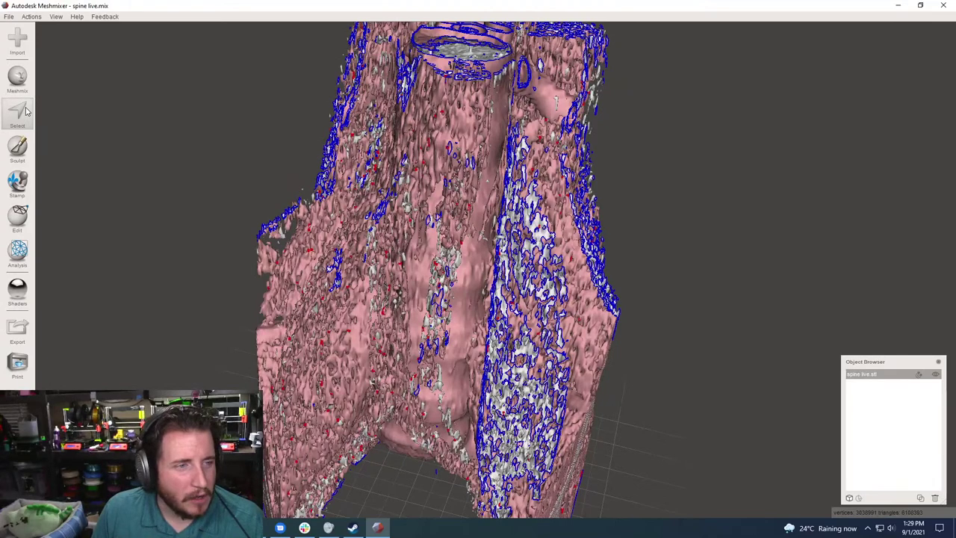
Set the selection brush mode to Unwrap Brush in the Select tool
{"action": "left_click", "coordinate": [25, 110]}
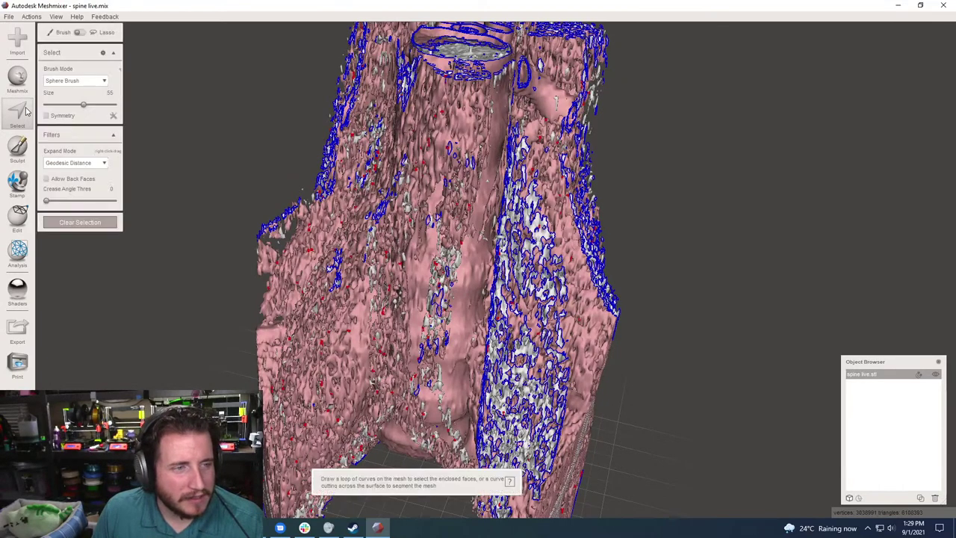
{"action": "left_click", "coordinate": [95, 80]}
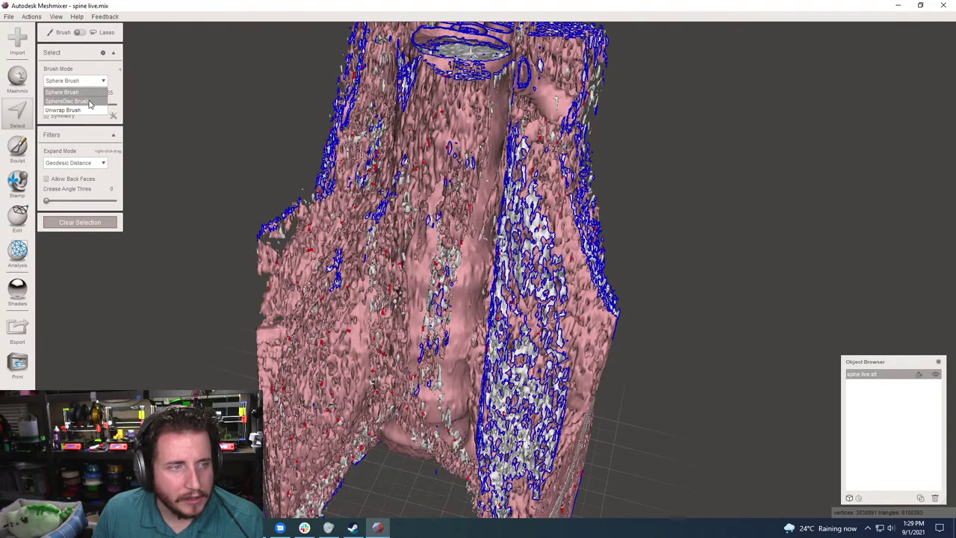
{"action": "left_click", "coordinate": [82, 110]}
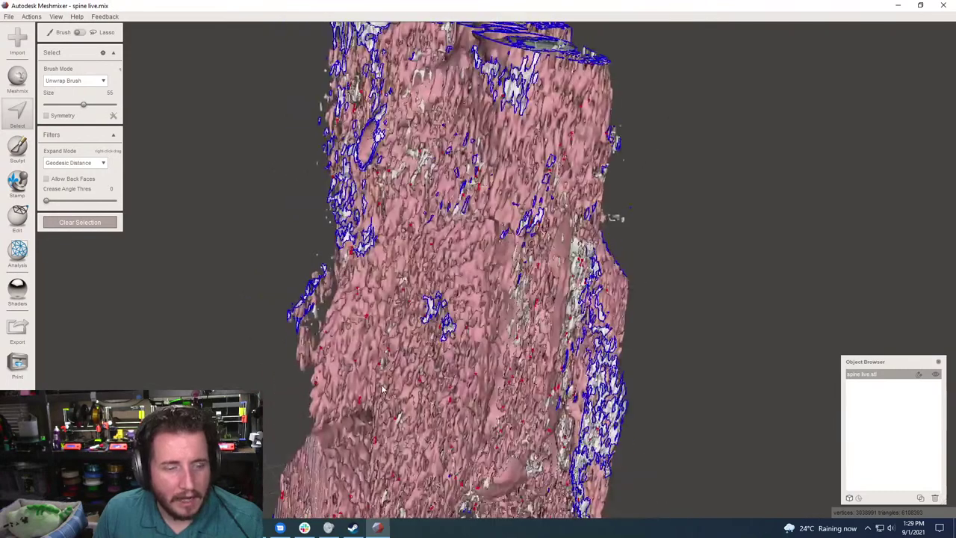
Switch to PrusaSlicer, examine the vertebrae of the Spine sans discs.stl model from several sides, and return to Meshmixer
{"action": "mouse_move", "coordinate": [209, 528]}
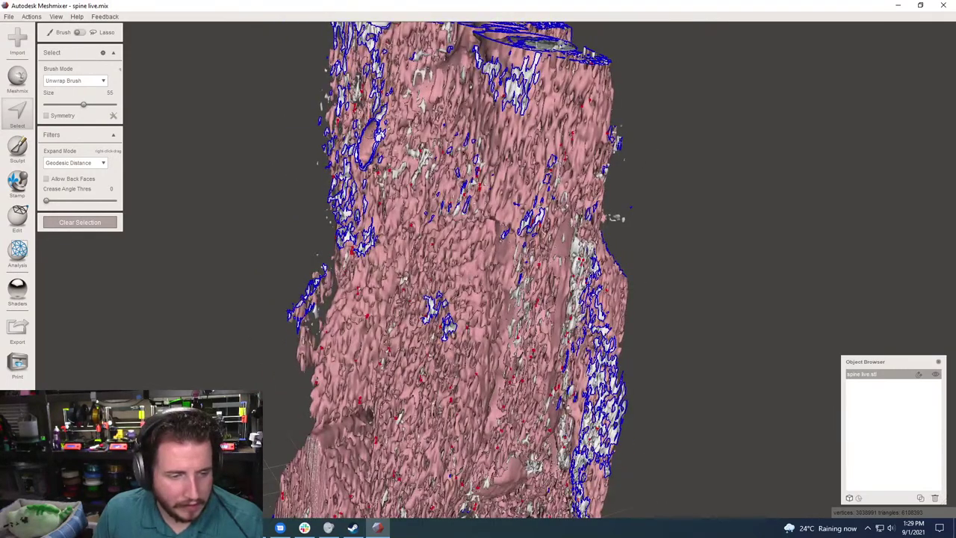
{"action": "mouse_move", "coordinate": [329, 527]}
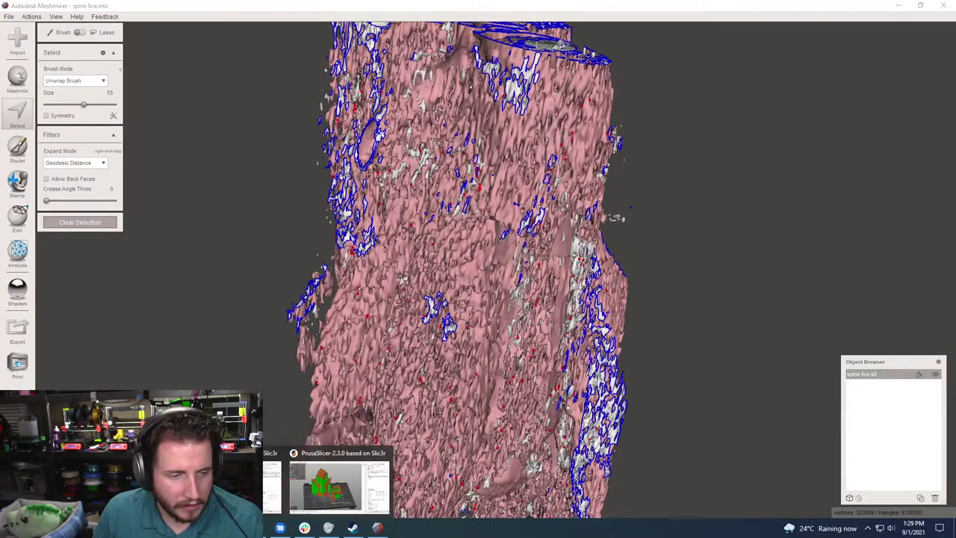
{"action": "left_click", "coordinate": [309, 439]}
{"action": "left_click_drag", "start_coordinate": [631, 291], "coordinate": [523, 277]}
{"action": "scroll", "coordinate": [378, 271], "scroll_direction": "up", "scroll_amount": 5}
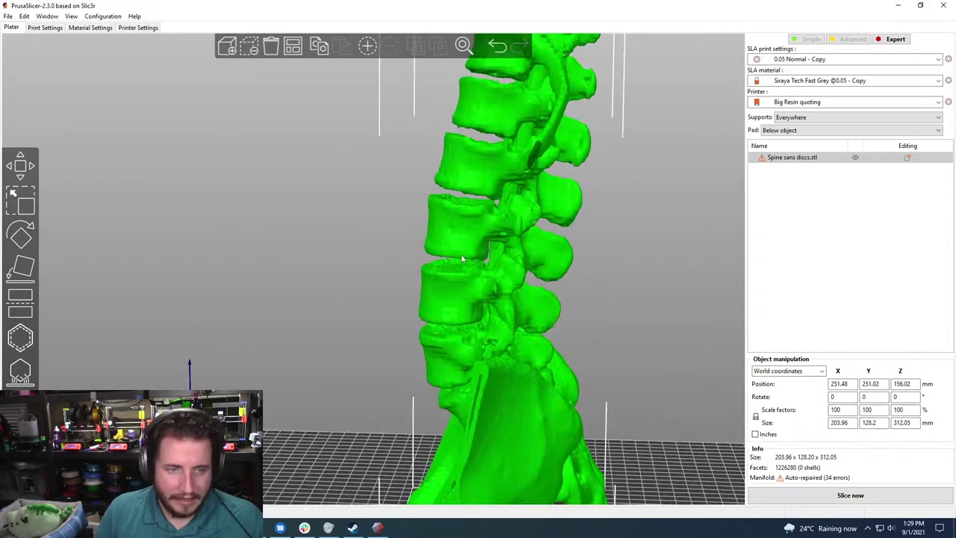
{"action": "left_click_drag", "start_coordinate": [320, 323], "coordinate": [380, 320]}
{"action": "scroll", "coordinate": [404, 289], "scroll_direction": "down", "scroll_amount": 6}
{"action": "left_click_drag", "start_coordinate": [583, 285], "coordinate": [471, 312]}
{"action": "left_click", "coordinate": [377, 529]}
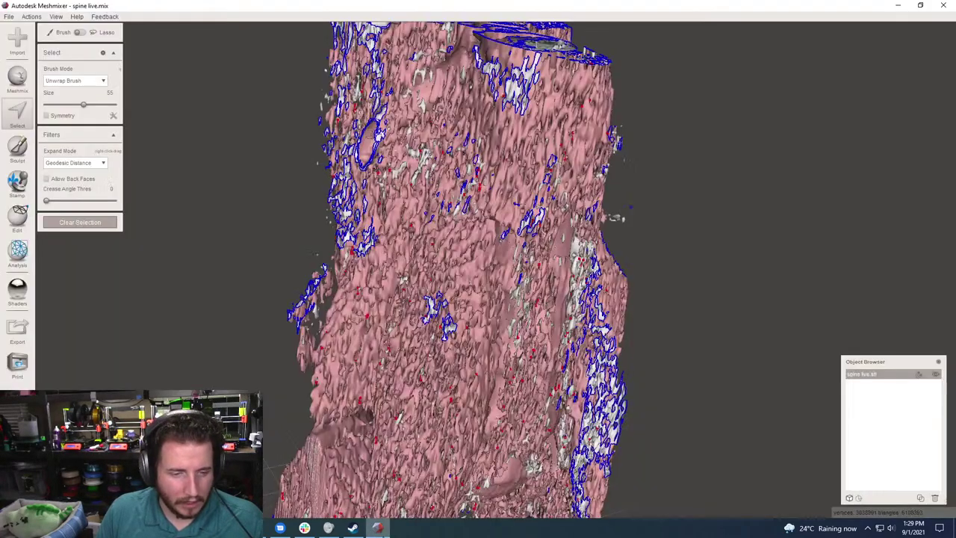
Export the mesh in STL Binary Format as "spine live mix" to the Downloads folder, continuing despite it being non-manifold
{"action": "left_click", "coordinate": [11, 17]}
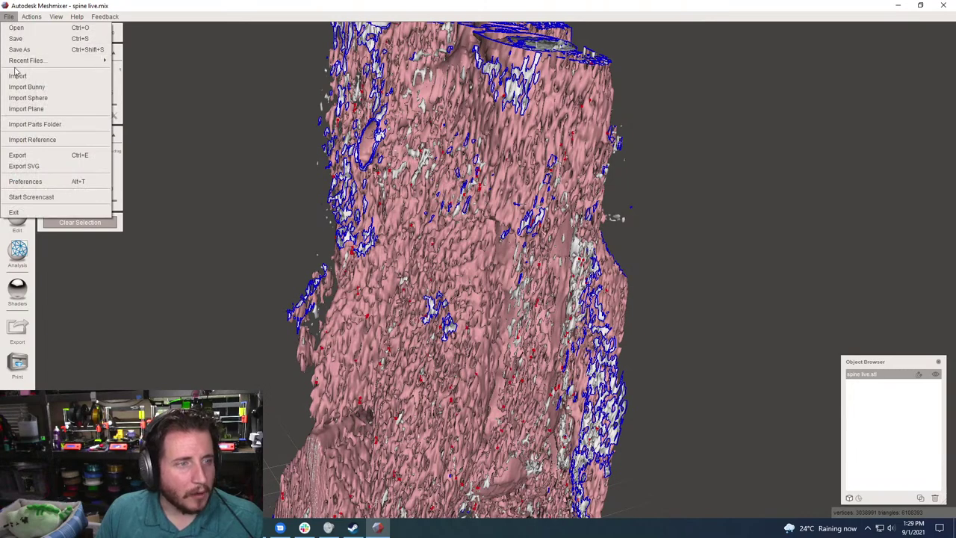
{"action": "left_click", "coordinate": [53, 159]}
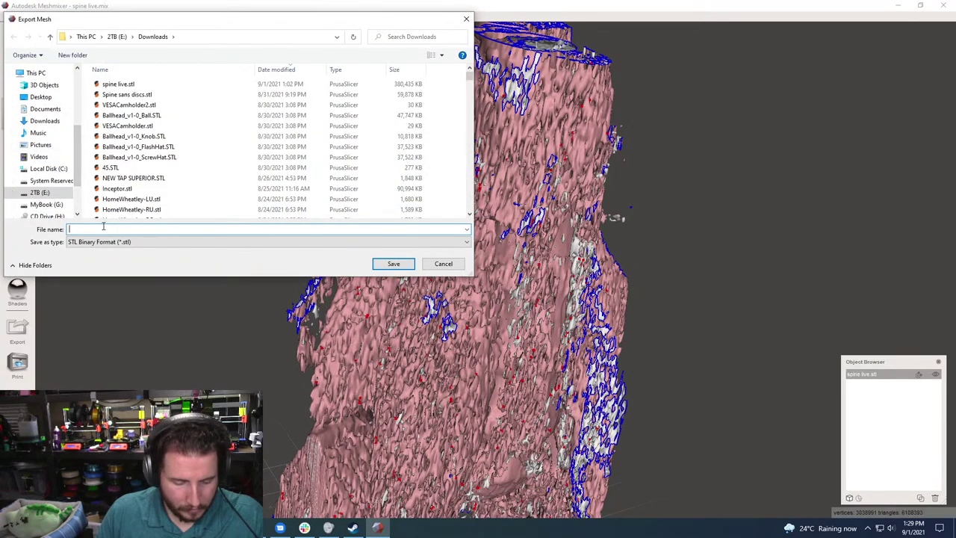
{"action": "type", "text": "spine live m"}
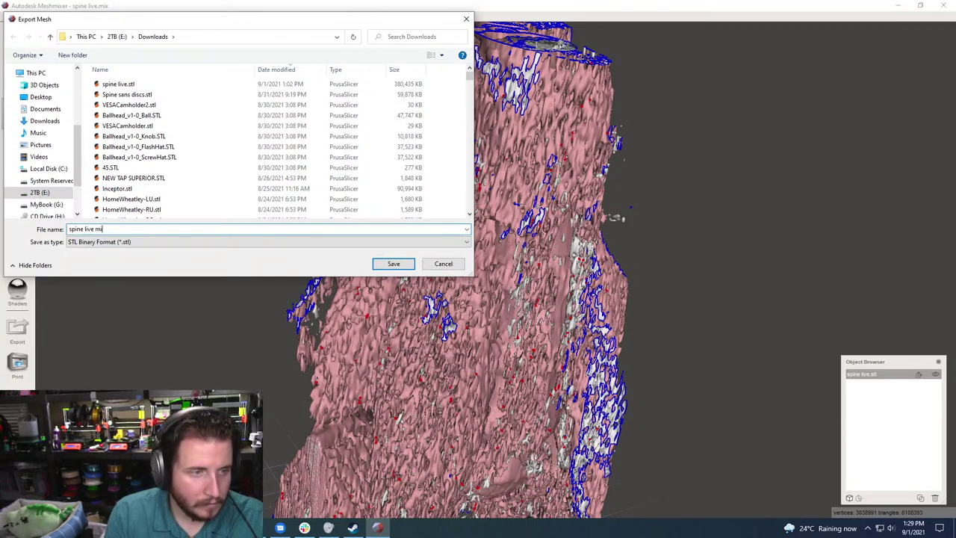
{"action": "type", "text": "ix"}
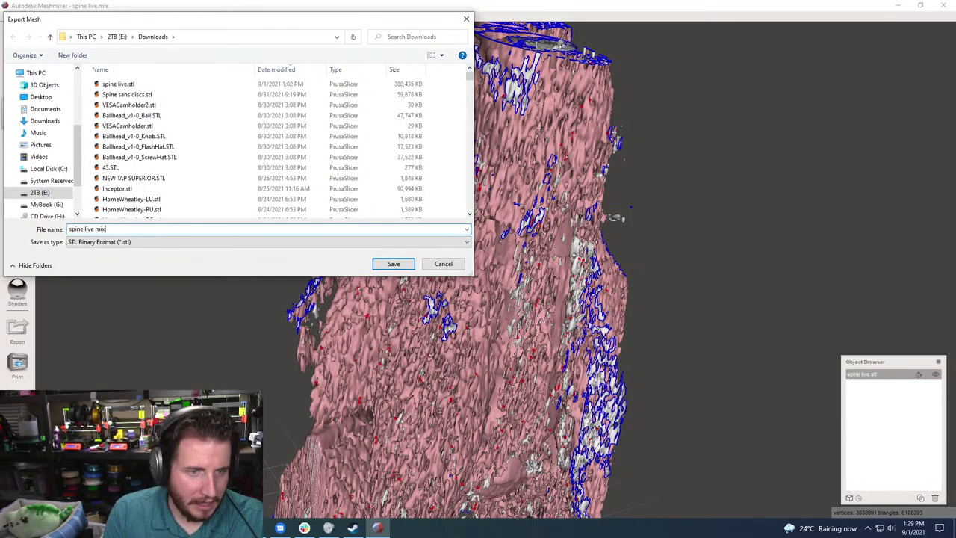
{"action": "key", "text": "Return"}
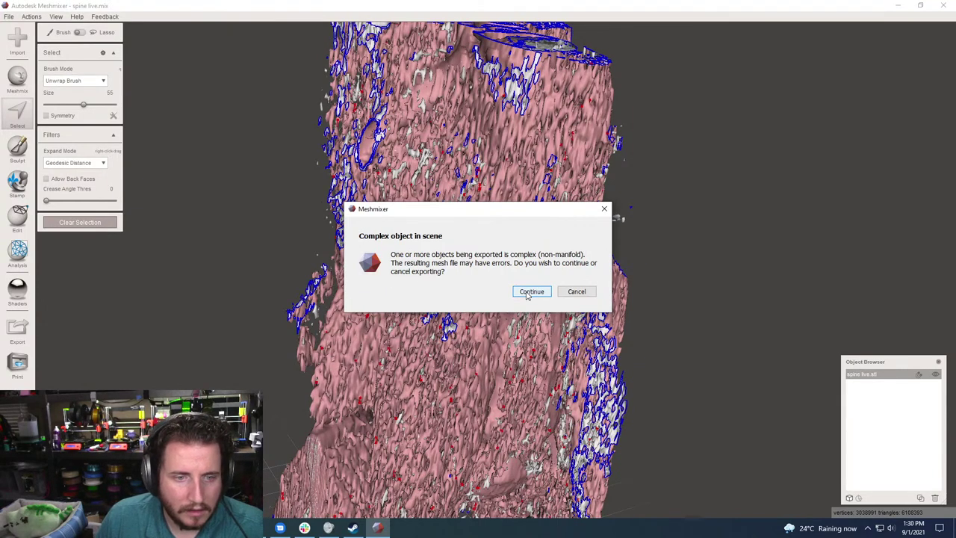
{"action": "left_click", "coordinate": [528, 293]}
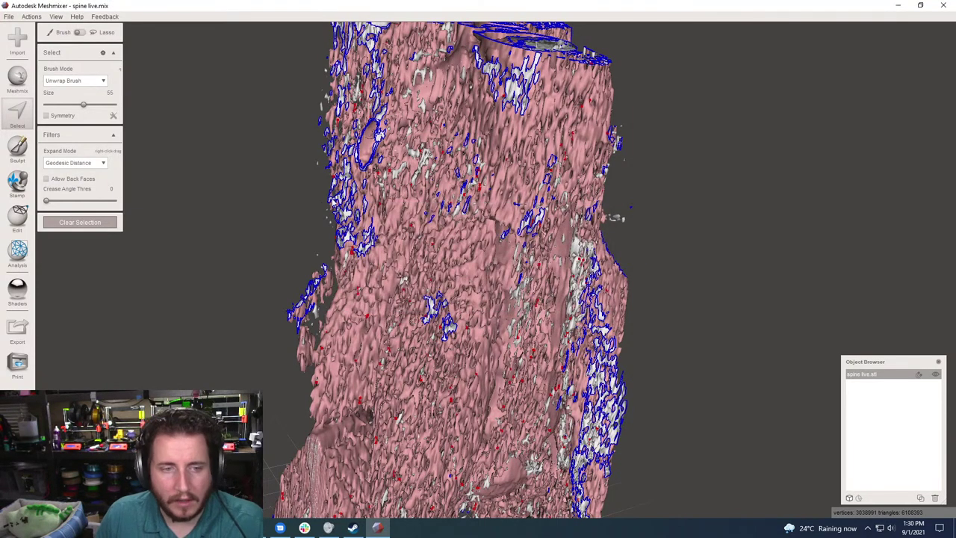
{"action": "left_click", "coordinate": [433, 259]}
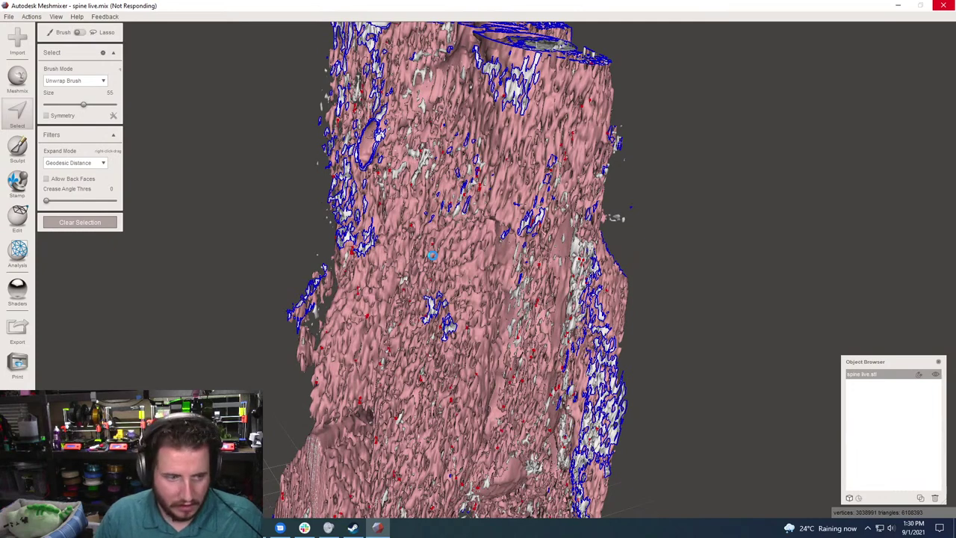
Start a new PrusaSlicer instance and open Task Manager to check the system load
{"action": "key", "text": "super"}
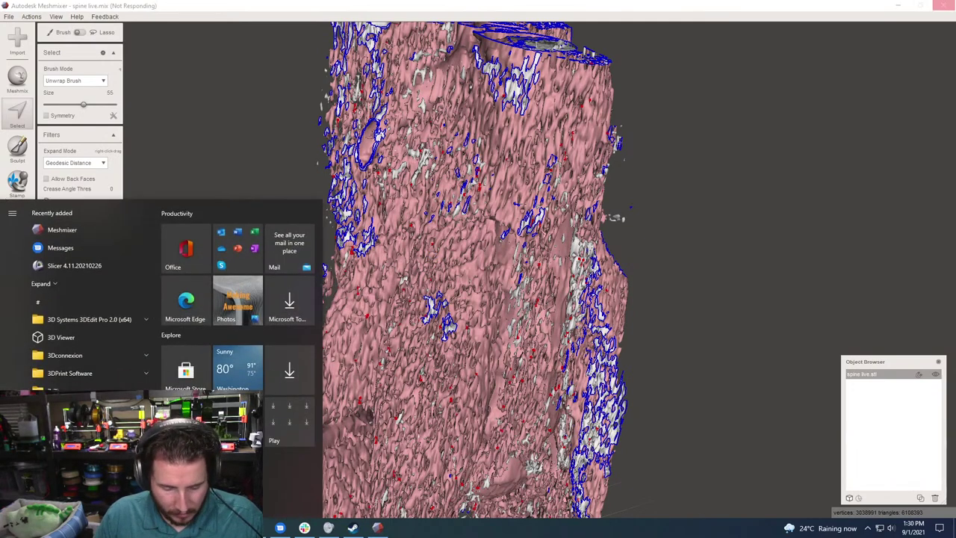
{"action": "type", "text": "prusa"}
{"action": "key", "text": "Return"}
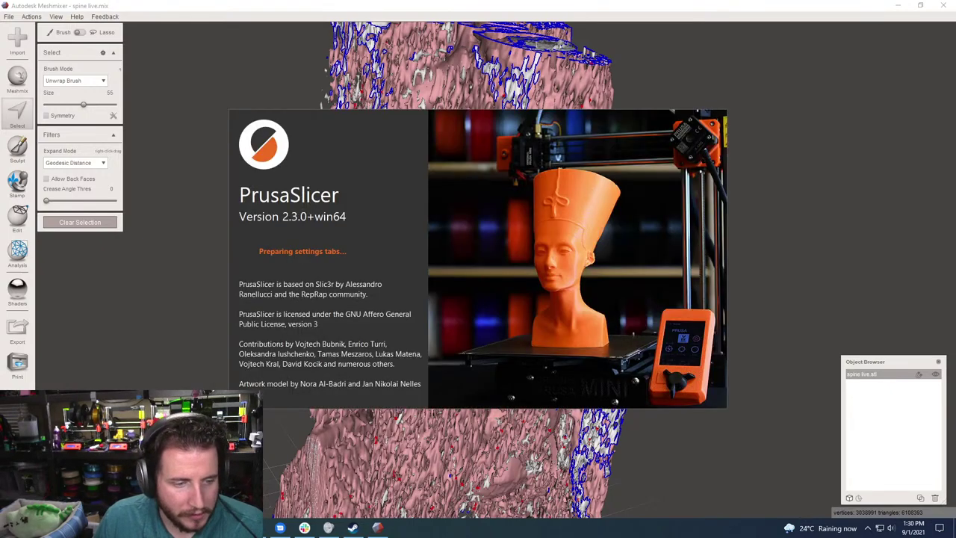
{"action": "key", "text": "ctrl+shift+Escape"}
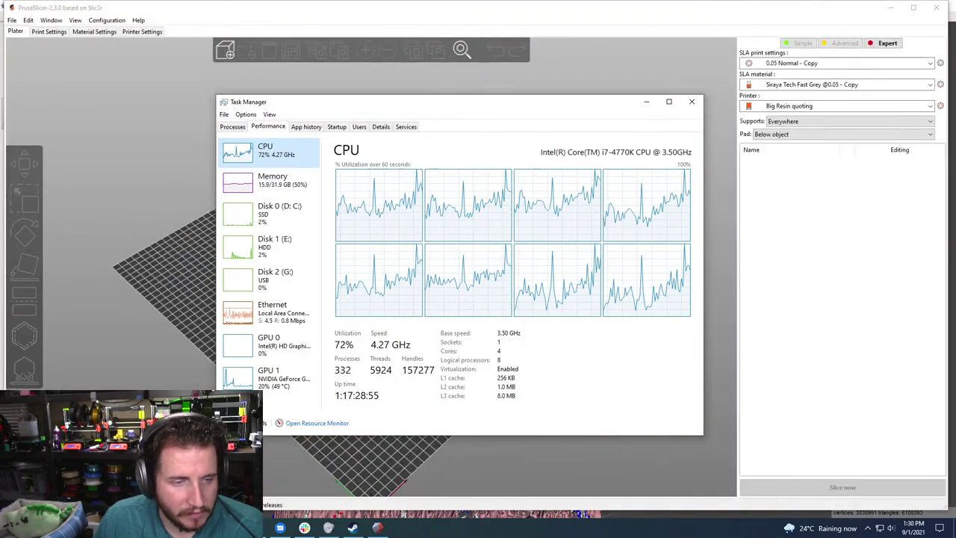
Load spine live mix.stl from the Downloads folder into the new PrusaSlicer instance and inspect the model from above
{"action": "left_click", "coordinate": [377, 527]}
{"action": "left_click_drag", "start_coordinate": [357, 402], "coordinate": [386, 397]}
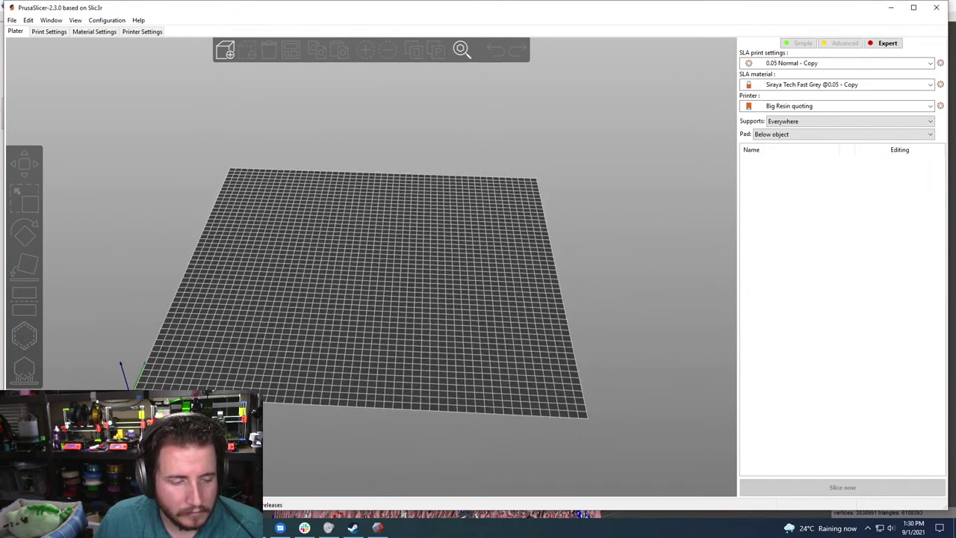
{"action": "left_click", "coordinate": [134, 528]}
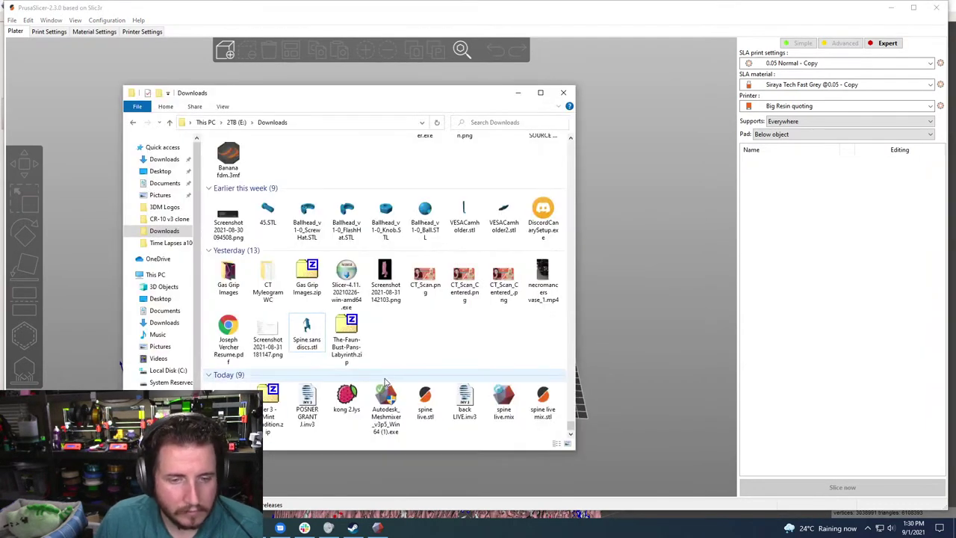
{"action": "left_click", "coordinate": [539, 409]}
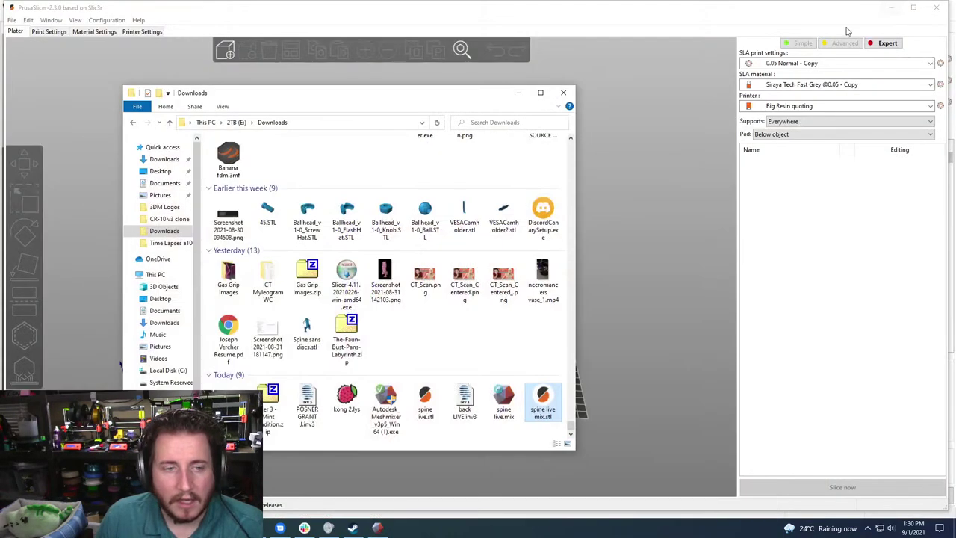
{"action": "left_click_drag", "start_coordinate": [541, 403], "coordinate": [672, 328]}
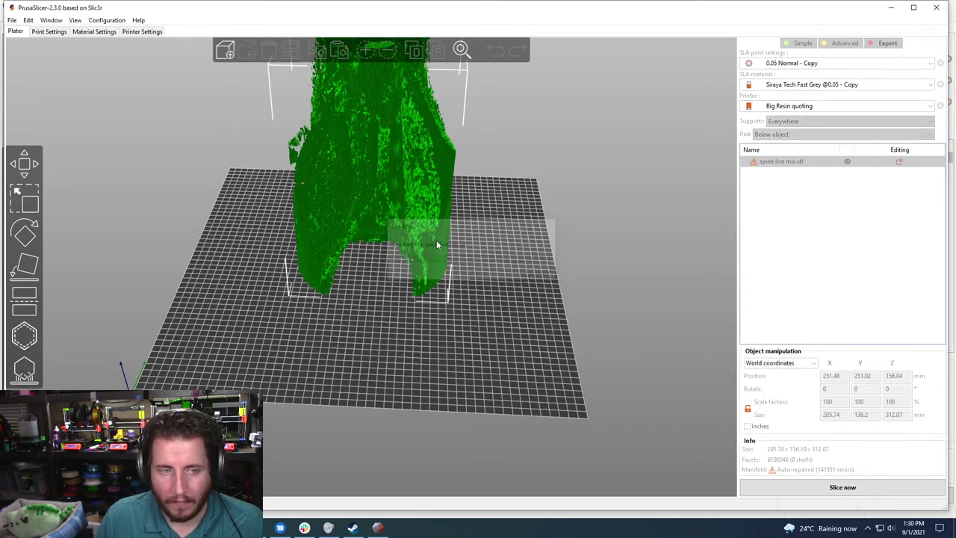
{"action": "left_click_drag", "start_coordinate": [482, 342], "coordinate": [389, 105]}
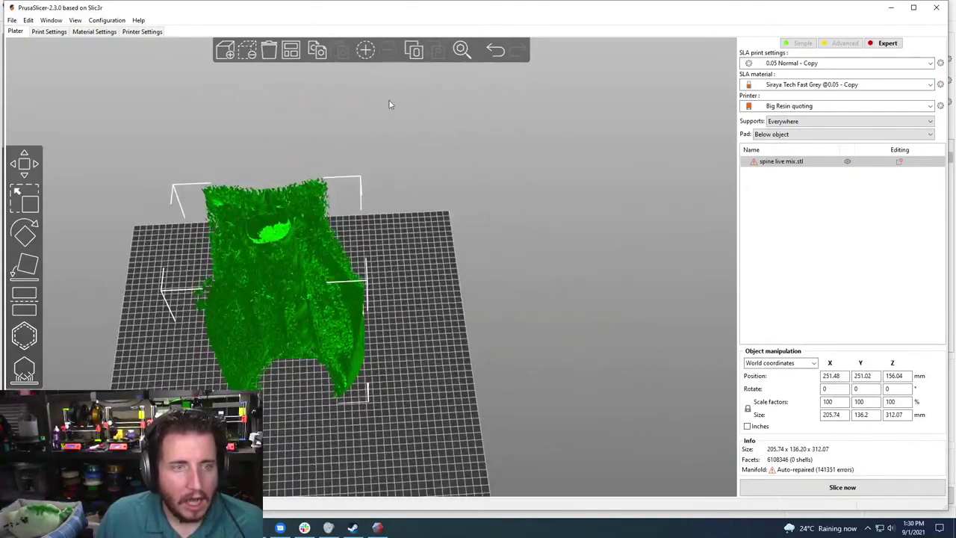
Try to split the spine live mix.stl model into separate objects while checking the system load in Task Manager
{"action": "left_click", "coordinate": [414, 56]}
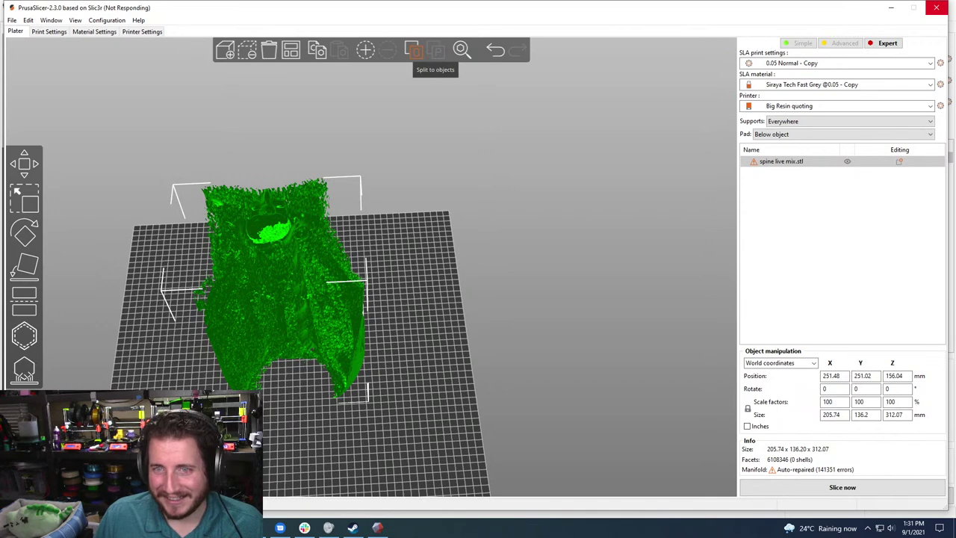
{"action": "key", "text": "ctrl+shift+Escape"}
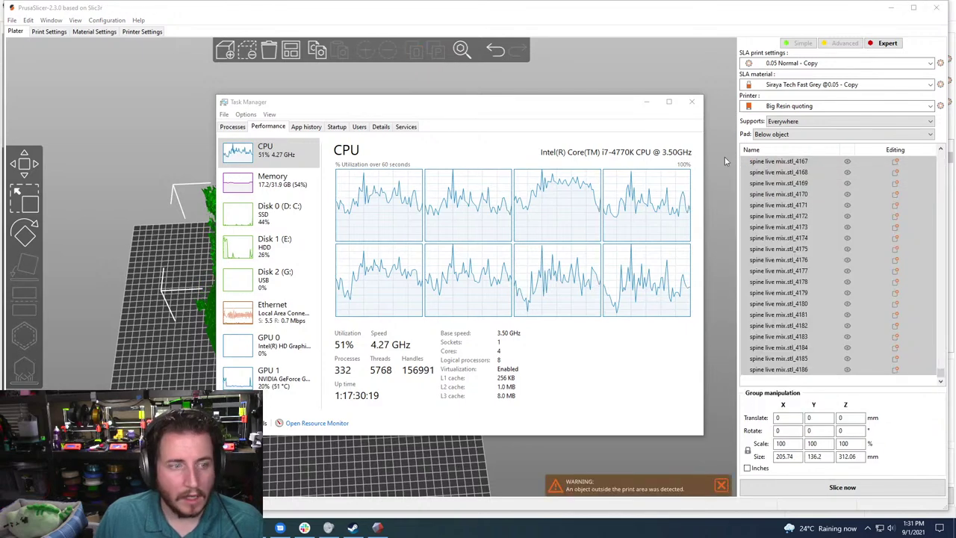
{"action": "left_click", "coordinate": [174, 380]}
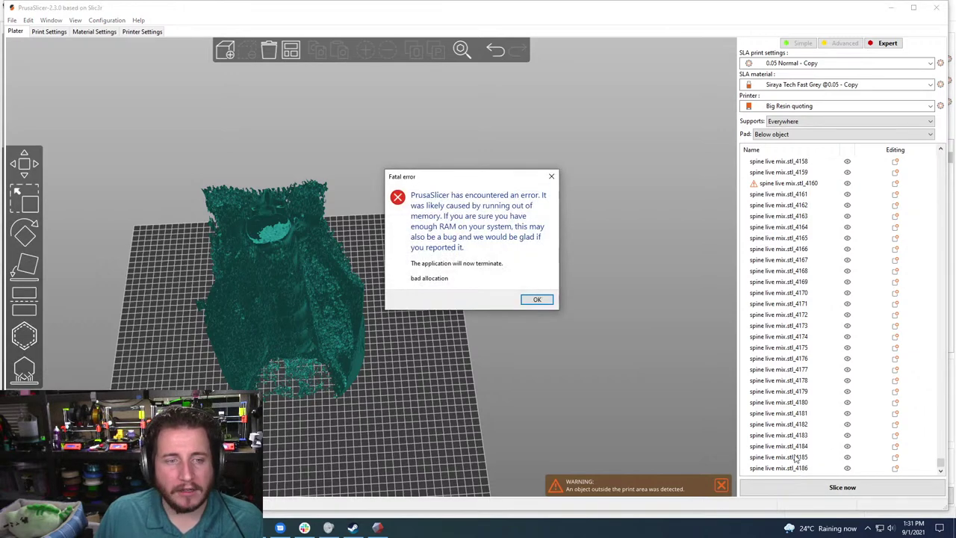
{"action": "left_click", "coordinate": [537, 299]}
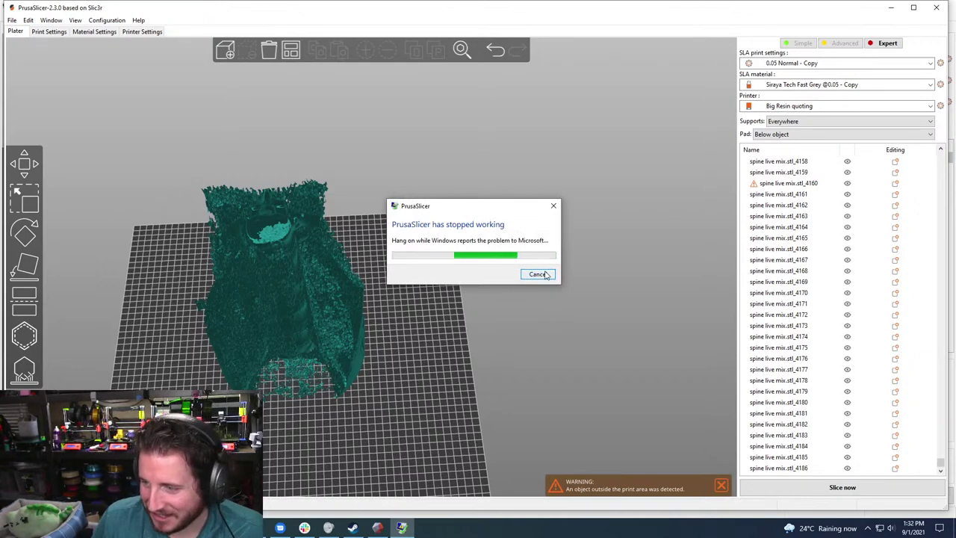
{"action": "left_click", "coordinate": [538, 274]}
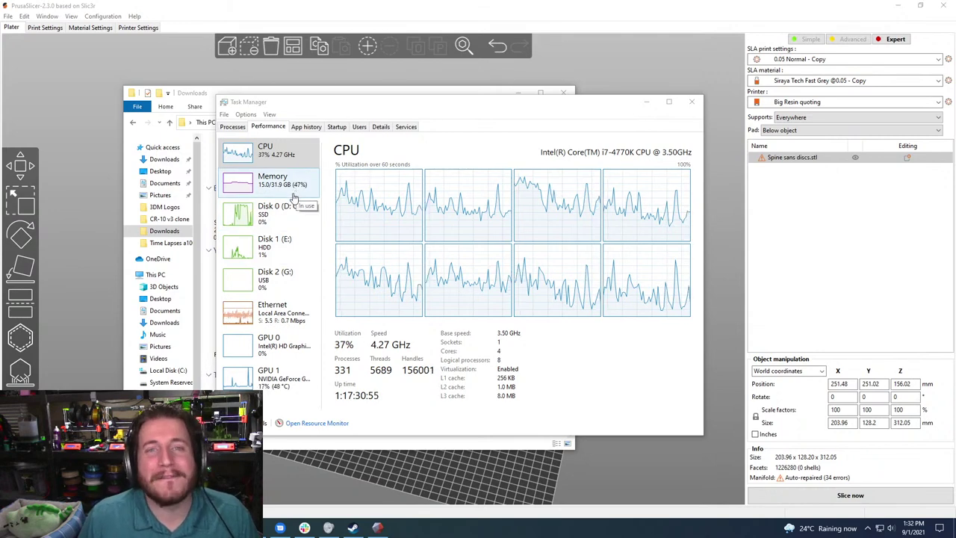
Start PrusaSlicer again and load spine live mix.stl from the Downloads folder onto the empty plate
{"action": "key", "text": "super"}
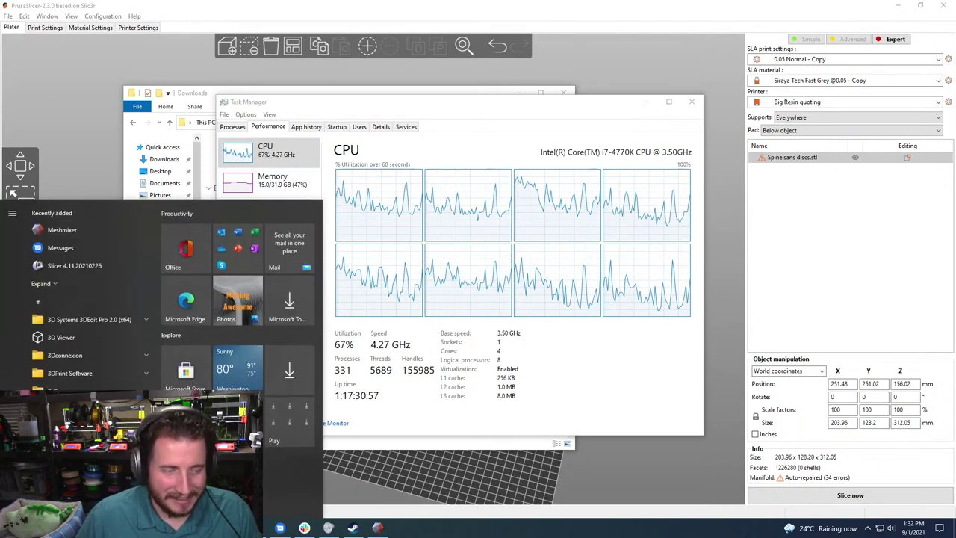
{"action": "type", "text": "prusa"}
{"action": "key", "text": "Return"}
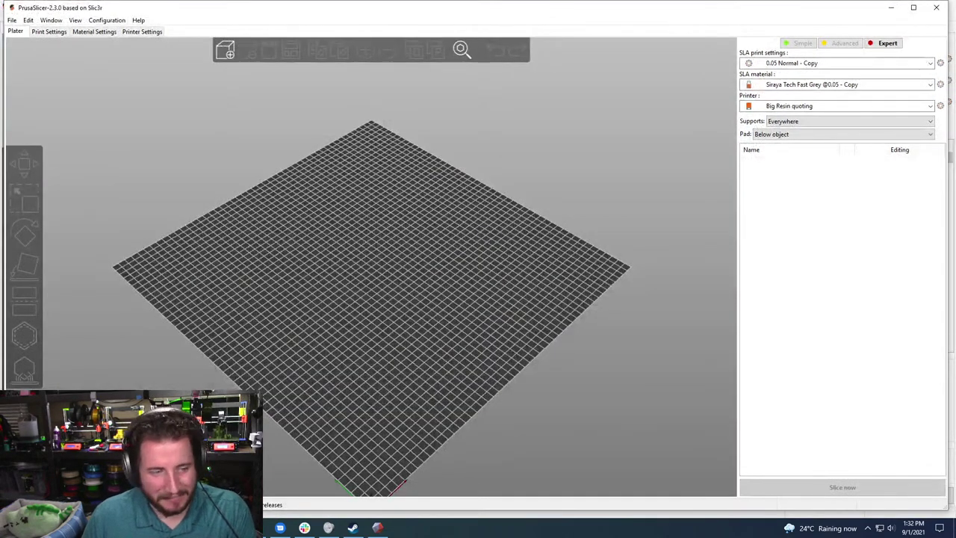
{"action": "key", "text": "alt+Tab"}
{"action": "left_click", "coordinate": [543, 404]}
{"action": "left_click_drag", "start_coordinate": [549, 417], "coordinate": [625, 327]}
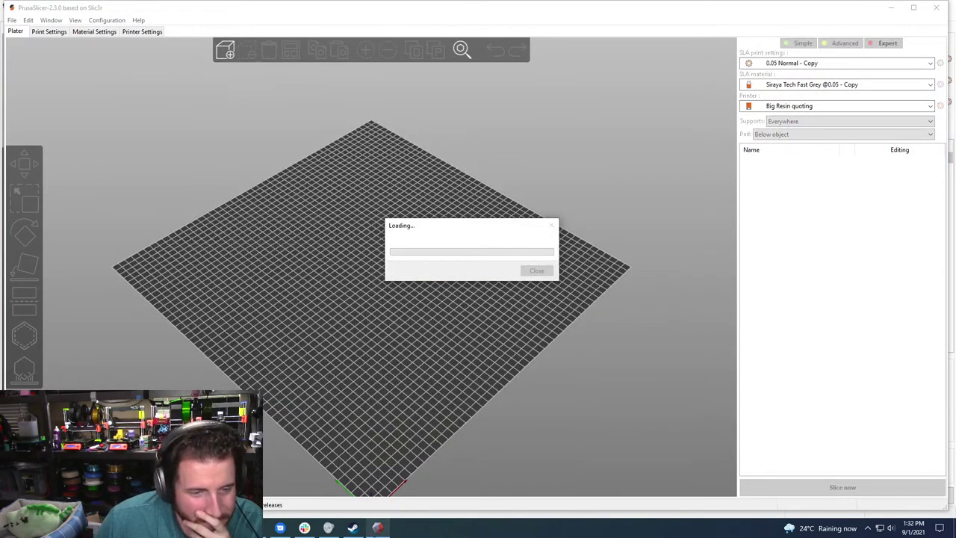
Switch to Meshmixer and open the Edit tools for the spine mesh
{"action": "left_click", "coordinate": [378, 528]}
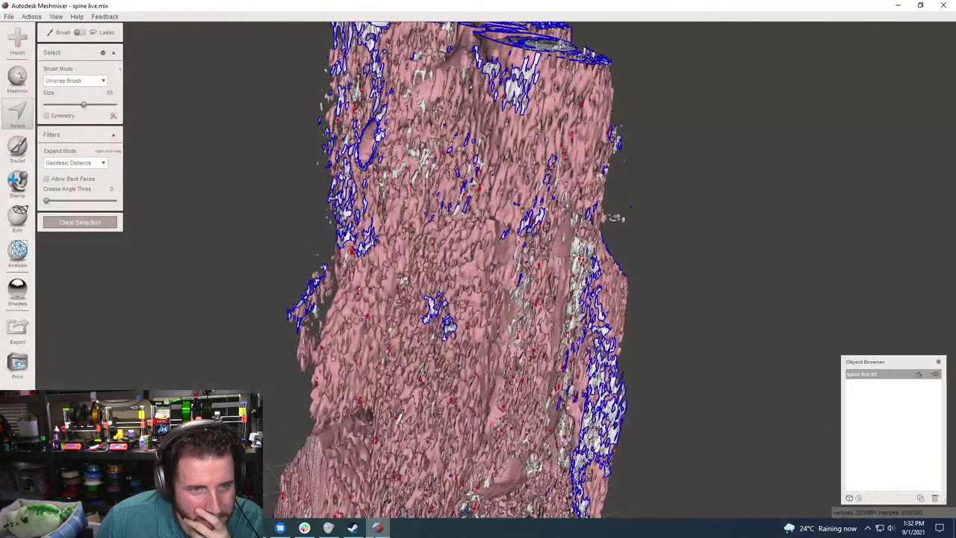
{"action": "left_click", "coordinate": [36, 17]}
{"action": "left_click", "coordinate": [34, 17]}
{"action": "left_click", "coordinate": [56, 17]}
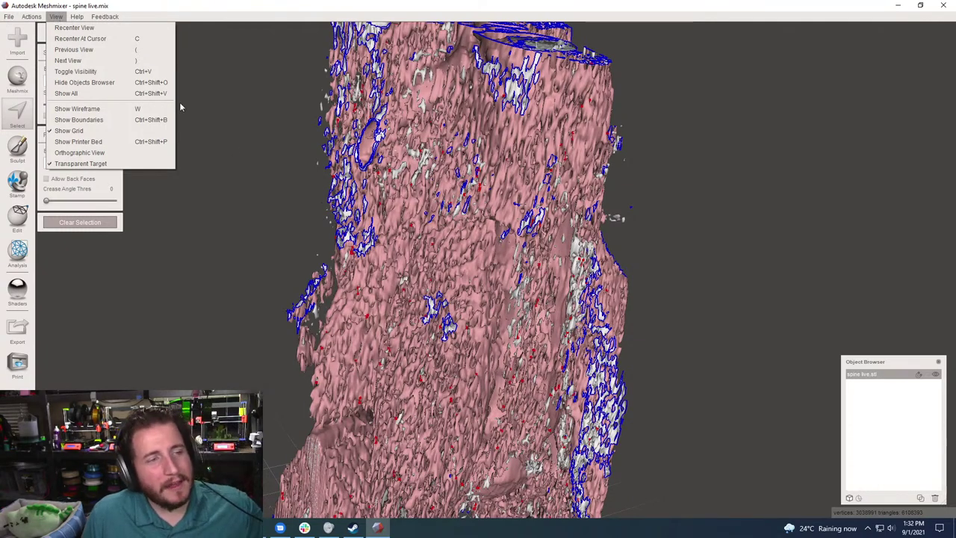
{"action": "left_click", "coordinate": [13, 220]}
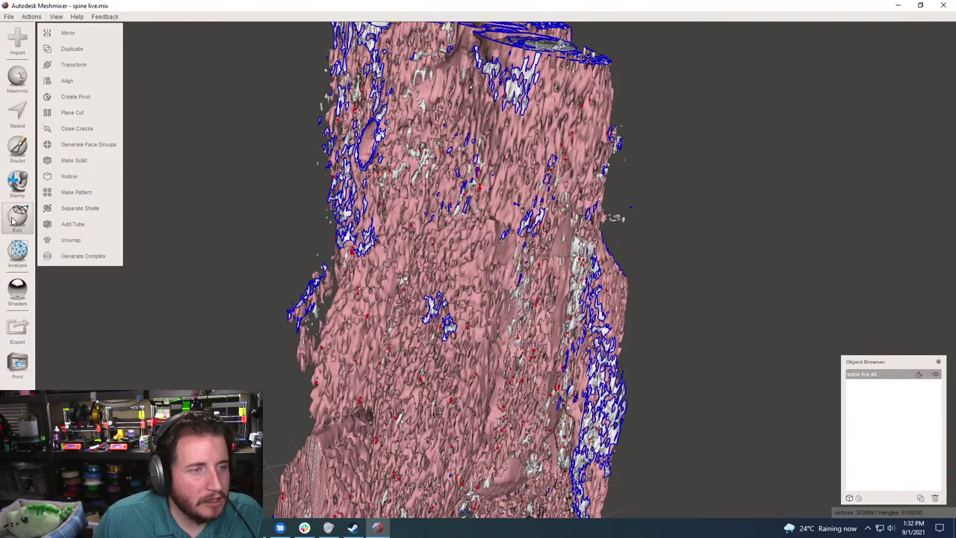
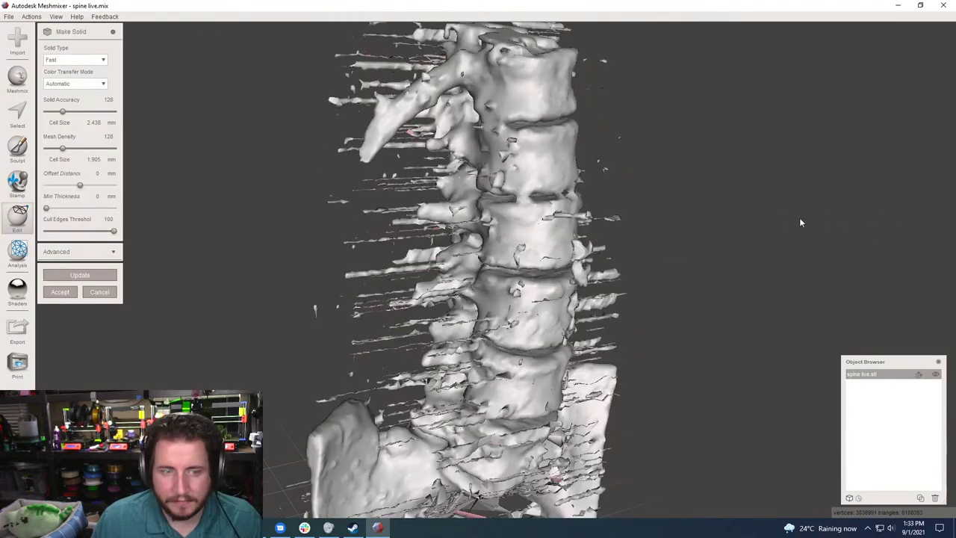
Save the spine scene in Meshmixer format as spine live1.mix in the Downloads folder
{"action": "right_click_drag", "start_coordinate": [764, 217], "coordinate": [363, 348]}
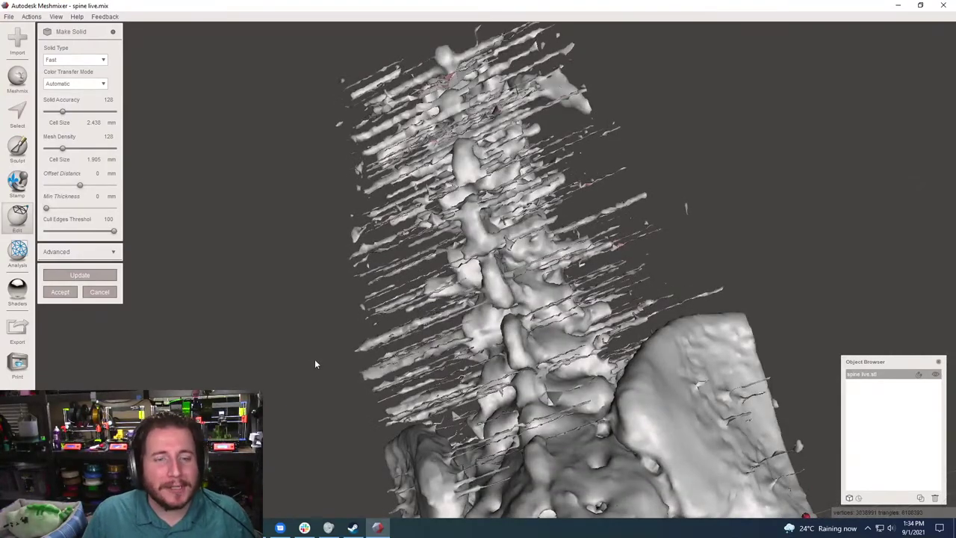
{"action": "right_click_drag", "start_coordinate": [773, 215], "coordinate": [531, 83]}
{"action": "mouse_move", "coordinate": [374, 296]}
{"action": "right_mouse_down"}
{"action": "mouse_move", "coordinate": [347, 374]}
{"action": "mouse_move", "coordinate": [450, 389]}
{"action": "mouse_move", "coordinate": [564, 288]}
{"action": "mouse_move", "coordinate": [189, 273]}
{"action": "mouse_move", "coordinate": [378, 307]}
{"action": "right_mouse_up"}
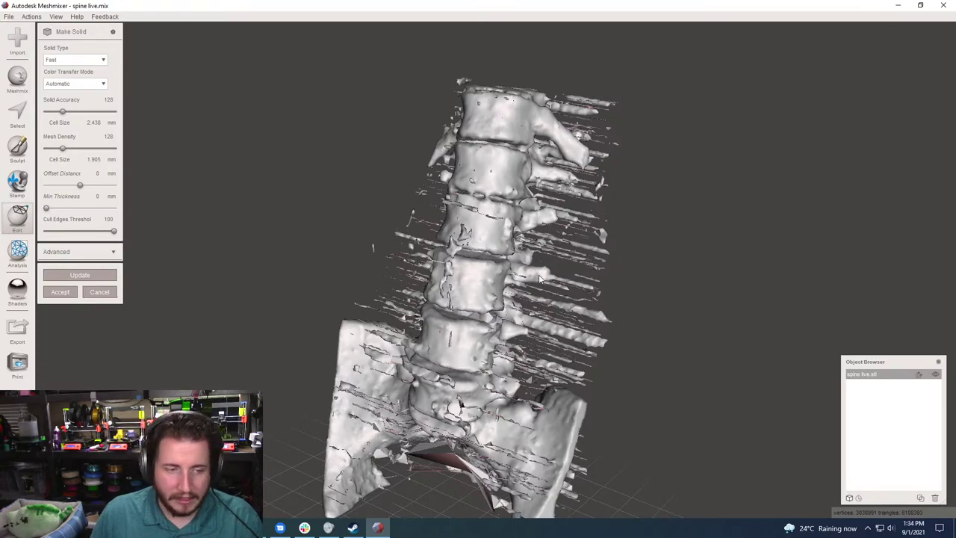
{"action": "right_click_drag", "start_coordinate": [734, 247], "coordinate": [314, 247]}
{"action": "left_click", "coordinate": [9, 17]}
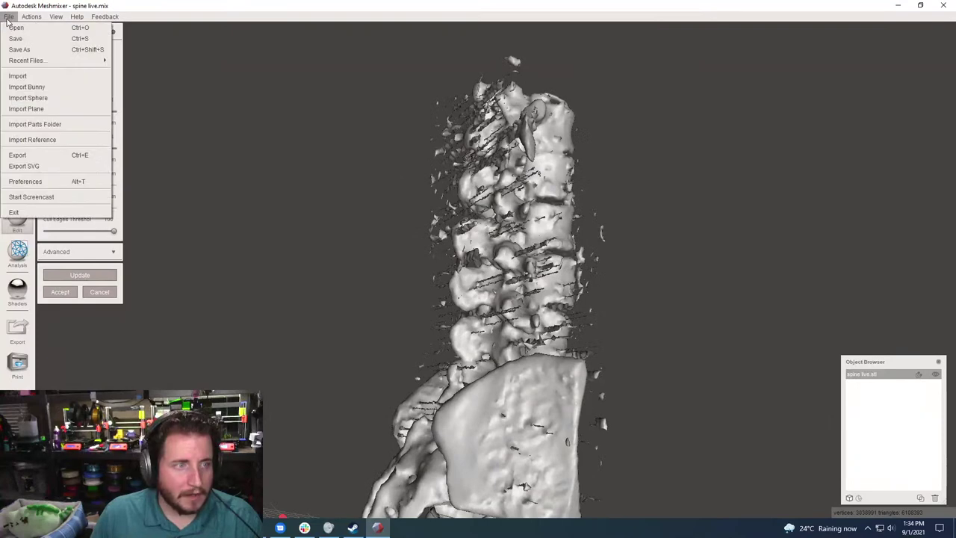
{"action": "left_click", "coordinate": [23, 51]}
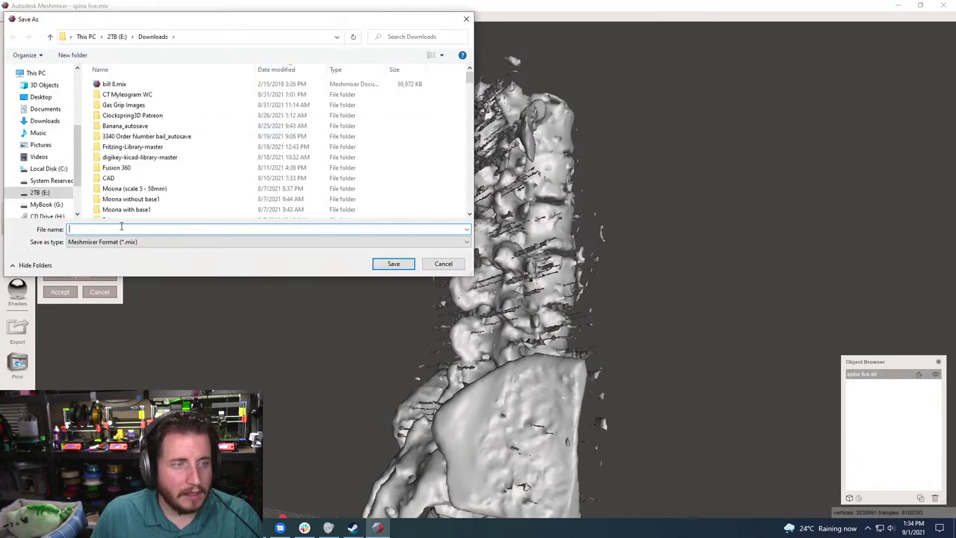
{"action": "left_click", "coordinate": [94, 231]}
{"action": "left_click", "coordinate": [94, 230]}
{"action": "type", "text": "2.mix"}
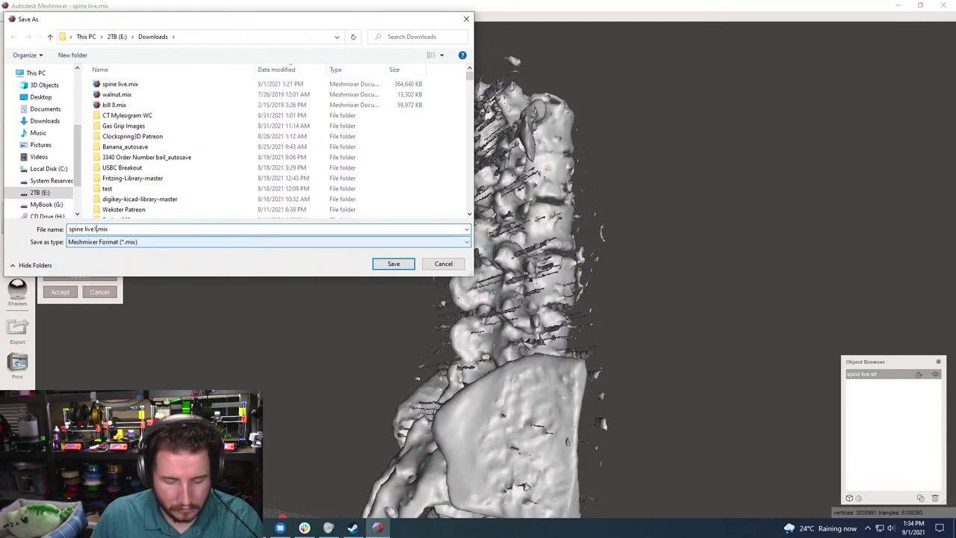
{"action": "key", "text": "Return"}
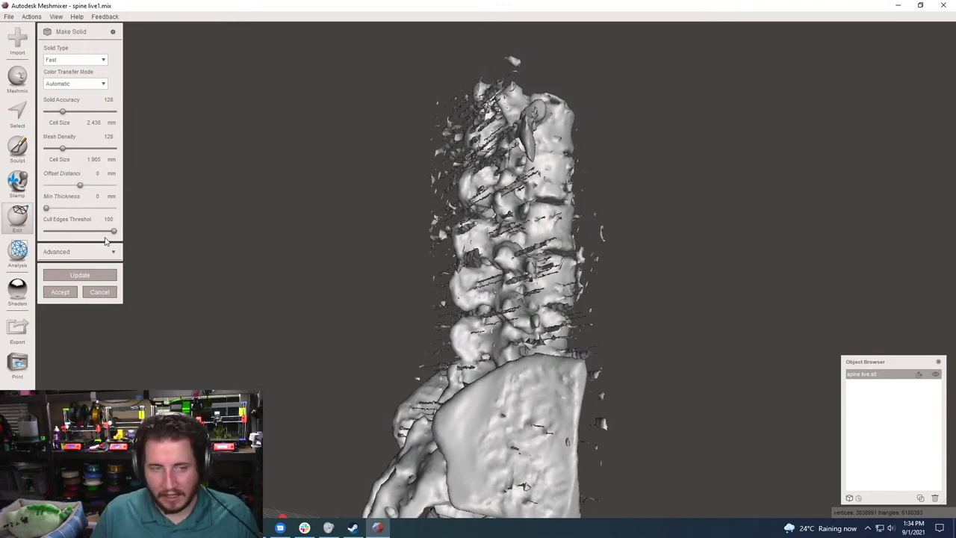
Export the spine mesh to the Downloads folder as a binary STL named spine live mix1.stl, despite its non-manifold geometry
{"action": "right_click_drag", "start_coordinate": [648, 197], "coordinate": [185, 281]}
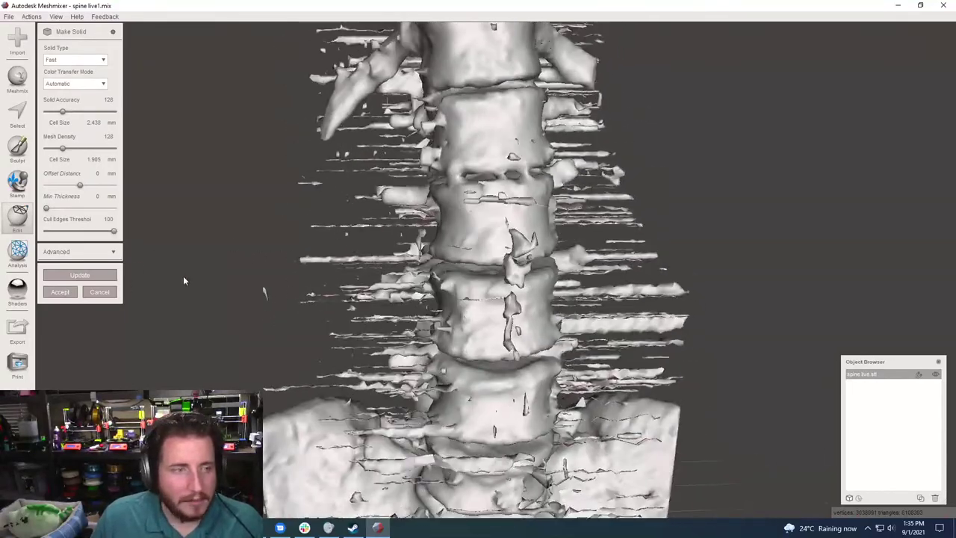
{"action": "left_click", "coordinate": [9, 17]}
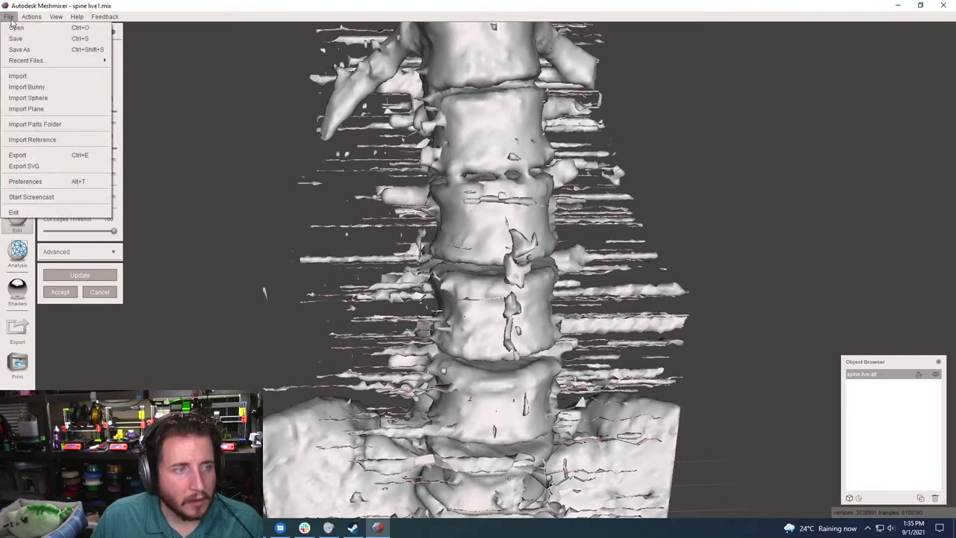
{"action": "left_click", "coordinate": [26, 156]}
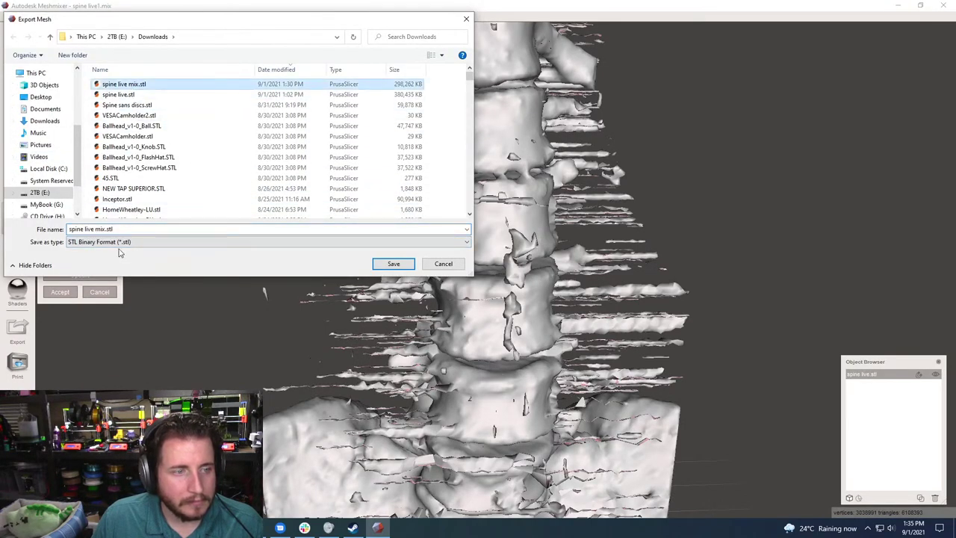
{"action": "left_click", "coordinate": [106, 228]}
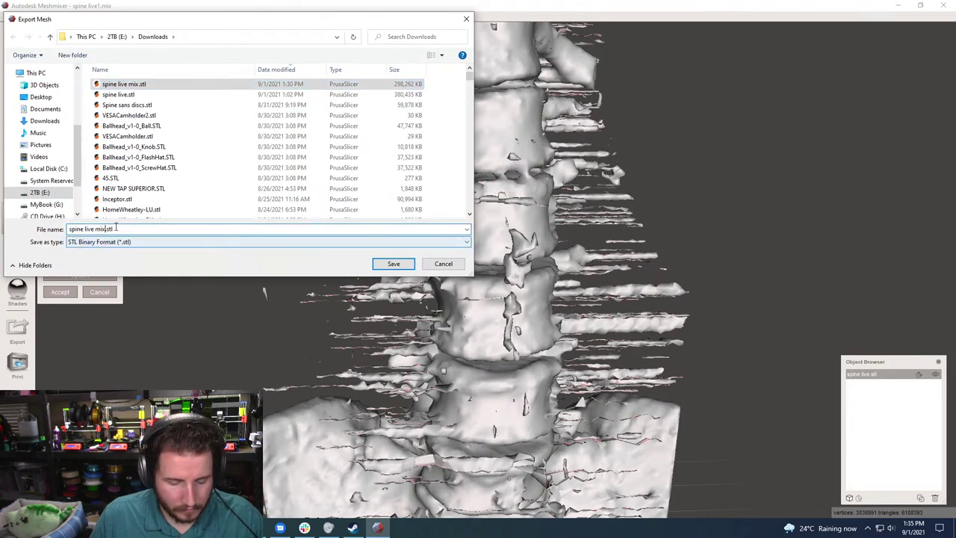
{"action": "type", "text": "1"}
{"action": "key", "text": "Return"}
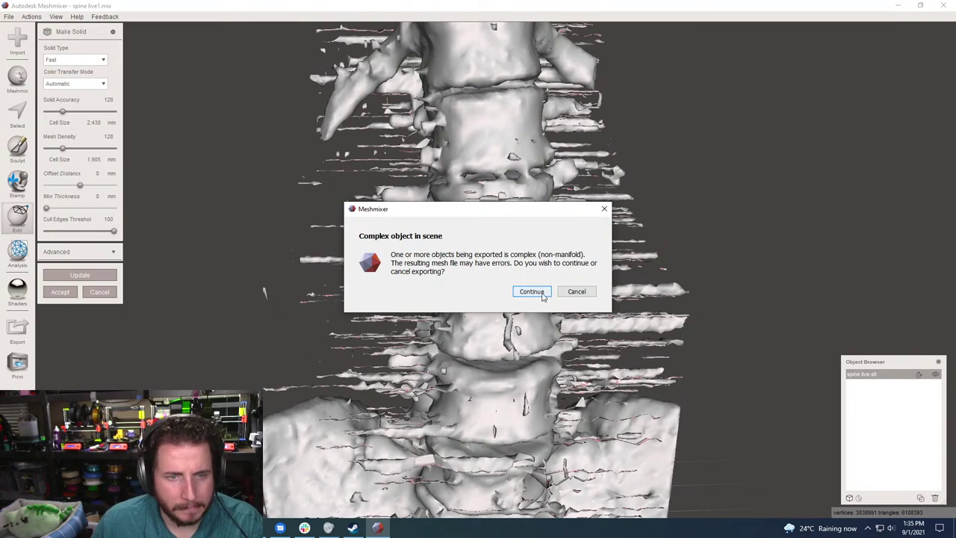
{"action": "left_click", "coordinate": [532, 291]}
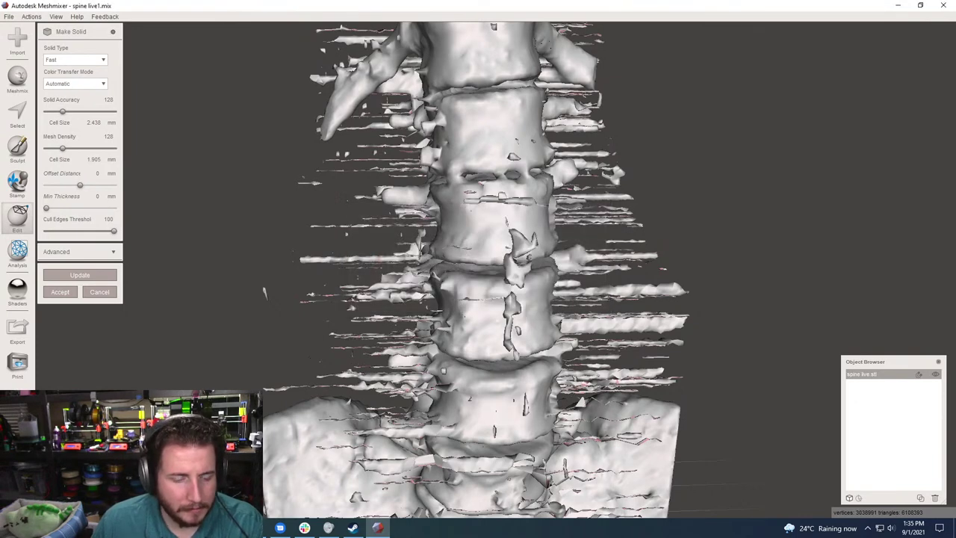
Switch to PrusaSlicer, delete spine live mix.stl from the plate and load spine live mix1.stl from the Downloads folder instead
{"action": "mouse_move", "coordinate": [352, 529]}
{"action": "left_click", "coordinate": [392, 482]}
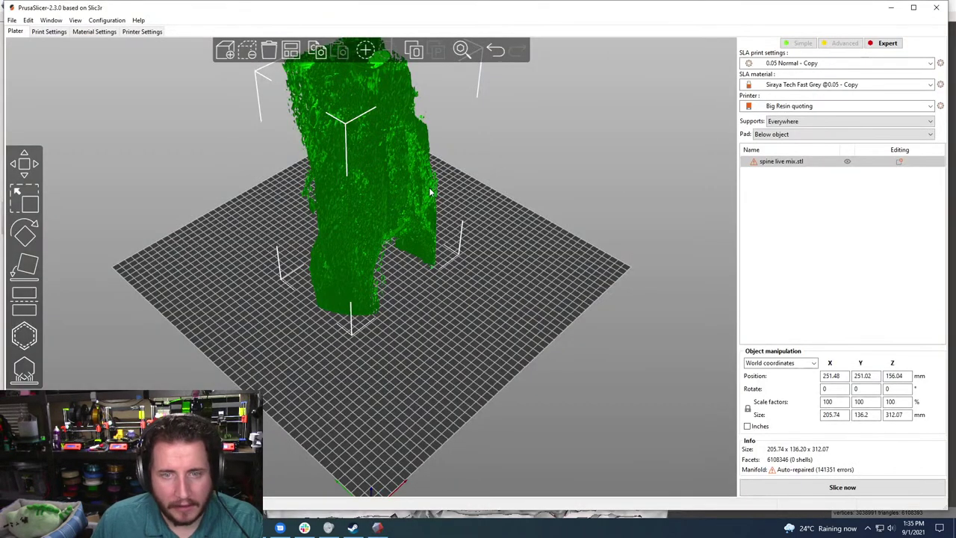
{"action": "key", "text": "Delete"}
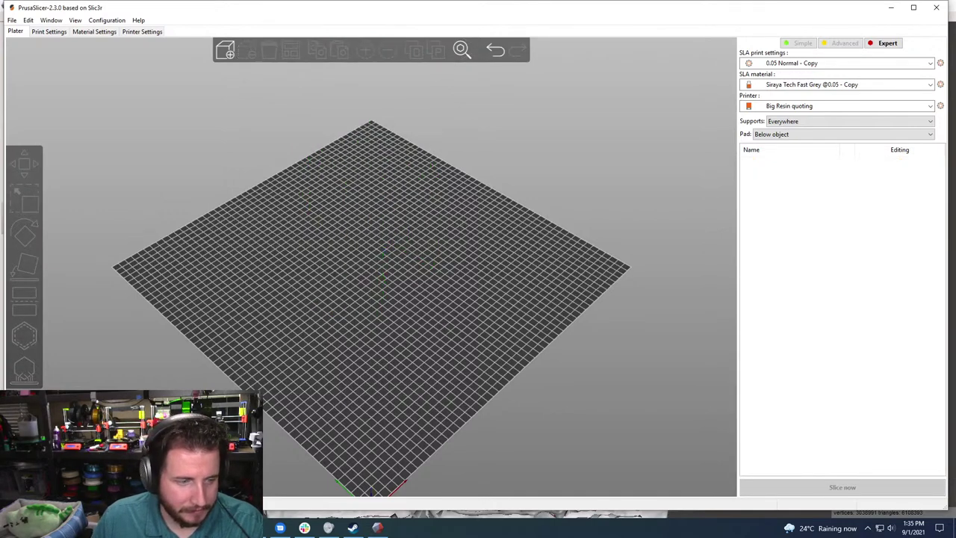
{"action": "left_click", "coordinate": [255, 528]}
{"action": "scroll", "coordinate": [520, 362], "scroll_direction": "down", "scroll_amount": 2}
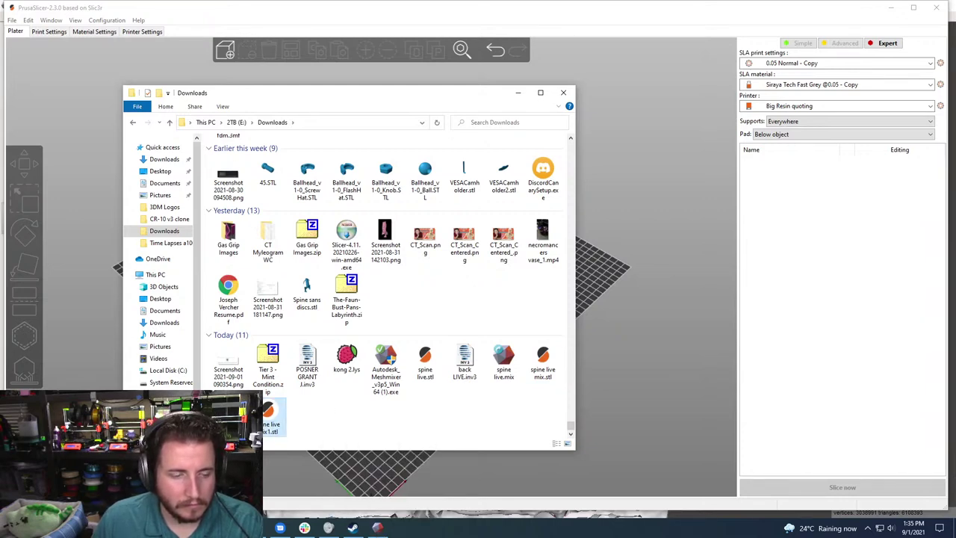
{"action": "left_click_drag", "start_coordinate": [273, 419], "coordinate": [381, 528]}
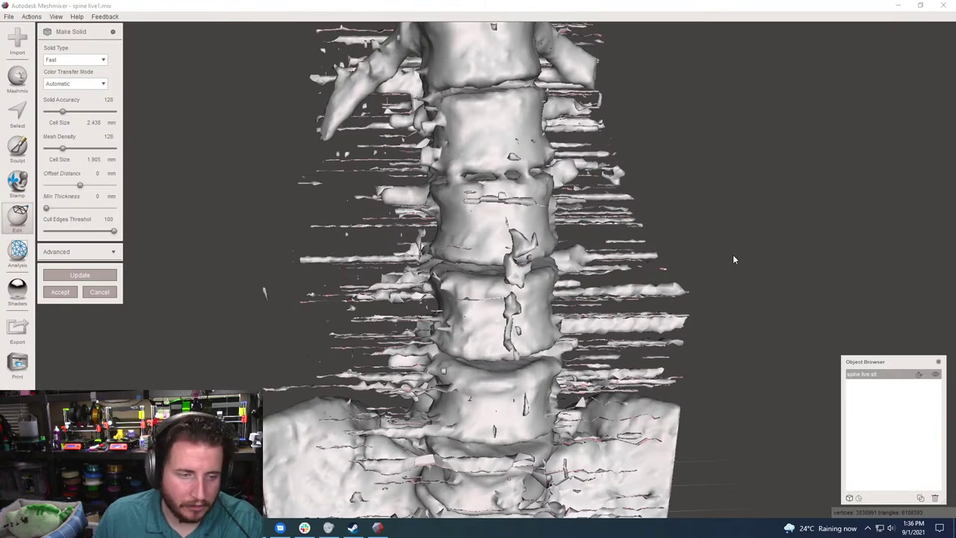
{"action": "left_click", "coordinate": [710, 251]}
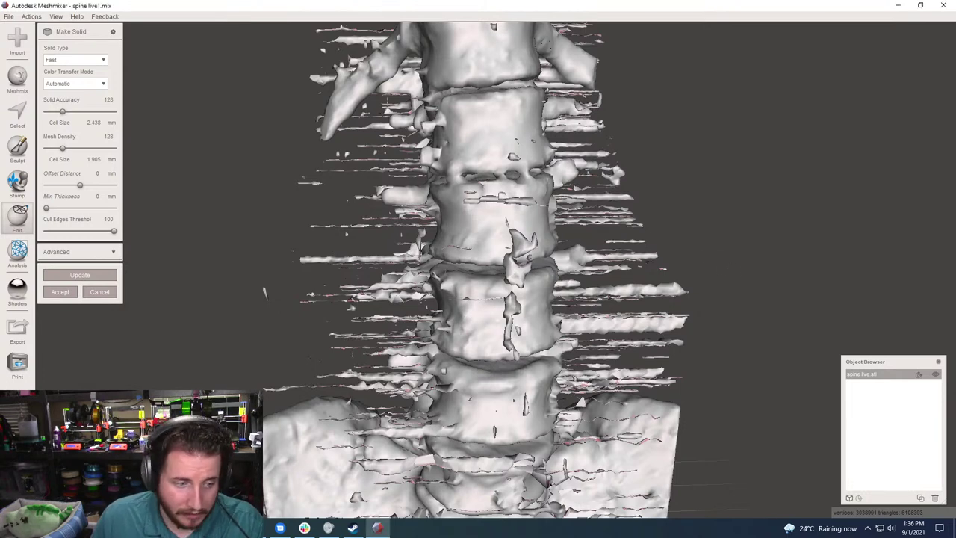
{"action": "key", "text": "alt+Tab"}
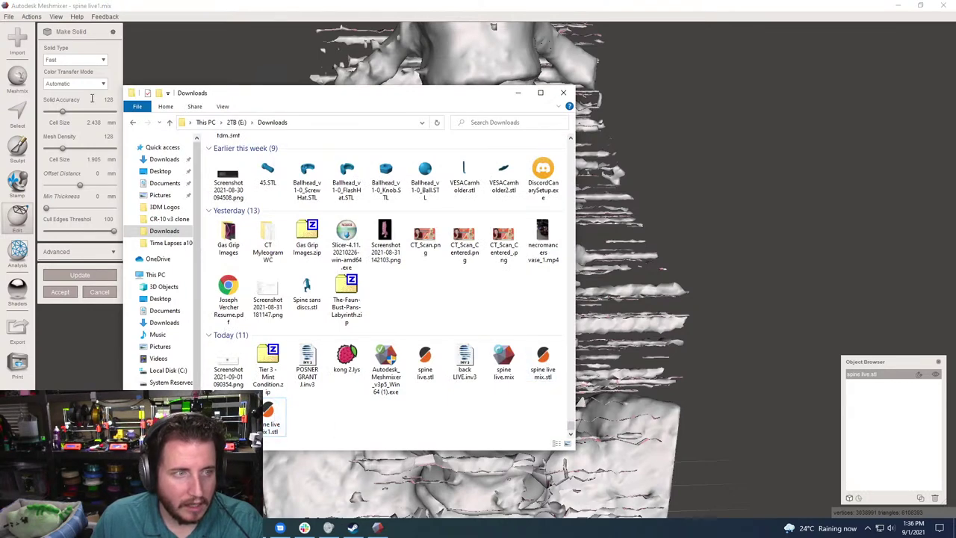
{"action": "left_click", "coordinate": [9, 16]}
{"action": "left_click", "coordinate": [16, 27]}
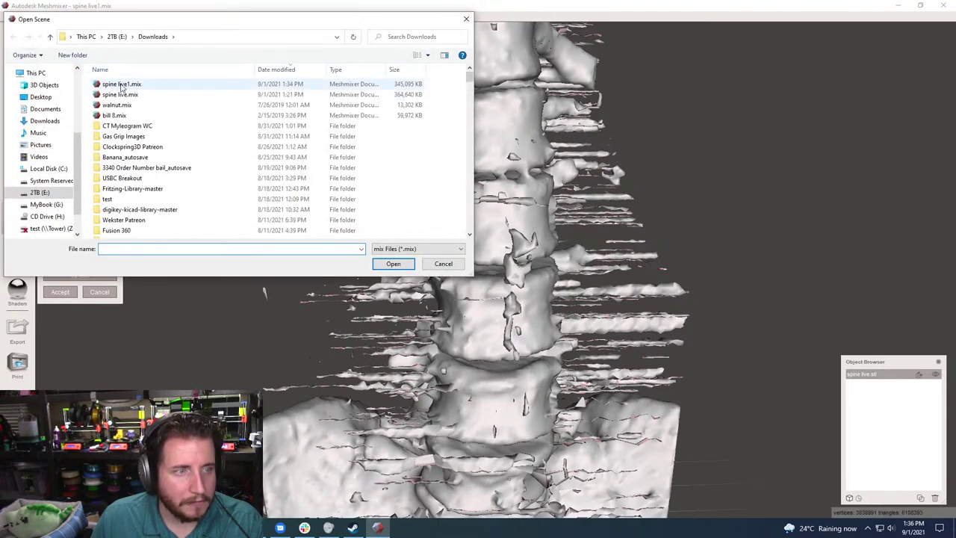
{"action": "left_click", "coordinate": [445, 264]}
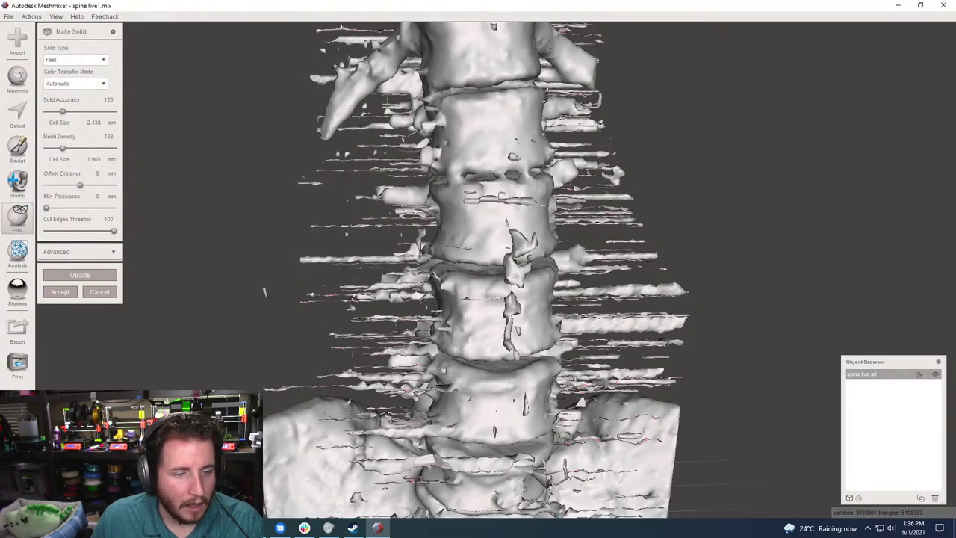
Import Spine sans discs.stl from the Downloads folder into Meshmixer, replacing the current spine mesh
{"action": "left_click", "coordinate": [8, 18]}
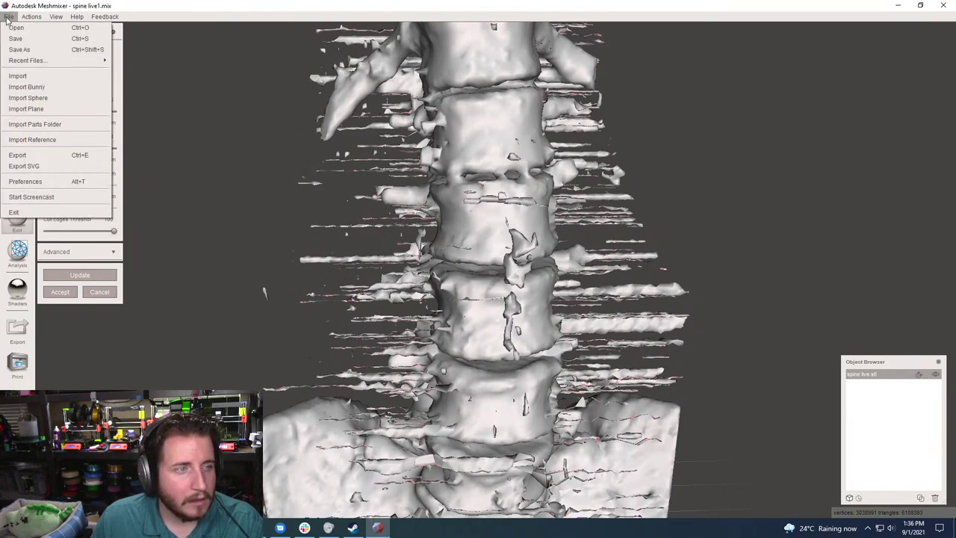
{"action": "left_click", "coordinate": [26, 77]}
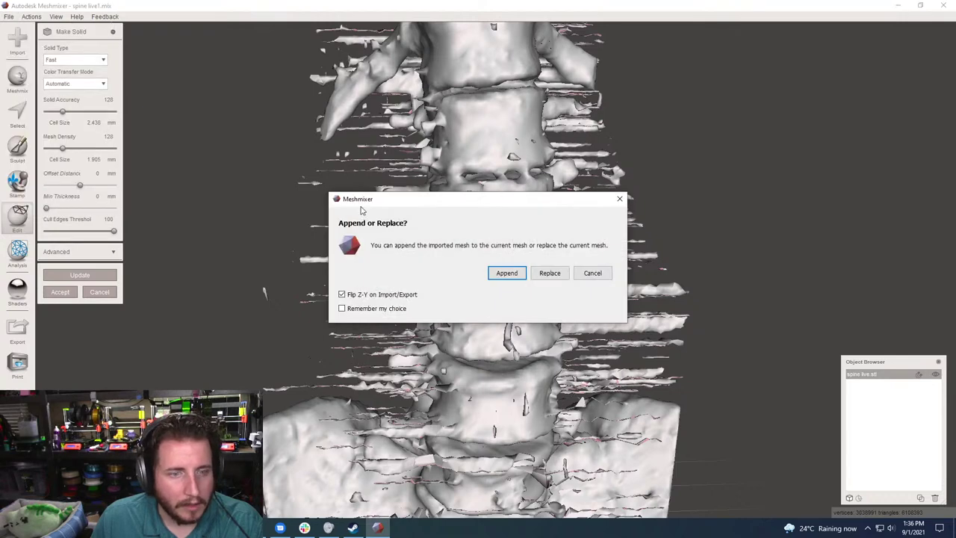
{"action": "left_click", "coordinate": [549, 274]}
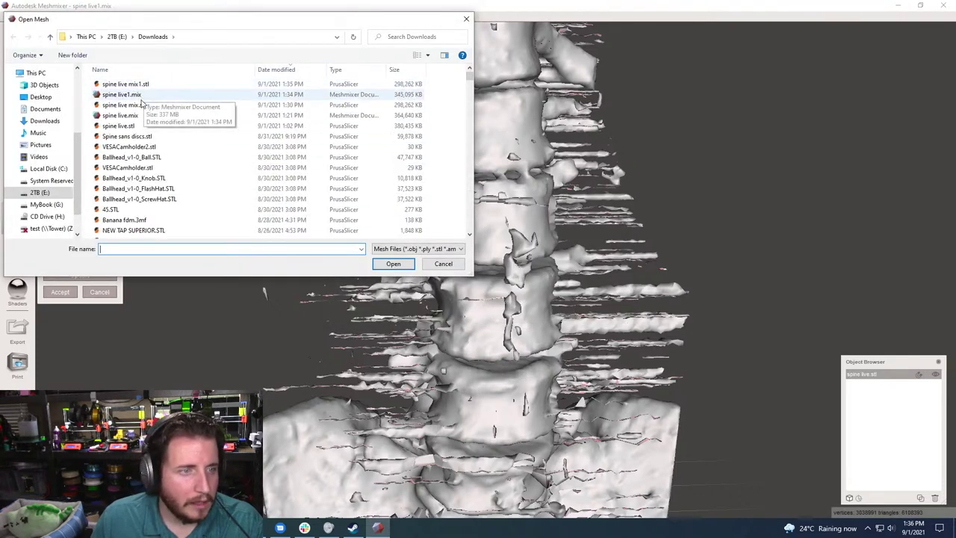
{"action": "left_click", "coordinate": [112, 528]}
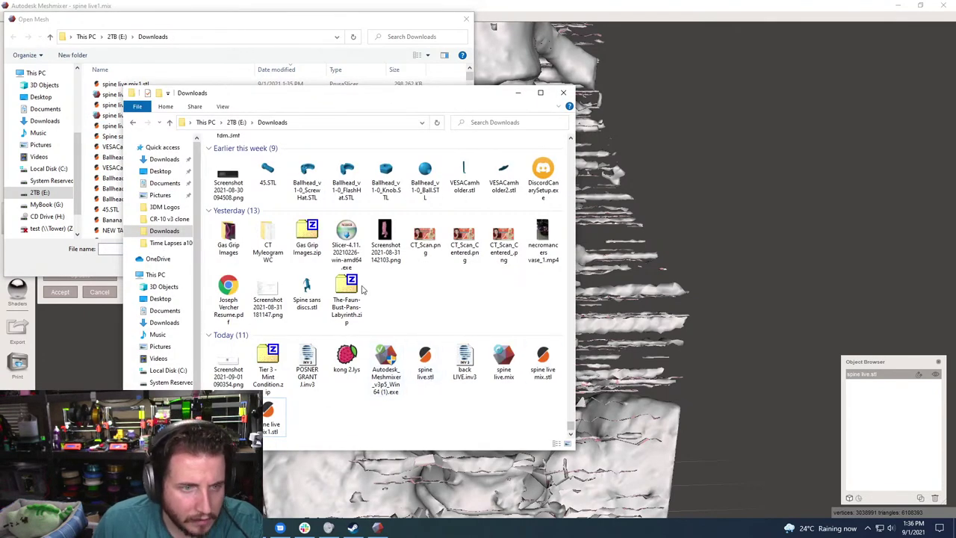
{"action": "left_click", "coordinate": [271, 31]}
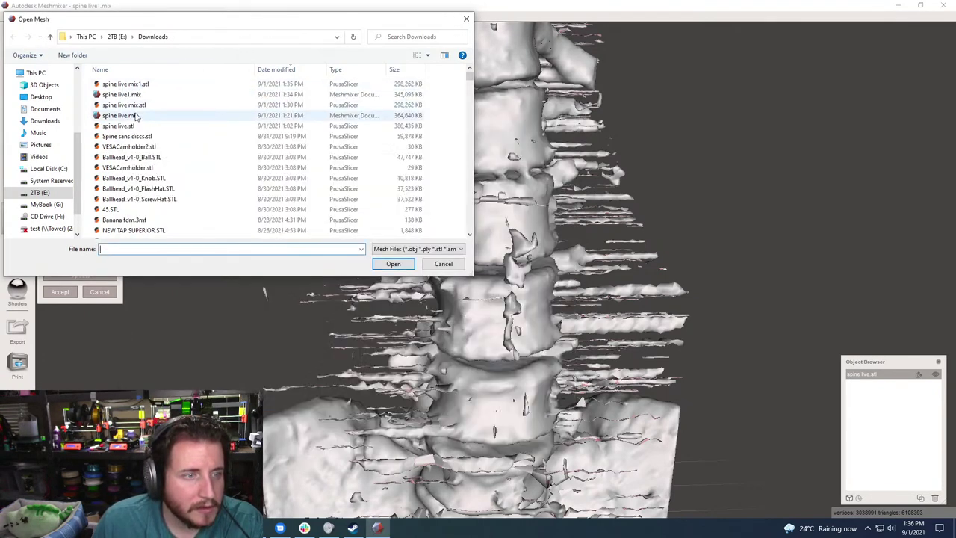
{"action": "left_click", "coordinate": [137, 137]}
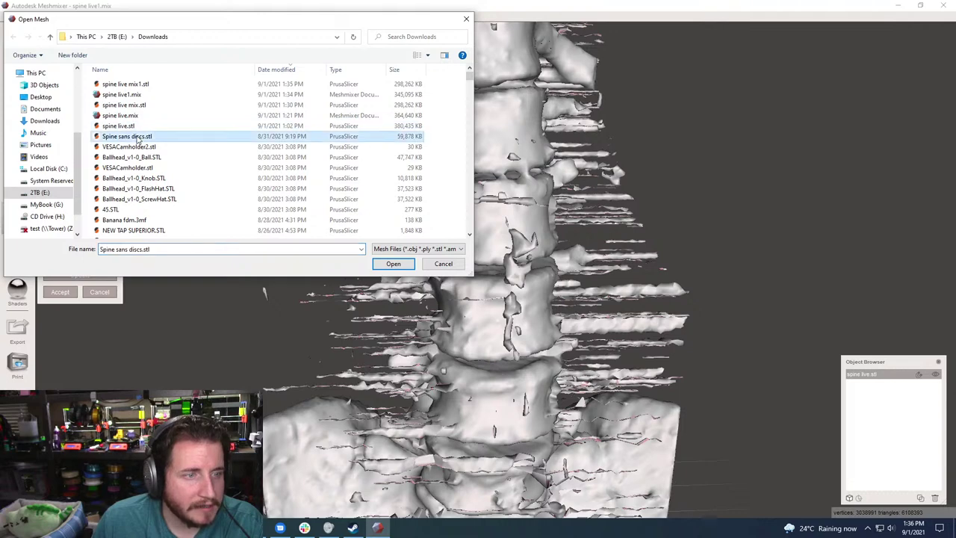
{"action": "left_click", "coordinate": [393, 263]}
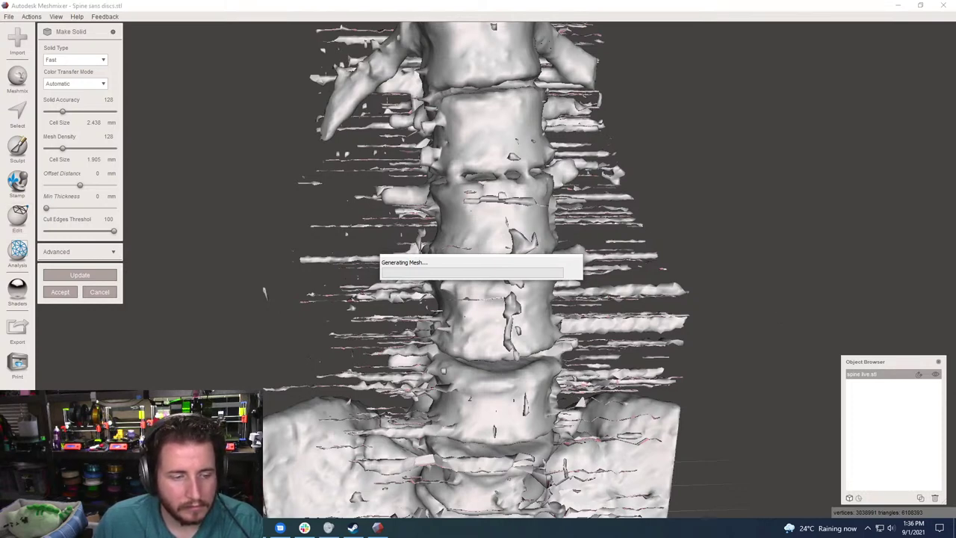
{"action": "mouse_move", "coordinate": [304, 528]}
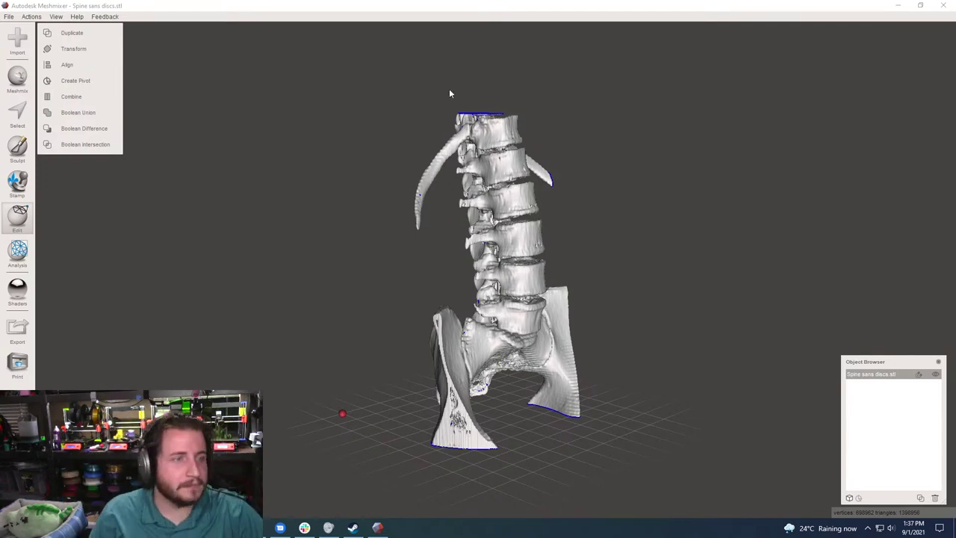
Start the Select tool on the Spine sans discs.stl mesh and set it to lasso selection
{"action": "left_click", "coordinate": [661, 227]}
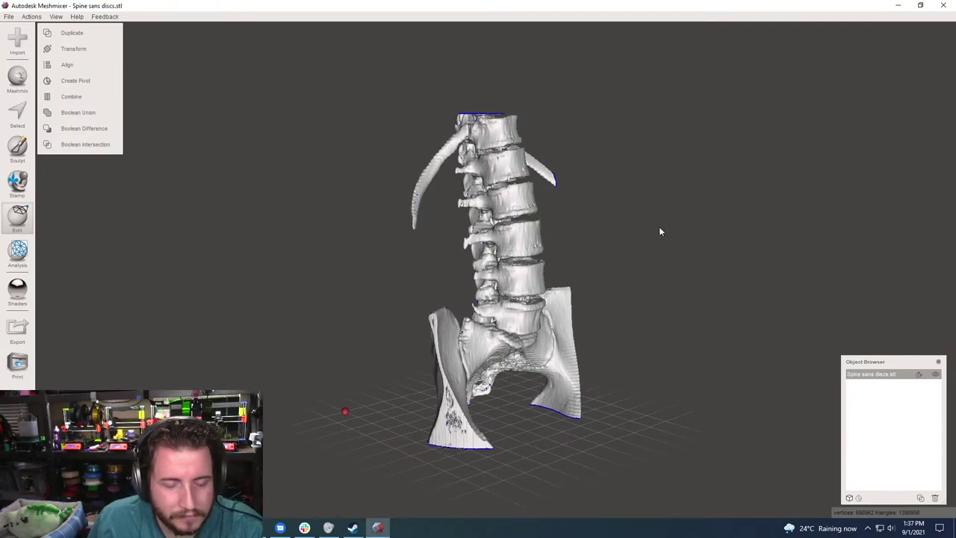
{"action": "right_click_drag", "start_coordinate": [686, 226], "coordinate": [685, 222]}
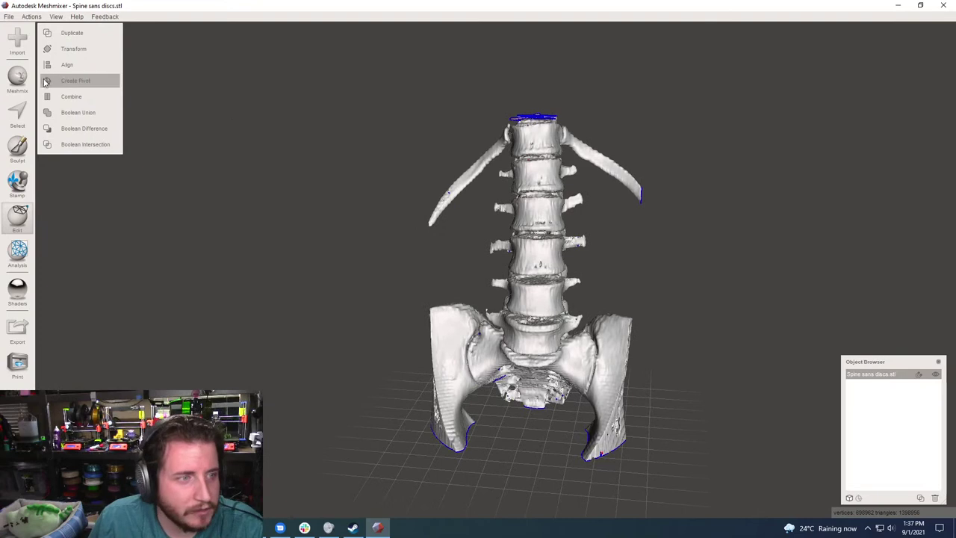
{"action": "left_click", "coordinate": [16, 112]}
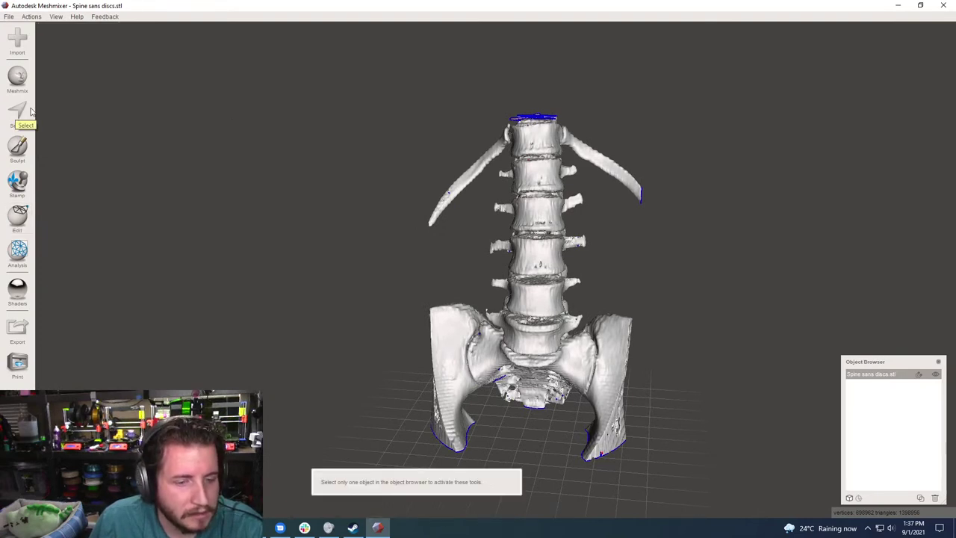
{"action": "left_click", "coordinate": [892, 377]}
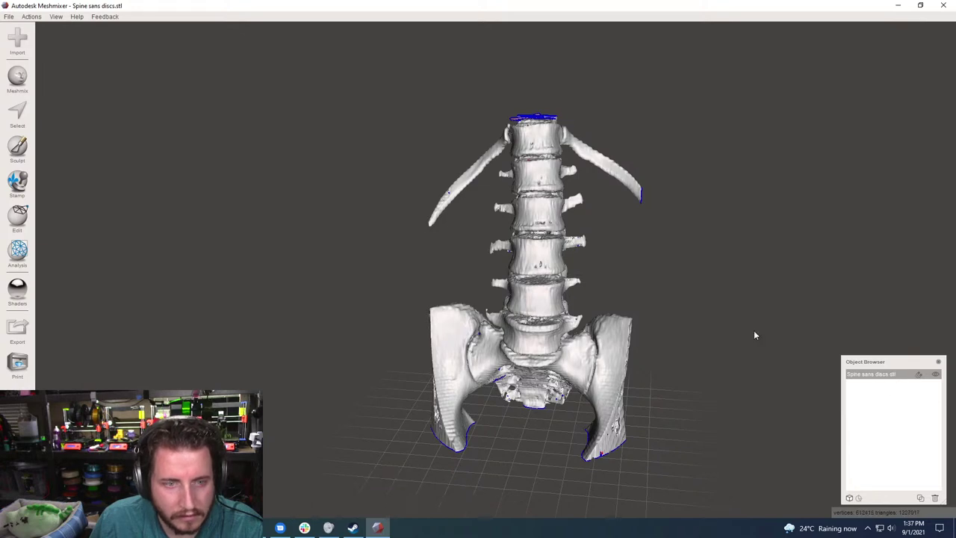
{"action": "left_click", "coordinate": [17, 116]}
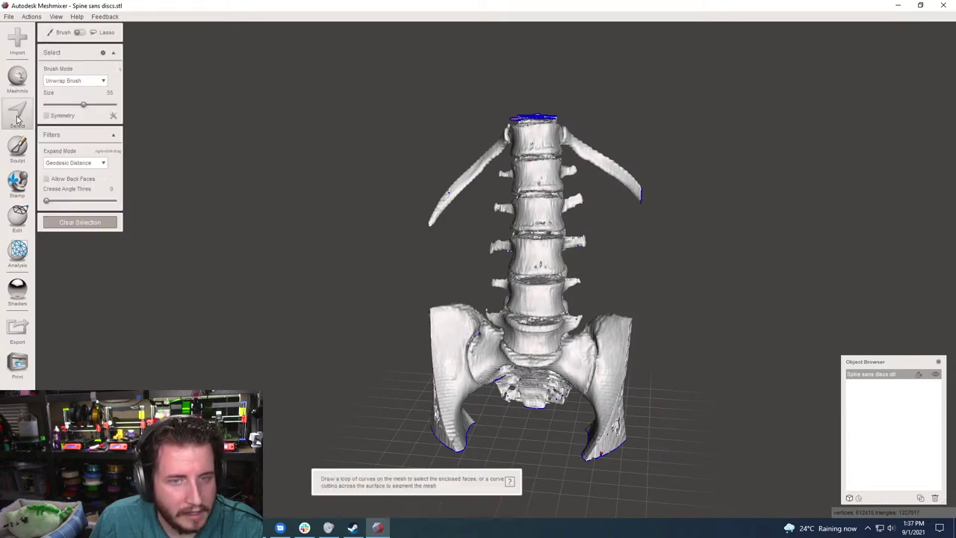
{"action": "left_click", "coordinate": [94, 32]}
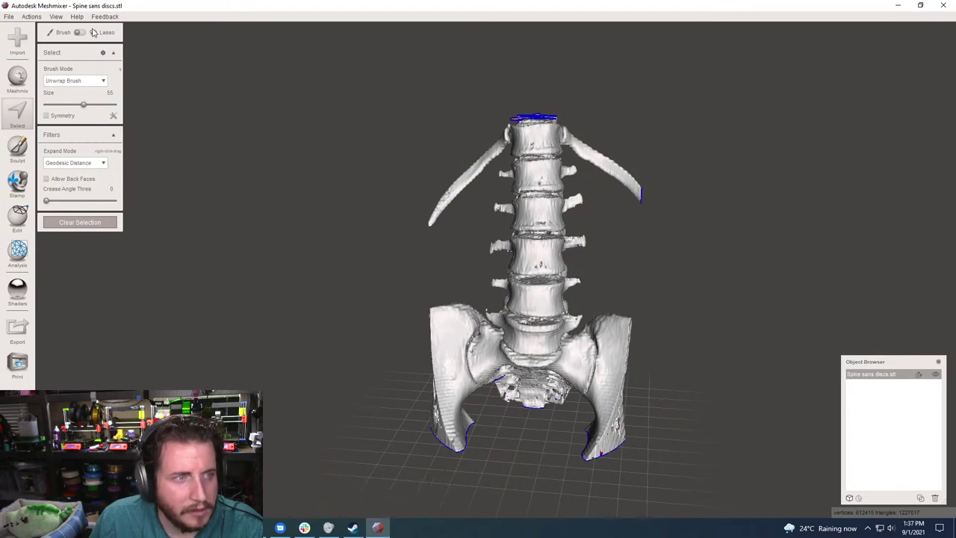
{"action": "left_click", "coordinate": [82, 34]}
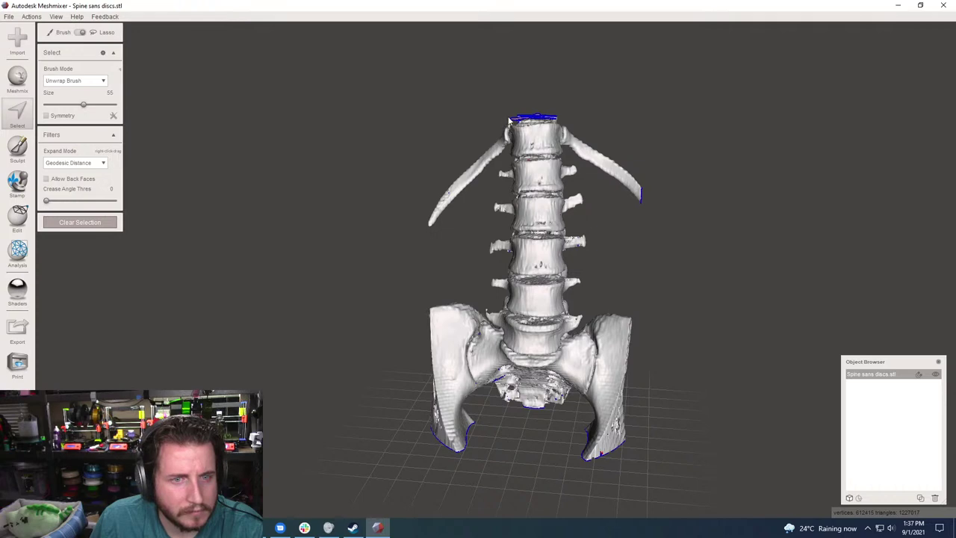
Lasso-select the rib with the closed, pointed tip beside the top vertebra, undoing an oversized deselection at its base
{"action": "mouse_move", "coordinate": [514, 118]}
{"action": "left_mouse_down"}
{"action": "mouse_move", "coordinate": [512, 142]}
{"action": "mouse_move", "coordinate": [473, 192]}
{"action": "left_mouse_up"}
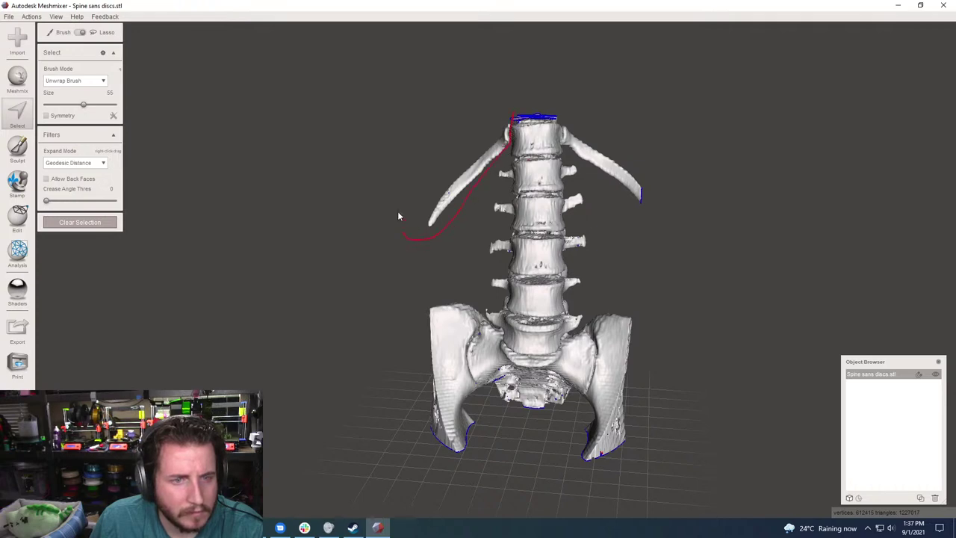
{"action": "left_click_drag", "start_coordinate": [514, 112], "coordinate": [508, 113]}
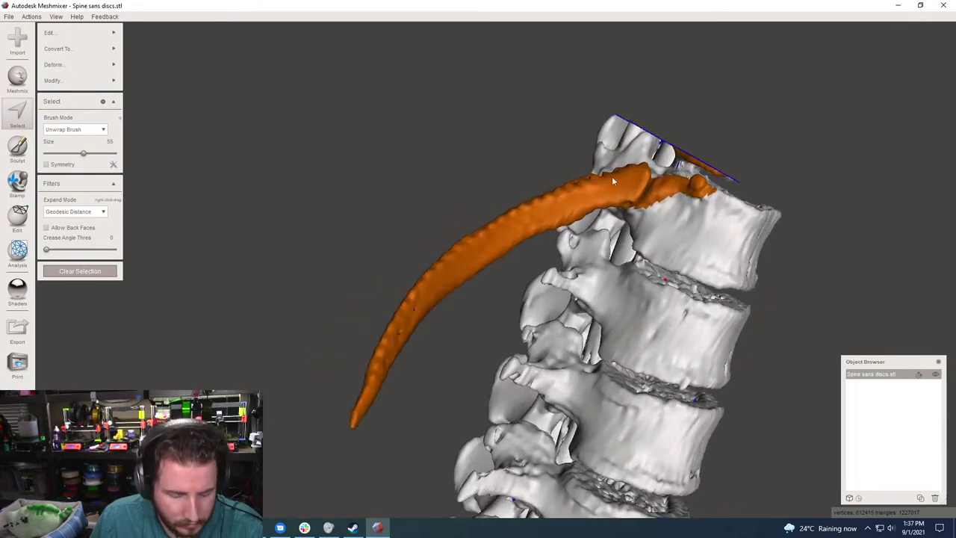
{"action": "left_click_drag", "start_coordinate": [652, 189], "coordinate": [656, 230], "text": "ctrl"}
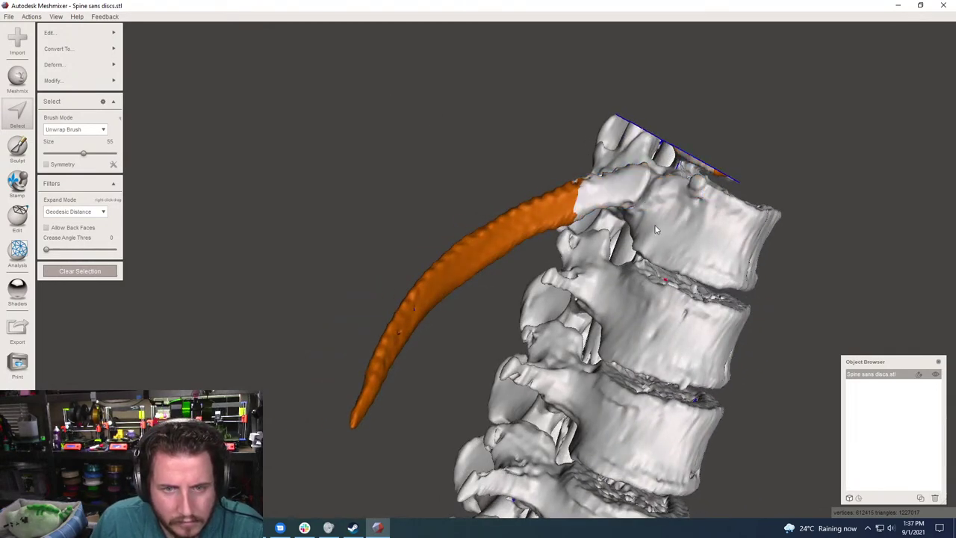
{"action": "right_click_drag", "start_coordinate": [392, 81], "coordinate": [393, 79]}
{"action": "left_click", "coordinate": [515, 137]}
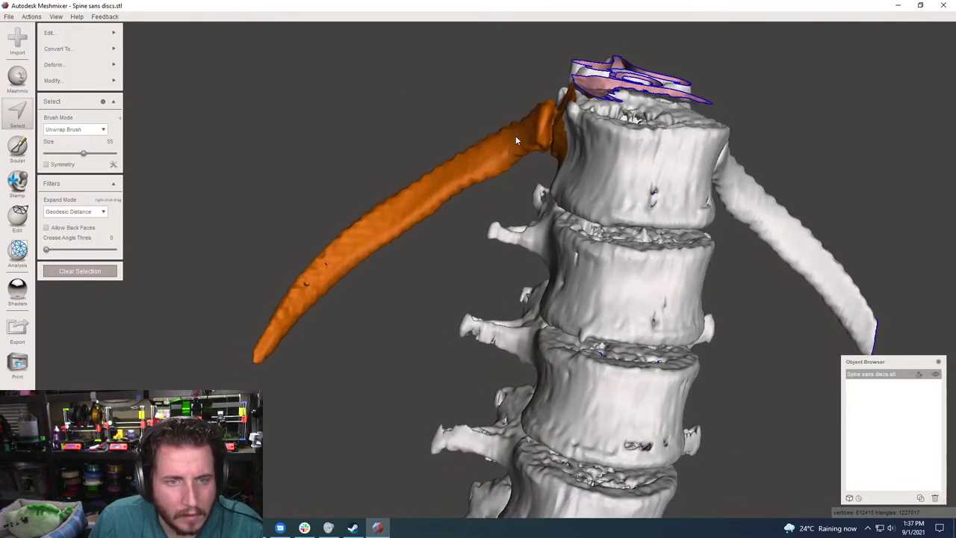
{"action": "right_click_drag", "start_coordinate": [515, 137], "coordinate": [515, 137]}
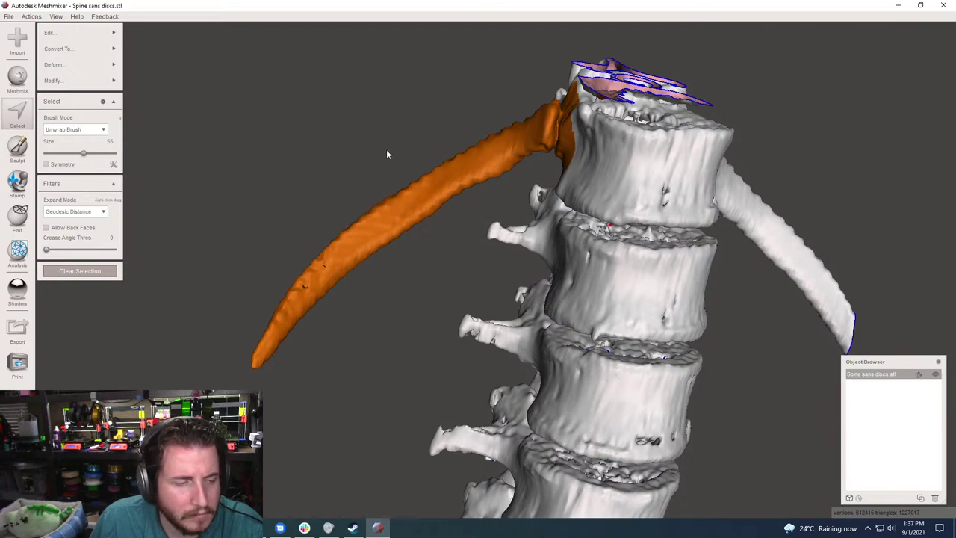
Set the selection brush size to 30 and deselect the top vertebra's faces around the base of the pointed rib
{"action": "left_click", "coordinate": [66, 154]}
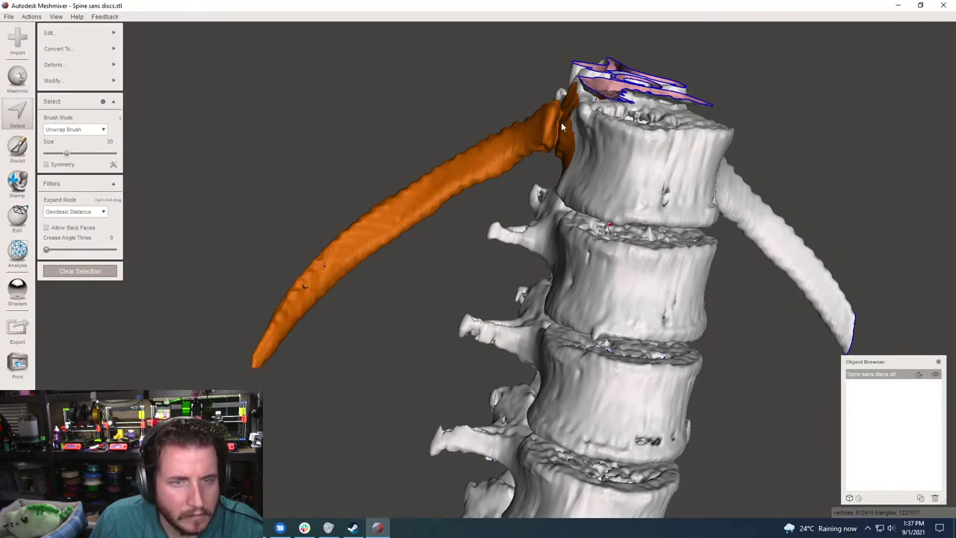
{"action": "right_click_drag", "start_coordinate": [573, 131], "coordinate": [615, 220]}
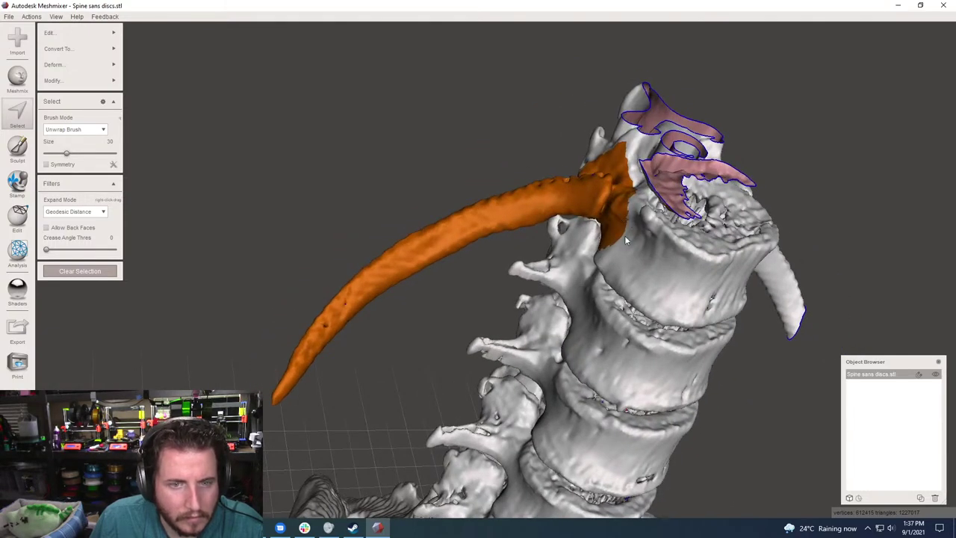
{"action": "left_click_drag", "start_coordinate": [632, 204], "coordinate": [595, 164], "text": "ctrl"}
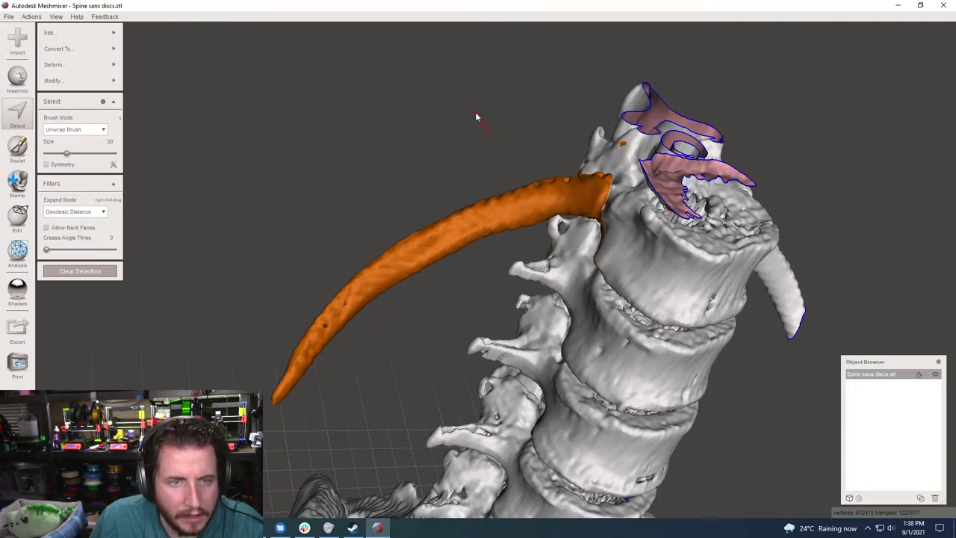
{"action": "key", "text": "i"}
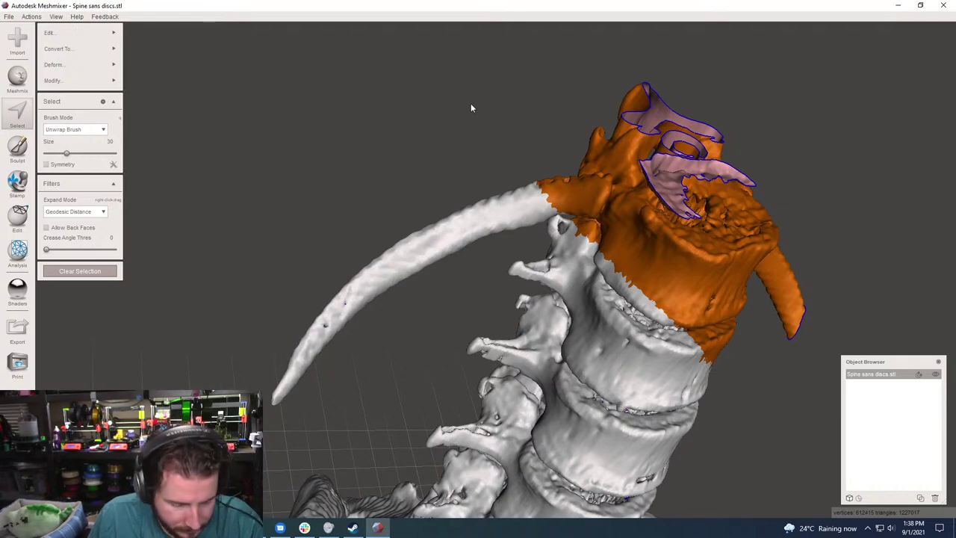
{"action": "key", "text": "i"}
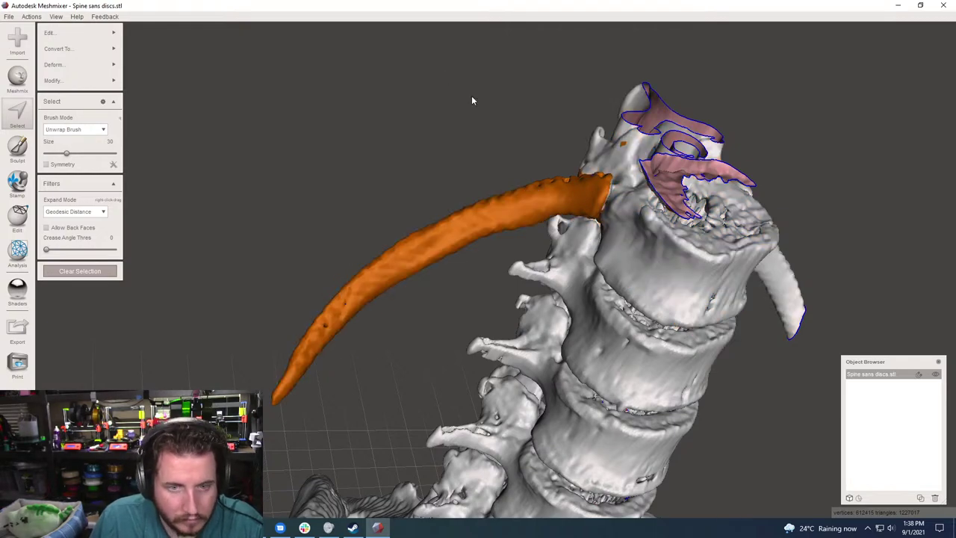
Deselect the stray faces on the back of the top vertebra, keeping the pointed rib selected
{"action": "right_click_drag", "start_coordinate": [471, 99], "coordinate": [552, 223]}
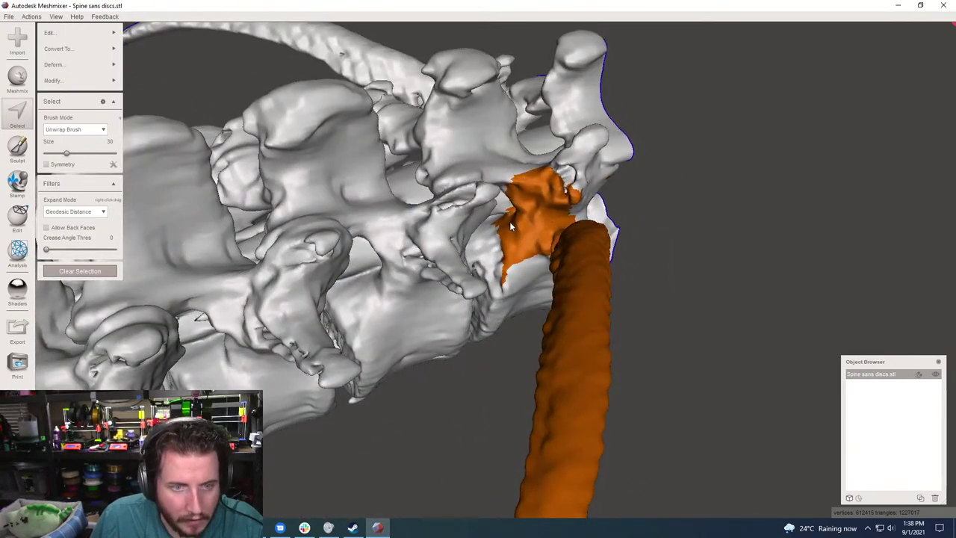
{"action": "mouse_move", "coordinate": [505, 224]}
{"action": "left_mouse_down", "text": "ctrl"}
{"action": "mouse_move", "coordinate": [511, 260]}
{"action": "mouse_move", "coordinate": [549, 190]}
{"action": "mouse_move", "coordinate": [526, 179]}
{"action": "mouse_move", "coordinate": [572, 194]}
{"action": "mouse_move", "coordinate": [554, 212]}
{"action": "mouse_move", "coordinate": [566, 215]}
{"action": "left_mouse_up", "text": "ctrl"}
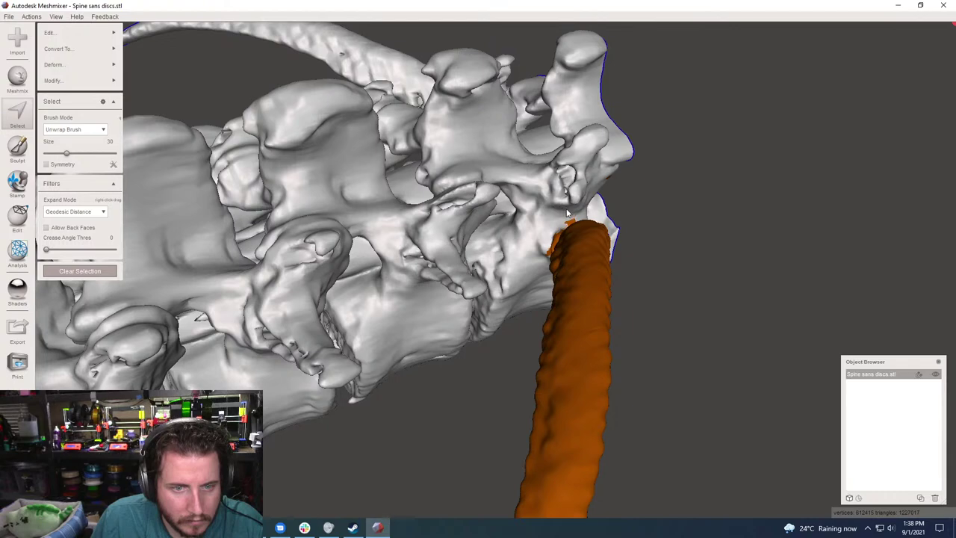
{"action": "key", "text": "Escape"}
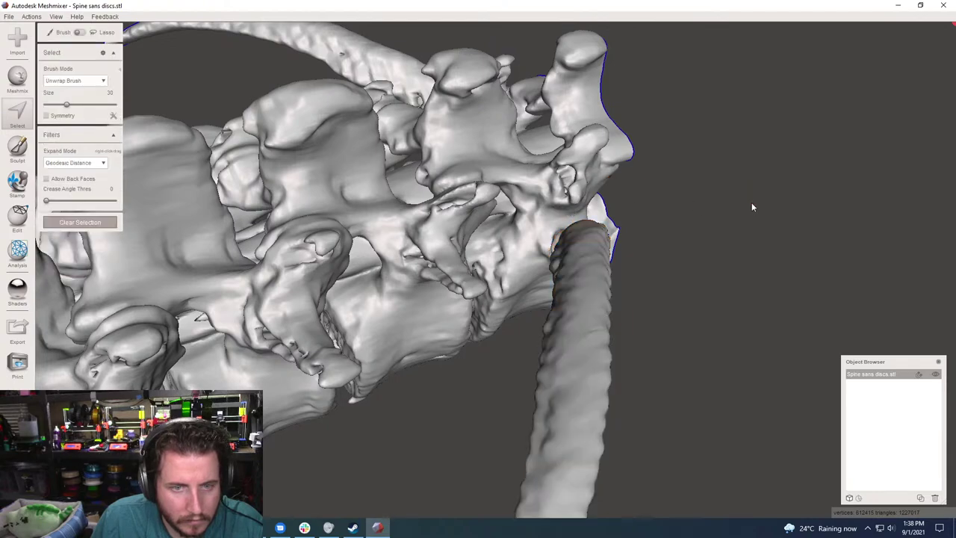
{"action": "key", "text": "ctrl+z"}
{"action": "right_click_drag", "start_coordinate": [747, 200], "coordinate": [433, 276]}
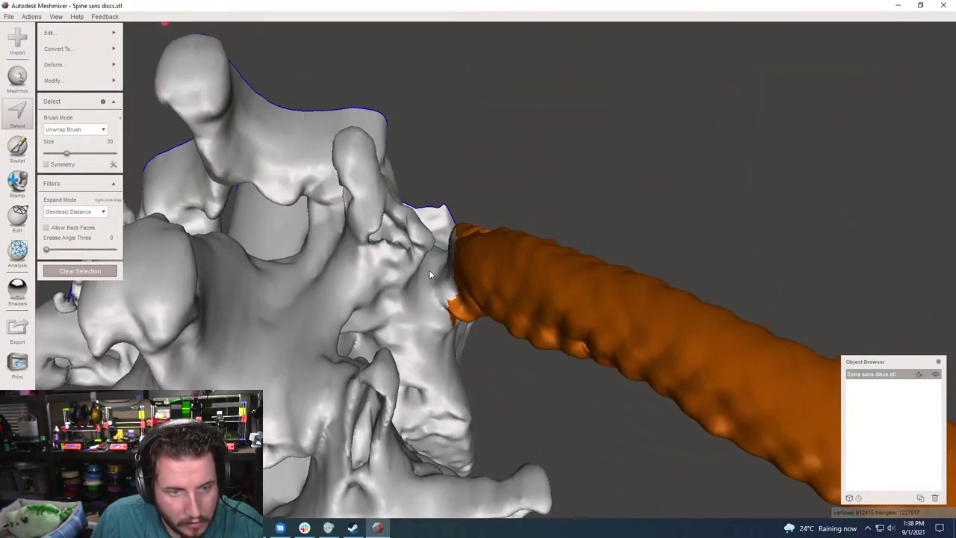
{"action": "right_click_drag", "start_coordinate": [665, 195], "coordinate": [395, 265]}
Add the opposite rib, with the open cut tip, to the selection by brushing over its back and front surfaces
{"action": "right_click_drag", "start_coordinate": [396, 296], "coordinate": [368, 303]}
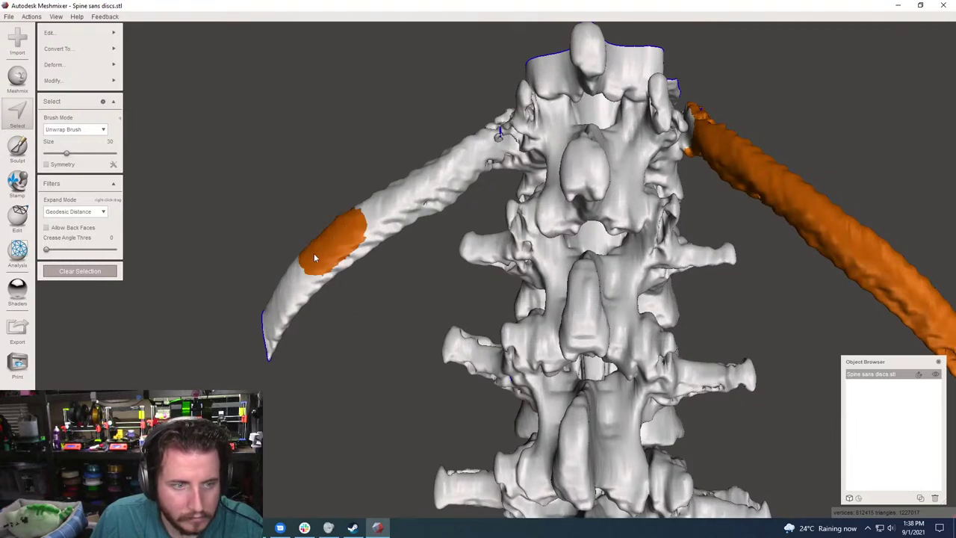
{"action": "left_click_drag", "start_coordinate": [322, 276], "coordinate": [472, 180]}
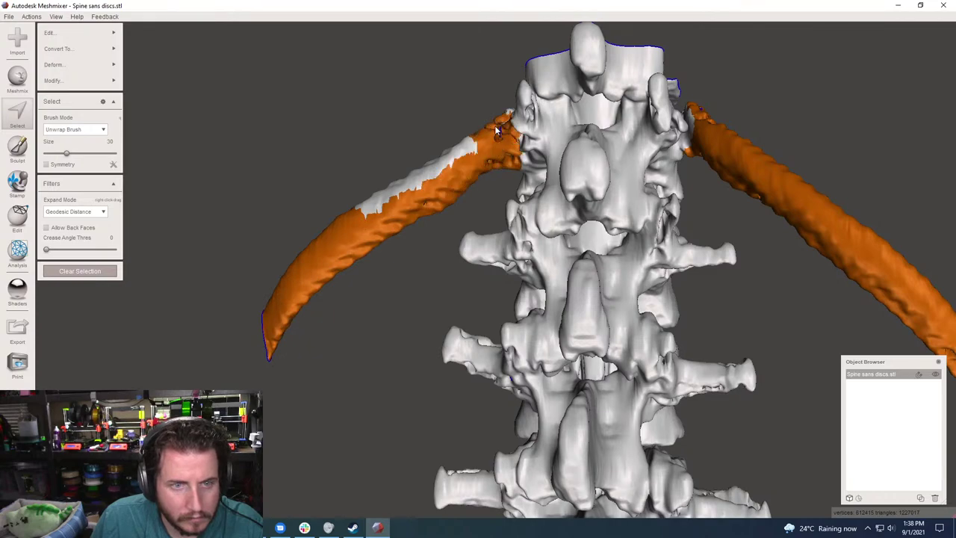
{"action": "right_click_drag", "start_coordinate": [357, 220], "coordinate": [499, 261]}
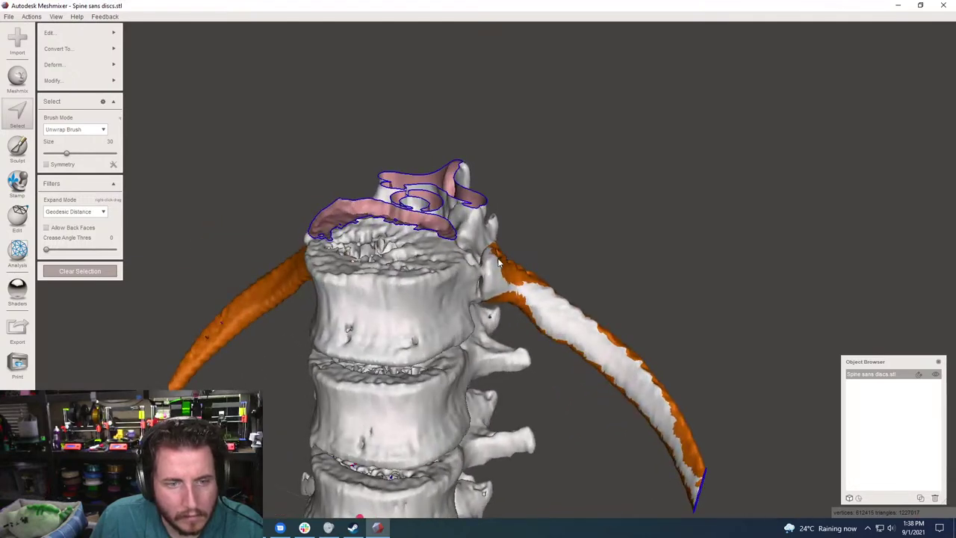
{"action": "left_click_drag", "start_coordinate": [527, 289], "coordinate": [556, 309]}
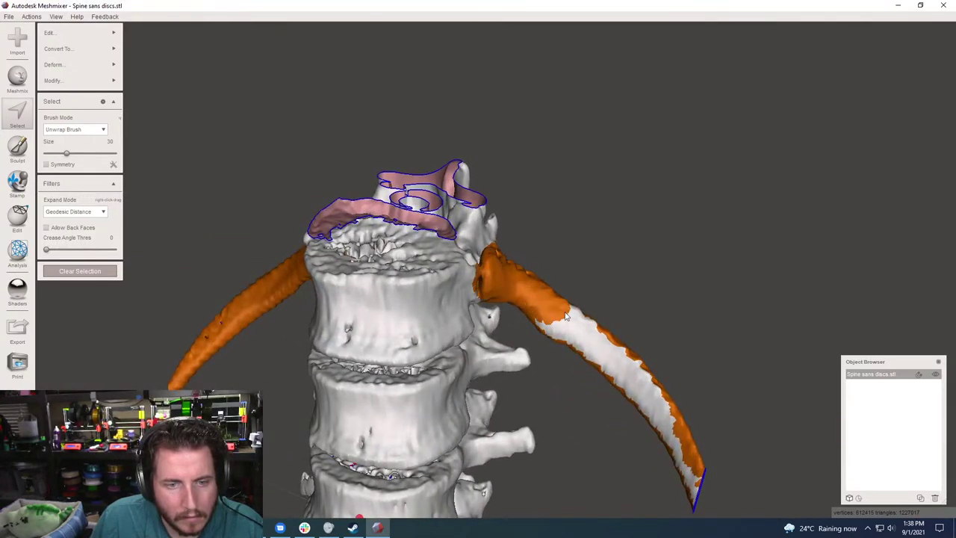
{"action": "left_click_drag", "start_coordinate": [629, 379], "coordinate": [702, 504]}
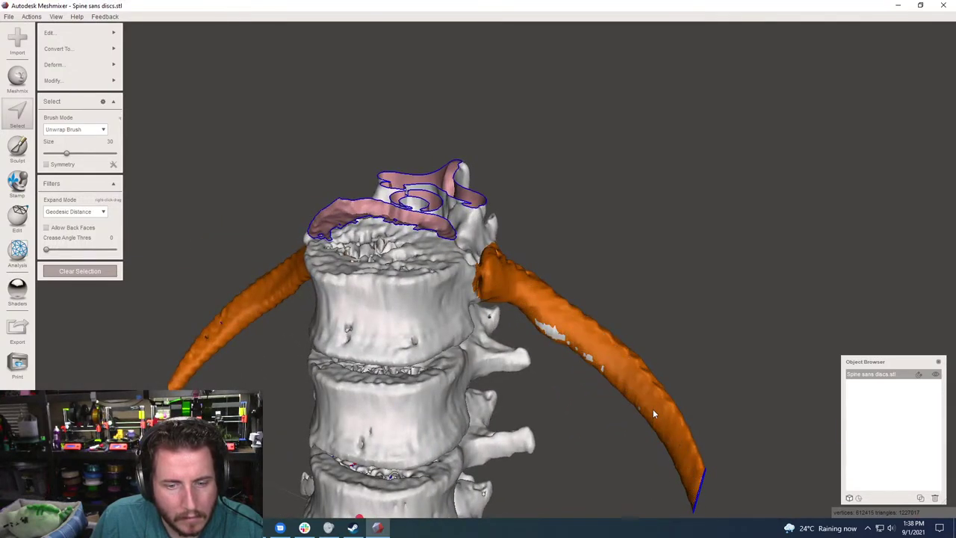
{"action": "right_click_drag", "start_coordinate": [542, 327], "coordinate": [555, 282]}
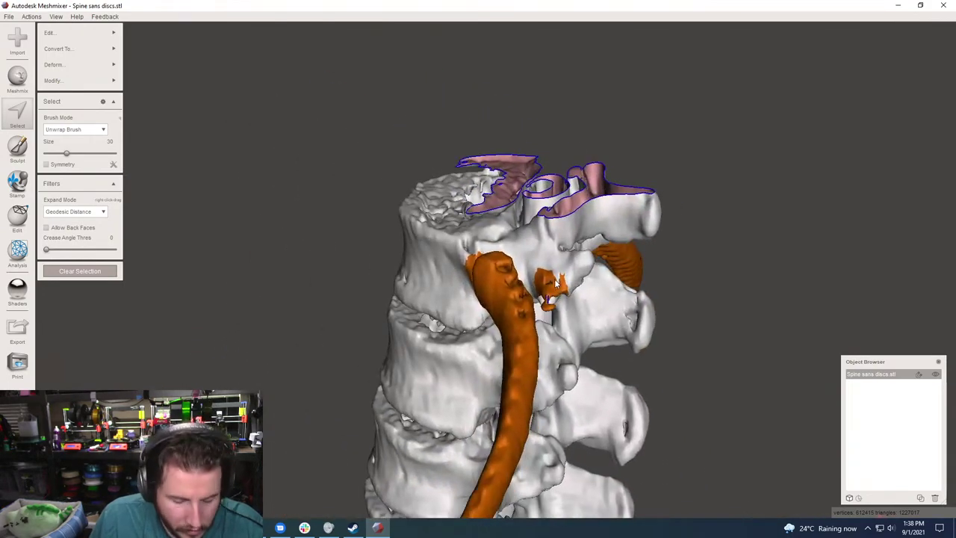
Refine the selection at the base of the open-tipped rib by deselecting stray faces on the top vertebra and its upper edge
{"action": "right_click_drag", "start_coordinate": [740, 263], "coordinate": [542, 185]}
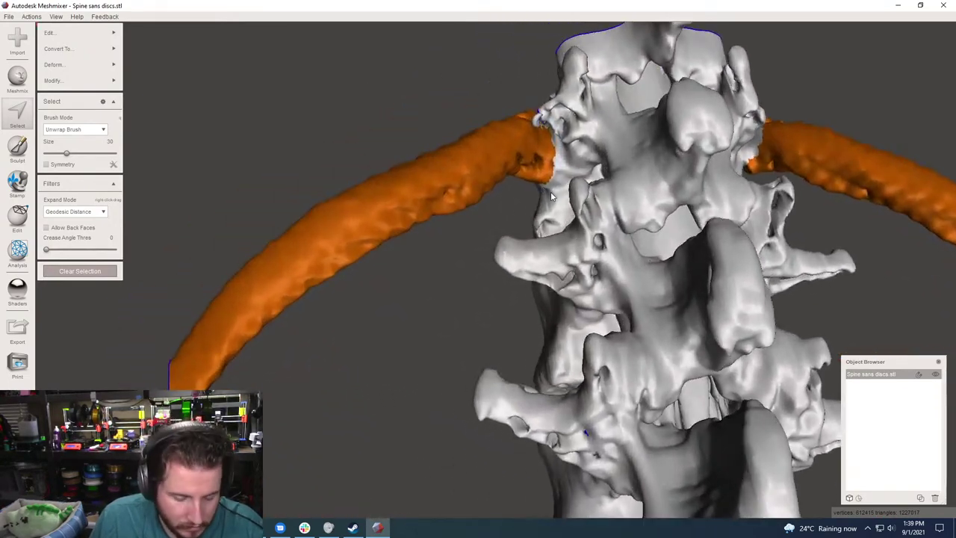
{"action": "right_click_drag", "start_coordinate": [811, 210], "coordinate": [687, 217]}
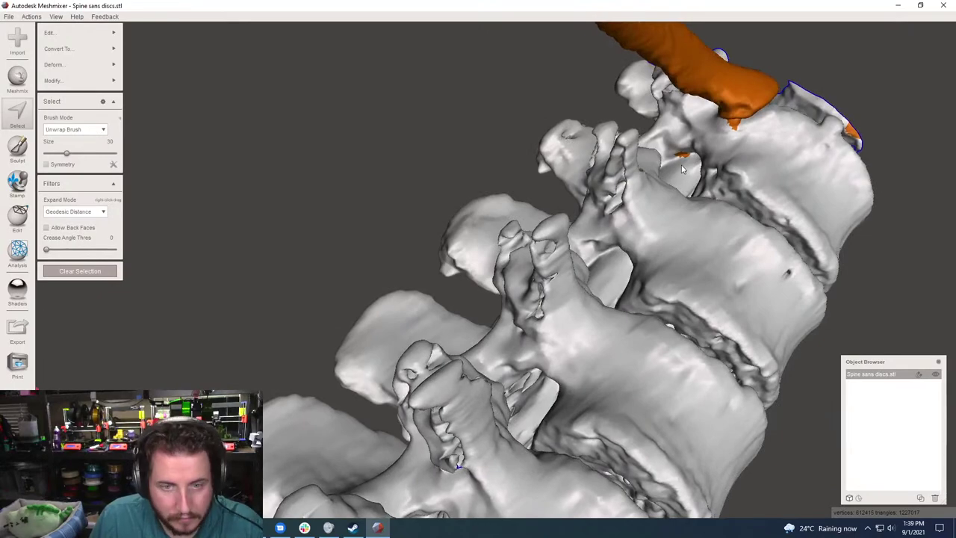
{"action": "left_click_drag", "start_coordinate": [850, 144], "coordinate": [853, 133], "text": "ctrl"}
{"action": "right_click_drag", "start_coordinate": [907, 152], "coordinate": [528, 132]}
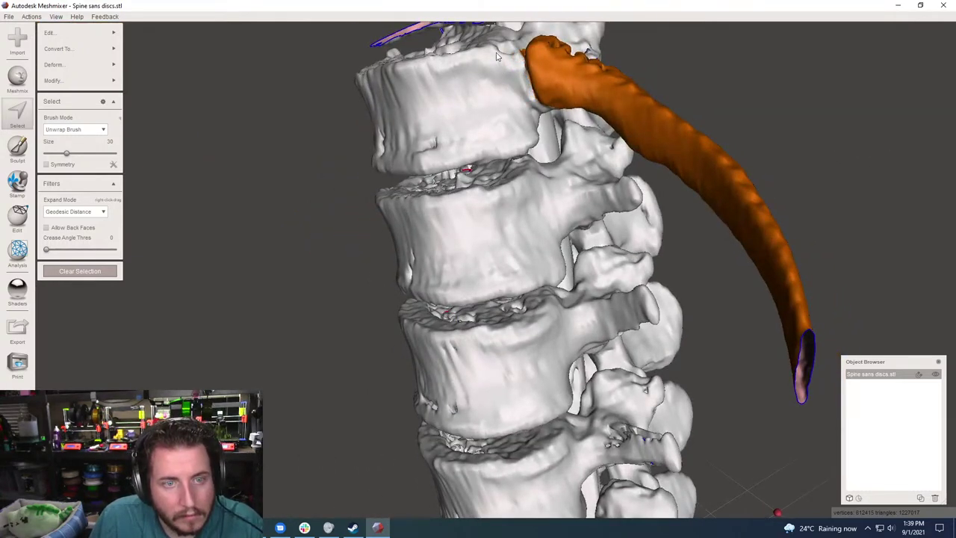
Delete both selected ribs from the spine mesh
{"action": "scroll", "coordinate": [794, 135], "scroll_direction": "down", "scroll_amount": 5}
{"action": "right_click_drag", "start_coordinate": [801, 140], "coordinate": [791, 133]}
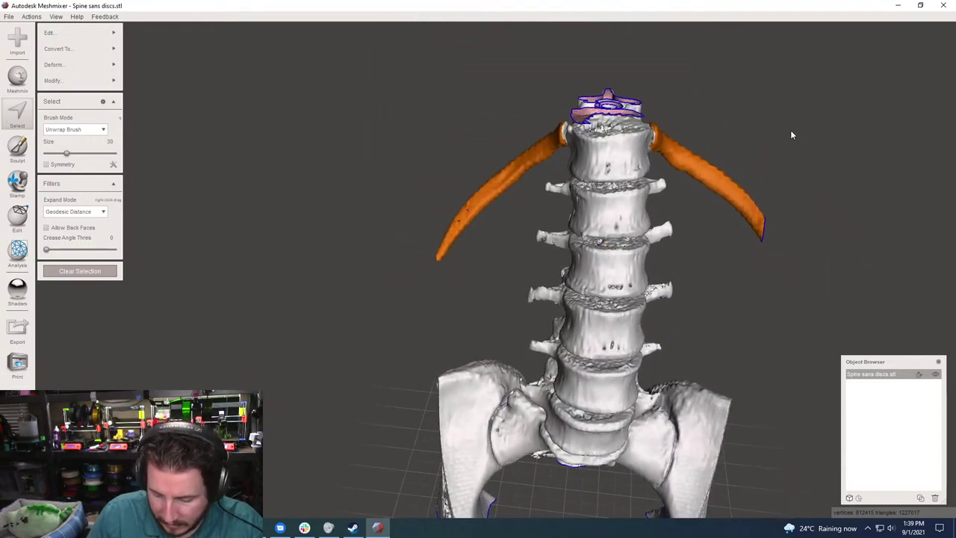
{"action": "key", "text": "Delete"}
Lasso-select the loose fragments left floating beside the top vertebra and delete them
{"action": "right_click_drag", "start_coordinate": [791, 130], "coordinate": [609, 225]}
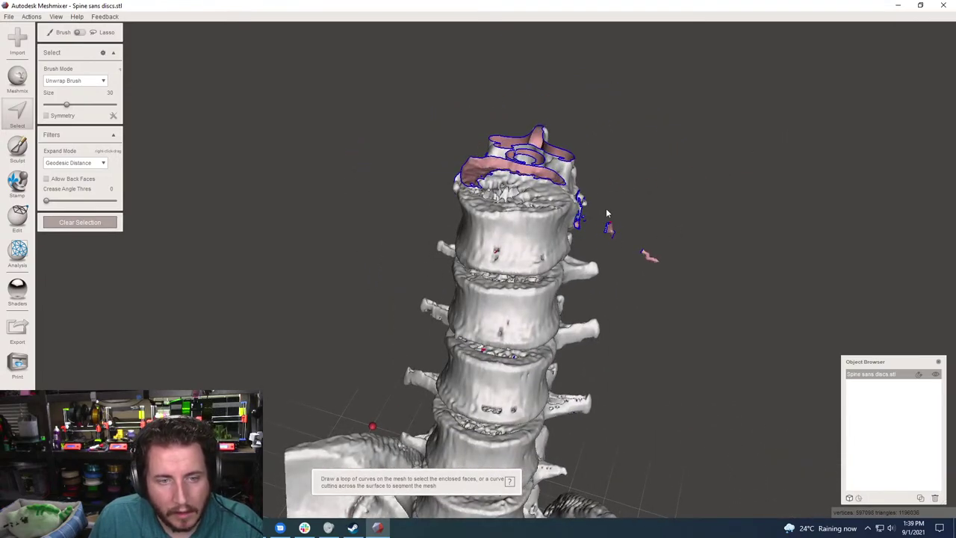
{"action": "left_click_drag", "start_coordinate": [603, 207], "coordinate": [617, 262]}
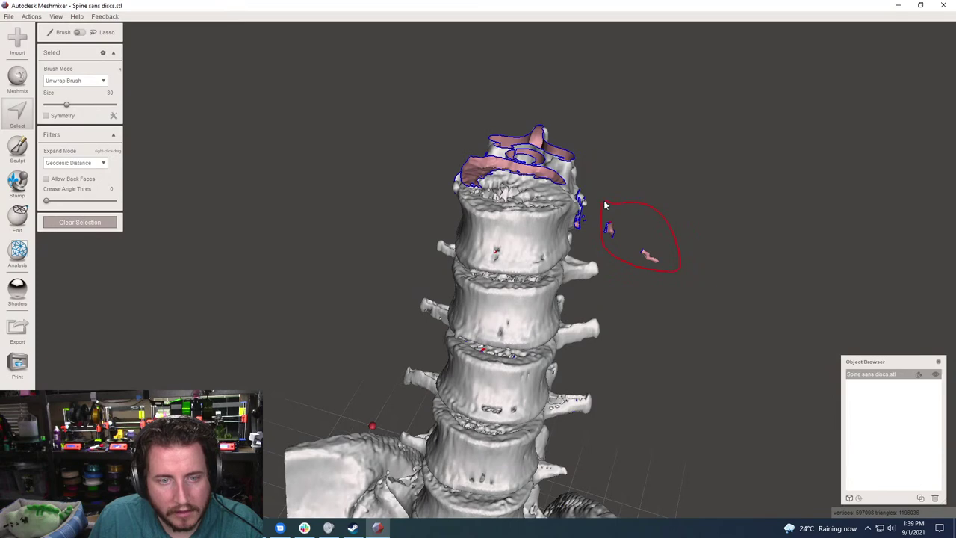
{"action": "left_click_drag", "start_coordinate": [603, 201], "coordinate": [603, 203]}
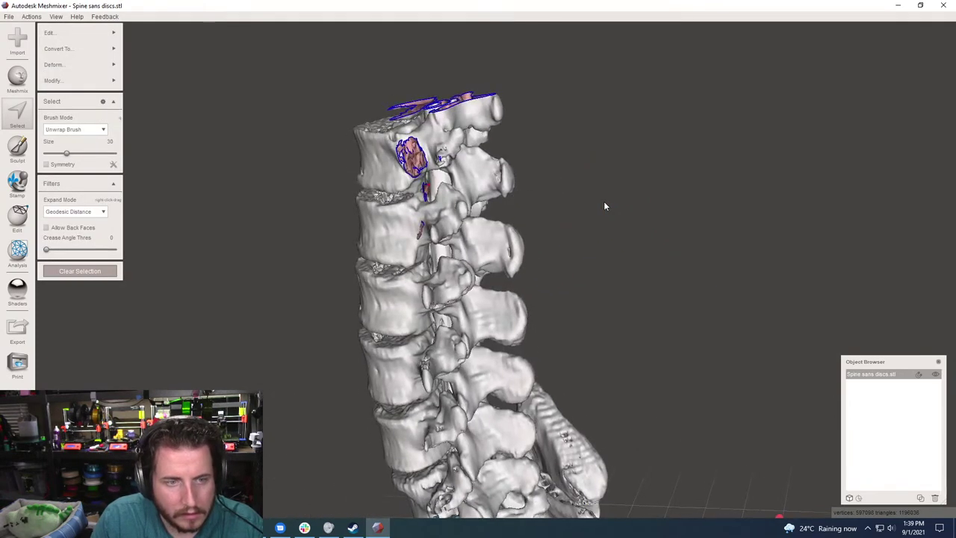
{"action": "key", "text": "Delete"}
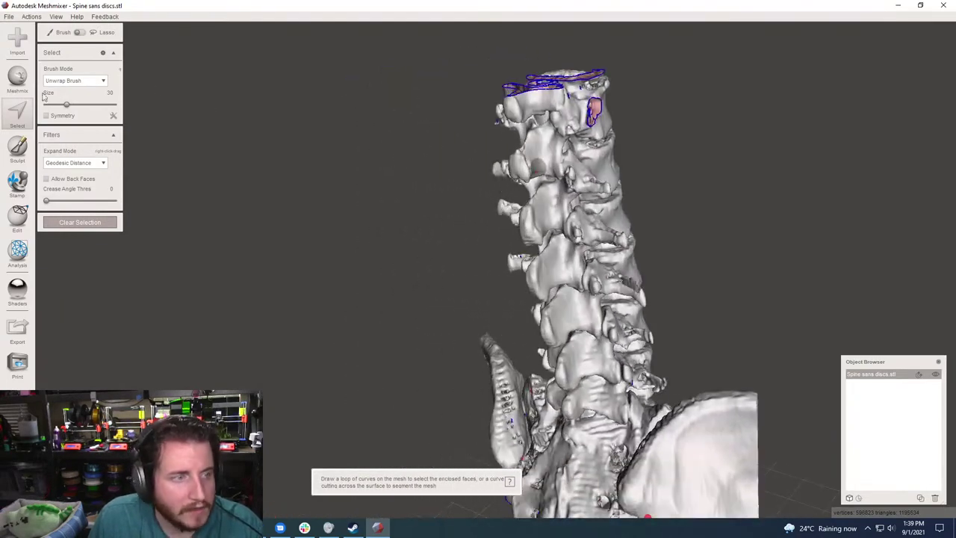
Try Make Solid on the spine mesh with the Fast solid type, inspecting the pelvis and upper vertebrae in the preview
{"action": "left_click", "coordinate": [19, 219]}
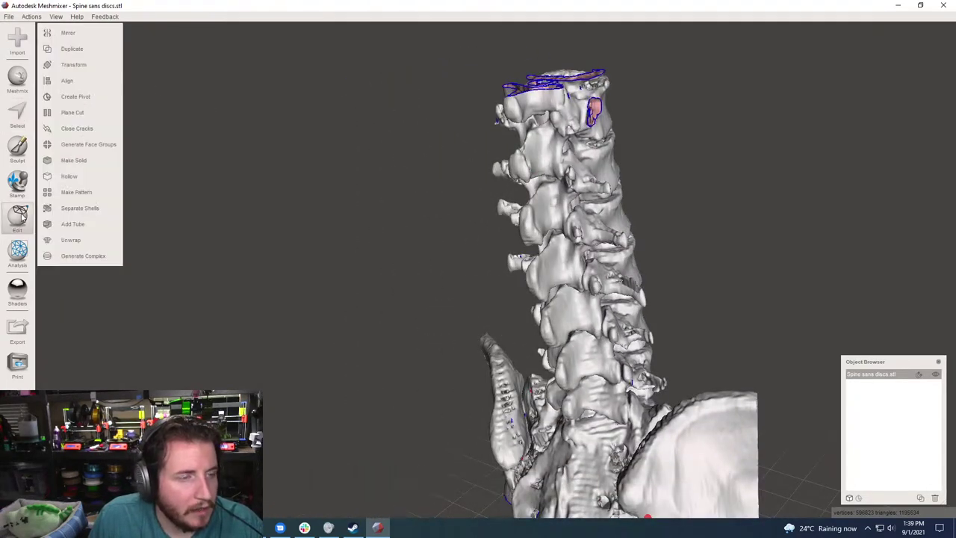
{"action": "left_click", "coordinate": [75, 160]}
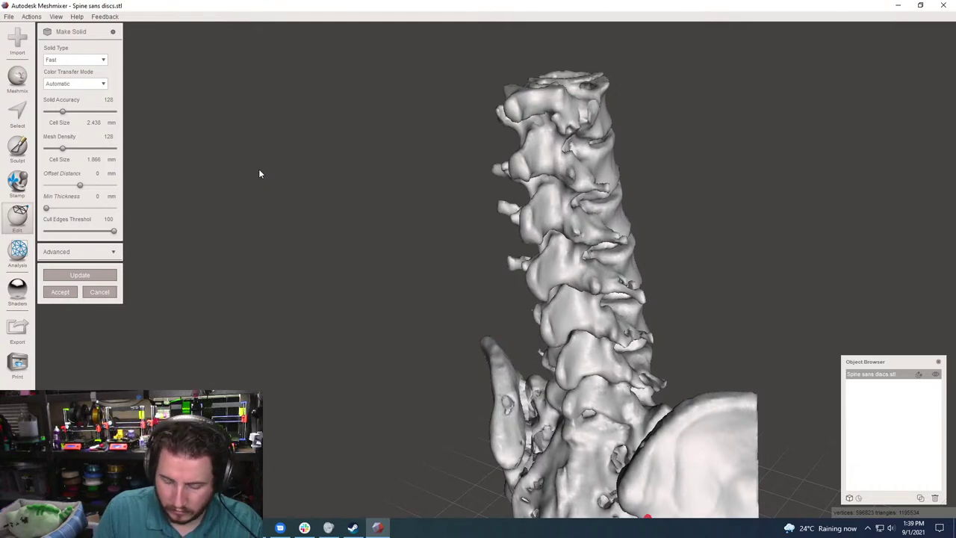
{"action": "right_click_drag", "start_coordinate": [375, 195], "coordinate": [375, 195]}
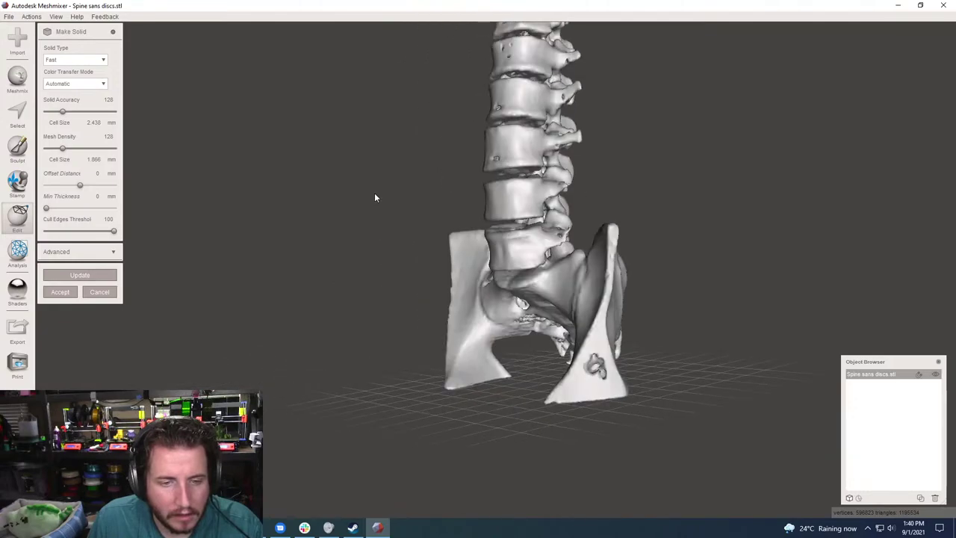
{"action": "scroll", "coordinate": [571, 386], "scroll_direction": "up", "scroll_amount": 4}
{"action": "right_click_drag", "start_coordinate": [571, 385], "coordinate": [657, 299]}
{"action": "middle_click_drag", "start_coordinate": [587, 172], "coordinate": [617, 303]}
{"action": "scroll", "coordinate": [617, 302], "scroll_direction": "up", "scroll_amount": 3}
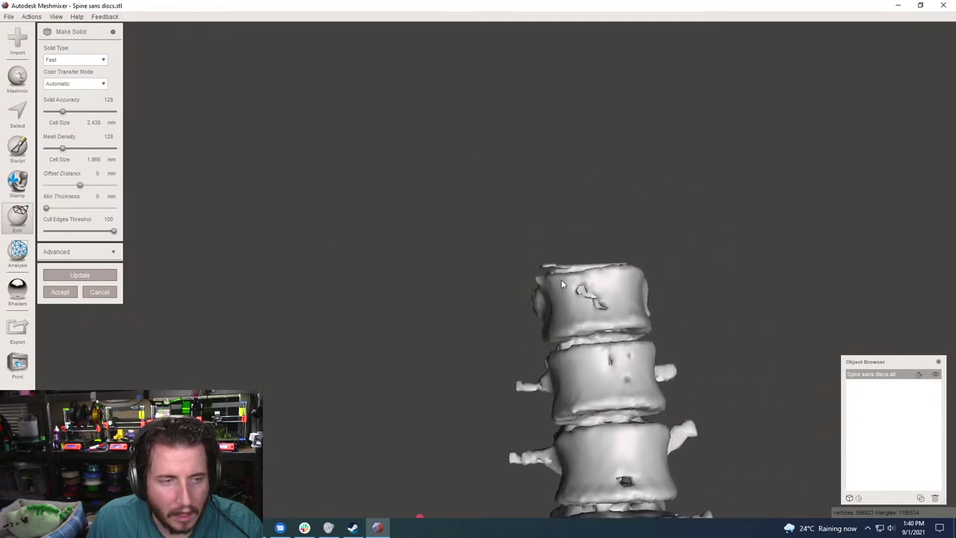
{"action": "left_click", "coordinate": [17, 78]}
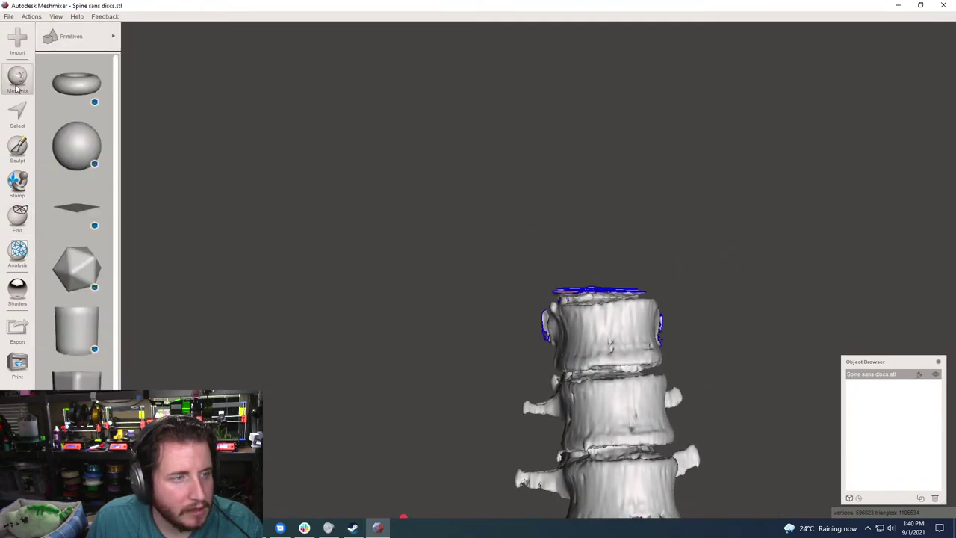
Brush-select a wide patch of faces around the holes low on the front of the third vertebra from the top
{"action": "left_click", "coordinate": [88, 154]}
{"action": "scroll", "coordinate": [603, 317], "scroll_direction": "up", "scroll_amount": 2}
{"action": "left_click", "coordinate": [17, 112]}
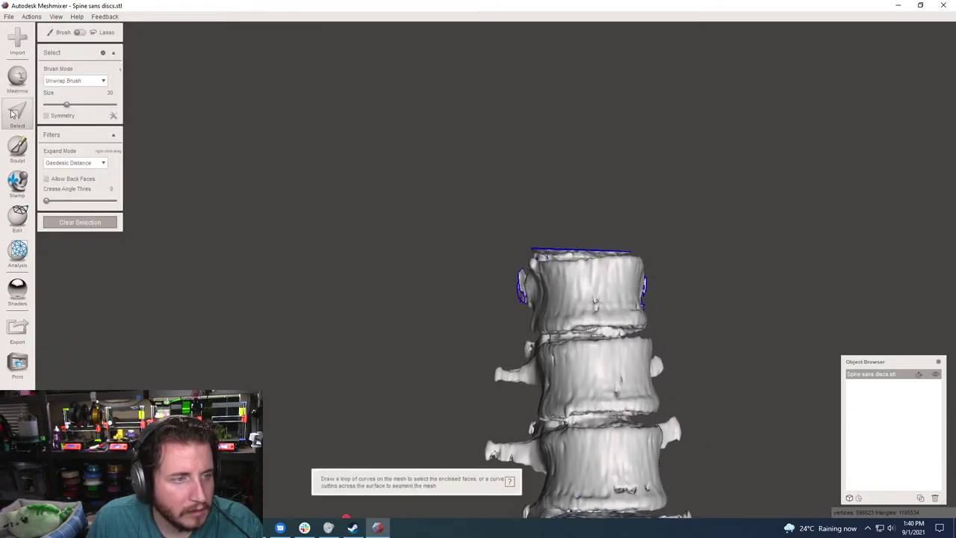
{"action": "scroll", "coordinate": [321, 242], "scroll_direction": "up", "scroll_amount": 10}
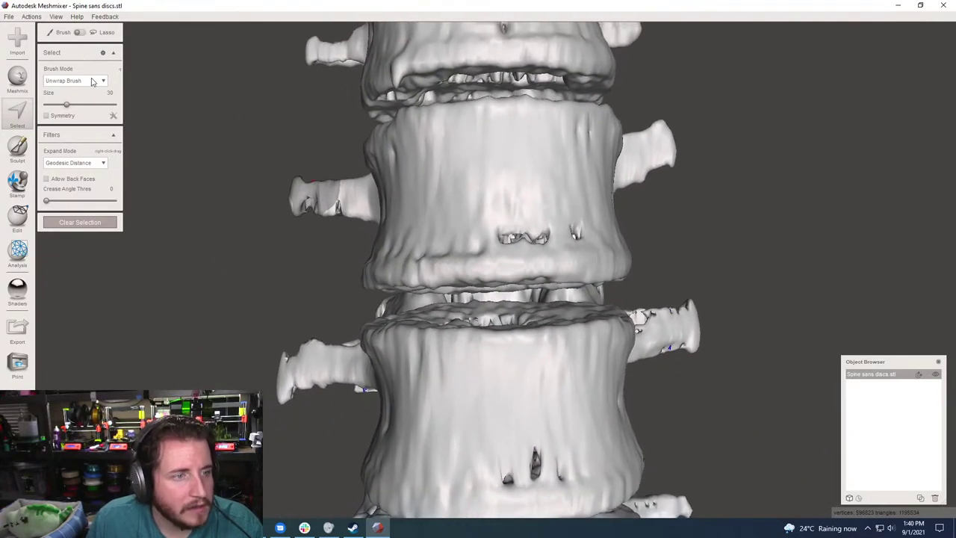
{"action": "left_click_drag", "start_coordinate": [486, 215], "coordinate": [571, 217]}
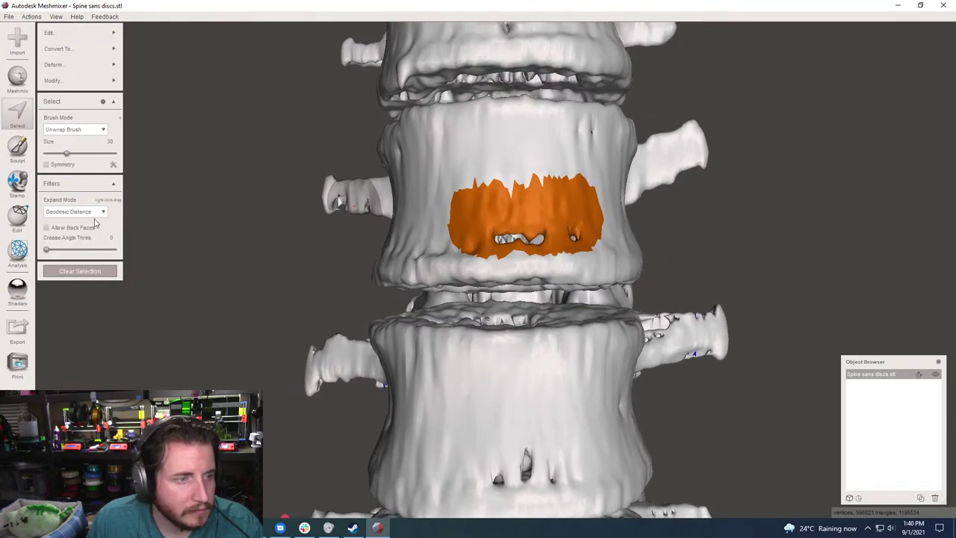
{"action": "mouse_move", "coordinate": [111, 82]}
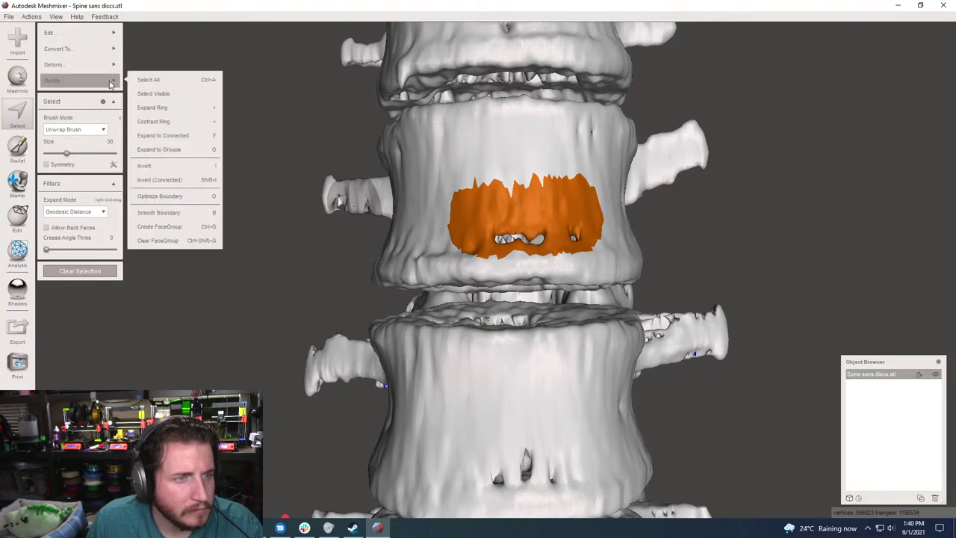
{"action": "mouse_move", "coordinate": [105, 64]}
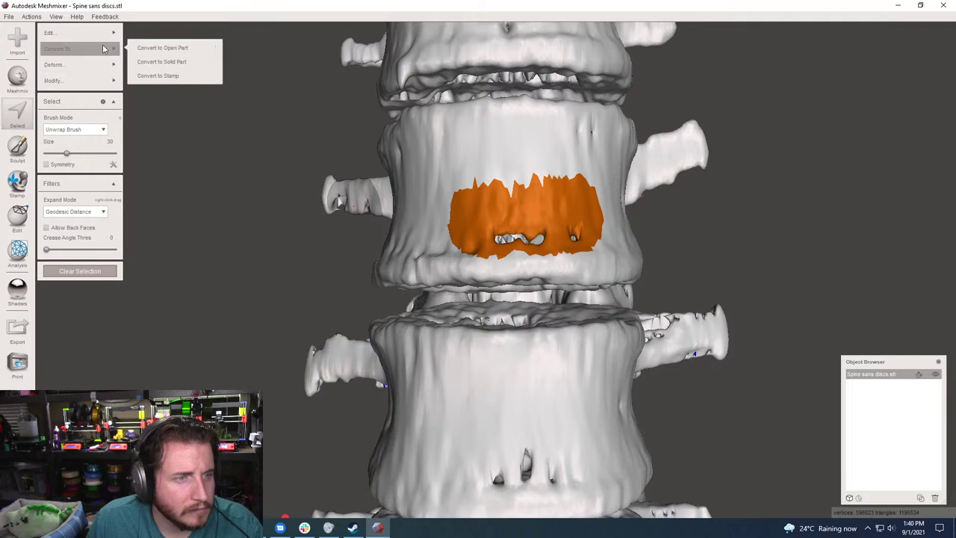
{"action": "mouse_move", "coordinate": [97, 31]}
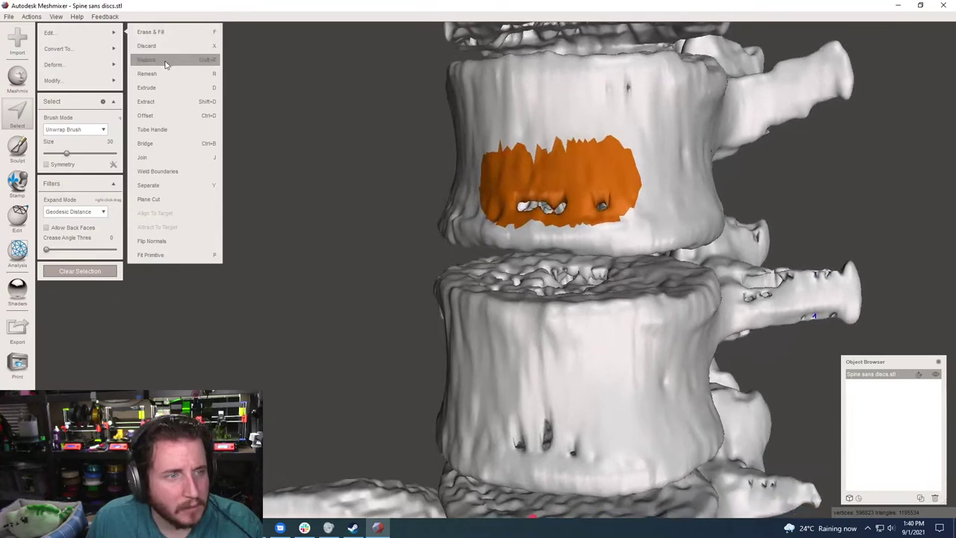
Try to remesh the selected patch at 50% relative density with Smooth Group Boundaries off and a free boundary
{"action": "left_click", "coordinate": [167, 76]}
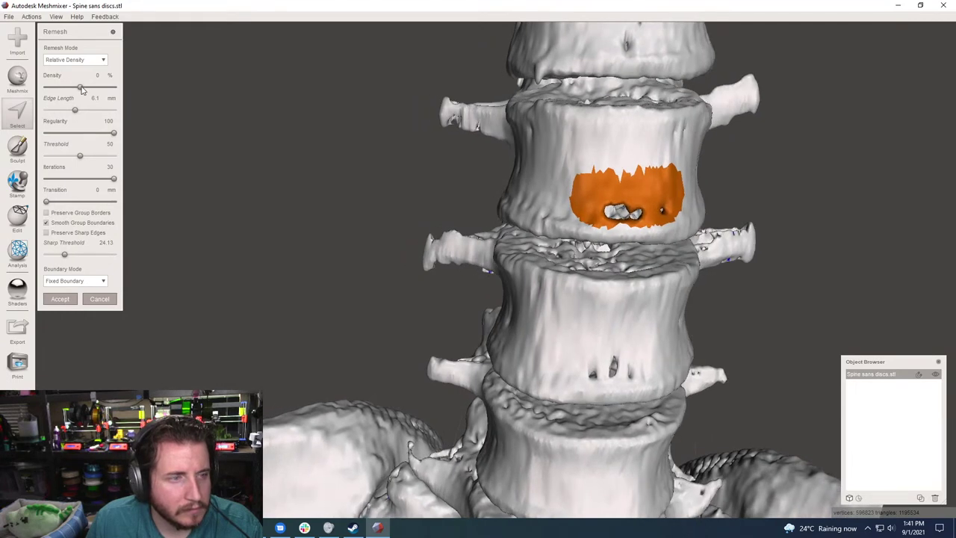
{"action": "left_click_drag", "start_coordinate": [93, 89], "coordinate": [97, 88]}
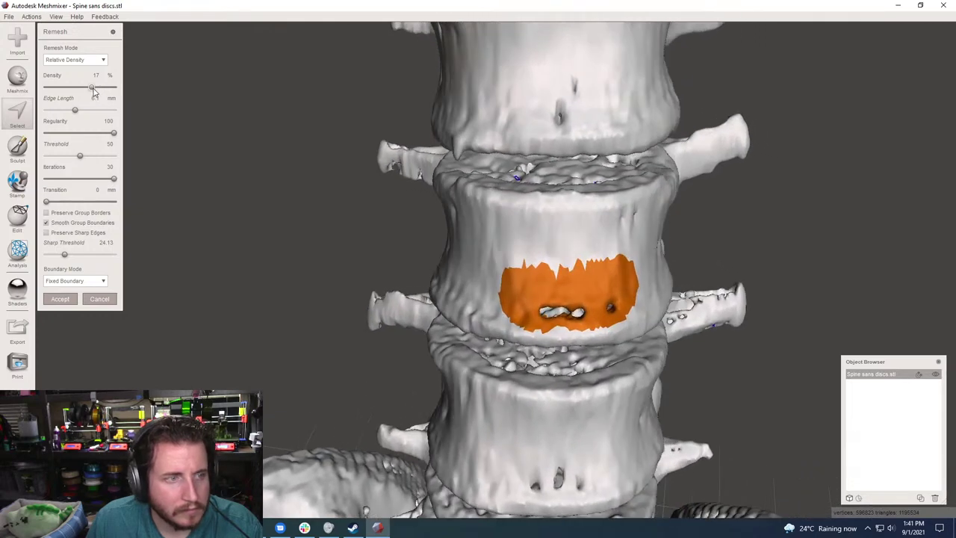
{"action": "left_click", "coordinate": [103, 88]}
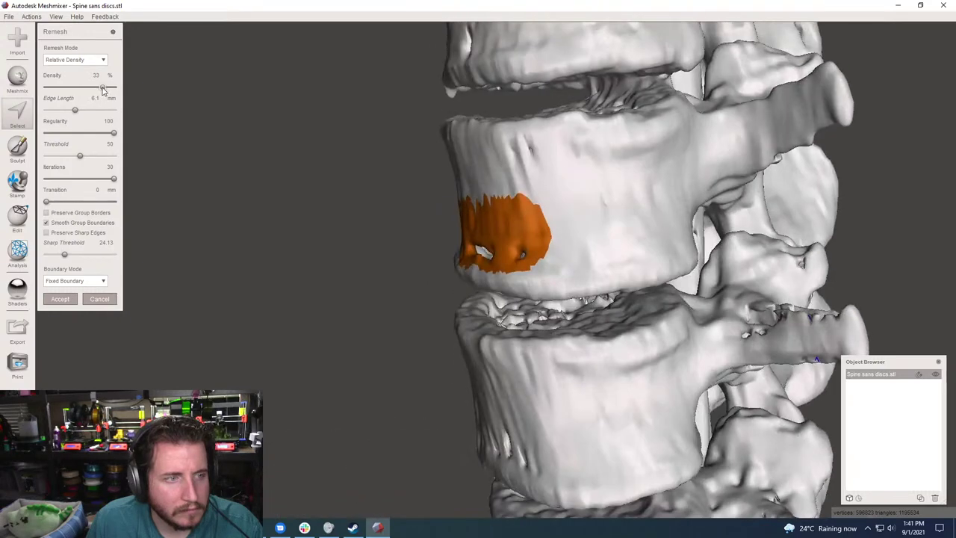
{"action": "left_click", "coordinate": [114, 88]}
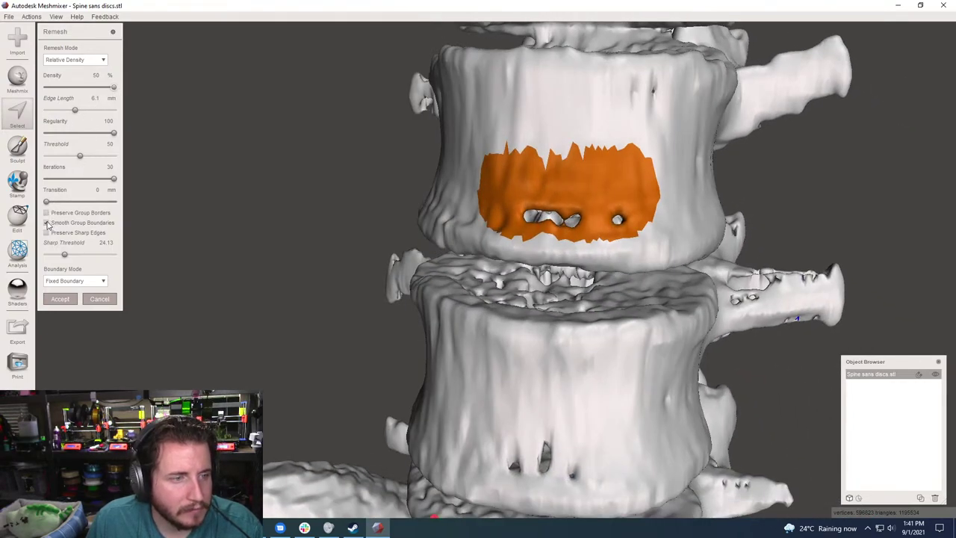
{"action": "left_click", "coordinate": [46, 222]}
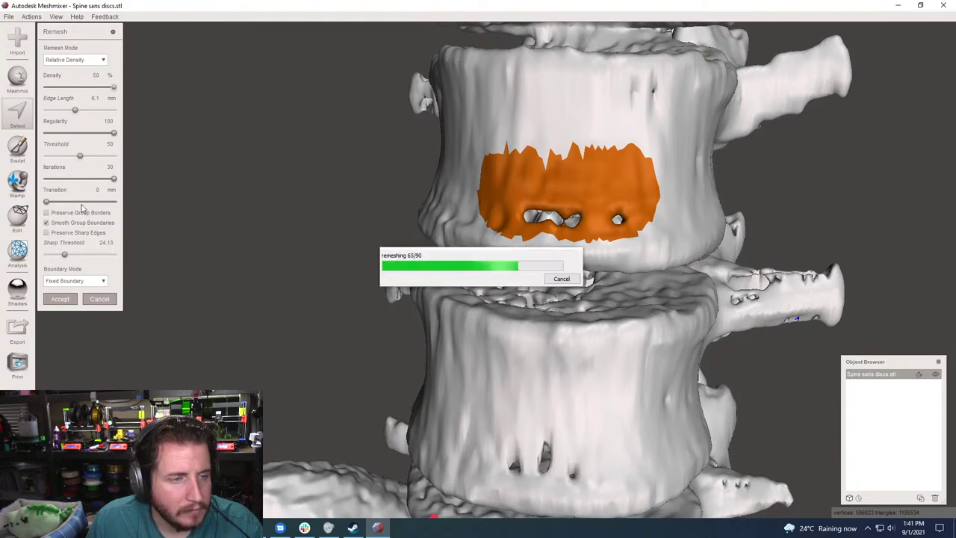
{"action": "left_click", "coordinate": [46, 223]}
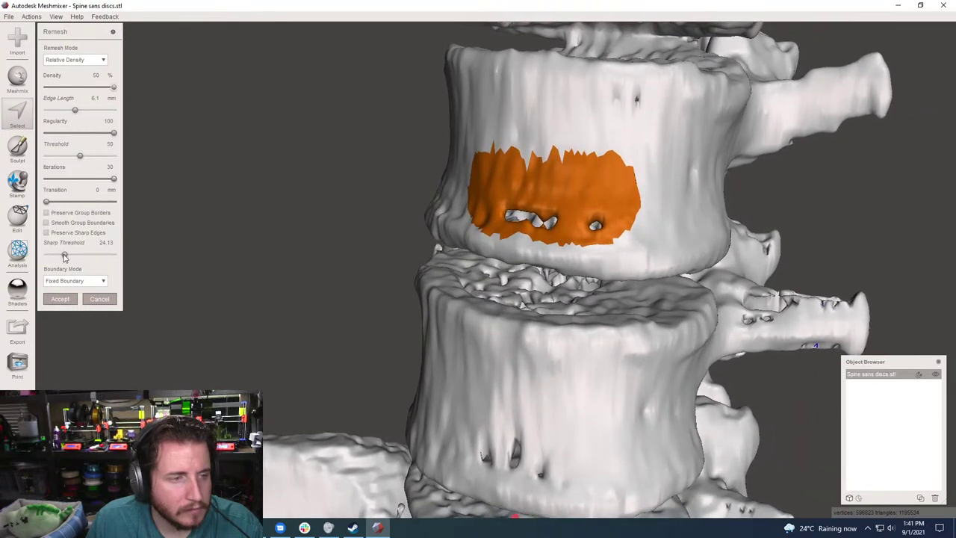
{"action": "left_click", "coordinate": [103, 282]}
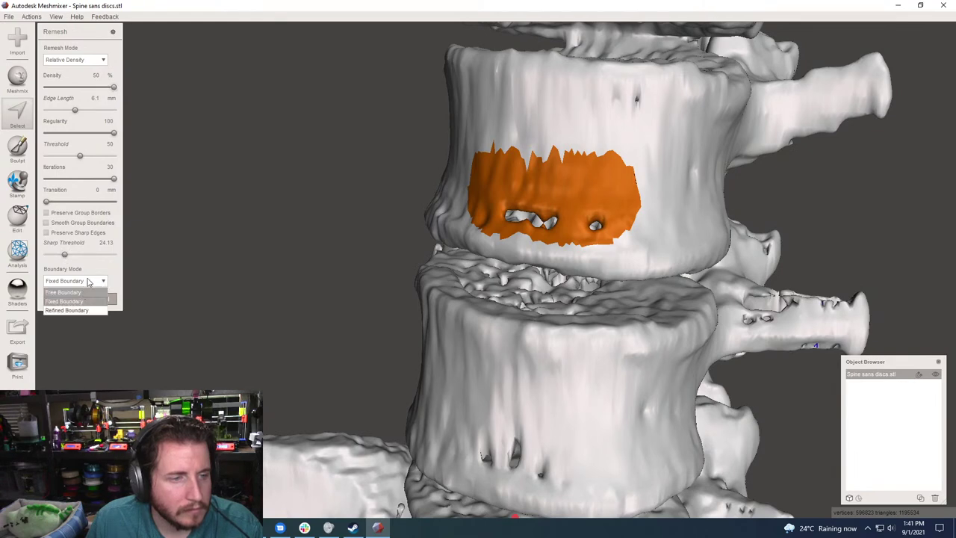
{"action": "left_click", "coordinate": [82, 292]}
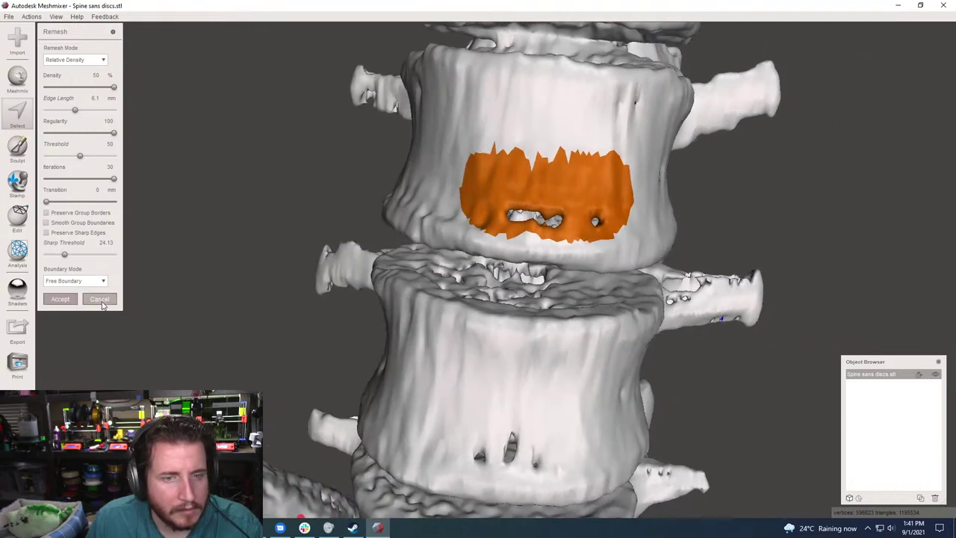
{"action": "left_click", "coordinate": [100, 299]}
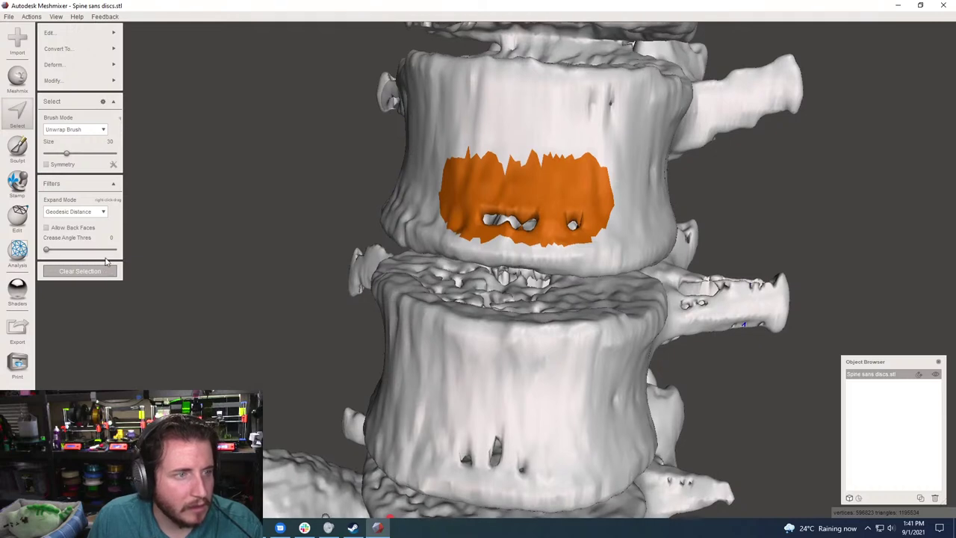
Try a Soft Transform on the selected patch around the vertebra's holes
{"action": "mouse_move", "coordinate": [97, 83]}
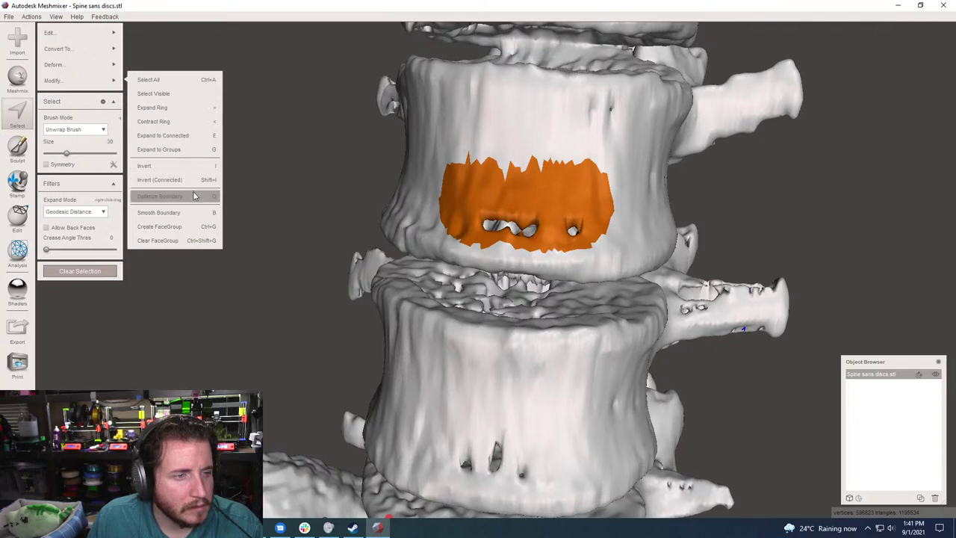
{"action": "mouse_move", "coordinate": [104, 65]}
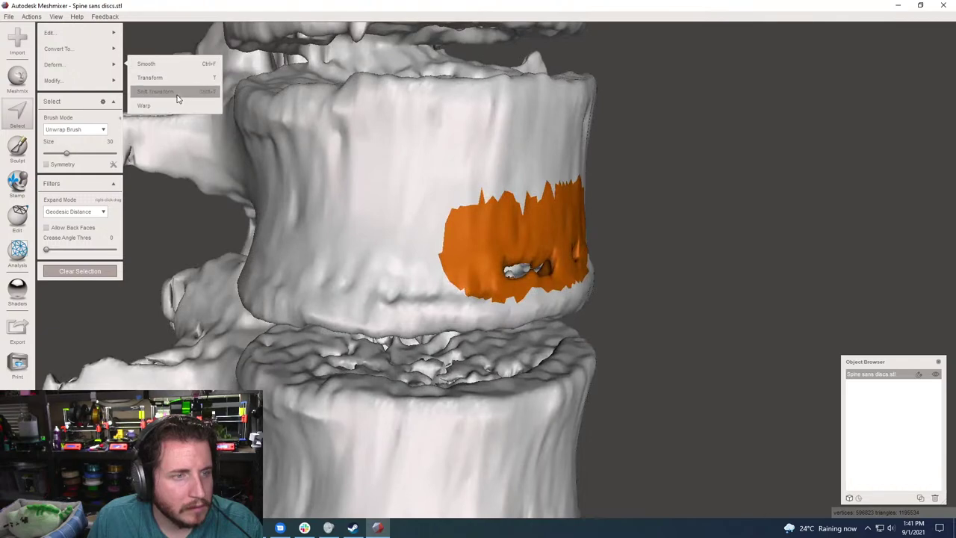
{"action": "left_click", "coordinate": [177, 98]}
{"action": "scroll", "coordinate": [456, 283], "scroll_direction": "up", "scroll_amount": 5}
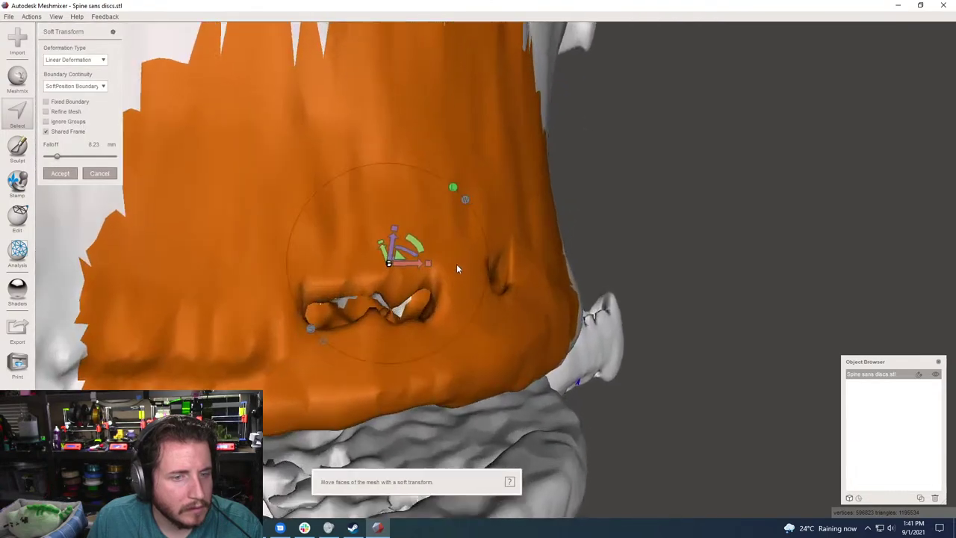
{"action": "scroll", "coordinate": [457, 266], "scroll_direction": "up", "scroll_amount": 2}
{"action": "right_click_drag", "start_coordinate": [457, 265], "coordinate": [116, 180]}
{"action": "scroll", "coordinate": [411, 237], "scroll_direction": "down", "scroll_amount": 4}
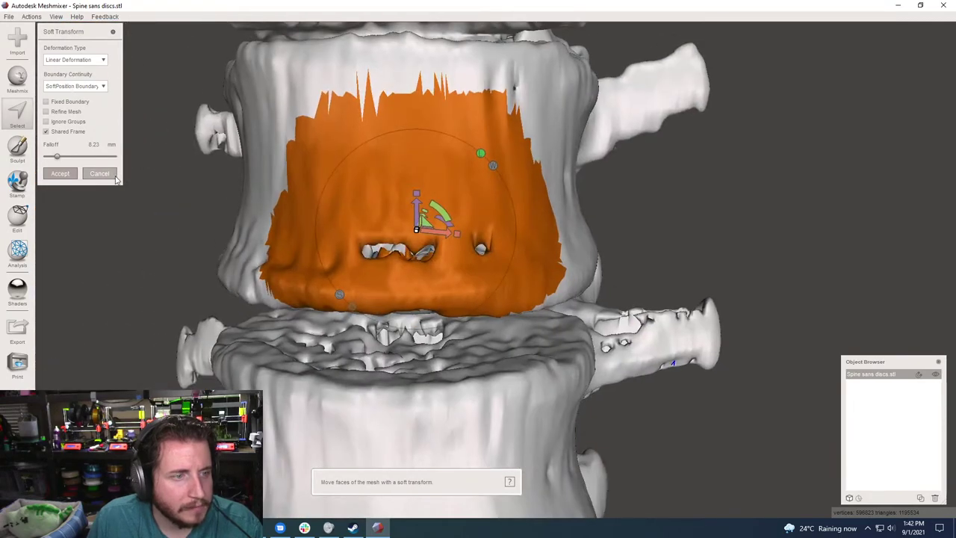
{"action": "left_click", "coordinate": [105, 174]}
Switch to the PrusaSlicer window containing Spine sans discs.stl and repair the model through Netfabb
{"action": "left_click", "coordinate": [896, 6]}
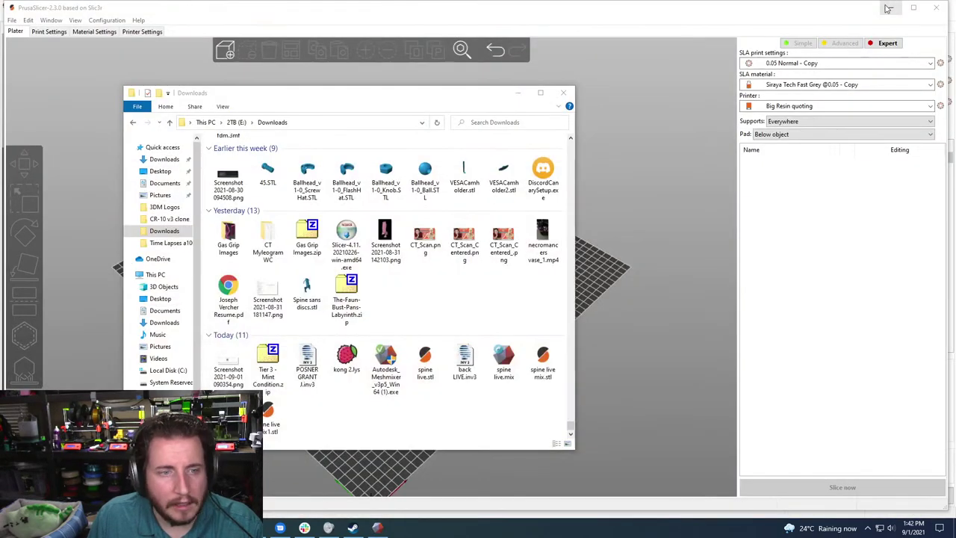
{"action": "left_click", "coordinate": [678, 244]}
{"action": "mouse_move", "coordinate": [377, 528]}
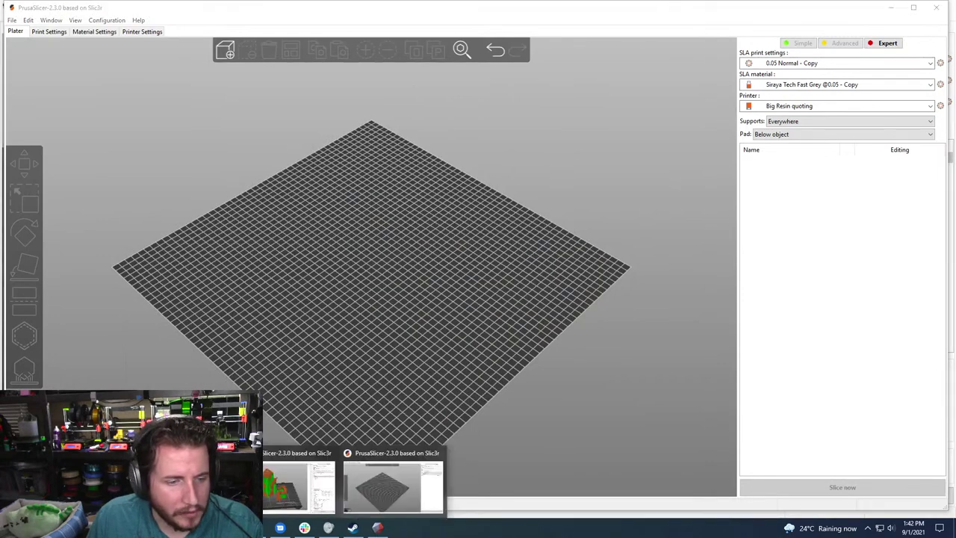
{"action": "left_click", "coordinate": [299, 484]}
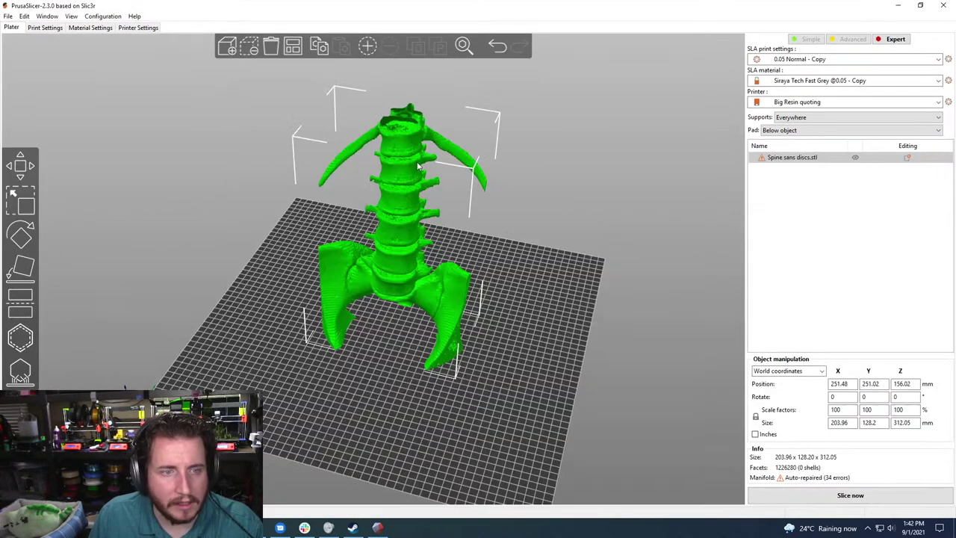
{"action": "left_click_drag", "start_coordinate": [496, 339], "coordinate": [568, 321]}
{"action": "right_click", "coordinate": [761, 158]}
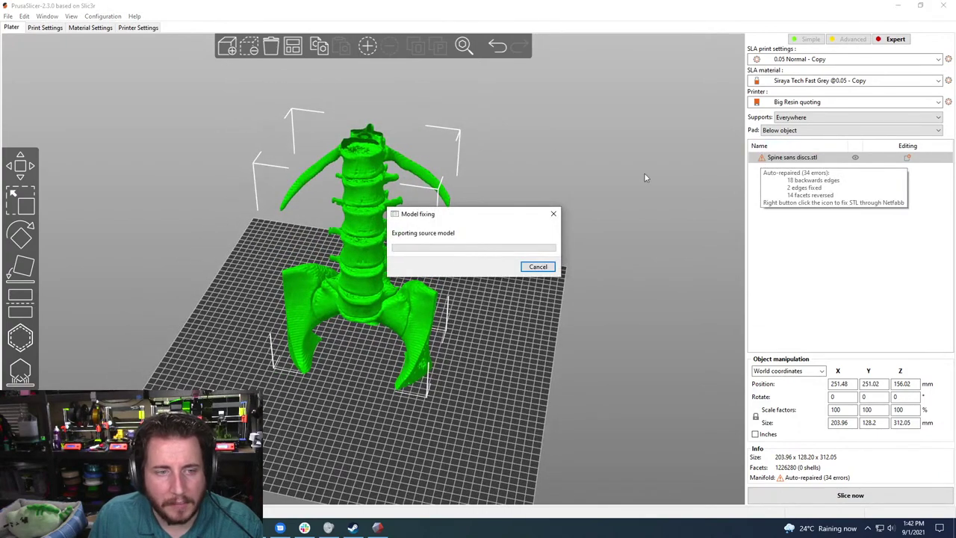
{"action": "left_click", "coordinate": [378, 529]}
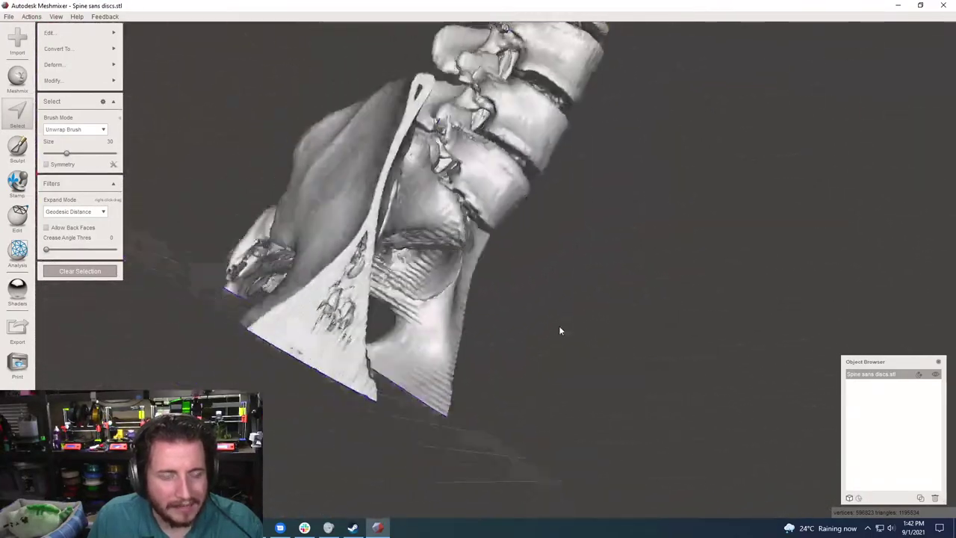
{"action": "left_click", "coordinate": [897, 7]}
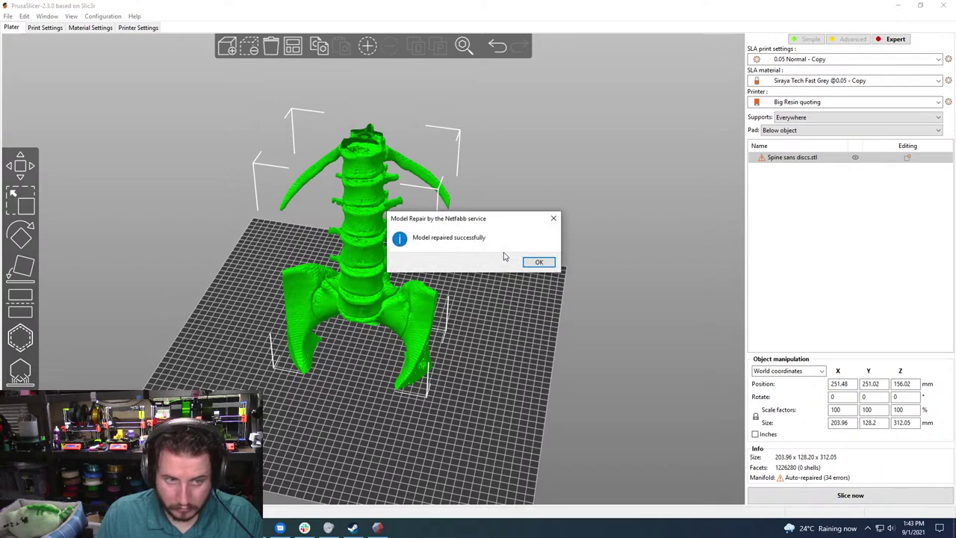
{"action": "left_click", "coordinate": [541, 265]}
Inspect the repaired spine from the front and set the printer preset to Original Prusa i3 MK3S & MK3S+
{"action": "left_click_drag", "start_coordinate": [529, 299], "coordinate": [590, 321]}
{"action": "scroll", "coordinate": [506, 271], "scroll_direction": "up", "scroll_amount": 5}
{"action": "scroll", "coordinate": [538, 350], "scroll_direction": "down", "scroll_amount": 5}
{"action": "scroll", "coordinate": [538, 346], "scroll_direction": "down", "scroll_amount": 3}
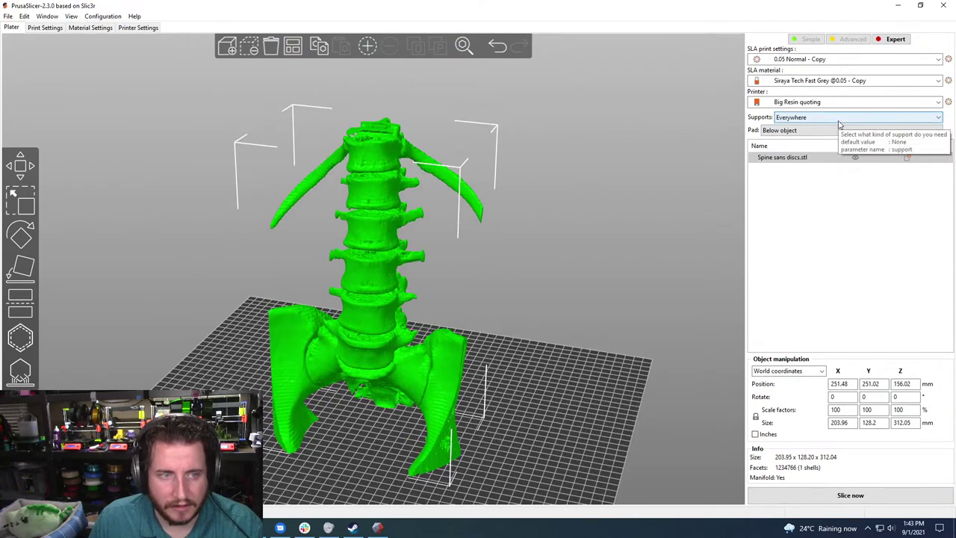
{"action": "scroll", "coordinate": [489, 303], "scroll_direction": "down", "scroll_amount": 3}
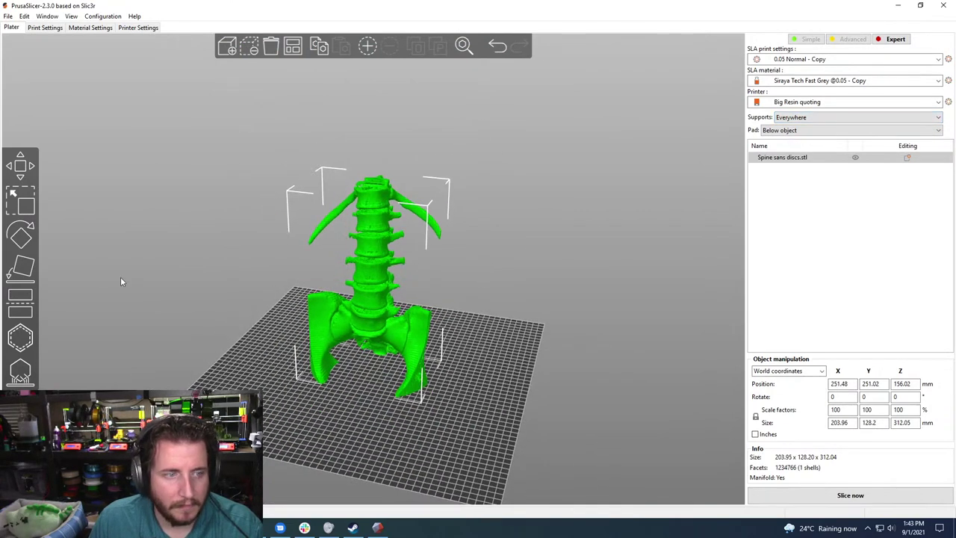
{"action": "left_click", "coordinate": [834, 102]}
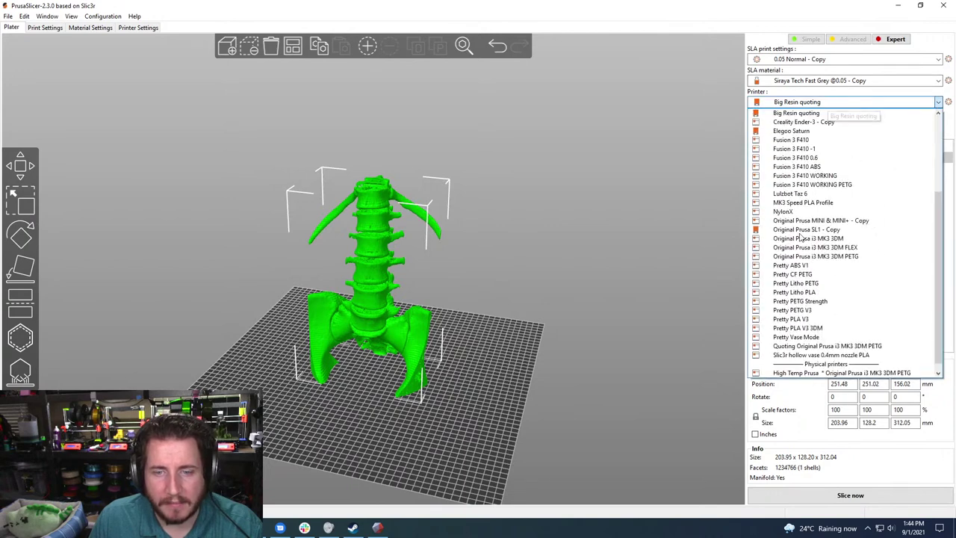
{"action": "scroll", "coordinate": [822, 202], "scroll_direction": "up", "scroll_amount": 5}
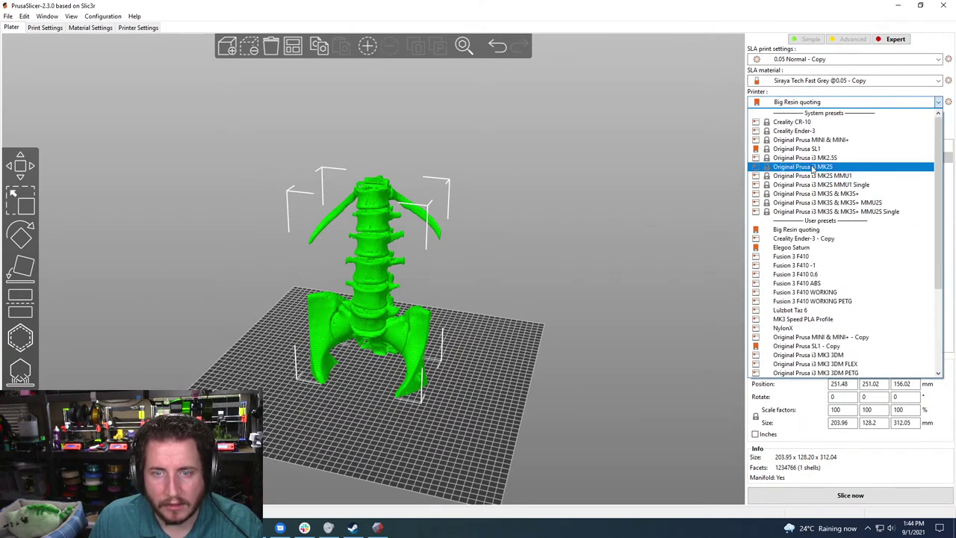
{"action": "left_click", "coordinate": [815, 198]}
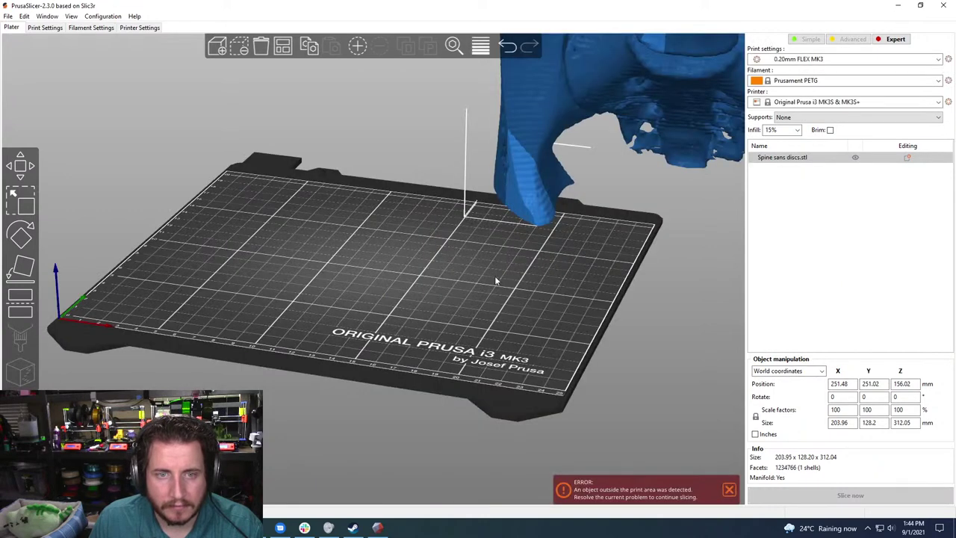
Move the spine onto the print bed, at about X 130 mm and Y 113 mm
{"action": "middle_click_drag", "start_coordinate": [498, 275], "coordinate": [515, 358]}
{"action": "scroll", "coordinate": [516, 362], "scroll_direction": "down", "scroll_amount": 12}
{"action": "left_click_drag", "start_coordinate": [469, 212], "coordinate": [384, 226]}
{"action": "middle_click_drag", "start_coordinate": [366, 315], "coordinate": [404, 343]}
{"action": "left_click_drag", "start_coordinate": [404, 343], "coordinate": [422, 340]}
{"action": "scroll", "coordinate": [422, 329], "scroll_direction": "up", "scroll_amount": 6}
{"action": "middle_click_drag", "start_coordinate": [422, 320], "coordinate": [390, 453]}
{"action": "mouse_move", "coordinate": [419, 449]}
{"action": "left_mouse_down"}
{"action": "mouse_move", "coordinate": [408, 455]}
{"action": "mouse_move", "coordinate": [415, 456]}
{"action": "left_mouse_up"}
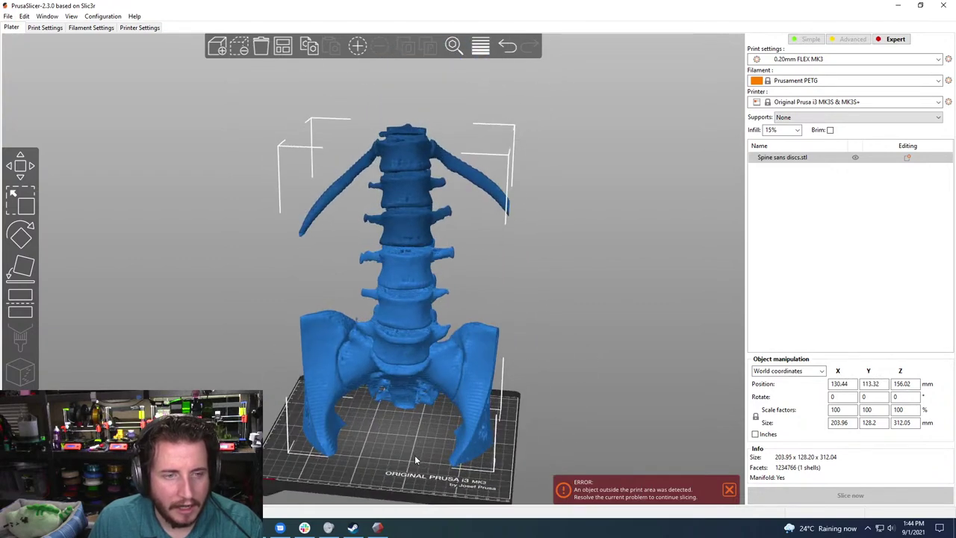
Try scaling the spine uniformly to 50% and to 75% to fit the printer's build height
{"action": "double_click", "coordinate": [908, 414]}
{"action": "type", "text": "50"}
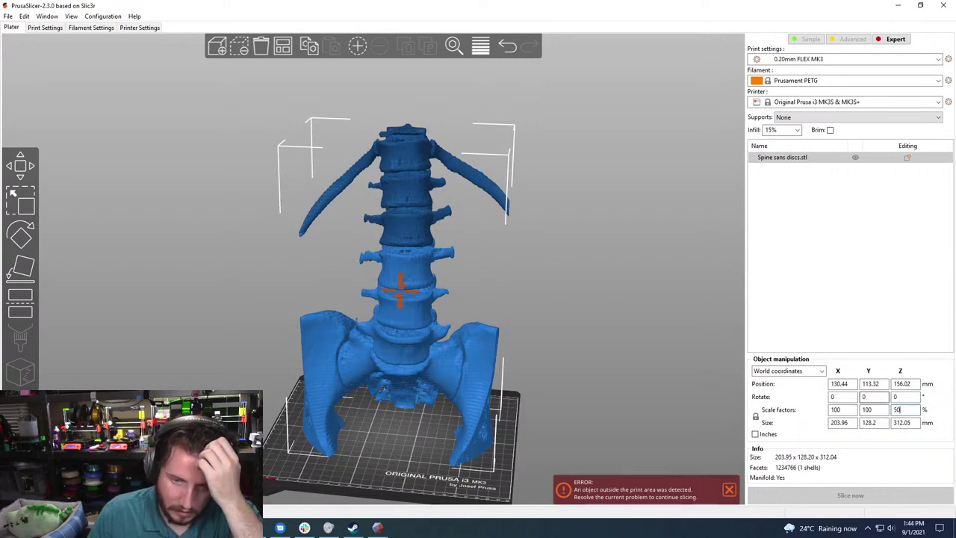
{"action": "key", "text": "Return"}
{"action": "mouse_move", "coordinate": [520, 407]}
{"action": "left_mouse_down"}
{"action": "mouse_move", "coordinate": [423, 401]}
{"action": "mouse_move", "coordinate": [504, 416]}
{"action": "left_mouse_up"}
{"action": "left_click_drag", "start_coordinate": [915, 410], "coordinate": [825, 410]}
{"action": "type", "text": "75"}
{"action": "key", "text": "Return"}
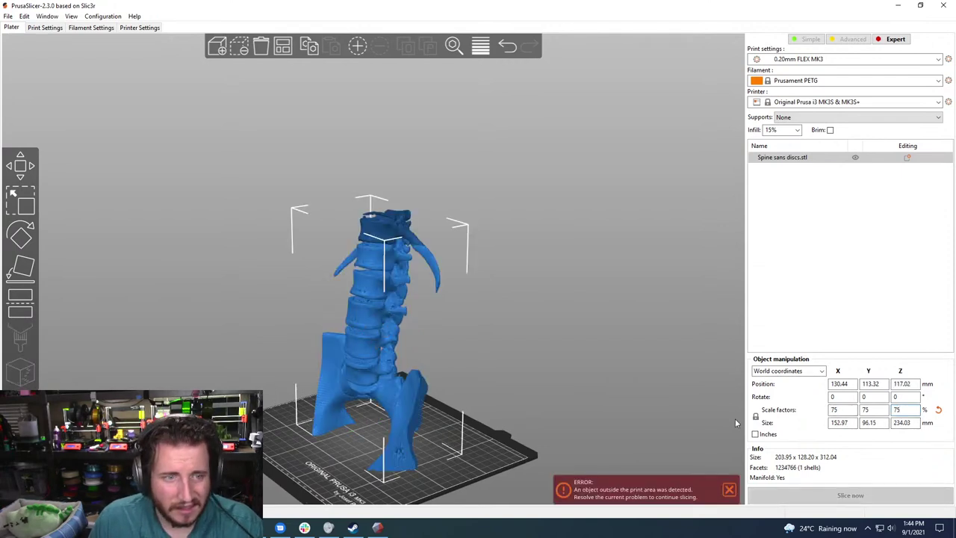
Try uniform scale factors of 60% and 69% on the spine
{"action": "double_click", "coordinate": [906, 409]}
{"action": "type", "text": "60"}
{"action": "key", "text": "Return"}
{"action": "key", "text": "BackSpace"}
{"action": "type", "text": "9"}
{"action": "key", "text": "Return"}
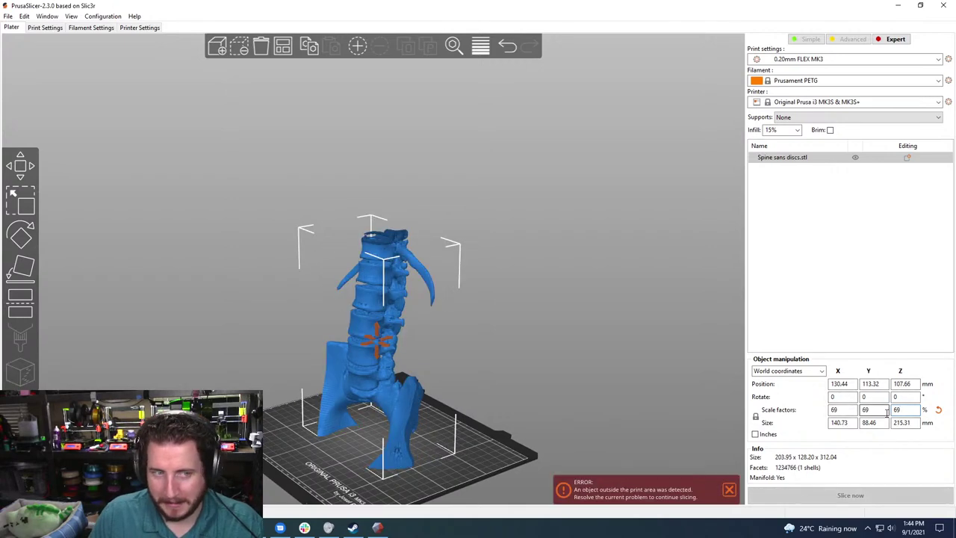
Set the spine's uniform scale to 65% and check its fit within the print volume
{"action": "left_click_drag", "start_coordinate": [906, 410], "coordinate": [884, 411]}
{"action": "type", "text": "65"}
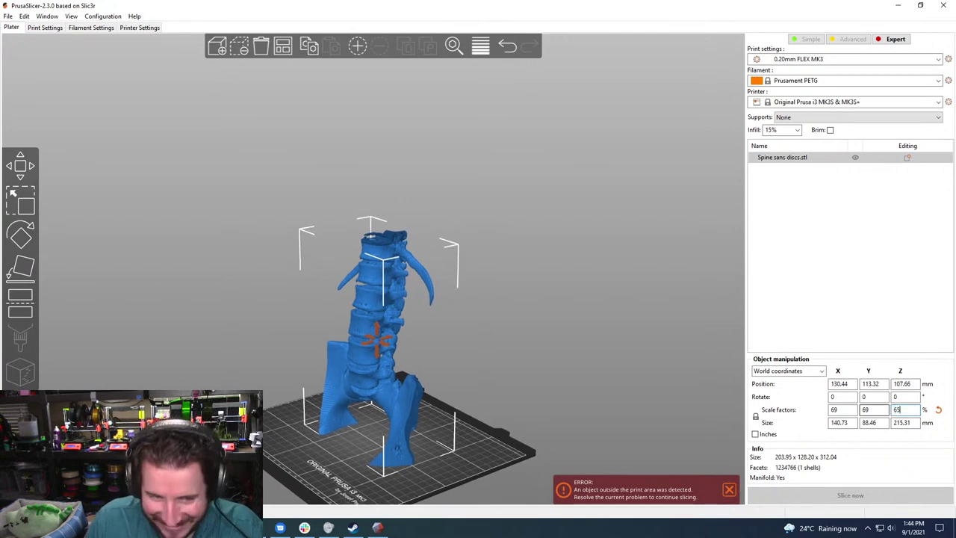
{"action": "key", "text": "Return"}
{"action": "left_click_drag", "start_coordinate": [638, 404], "coordinate": [575, 449]}
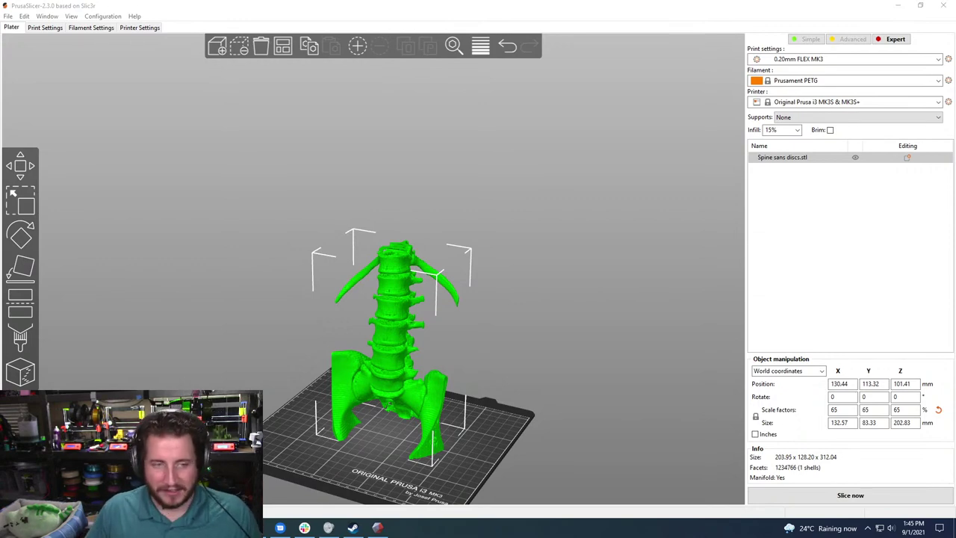
Set supports to Everywhere for the spine and choose the Pretty PETG V3 filament preset
{"action": "left_click_drag", "start_coordinate": [636, 393], "coordinate": [659, 377]}
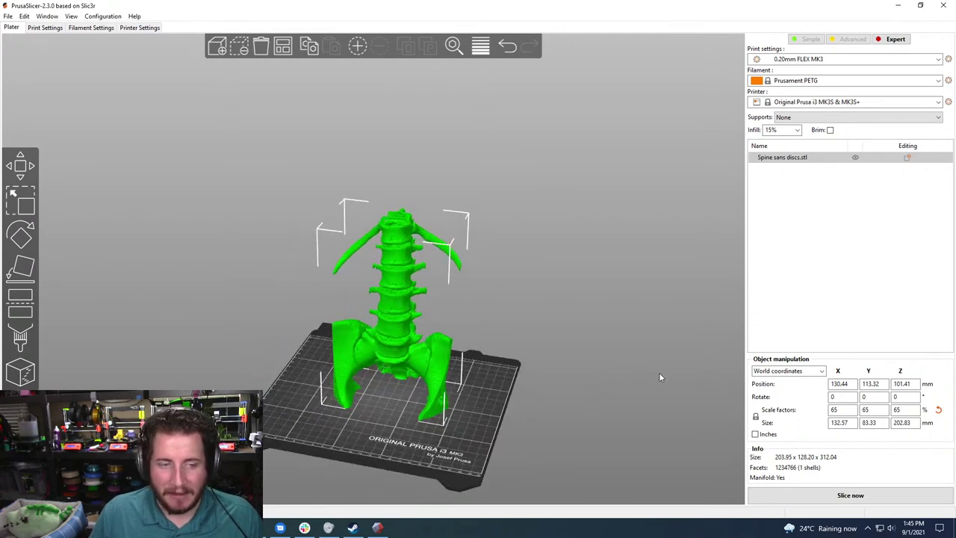
{"action": "scroll", "coordinate": [659, 378], "scroll_direction": "up", "scroll_amount": 2}
{"action": "left_click", "coordinate": [839, 118]}
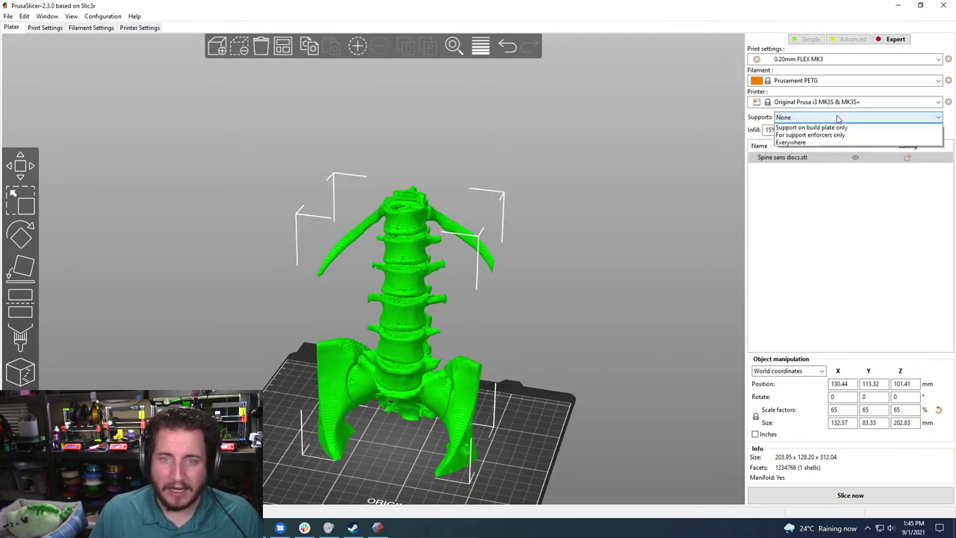
{"action": "left_click", "coordinate": [796, 150]}
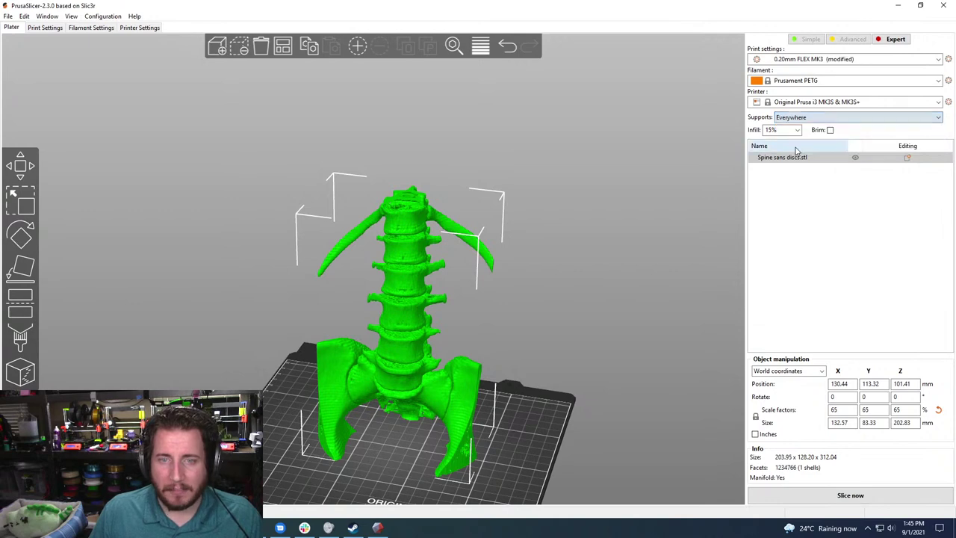
{"action": "left_click", "coordinate": [796, 84]}
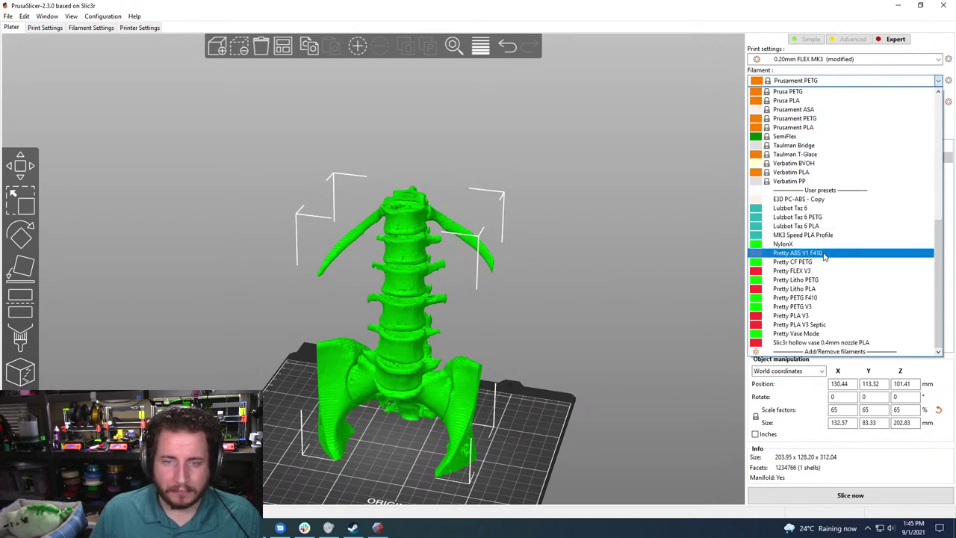
{"action": "left_click", "coordinate": [806, 307]}
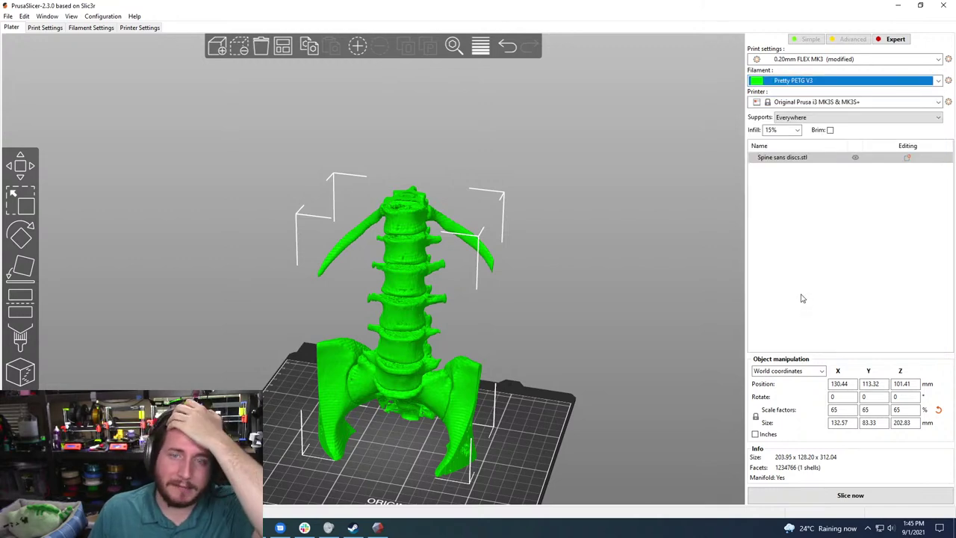
Change the print settings preset to 0.20mm SPEED MK3 - 2.3, transferring the modified support material option
{"action": "mouse_move", "coordinate": [637, 256]}
{"action": "left_mouse_down"}
{"action": "mouse_move", "coordinate": [646, 254]}
{"action": "mouse_move", "coordinate": [646, 225]}
{"action": "mouse_move", "coordinate": [620, 242]}
{"action": "mouse_move", "coordinate": [620, 257]}
{"action": "left_mouse_up"}
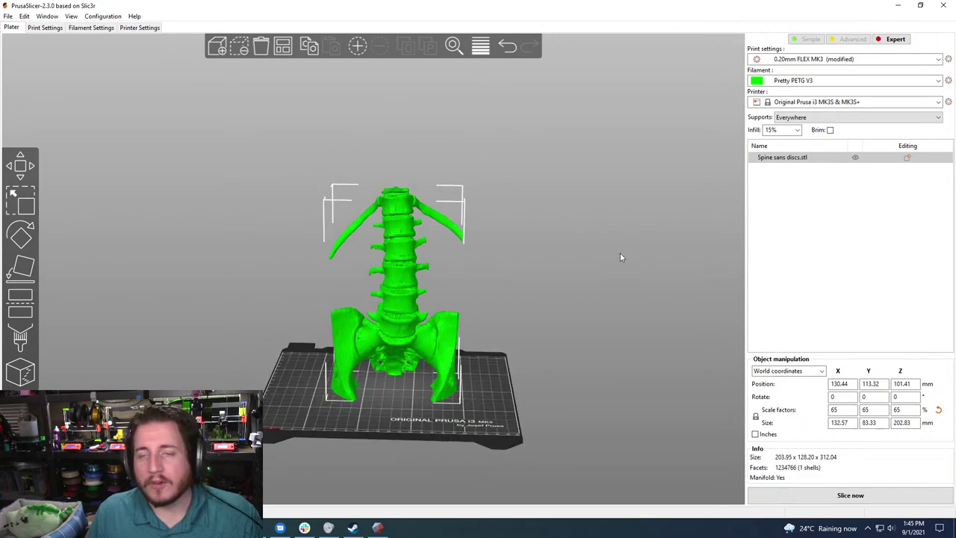
{"action": "left_click_drag", "start_coordinate": [466, 330], "coordinate": [524, 252]}
{"action": "scroll", "coordinate": [532, 255], "scroll_direction": "up", "scroll_amount": 5}
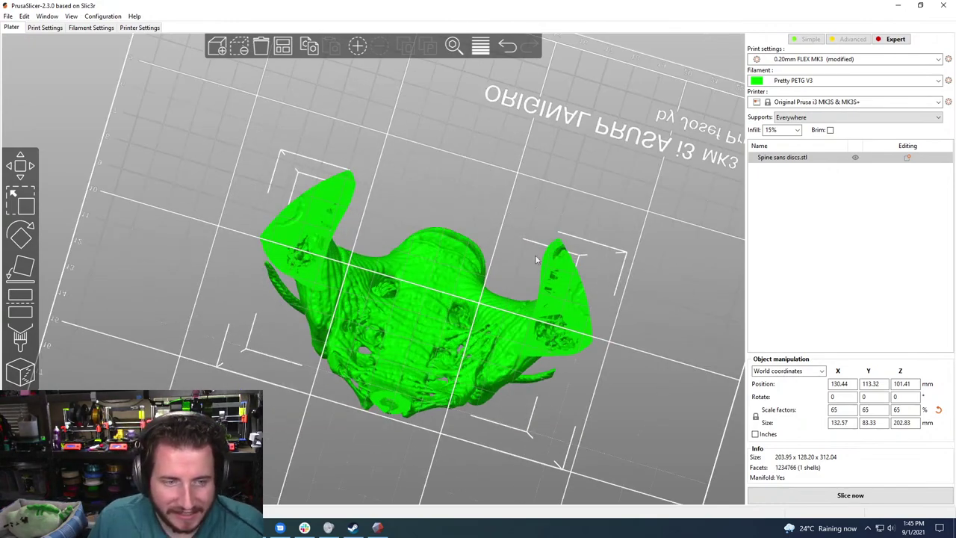
{"action": "left_click_drag", "start_coordinate": [673, 213], "coordinate": [652, 276]}
{"action": "scroll", "coordinate": [658, 284], "scroll_direction": "down", "scroll_amount": 5}
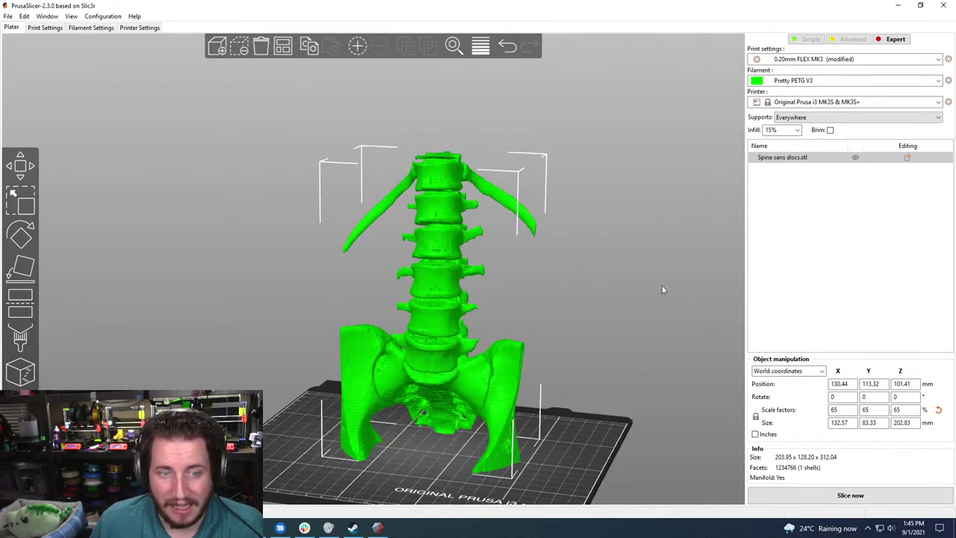
{"action": "left_click", "coordinate": [859, 497]}
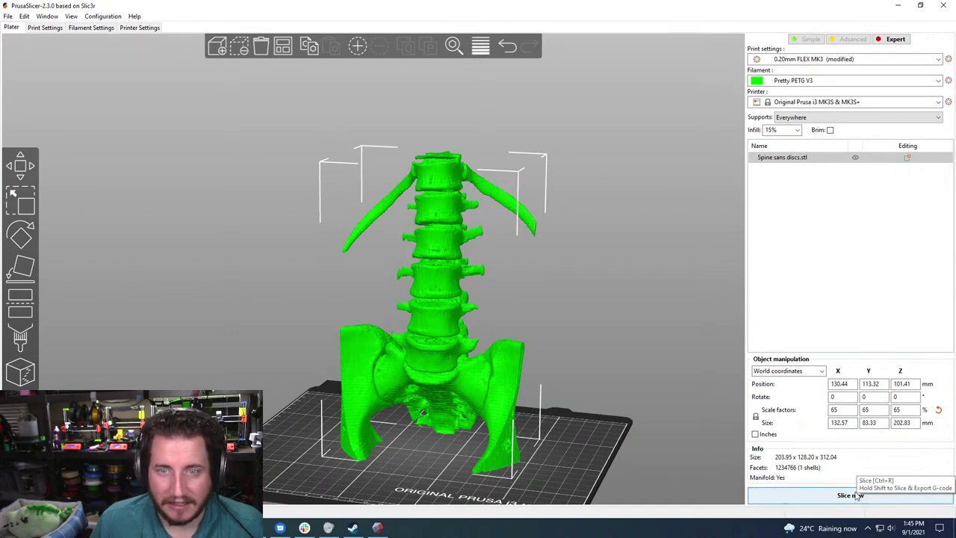
{"action": "left_click", "coordinate": [788, 60]}
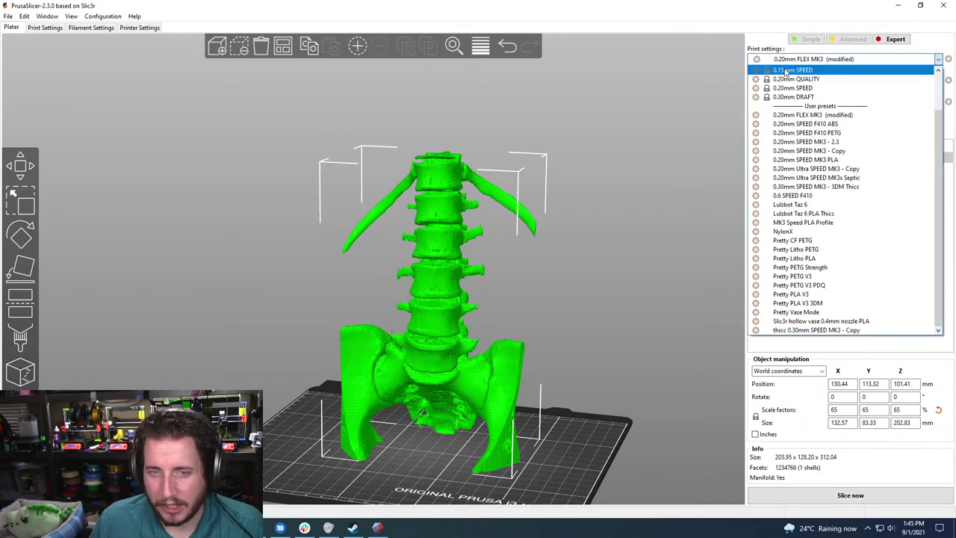
{"action": "left_click", "coordinate": [797, 142]}
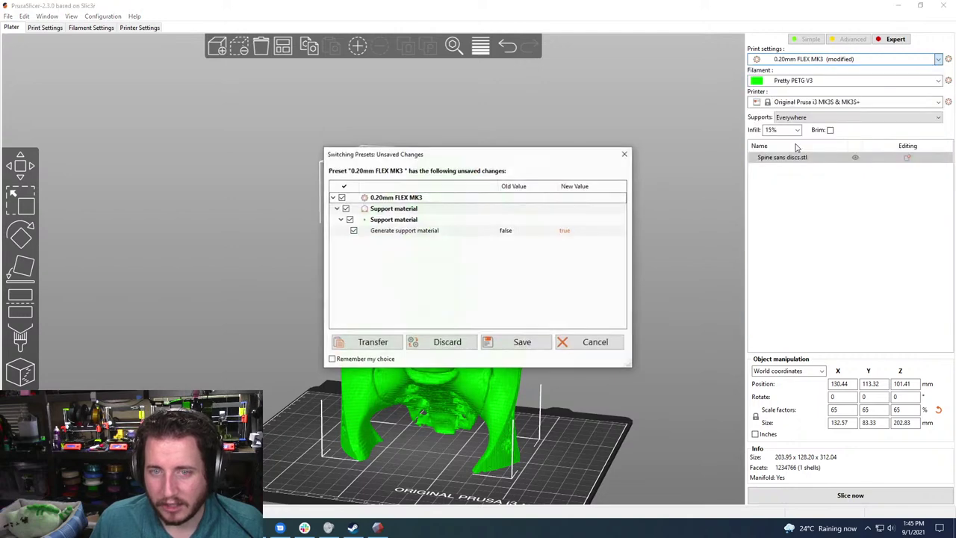
{"action": "left_click", "coordinate": [373, 342]}
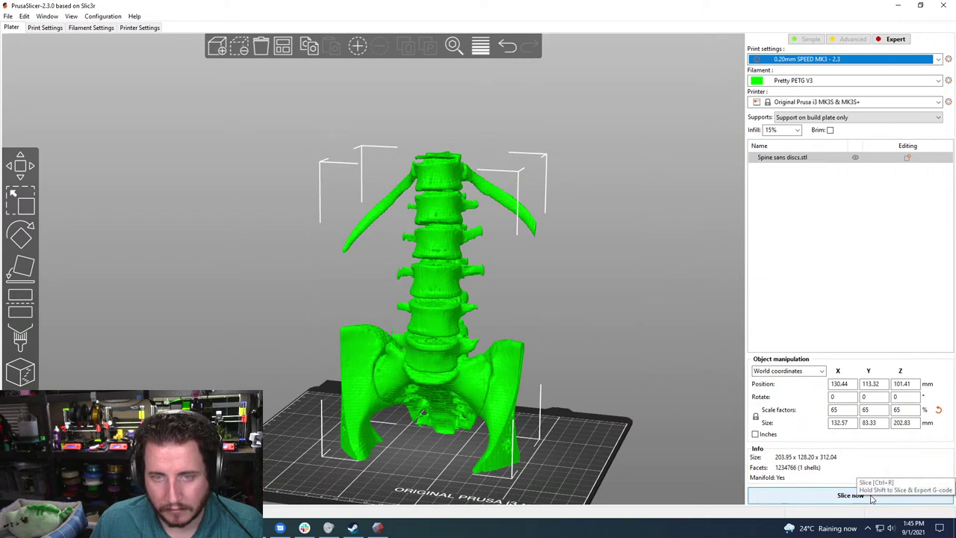
Set supports to Everywhere in the new print preset and slice the spine
{"action": "left_click", "coordinate": [814, 118]}
{"action": "left_click", "coordinate": [792, 148]}
{"action": "left_click", "coordinate": [850, 495]}
Check the CPU load in Task Manager while the spine is slicing and return to the slicer
{"action": "key", "text": "ctrl+shift+Escape"}
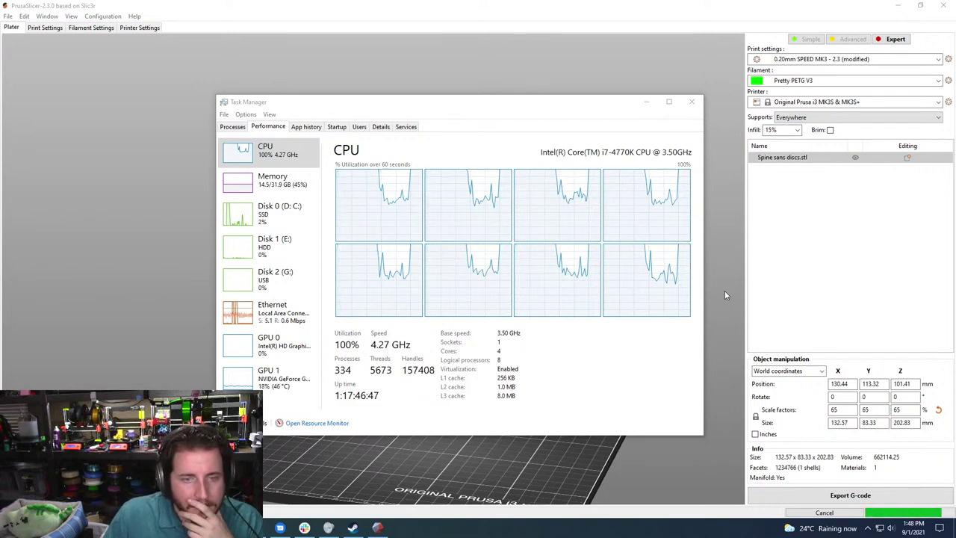
{"action": "left_click", "coordinate": [646, 346]}
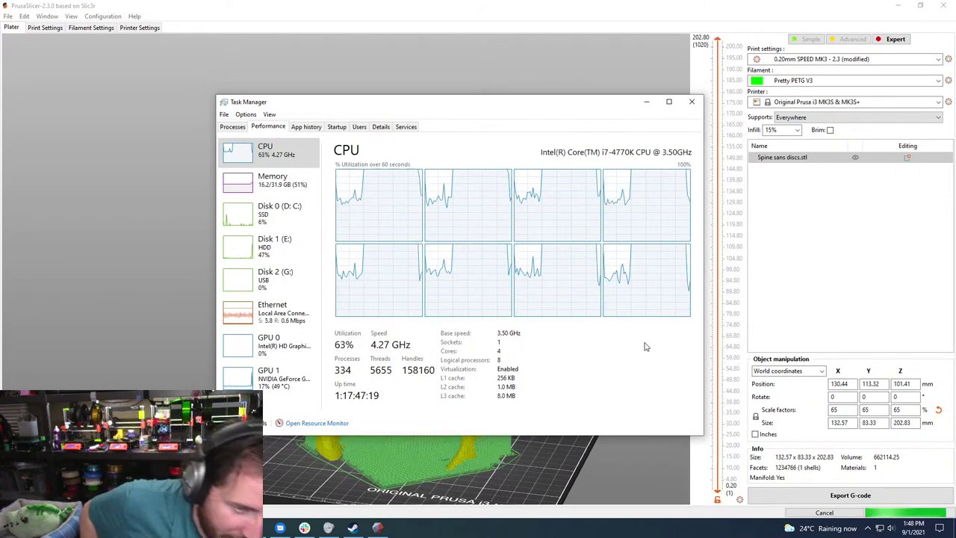
{"action": "left_click", "coordinate": [174, 378]}
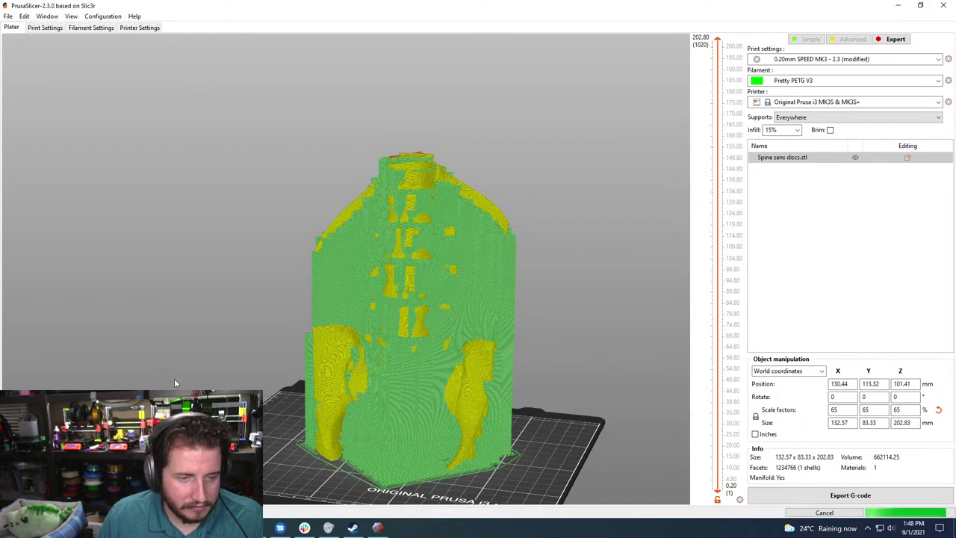
Examine the generated supports around the vertebrae, ribs and pelvis from several sides in the sliced preview
{"action": "left_click_drag", "start_coordinate": [248, 246], "coordinate": [424, 287]}
{"action": "scroll", "coordinate": [424, 193], "scroll_direction": "up", "scroll_amount": 3}
{"action": "left_click_drag", "start_coordinate": [391, 173], "coordinate": [191, 248]}
{"action": "scroll", "coordinate": [190, 248], "scroll_direction": "down", "scroll_amount": 5}
{"action": "right_click_drag", "start_coordinate": [258, 344], "coordinate": [235, 306]}
{"action": "left_click_drag", "start_coordinate": [233, 306], "coordinate": [284, 359]}
{"action": "left_click_drag", "start_coordinate": [521, 409], "coordinate": [511, 412]}
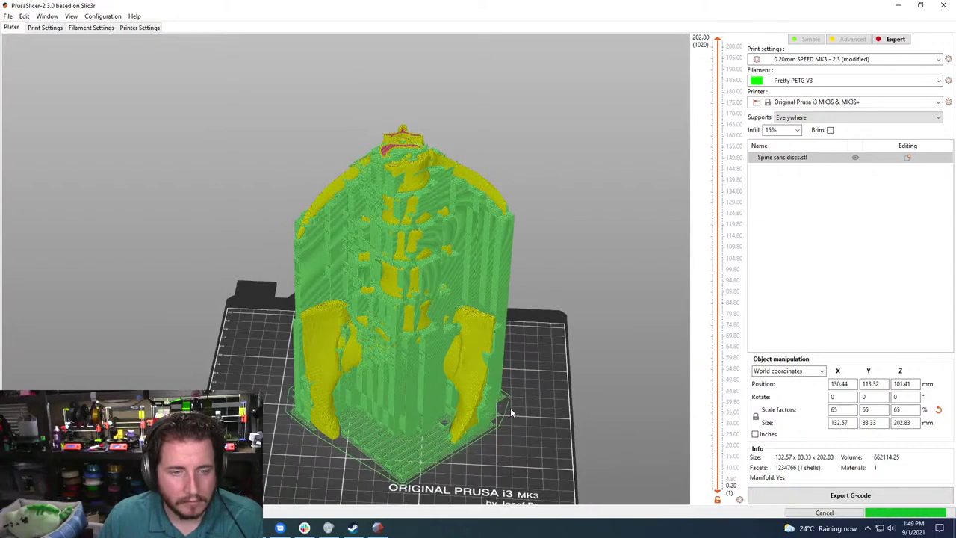
{"action": "scroll", "coordinate": [557, 431], "scroll_direction": "up", "scroll_amount": 3}
{"action": "left_click_drag", "start_coordinate": [614, 409], "coordinate": [389, 404]}
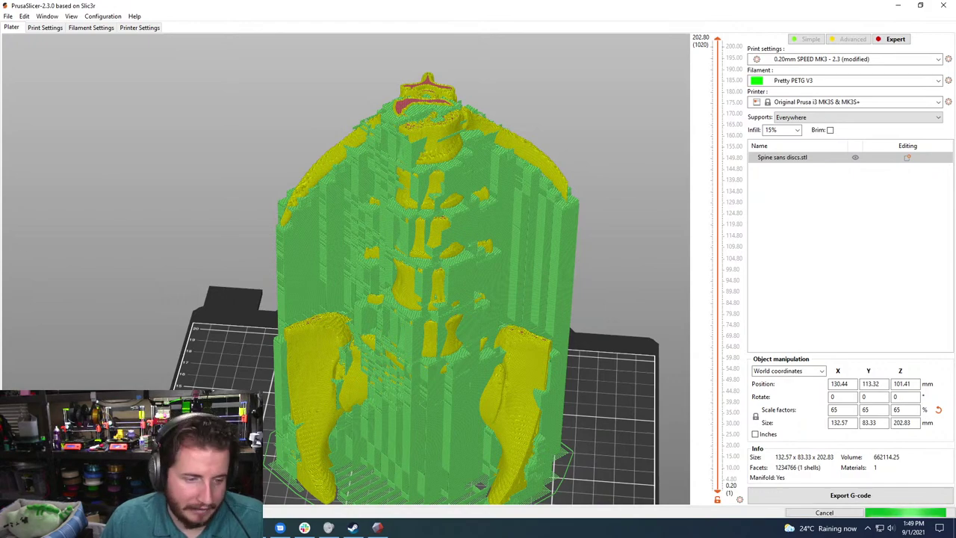
Recheck the processor utilization in Task Manager during G-code generation, and go back to the sliced preview
{"action": "key", "text": "ctrl+shift+Escape"}
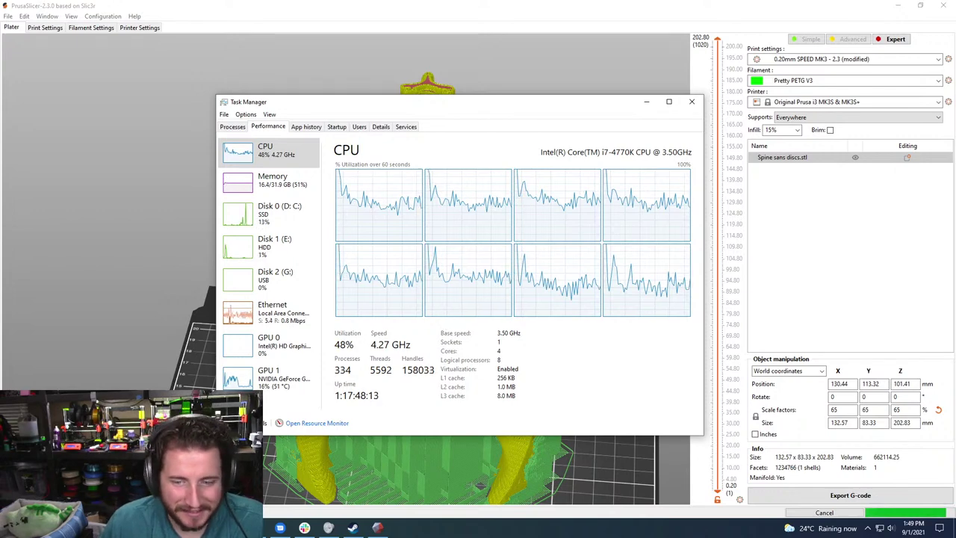
{"action": "key", "text": "alt+Tab"}
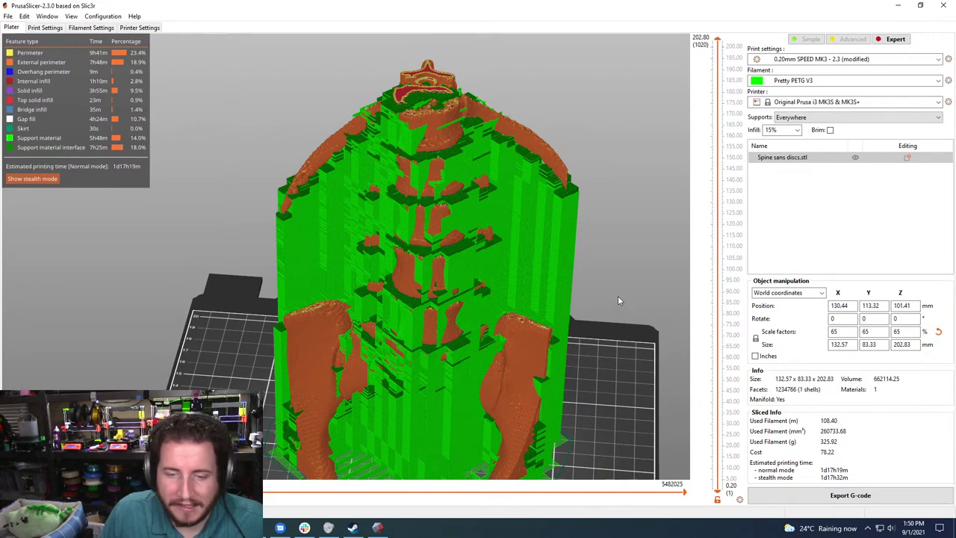
Lower the preview's visible layer range to about 6.8 mm and examine the supports and pelvis cross-sections
{"action": "left_click_drag", "start_coordinate": [619, 166], "coordinate": [627, 186]}
{"action": "scroll", "coordinate": [626, 179], "scroll_direction": "up", "scroll_amount": 4}
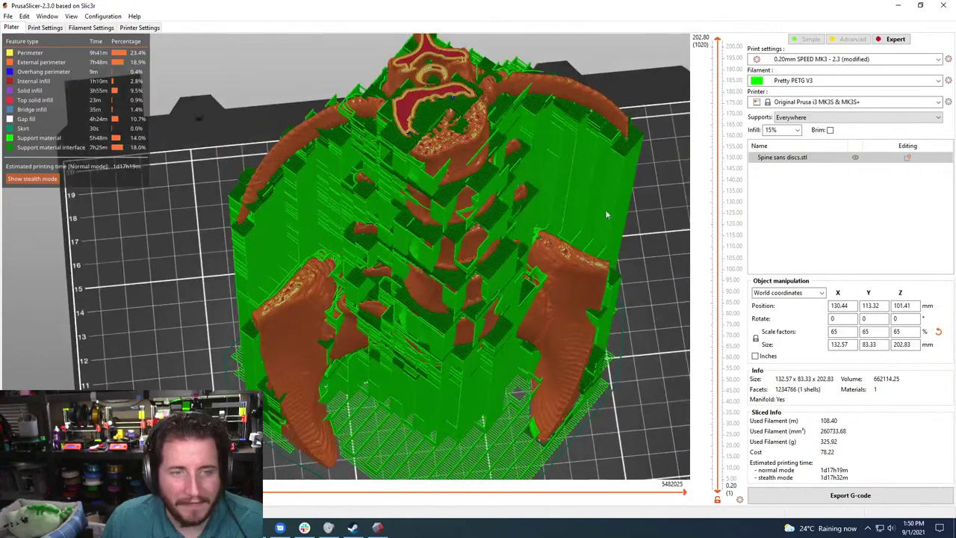
{"action": "left_click_drag", "start_coordinate": [720, 43], "coordinate": [628, 480]}
{"action": "scroll", "coordinate": [612, 389], "scroll_direction": "down", "scroll_amount": 6}
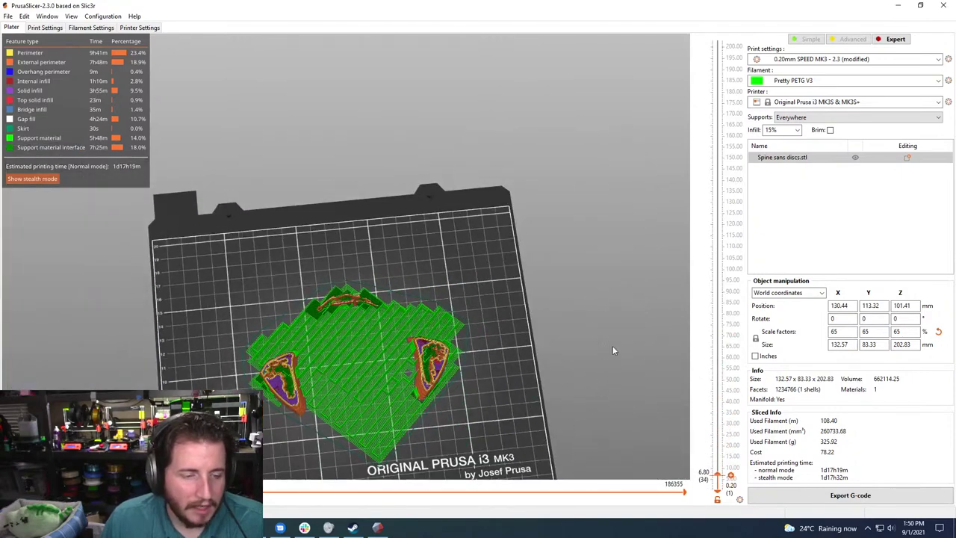
{"action": "left_click_drag", "start_coordinate": [614, 348], "coordinate": [580, 353]}
Switch to Meshmixer and clear the face selection on the spine mesh
{"action": "left_click", "coordinate": [379, 527]}
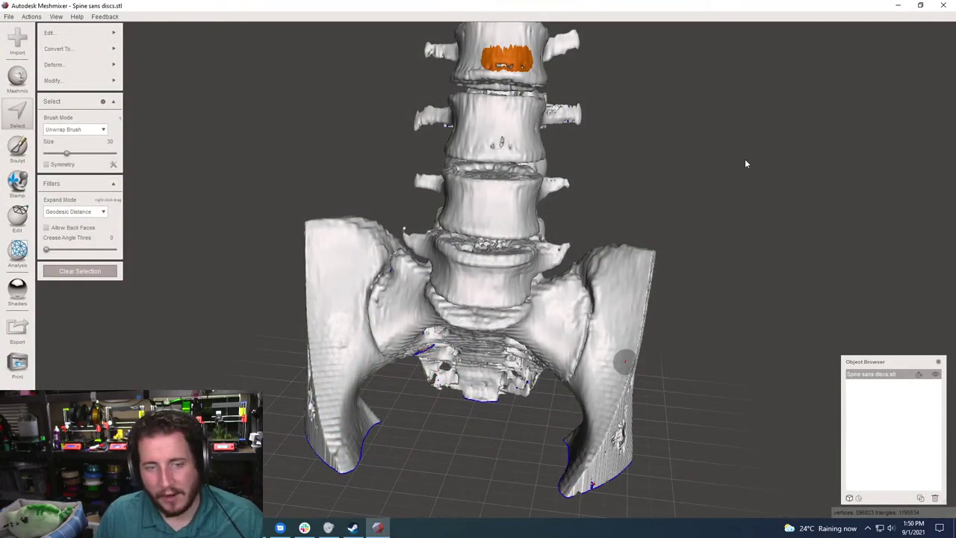
{"action": "left_click", "coordinate": [79, 271]}
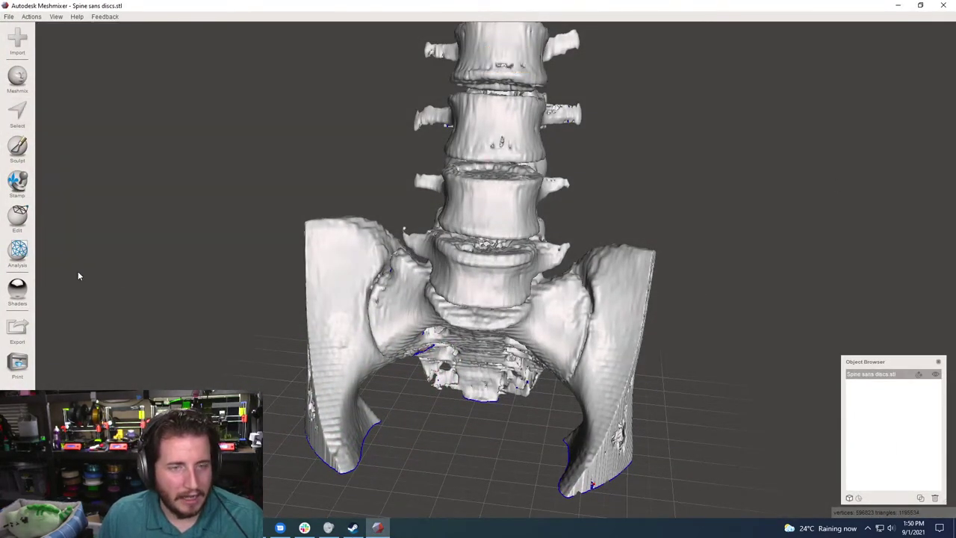
{"action": "scroll", "coordinate": [153, 236], "scroll_direction": "down", "scroll_amount": 3}
{"action": "right_click_drag", "start_coordinate": [153, 239], "coordinate": [155, 230]}
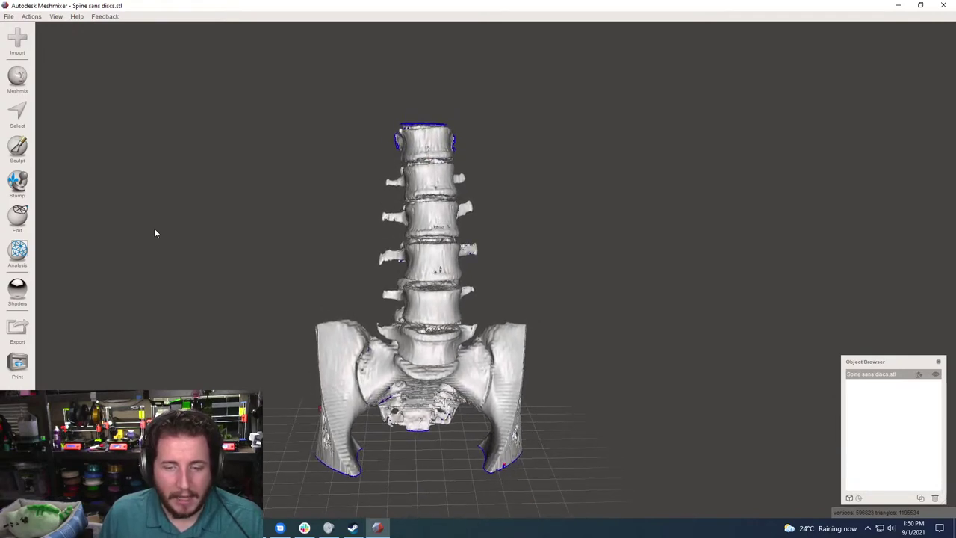